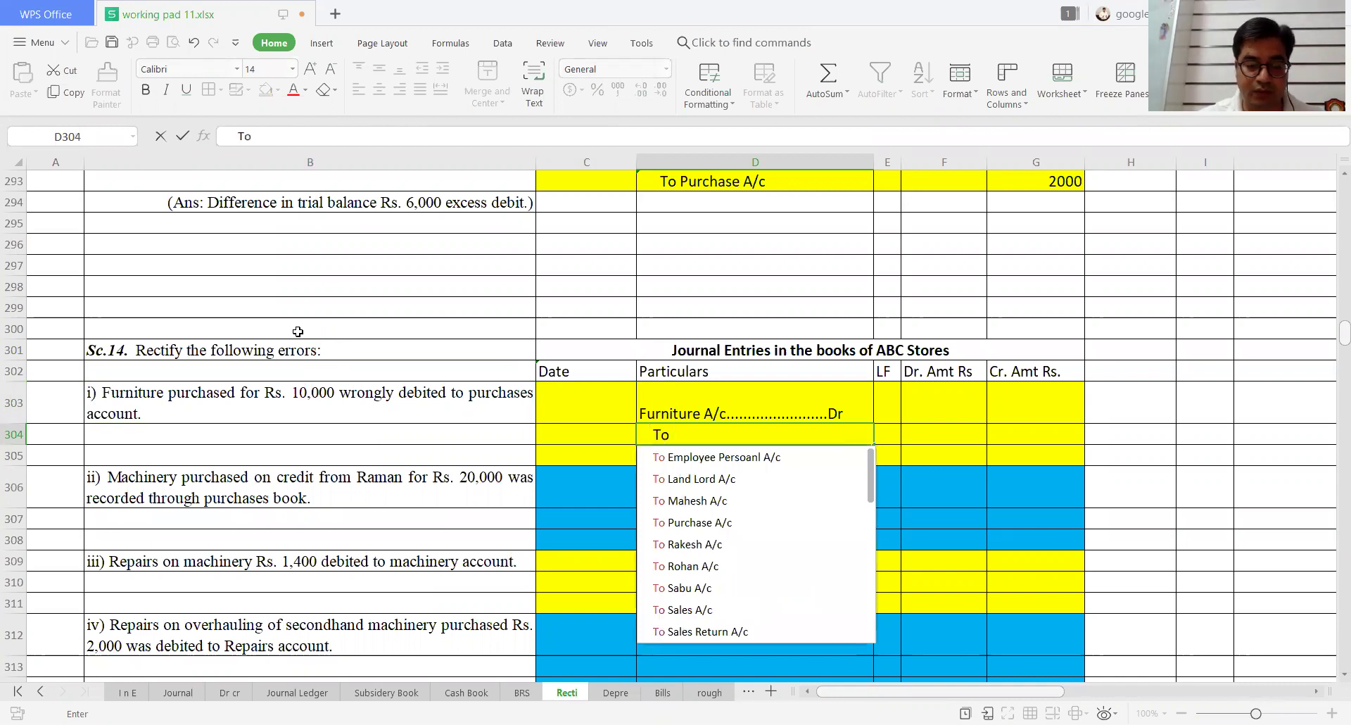
Step: Complete the credit line for error i in D304 as "To Purchase A/c"
{"action": "type", "text": "Purchase"}
{"action": "key", "text": "Down"}
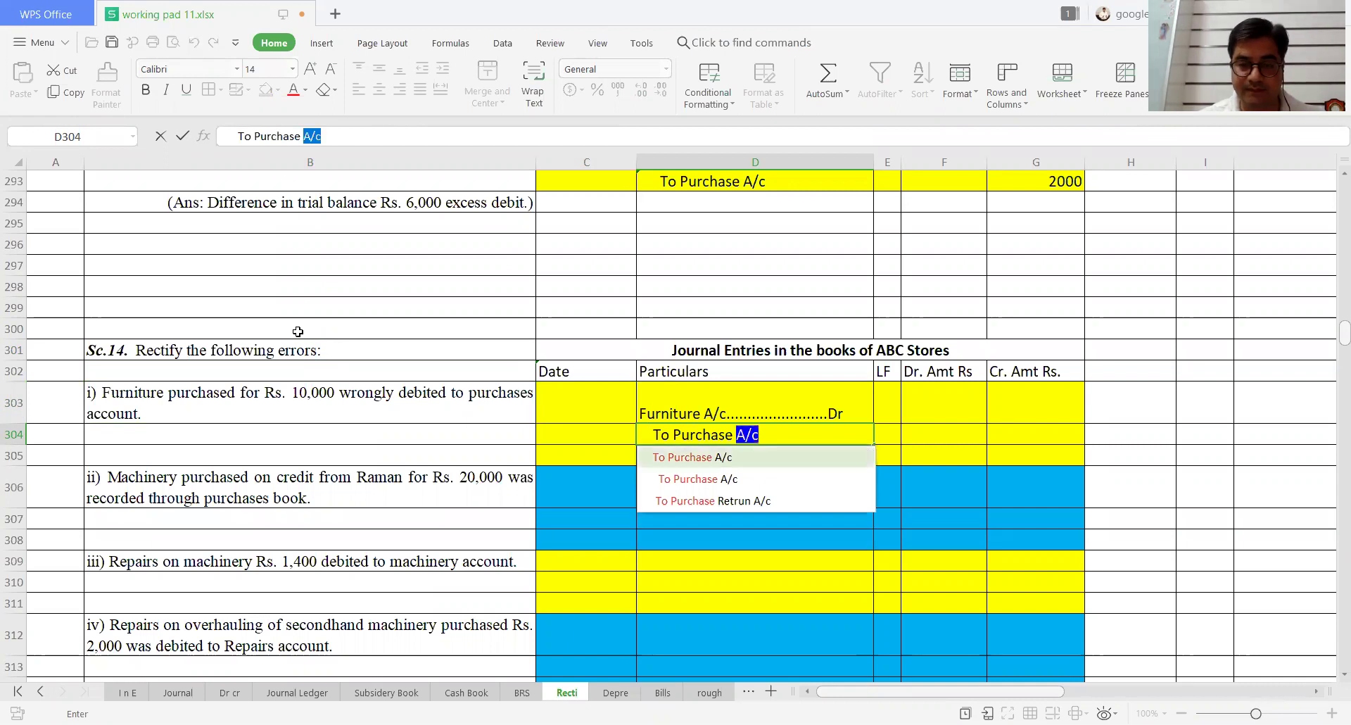
{"action": "key", "text": "Return"}
Step: Enter the furniture rectification amounts: 10000 as debit in F303 and 10000 as credit in G304
{"action": "key", "text": "Up"}
{"action": "key", "text": "Up"}
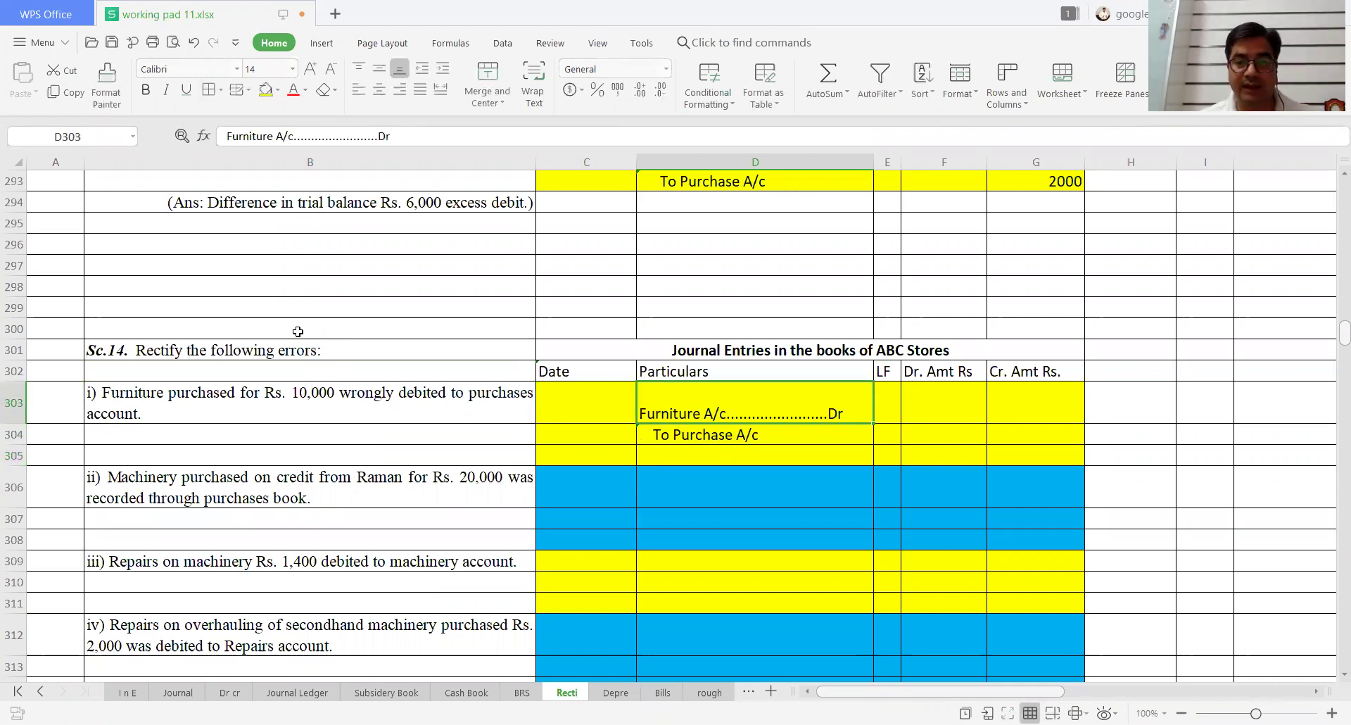
{"action": "key", "text": "Right"}
{"action": "key", "text": "Right"}
{"action": "type", "text": "10000"}
{"action": "key", "text": "Return"}
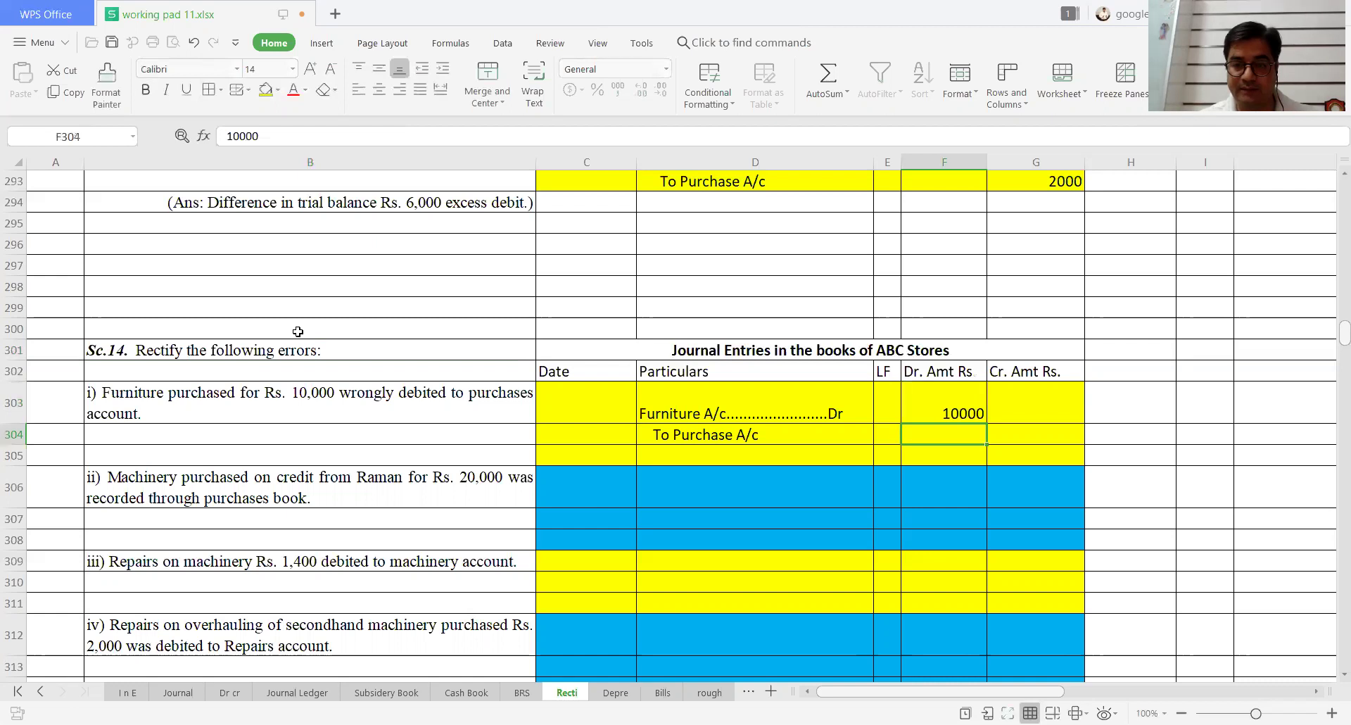
{"action": "key", "text": "Right"}
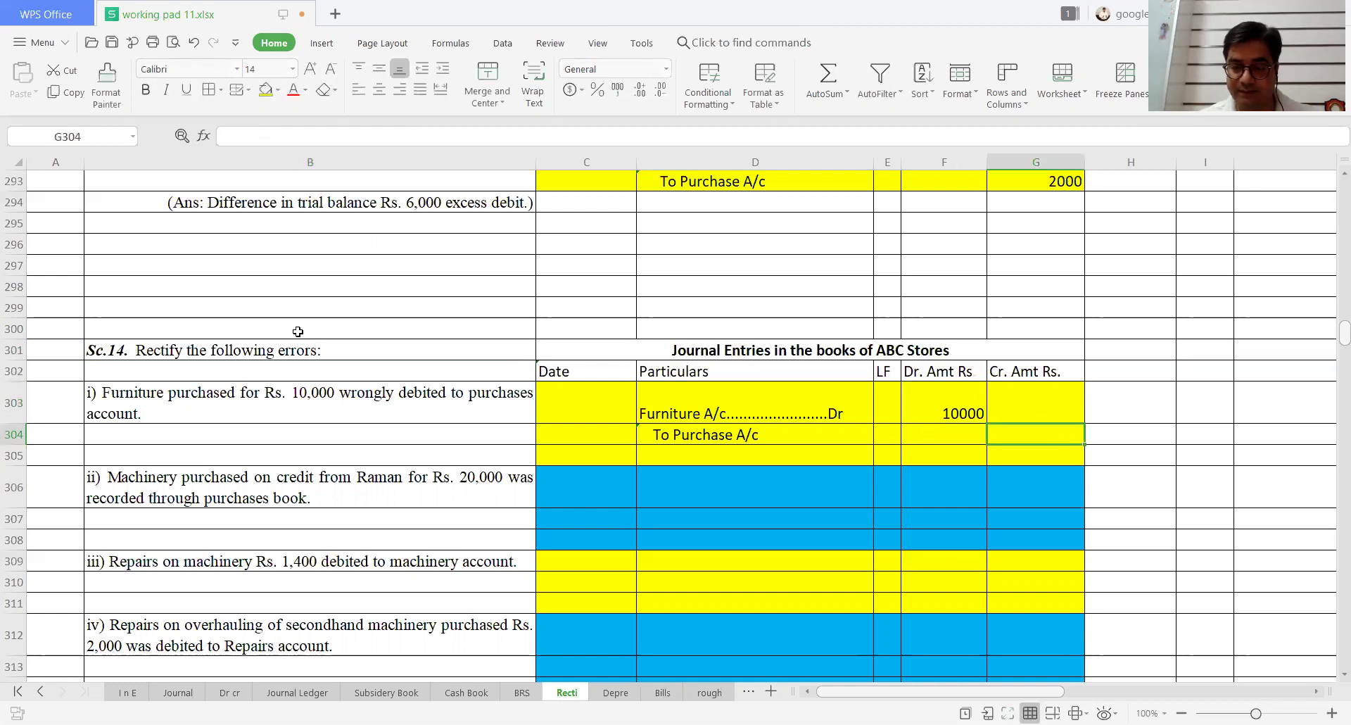
{"action": "type", "text": "10000"}
Step: Label the furniture entry in the Date column with "Do" in C303 and "Reverse" in C304
{"action": "key", "text": "Left"}
{"action": "key", "text": "Left"}
{"action": "key", "text": "Left"}
{"action": "key", "text": "Left"}
{"action": "key", "text": "Up"}
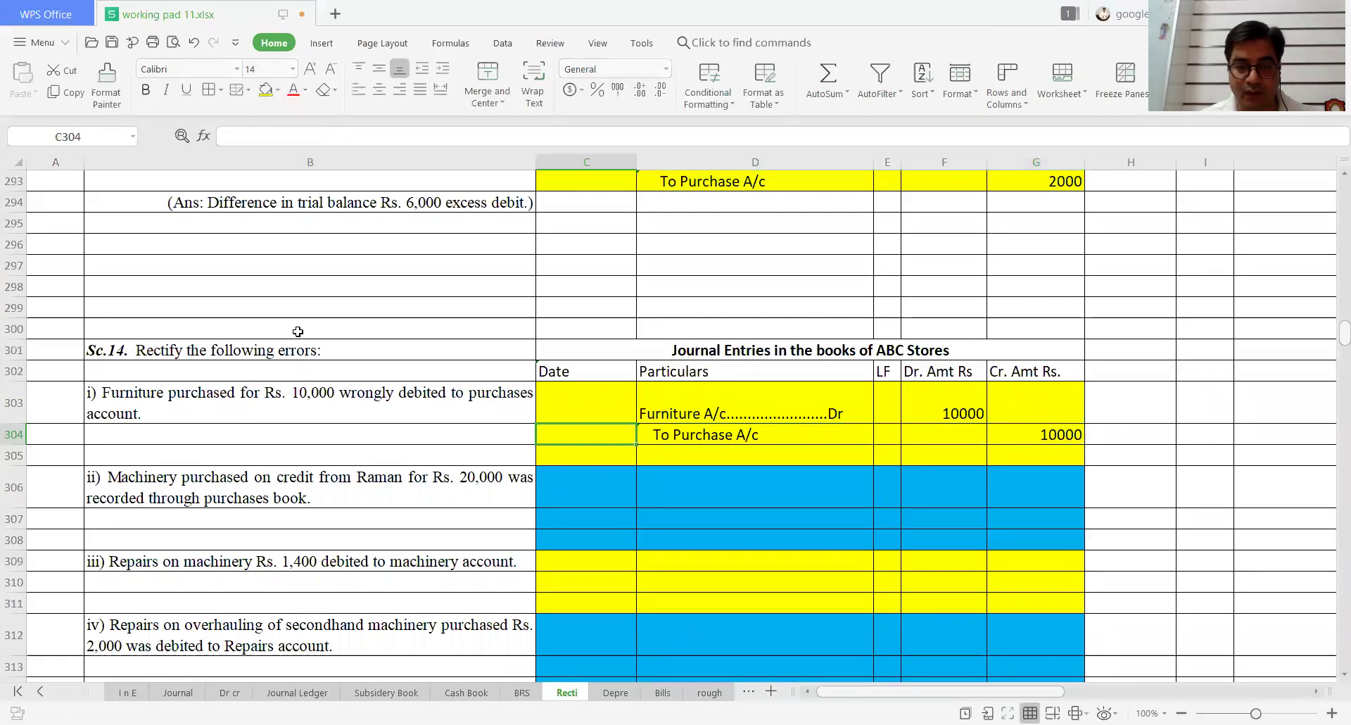
{"action": "type", "text": "Do"}
{"action": "key", "text": "Return"}
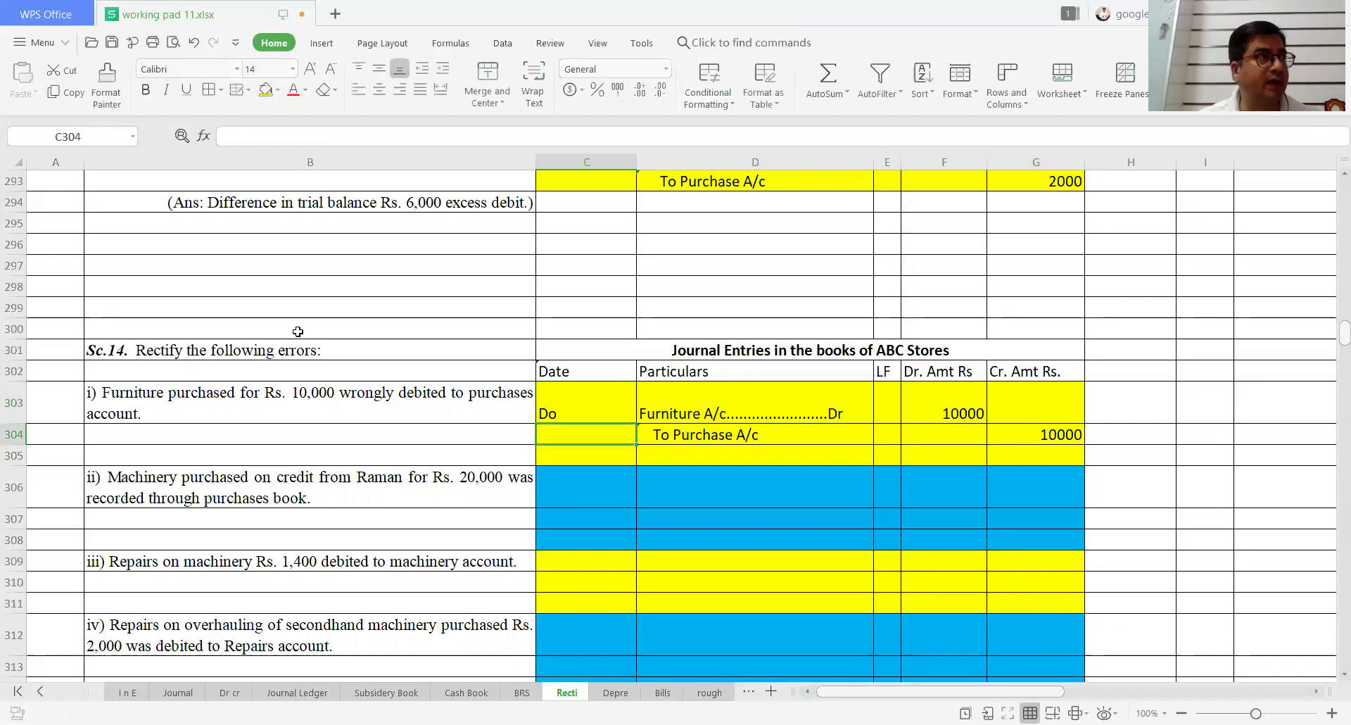
{"action": "type", "text": "Reverse"}
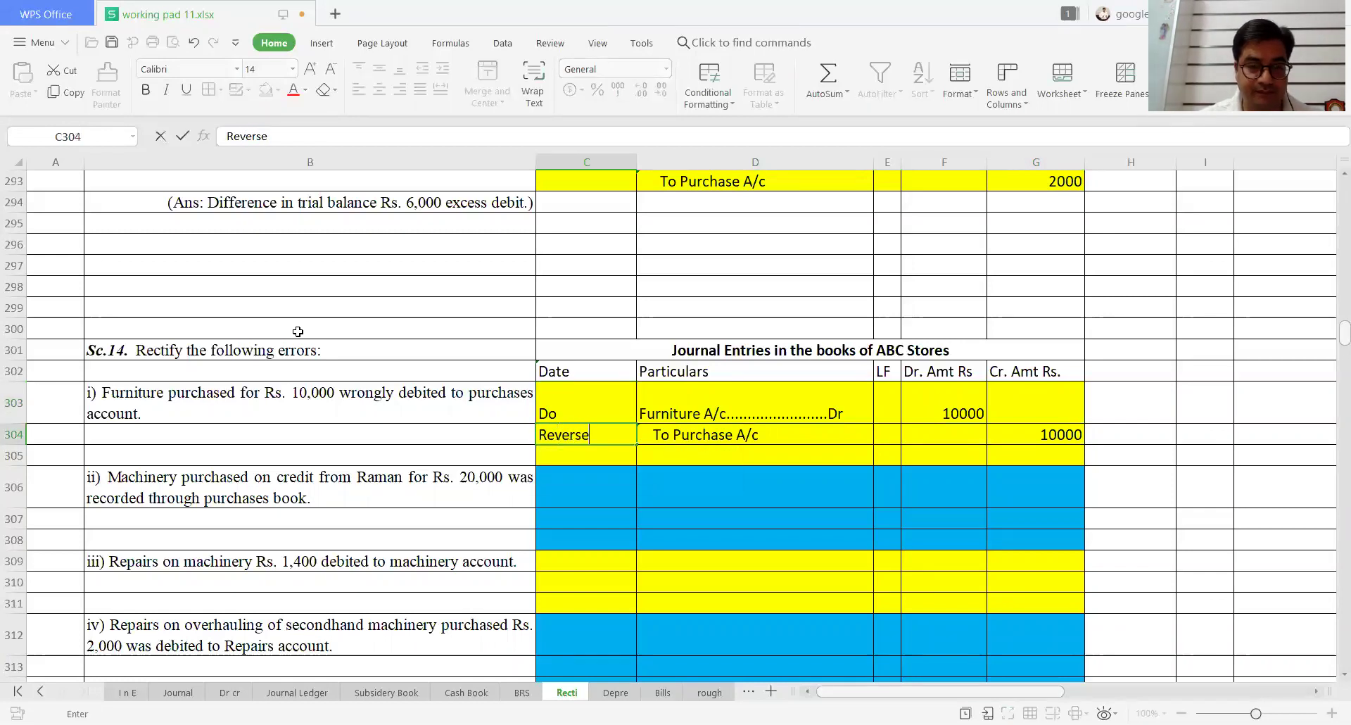
{"action": "key", "text": "Return"}
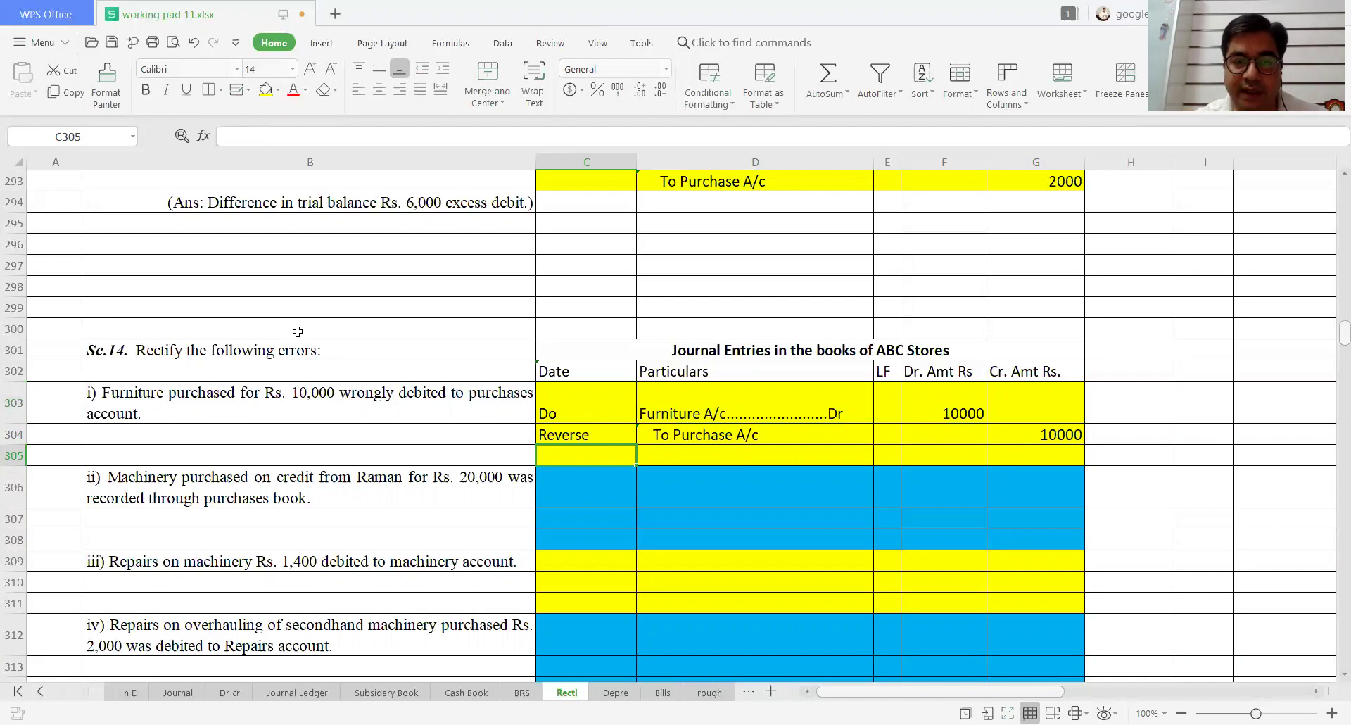
Step: Look over the remaining Sc.14 errors down to error v, and return to error ii in row 306
{"action": "key", "text": "Down"}
{"action": "key", "text": "Down"}
{"action": "key", "text": "Down"}
{"action": "key", "text": "Down"}
{"action": "key", "text": "Down"}
{"action": "key", "text": "Down"}
{"action": "key", "text": "Down"}
{"action": "key", "text": "Down"}
{"action": "key", "text": "Down"}
{"action": "key", "text": "Down"}
{"action": "key", "text": "Down"}
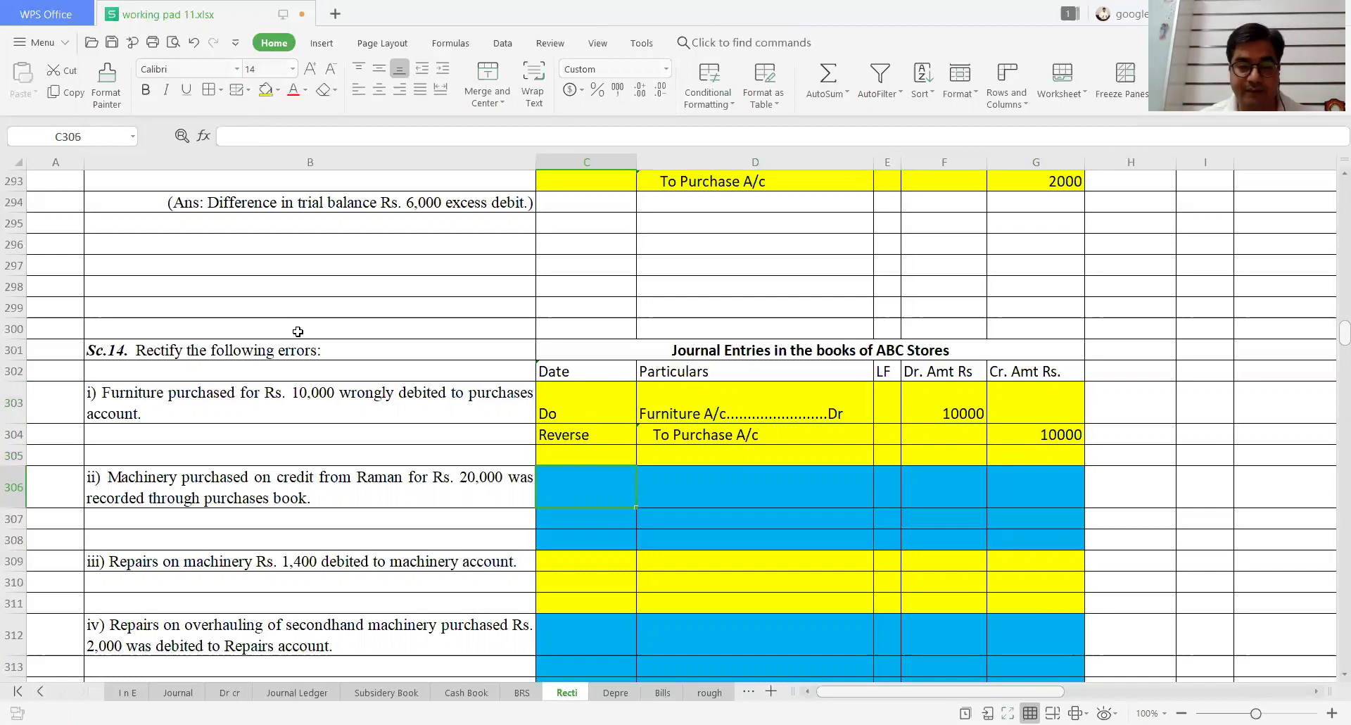
{"action": "key", "text": "Down"}
{"action": "key", "text": "Up"}
{"action": "key", "text": "Up"}
{"action": "key", "text": "Up"}
{"action": "key", "text": "Up"}
{"action": "key", "text": "Up"}
{"action": "key", "text": "Up"}
{"action": "key", "text": "Up"}
{"action": "key", "text": "Up"}
{"action": "key", "text": "Up"}
{"action": "key", "text": "Up"}
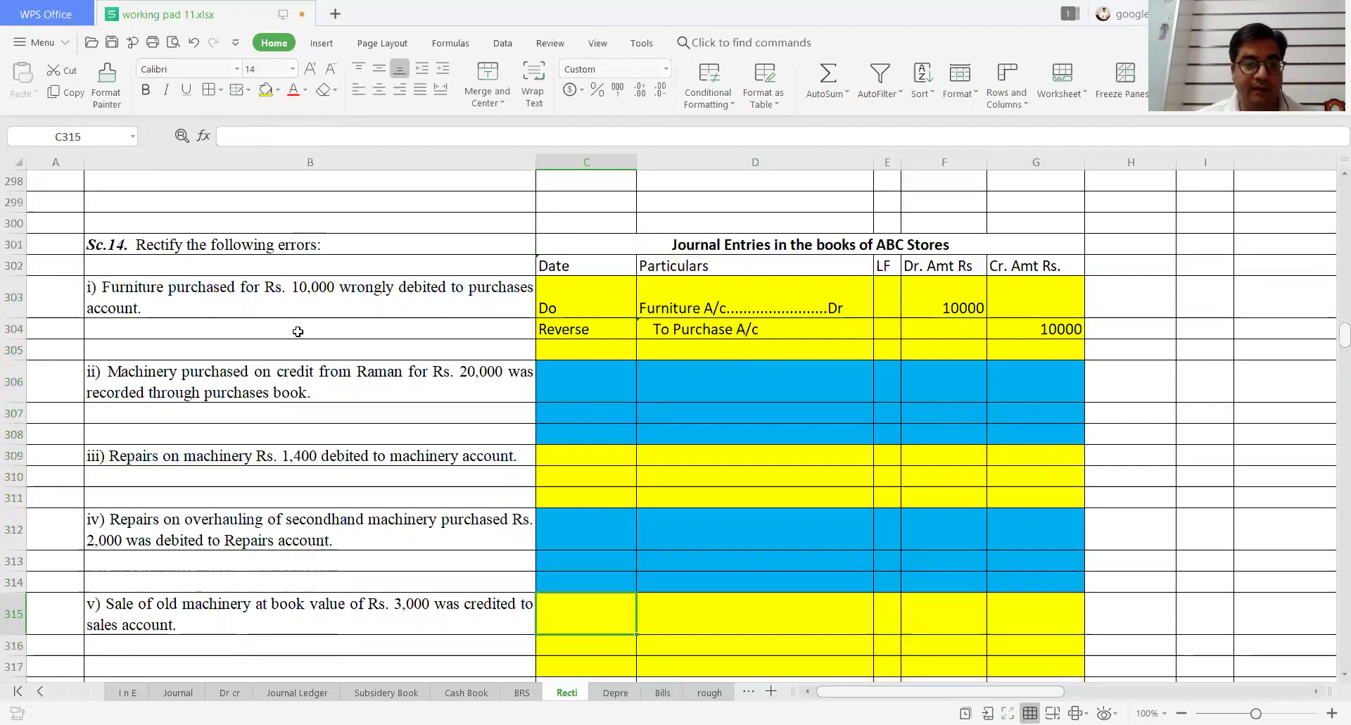
{"action": "key", "text": "Up"}
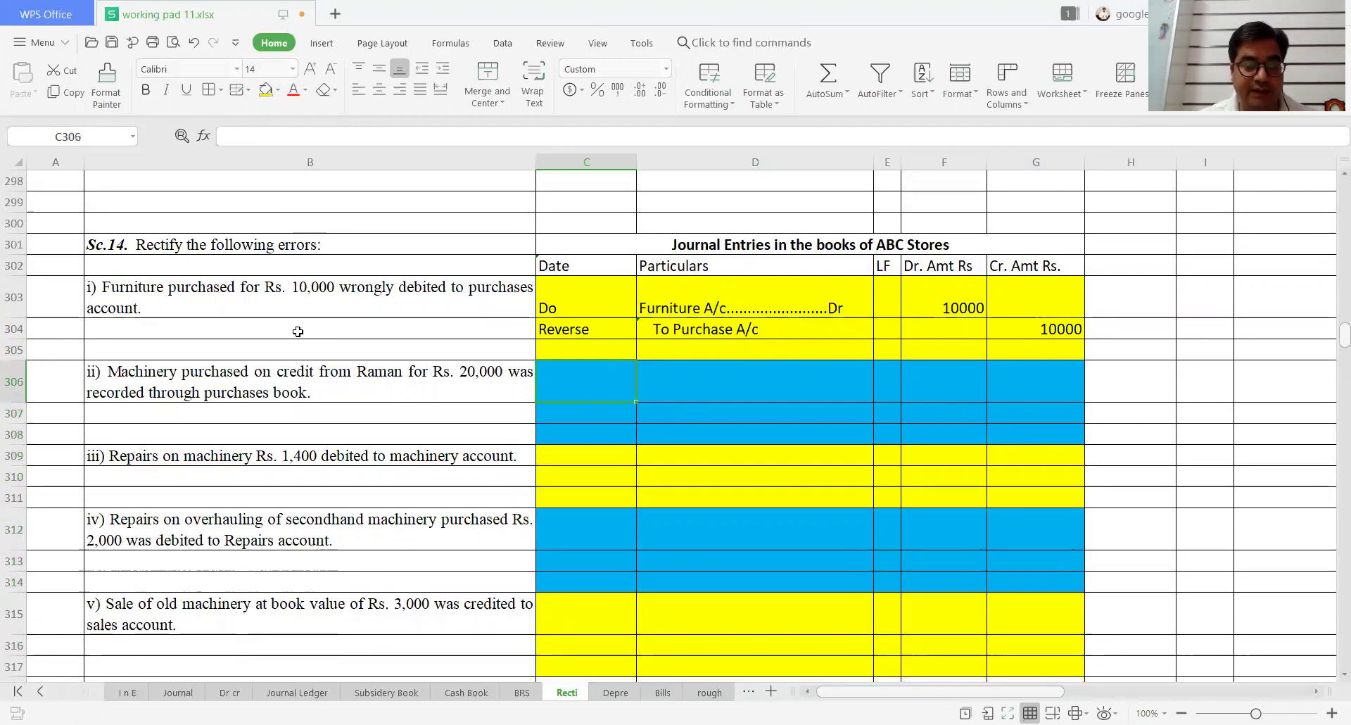
Step: Enter the particulars for error ii: a dotted "Machinery A/c…Dr" line in D306 and "To Purchase A/c" in D307
{"action": "key", "text": "Left"}
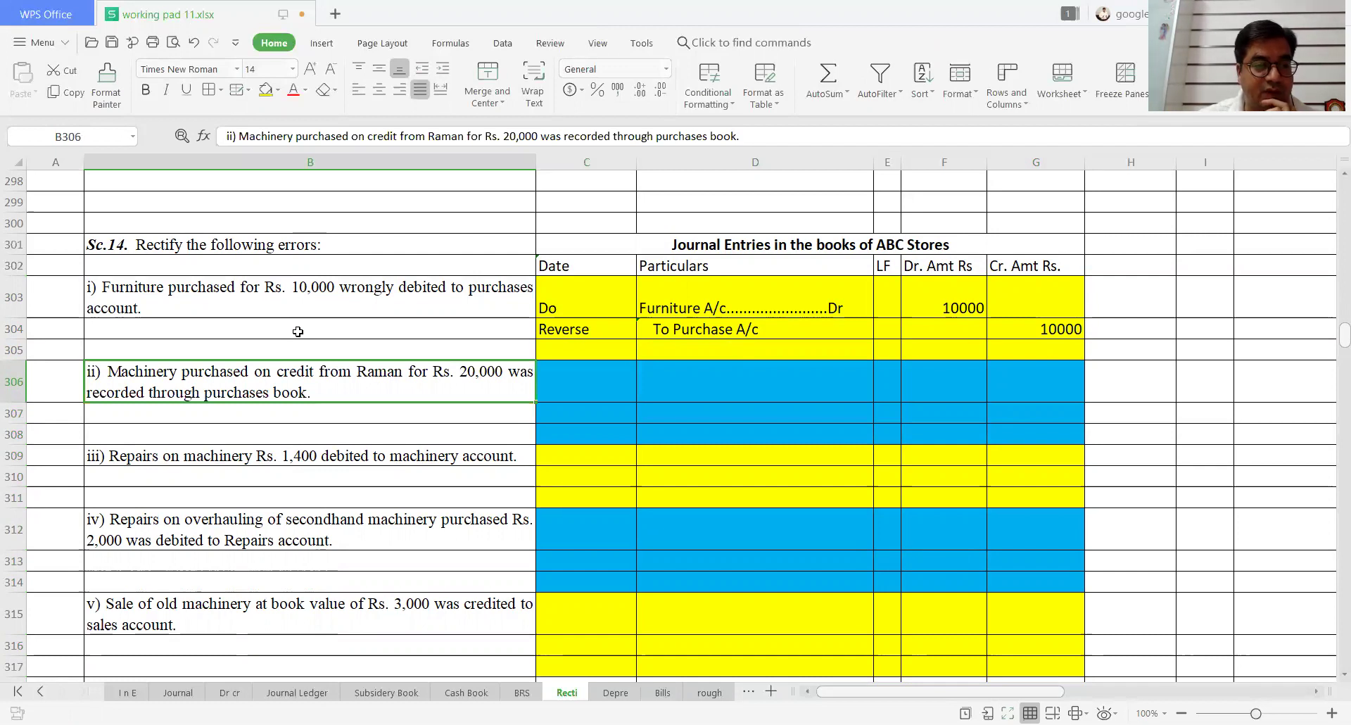
{"action": "key", "text": "Right"}
{"action": "key", "text": "Right"}
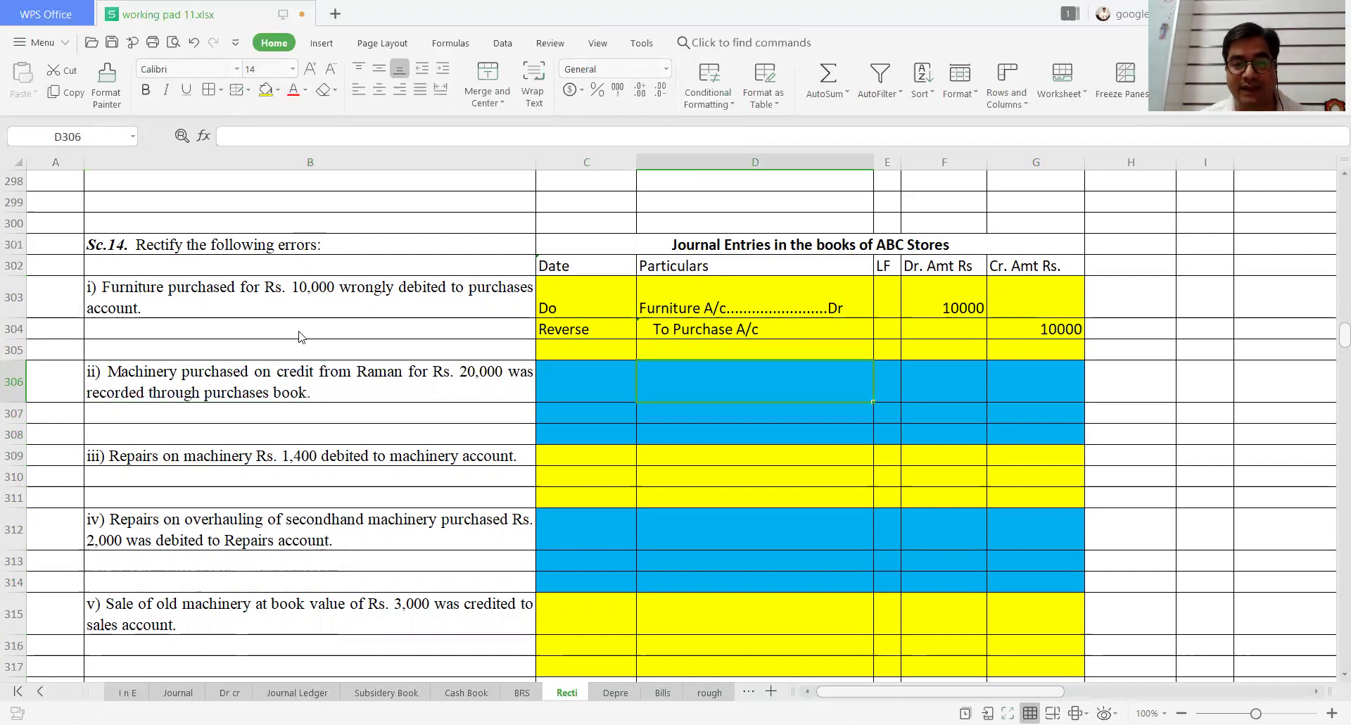
{"action": "type", "text": "Machi"}
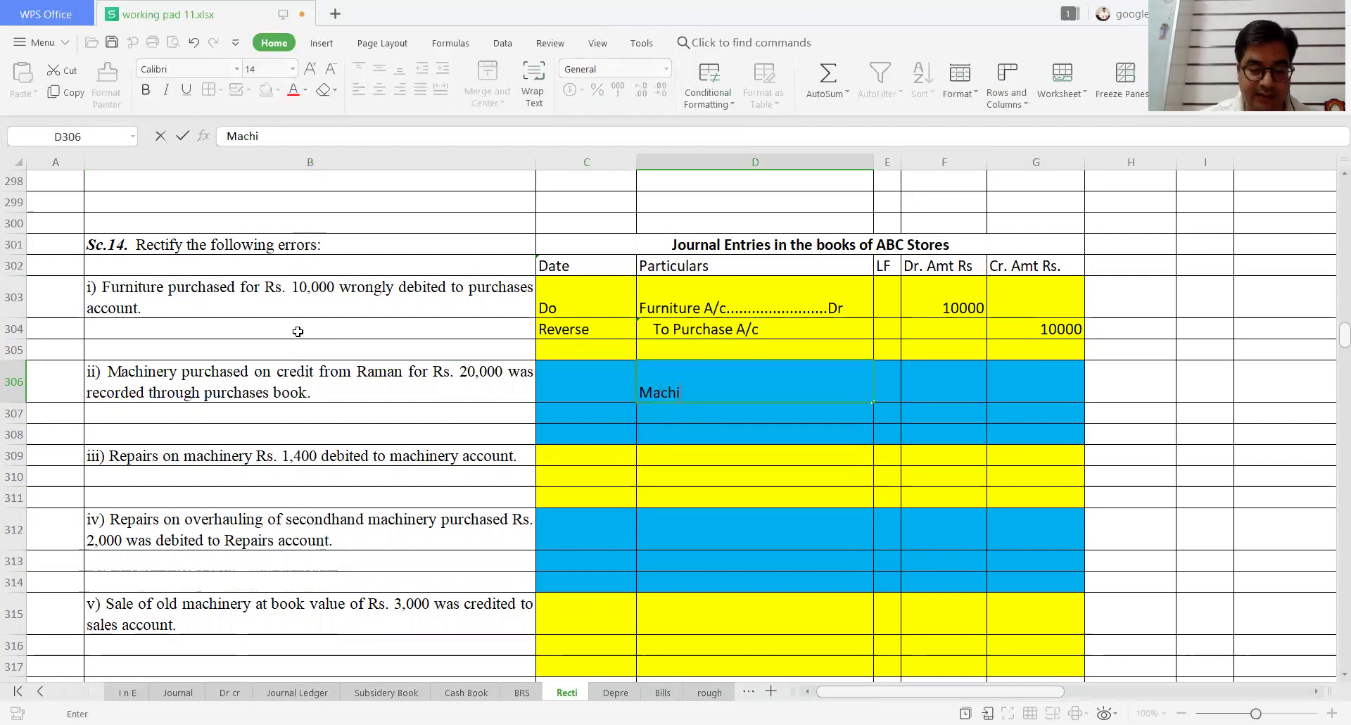
{"action": "type", "text": "nery A"}
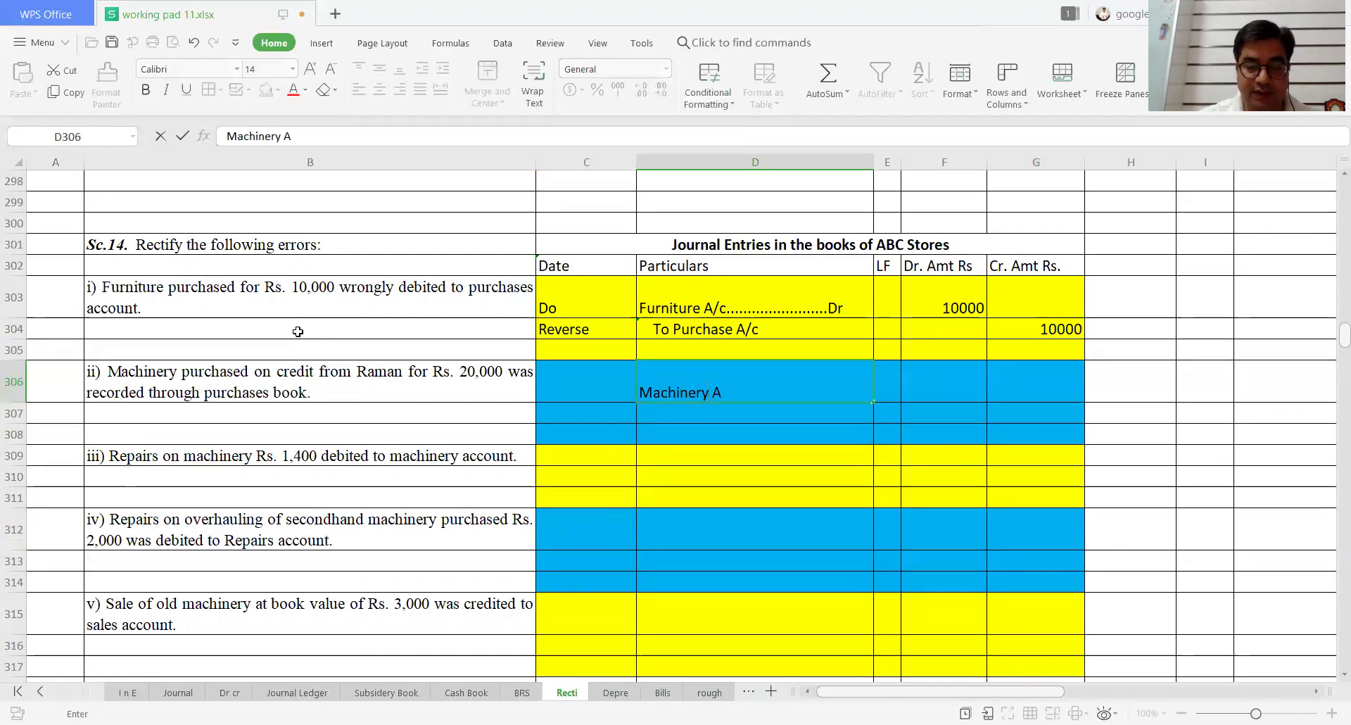
{"action": "type", "text": "/c........."}
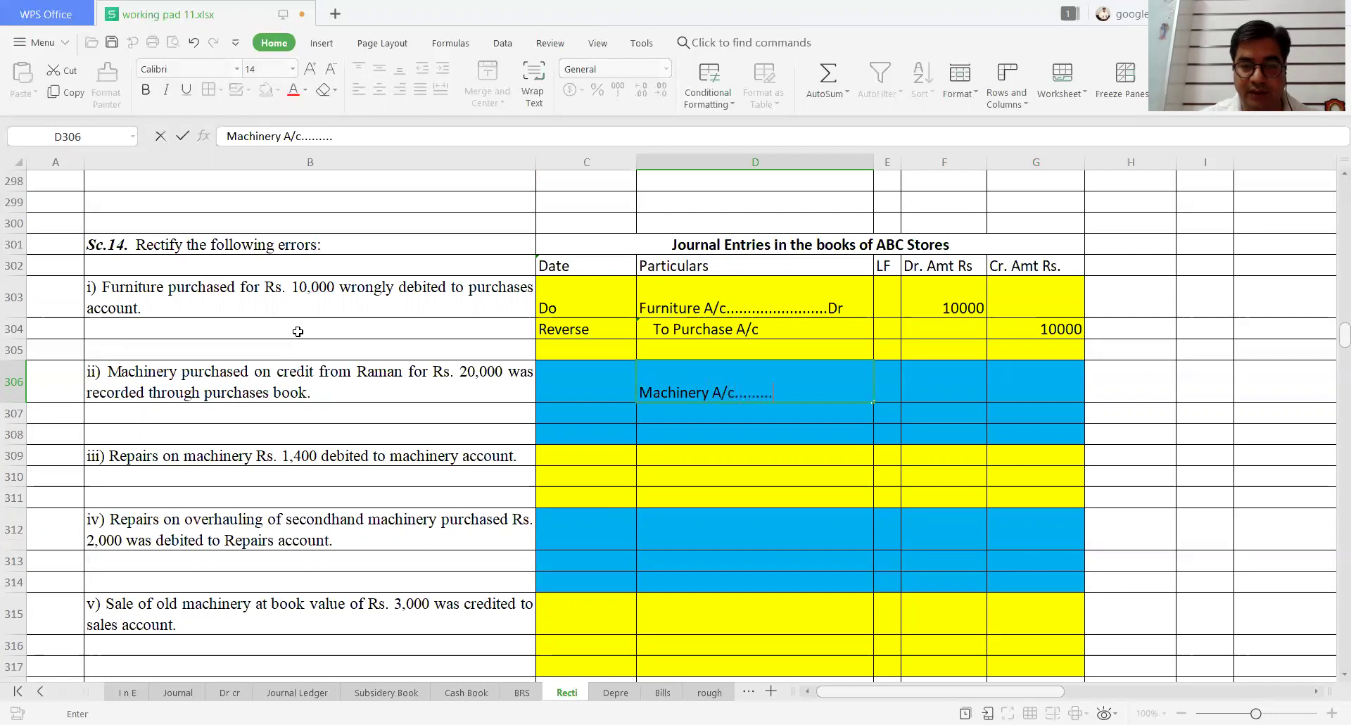
{"action": "type", "text": "....................Dr"}
{"action": "key", "text": "Return"}
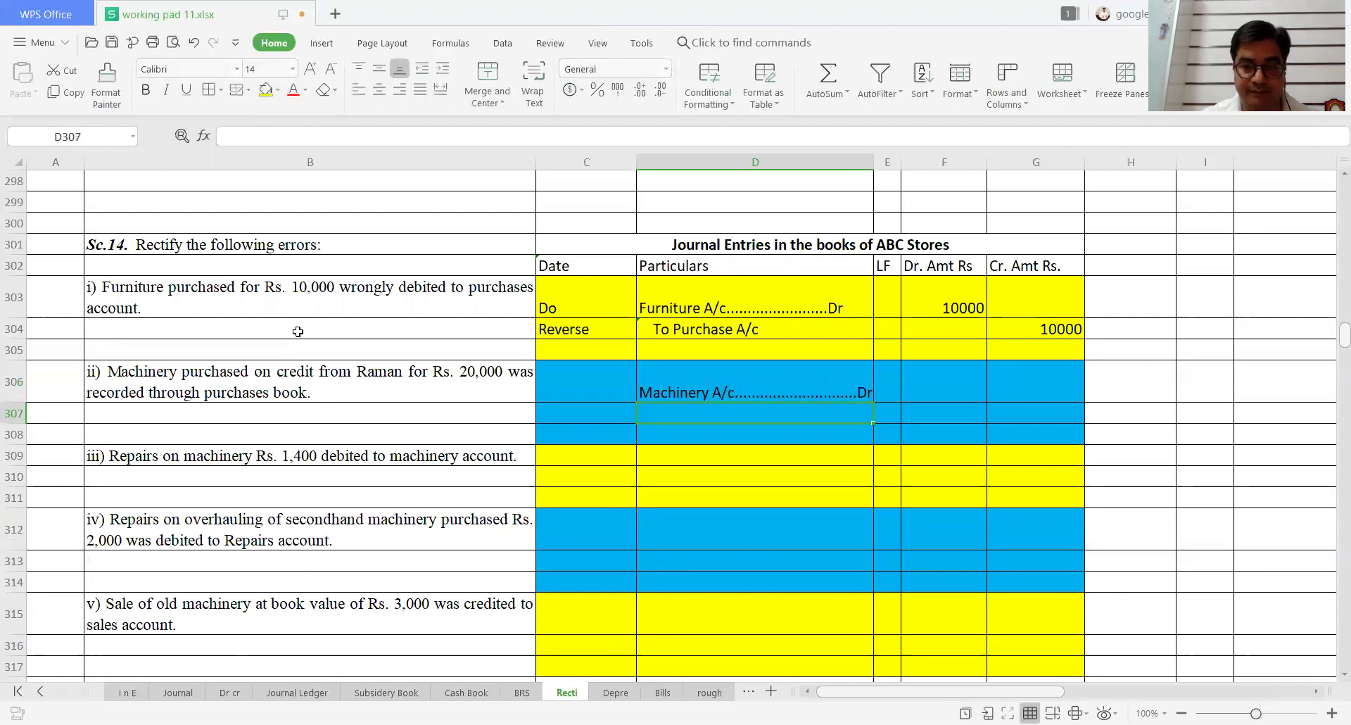
{"action": "type", "text": "To Purchase"}
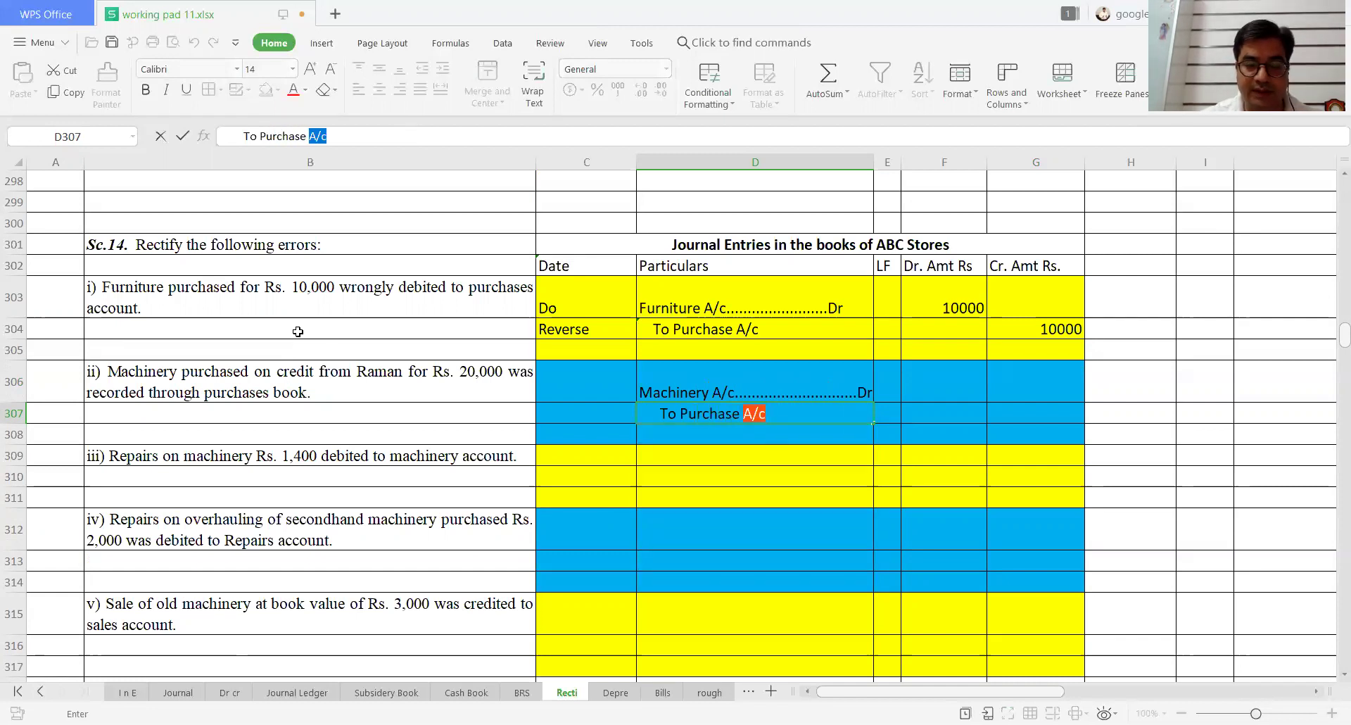
{"action": "key", "text": "Return"}
Step: Enter the machinery purchase amounts: 20000 as debit in F306 and 20000 as credit in G307
{"action": "key", "text": "Up"}
{"action": "key", "text": "Up"}
{"action": "key", "text": "Up"}
{"action": "key", "text": "Down"}
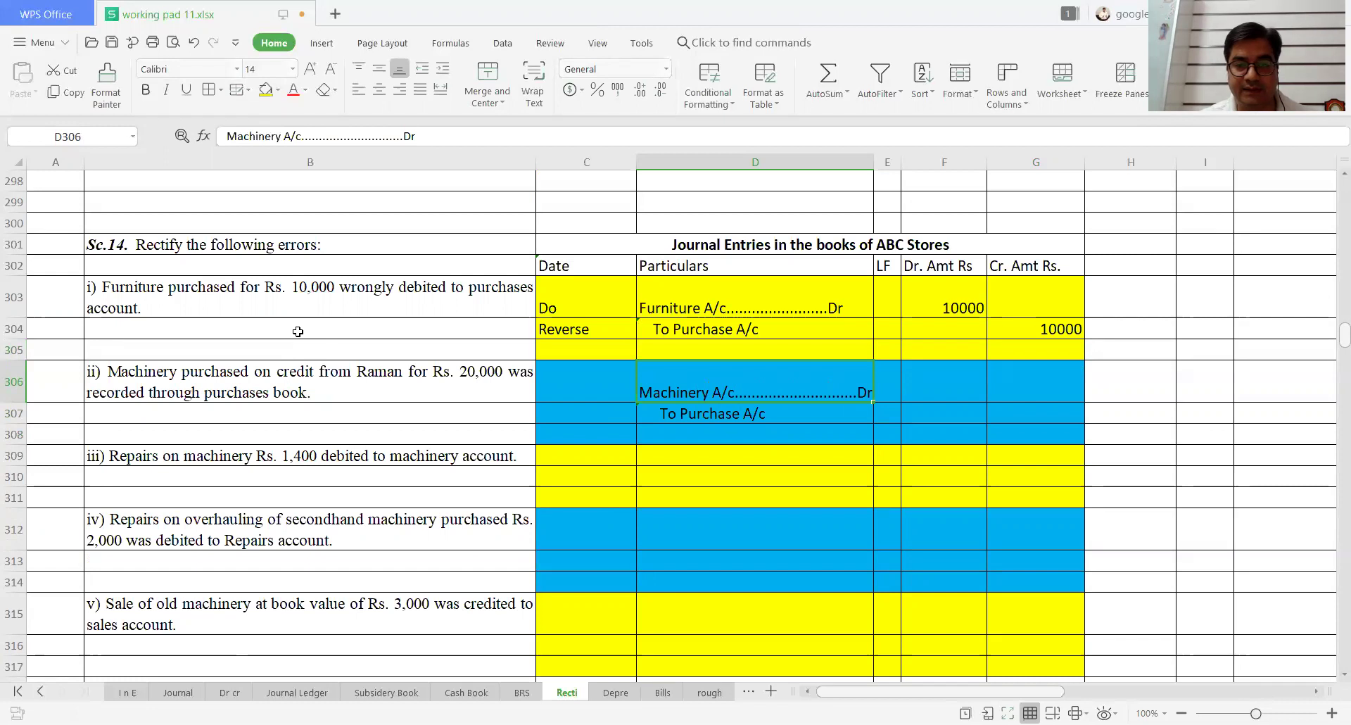
{"action": "key", "text": "Right"}
{"action": "key", "text": "Right"}
{"action": "type", "text": "20000"}
{"action": "key", "text": "Return"}
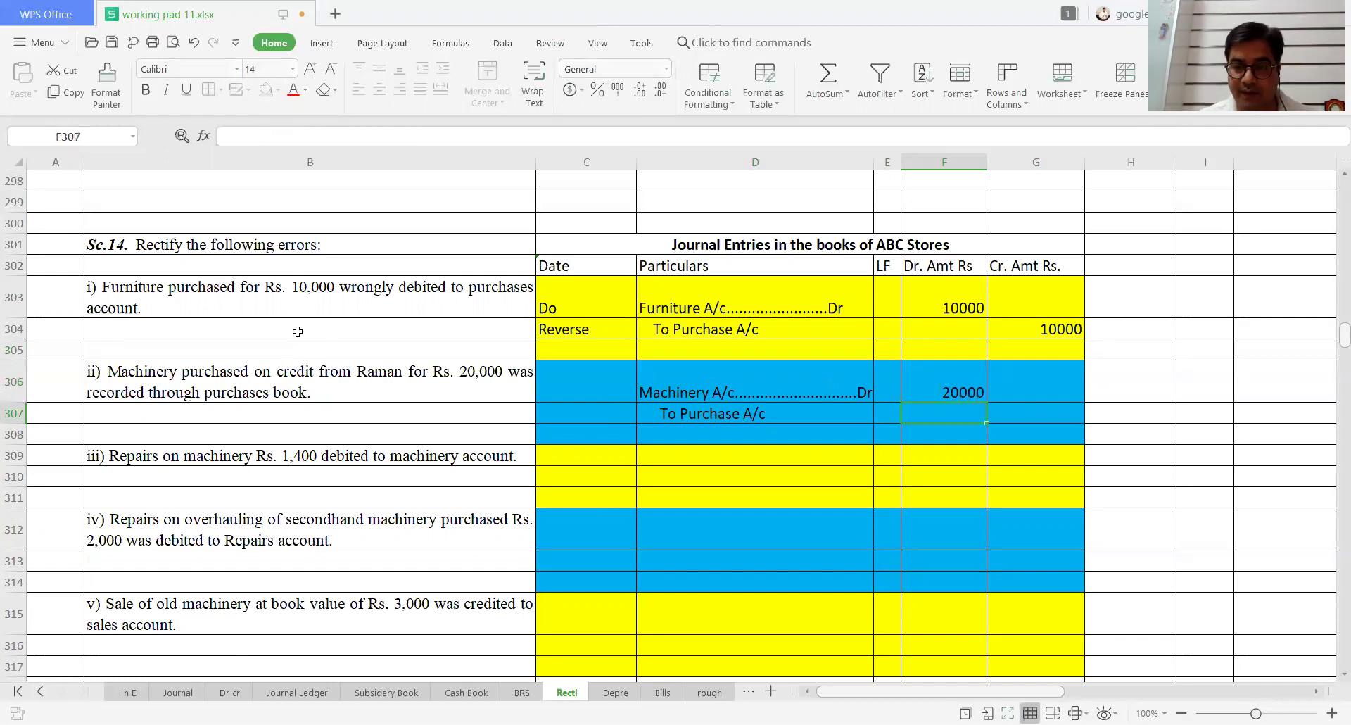
{"action": "key", "text": "Right"}
{"action": "type", "text": "20000"}
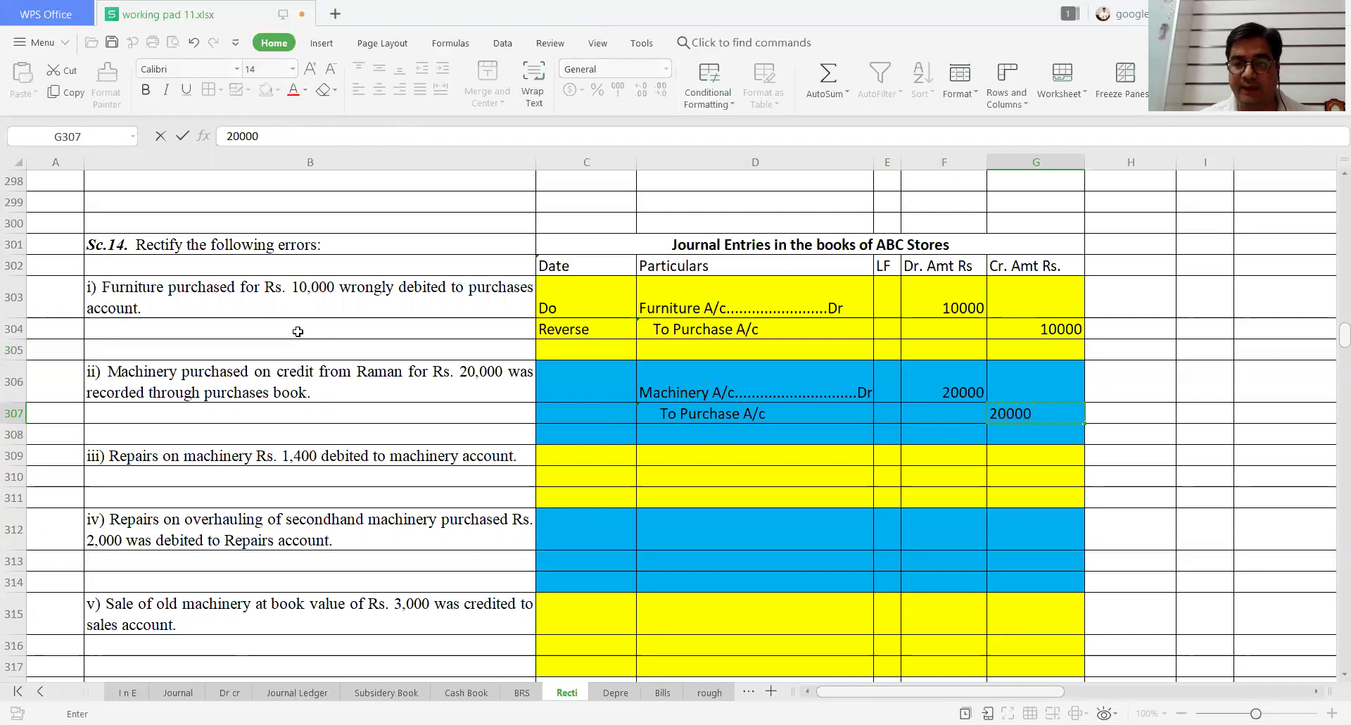
{"action": "key", "text": "Return"}
Step: Enter the particulars for error iii: a dotted "Repair A/c…Dr" line in D309 and "To Machinery A/c" in D310
{"action": "key", "text": "Down"}
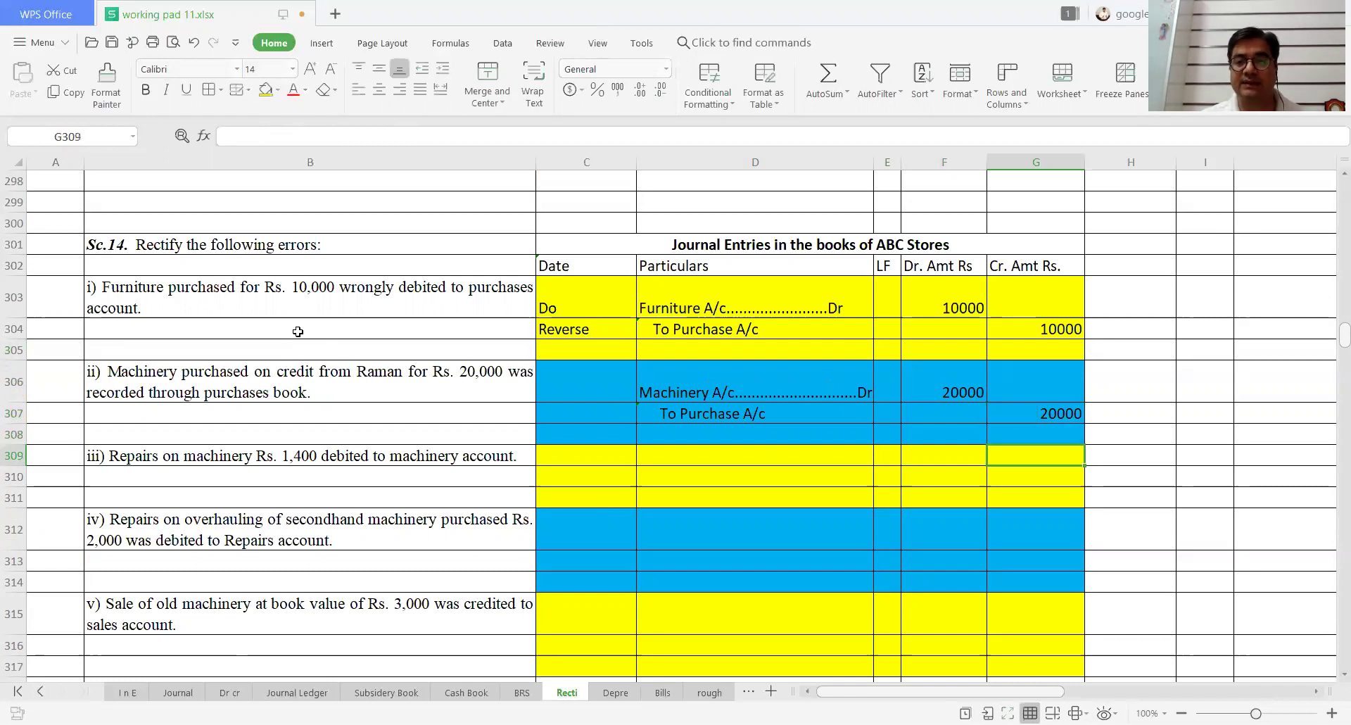
{"action": "key", "text": "Left"}
{"action": "key", "text": "Left"}
{"action": "key", "text": "Left"}
{"action": "key", "text": "Left"}
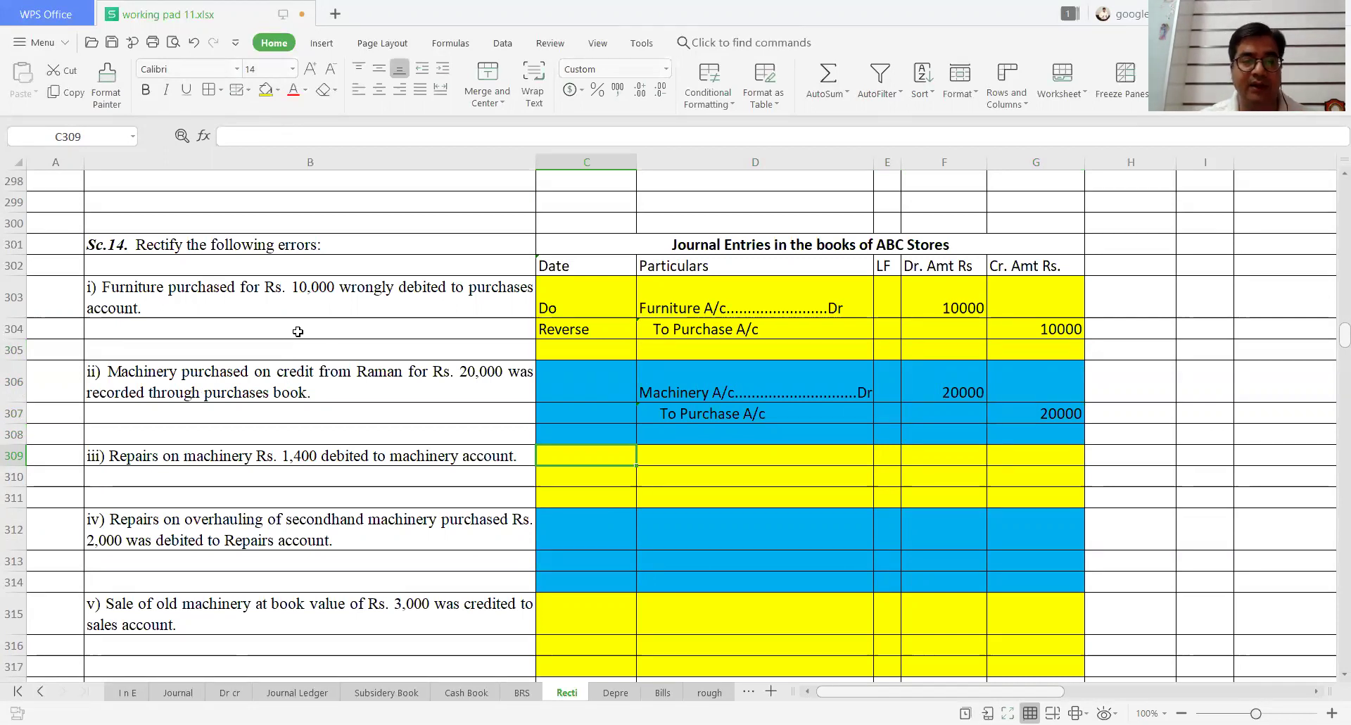
{"action": "left_click", "coordinate": [665, 461]}
{"action": "type", "text": "Re"}
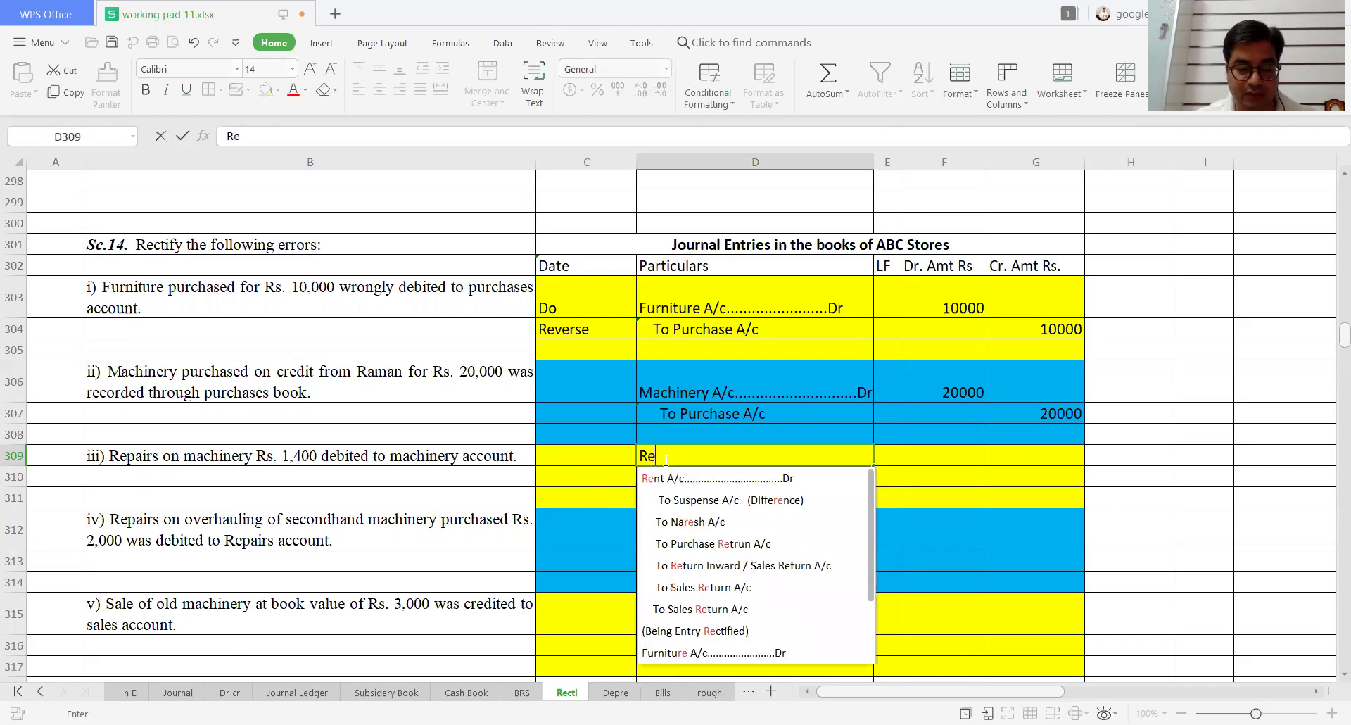
{"action": "type", "text": "pair A/c"}
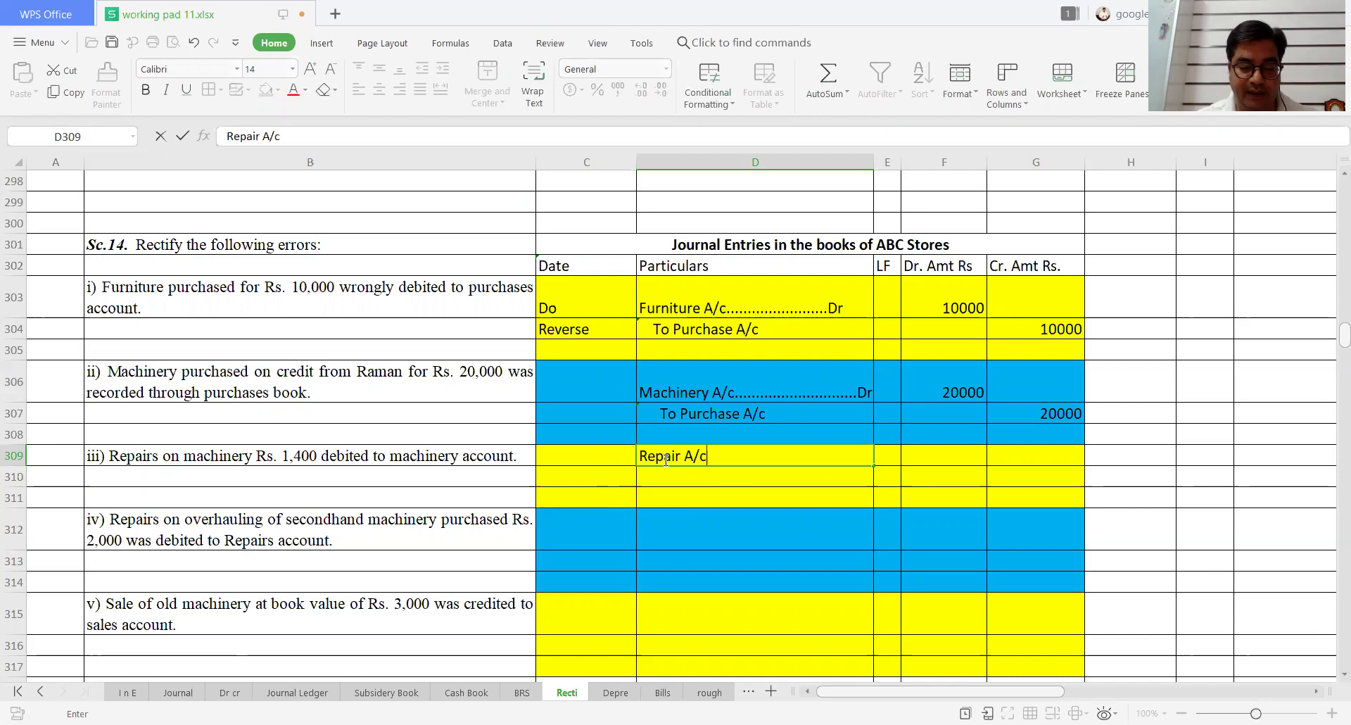
{"action": "type", "text": "......................................Dr"}
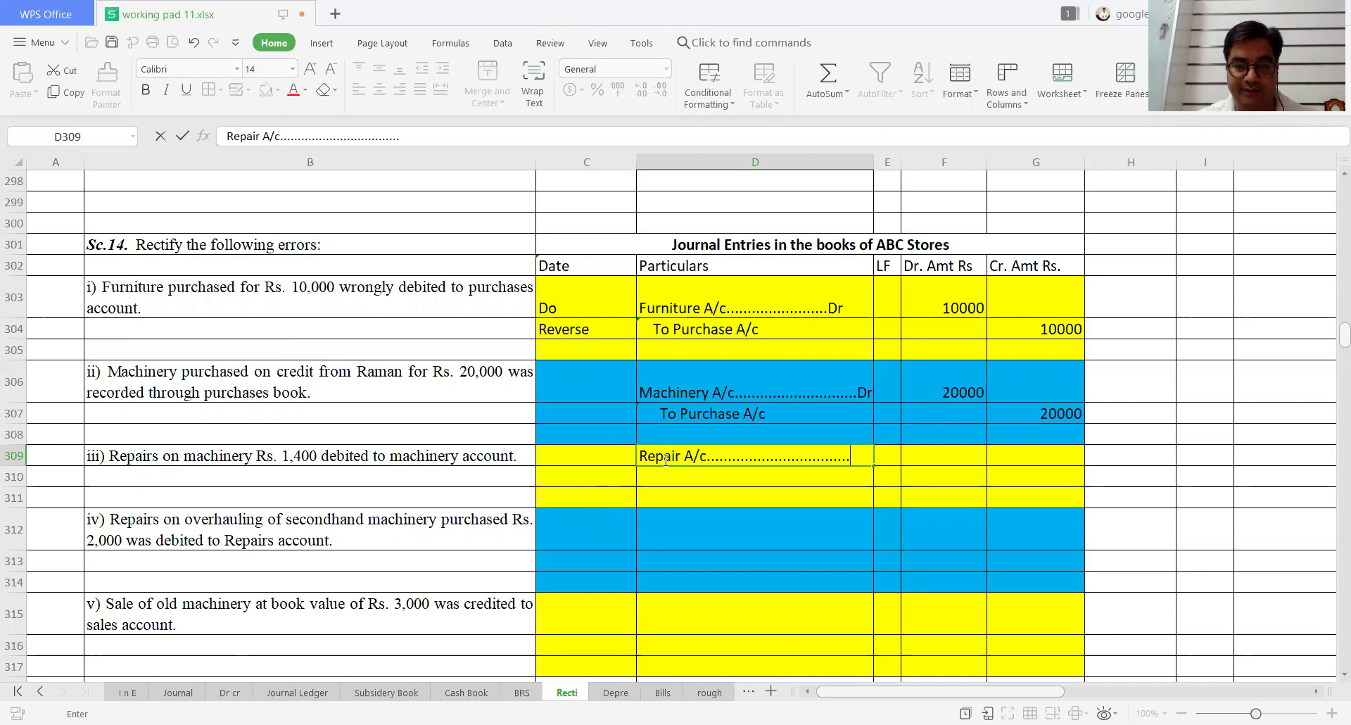
{"action": "key", "text": "Return"}
{"action": "type", "text": "To "}
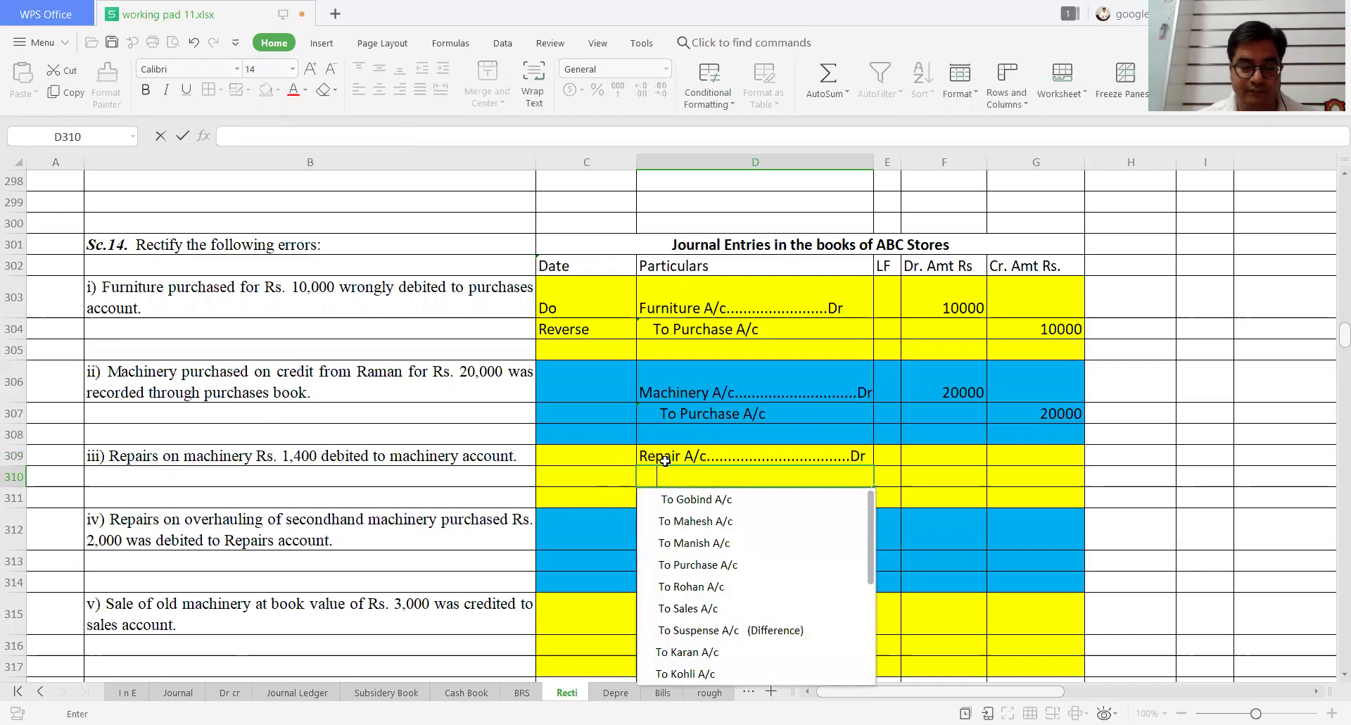
{"action": "type", "text": "Ma"}
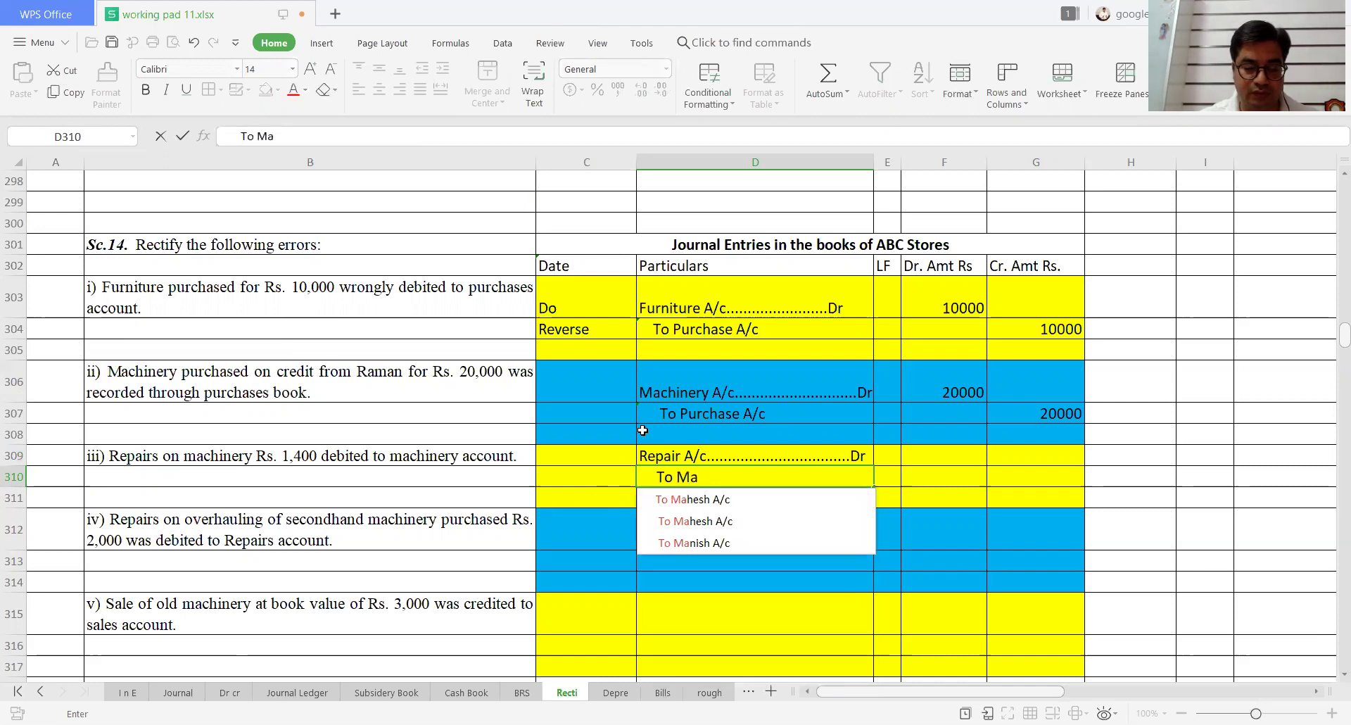
{"action": "type", "text": "chinery A/c"}
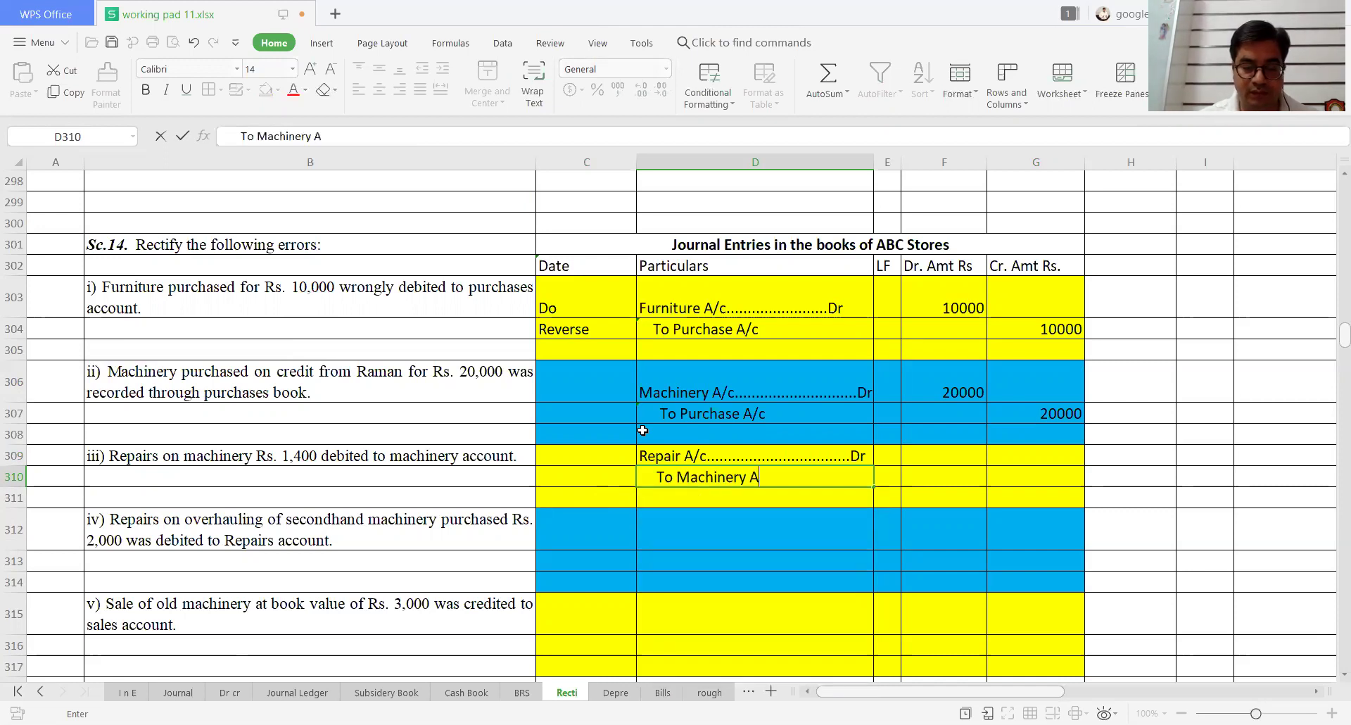
{"action": "key", "text": "Return"}
Step: Enter the repair rectification amounts: 1400 as debit in F309 and 1400 as credit in G310
{"action": "key", "text": "Up"}
{"action": "key", "text": "Up"}
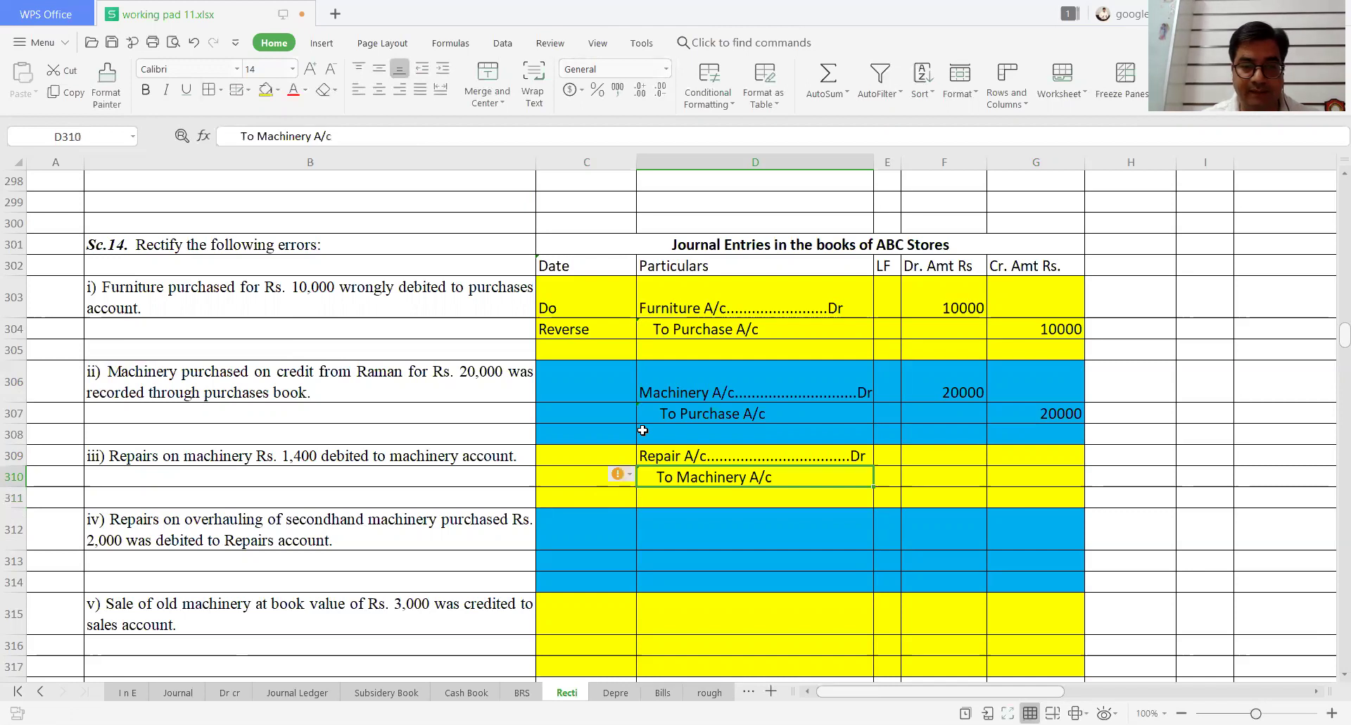
{"action": "key", "text": "Right"}
{"action": "key", "text": "Right"}
{"action": "type", "text": "1400"}
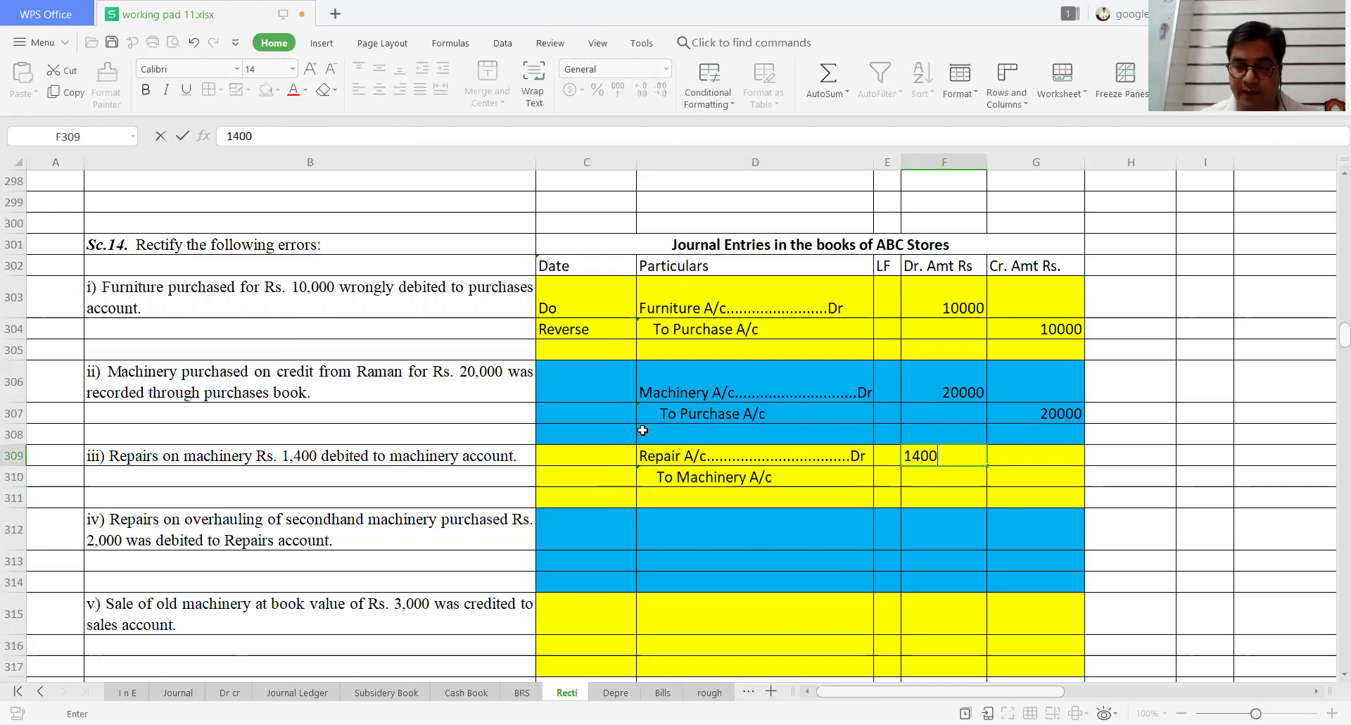
{"action": "key", "text": "Return"}
{"action": "key", "text": "Right"}
{"action": "type", "text": "1400"}
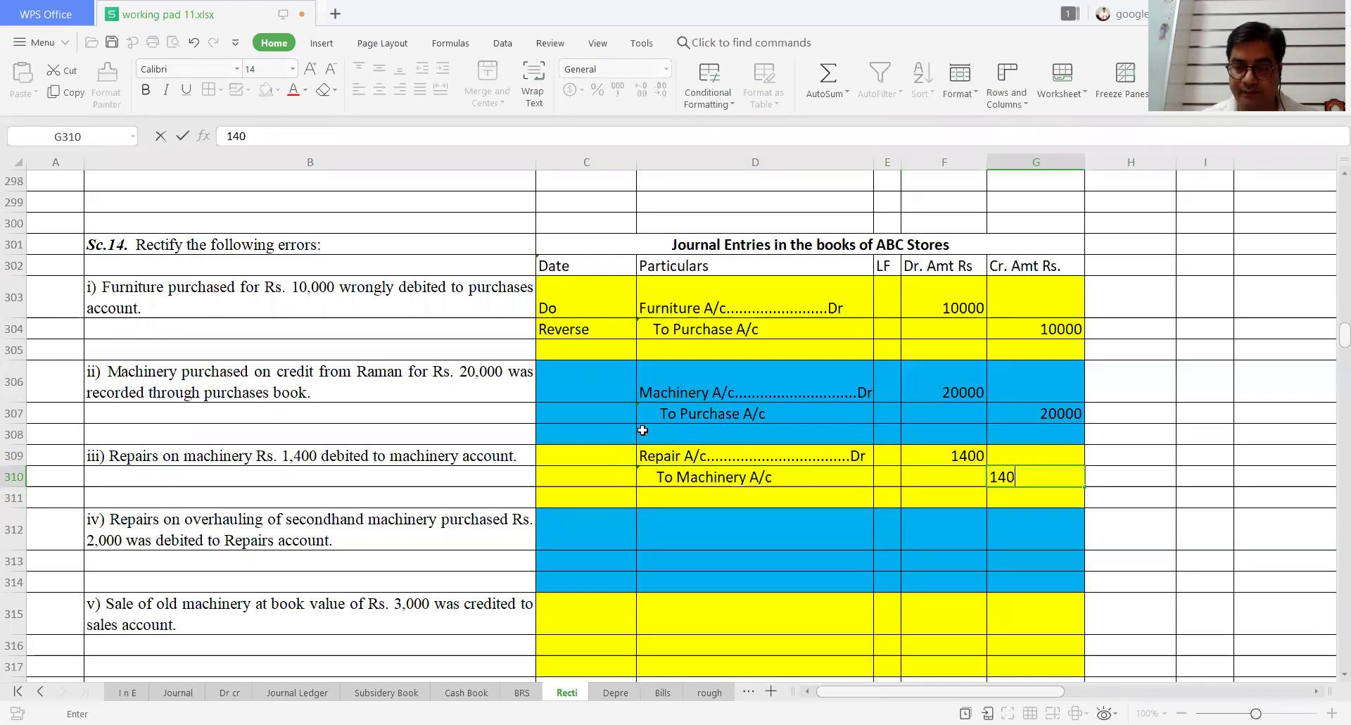
{"action": "key", "text": "Return"}
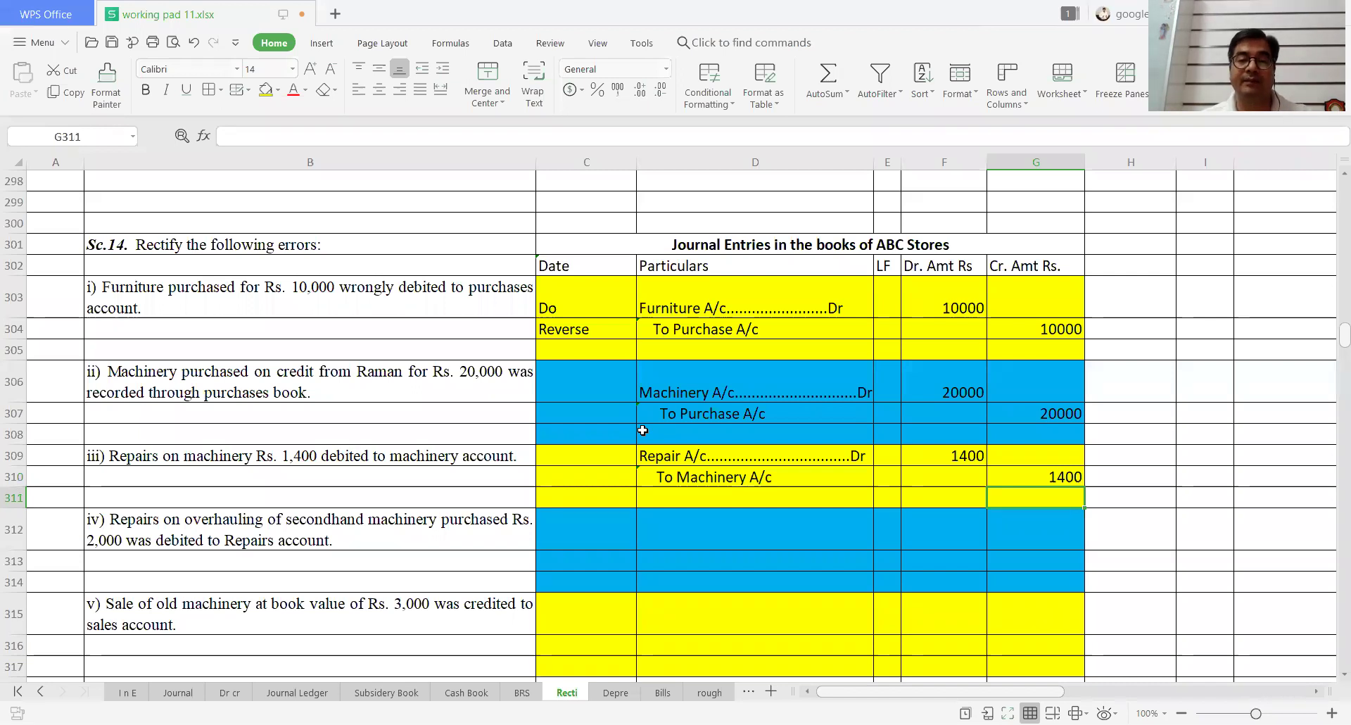
Step: Enter the debit particulars for error iv: a dotted "Machinery A/c…Dr" line in D312
{"action": "key", "text": "Left"}
{"action": "key", "text": "Left"}
{"action": "key", "text": "Left"}
{"action": "key", "text": "Left"}
{"action": "key", "text": "Left"}
{"action": "key", "text": "Left"}
{"action": "key", "text": "Down"}
{"action": "key", "text": "Right"}
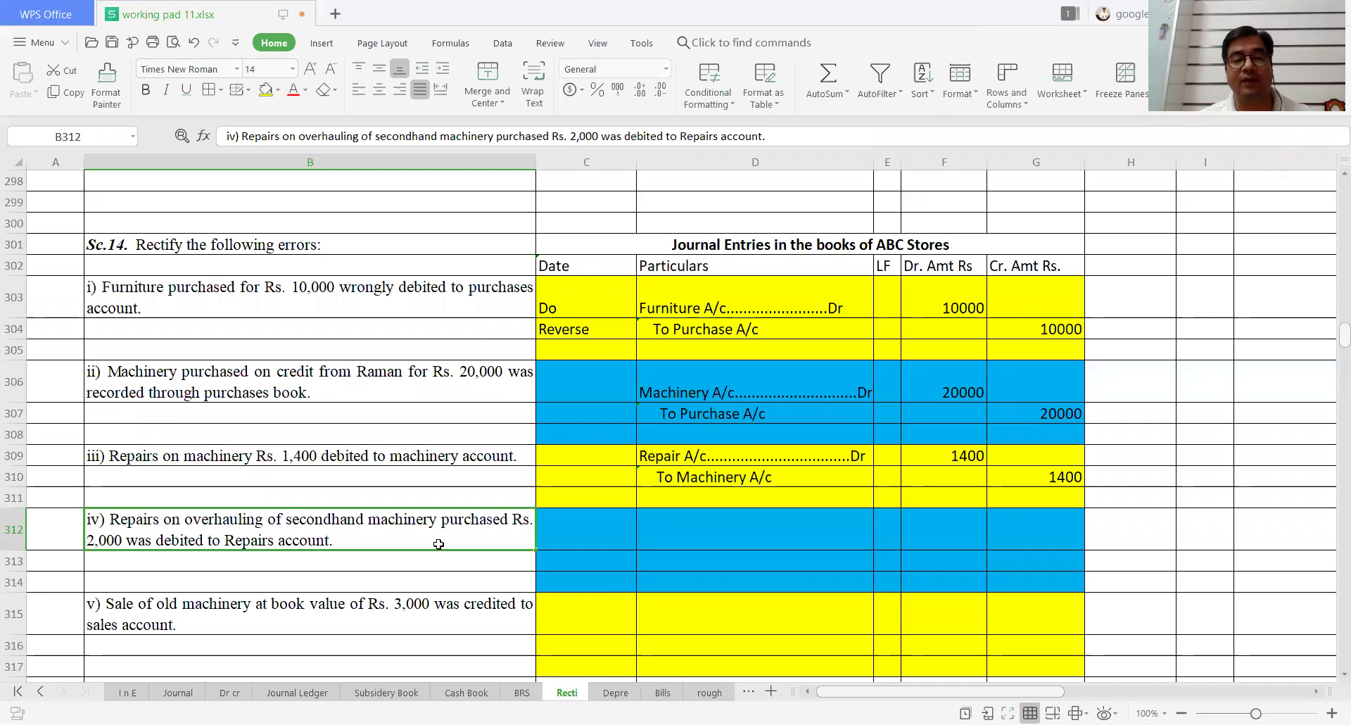
{"action": "key", "text": "Right"}
{"action": "key", "text": "Right"}
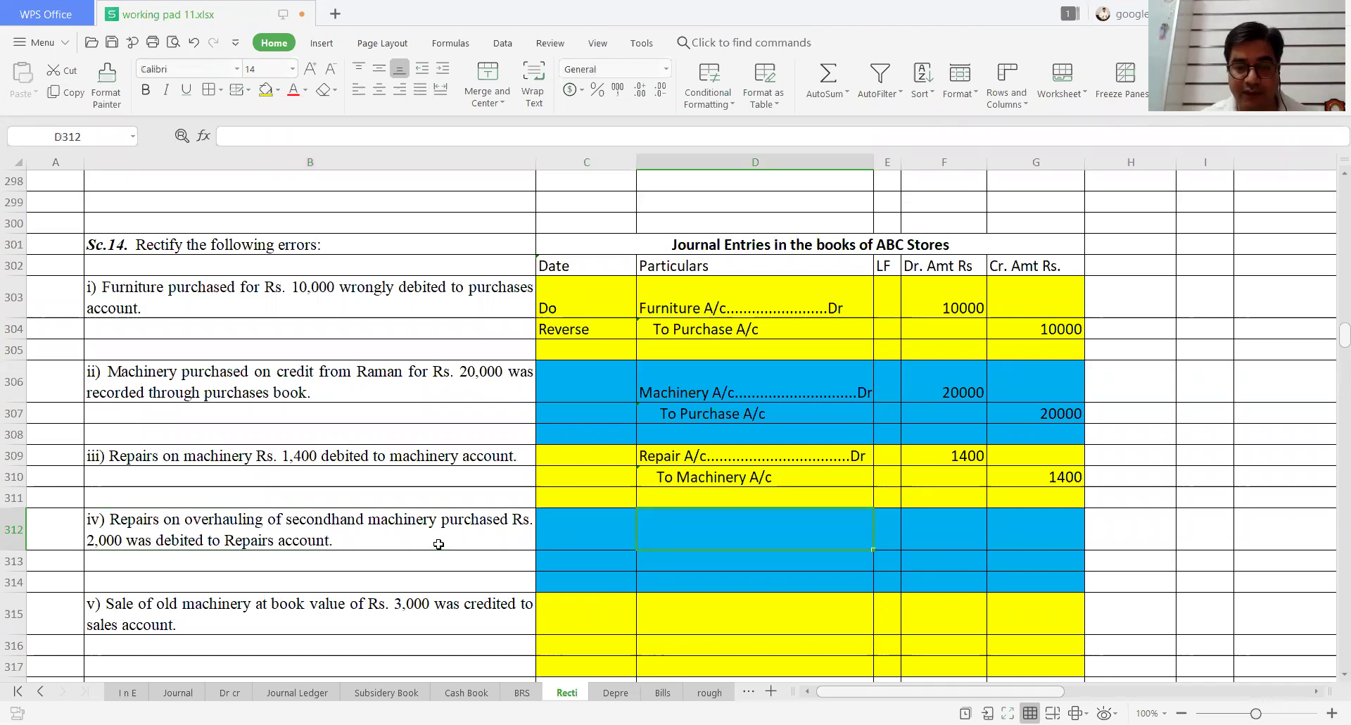
{"action": "type", "text": "MAchinery"}
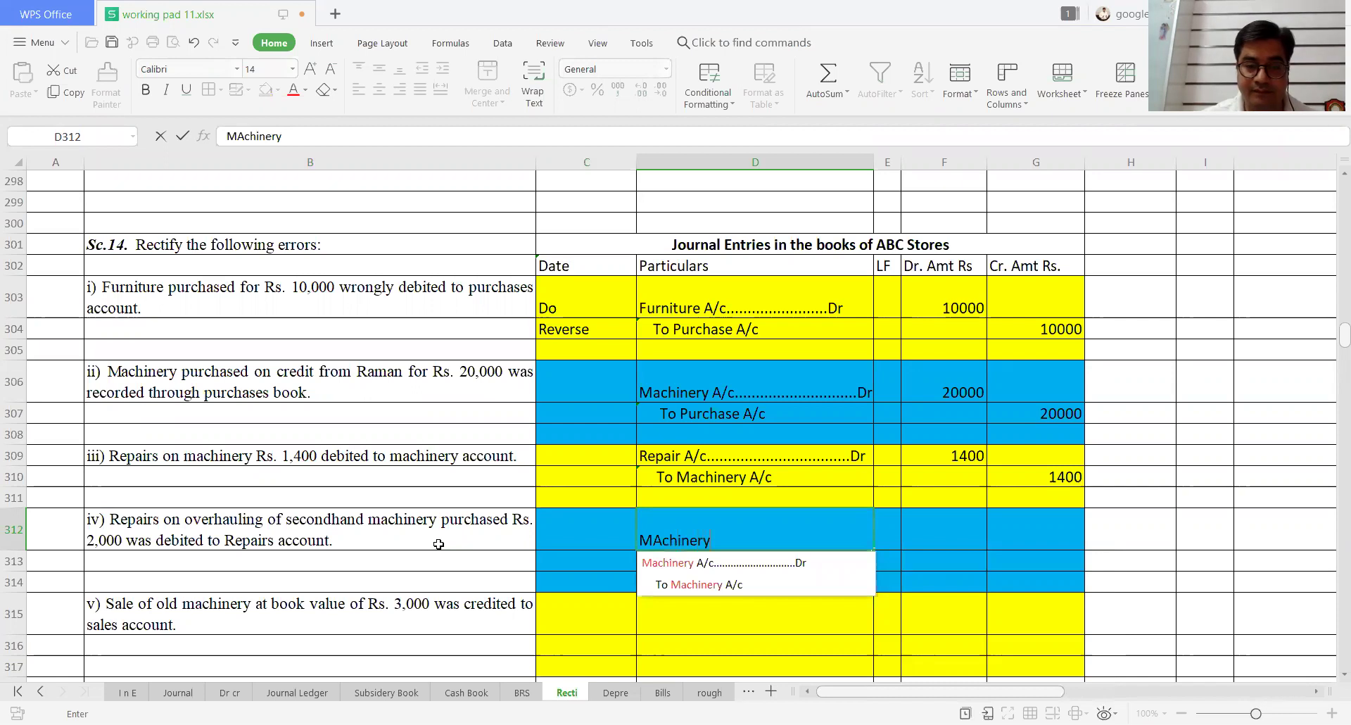
{"action": "key", "text": "Left"}
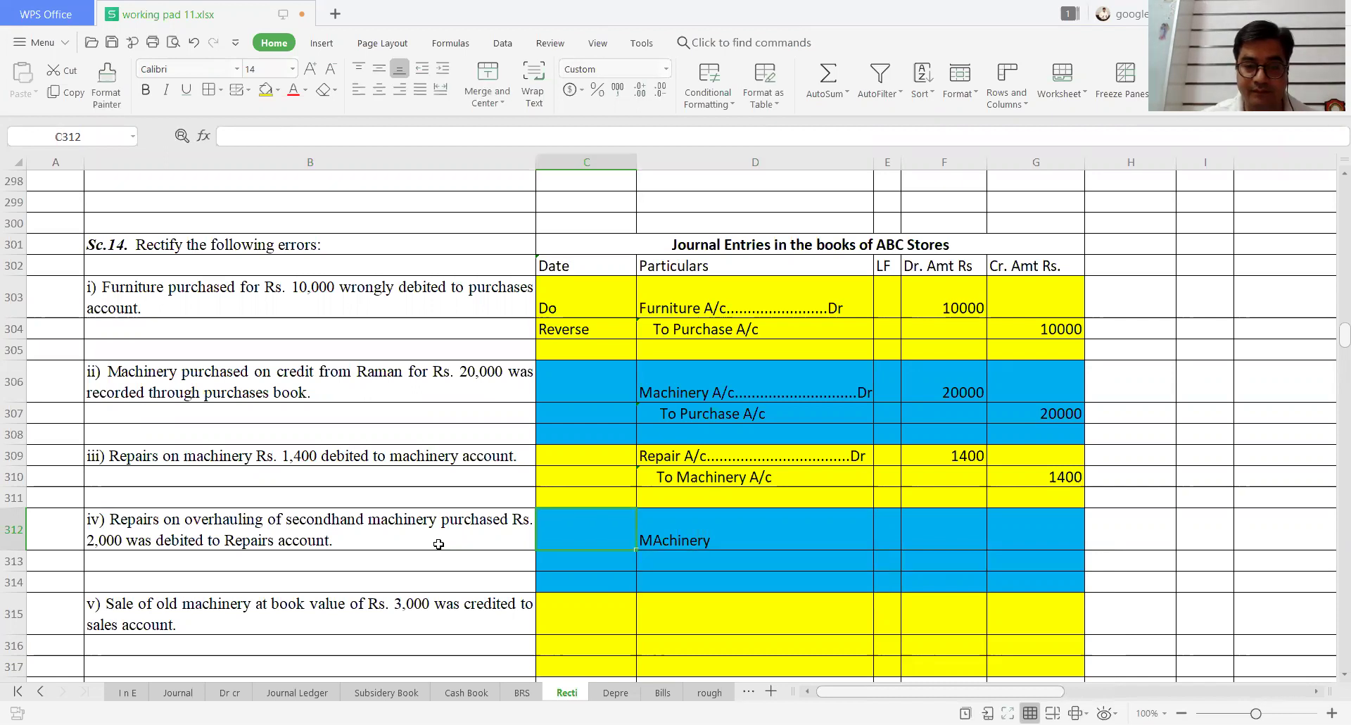
{"action": "key", "text": "Right"}
{"action": "type", "text": "Ma"}
{"action": "key", "text": "Return"}
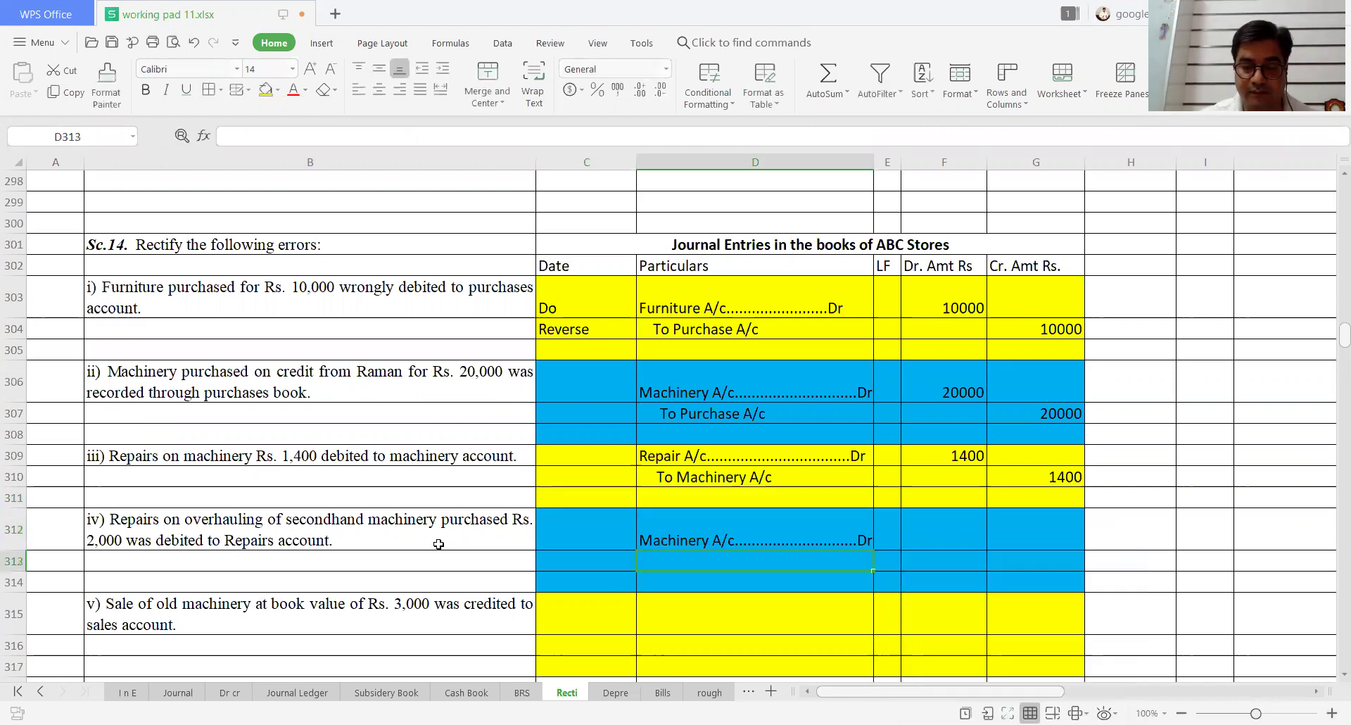
Step: Enter the indented credit line "To Repair A/c" in D313 for error iv
{"action": "type", "text": "To"}
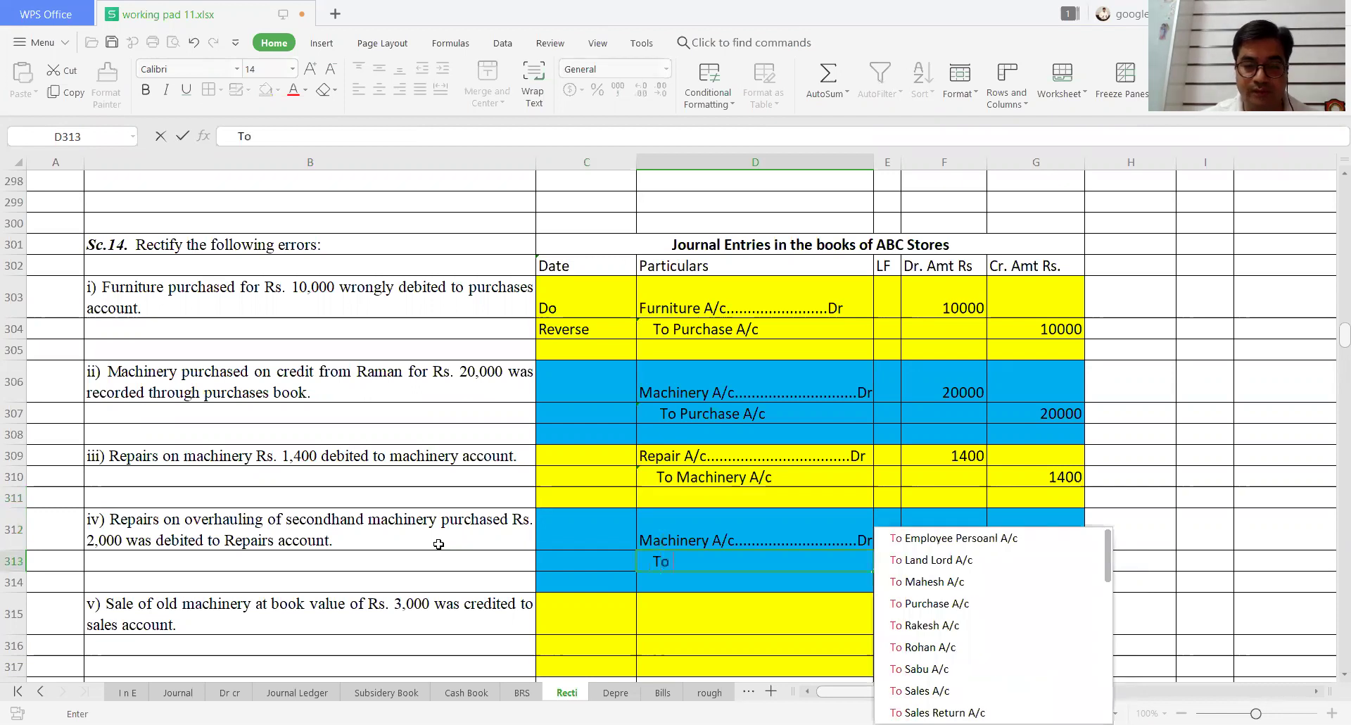
{"action": "type", "text": " Repair"}
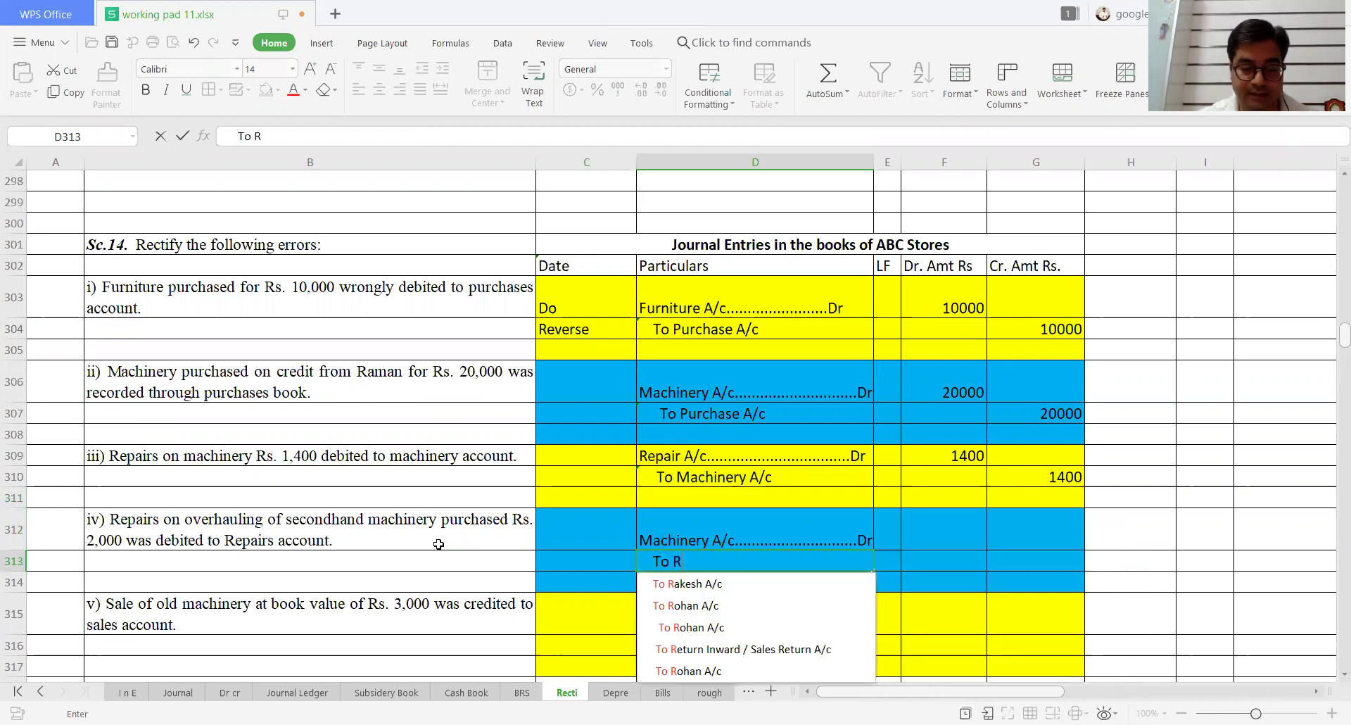
{"action": "key", "text": "BackSpace"}
{"action": "key", "text": "BackSpace"}
{"action": "key", "text": "BackSpace"}
{"action": "key", "text": "BackSpace"}
{"action": "key", "text": "BackSpace"}
{"action": "key", "text": "BackSpace"}
{"action": "key", "text": "BackSpace"}
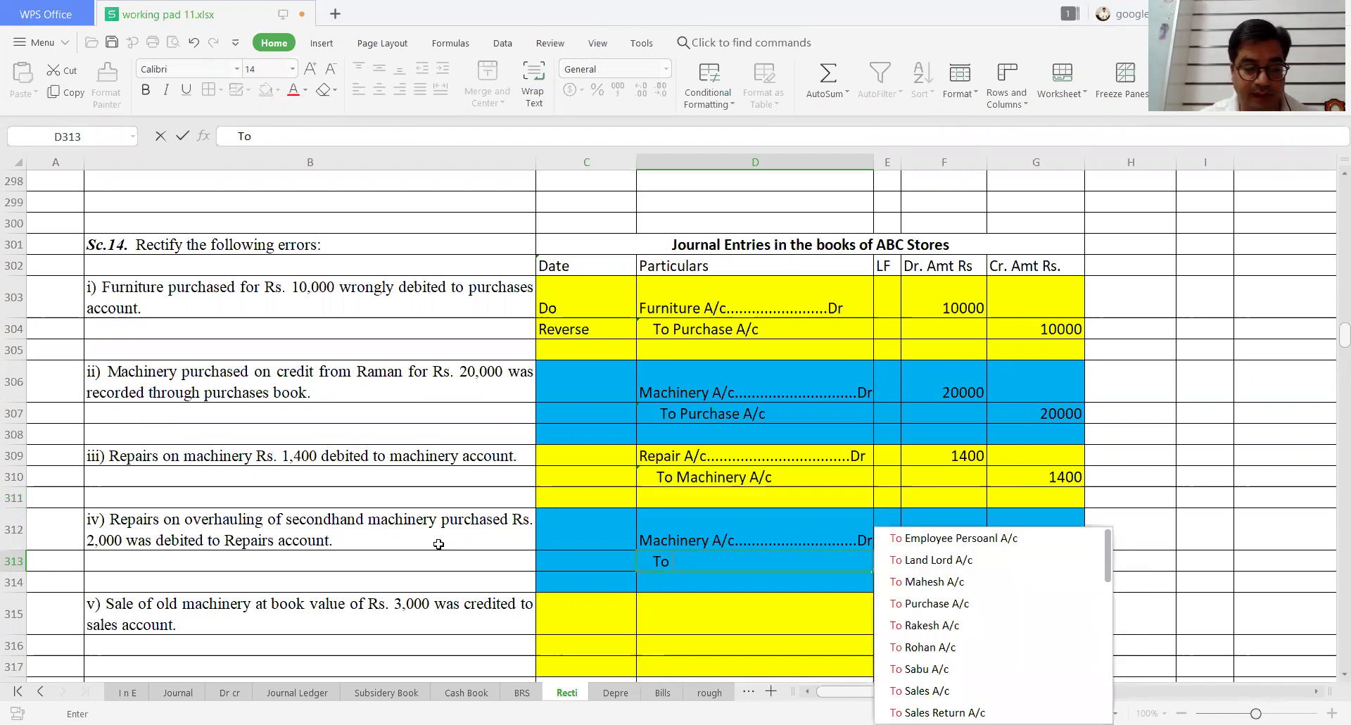
{"action": "type", "text": "Repair A/"}
{"action": "key", "text": "Return"}
Step: Enter the overhauling repair amounts: 2000 as debit in F312 and 2000 as credit in G313
{"action": "key", "text": "Up"}
{"action": "key", "text": "Up"}
{"action": "key", "text": "Up"}
{"action": "key", "text": "Right"}
{"action": "key", "text": "Right"}
{"action": "key", "text": "Down"}
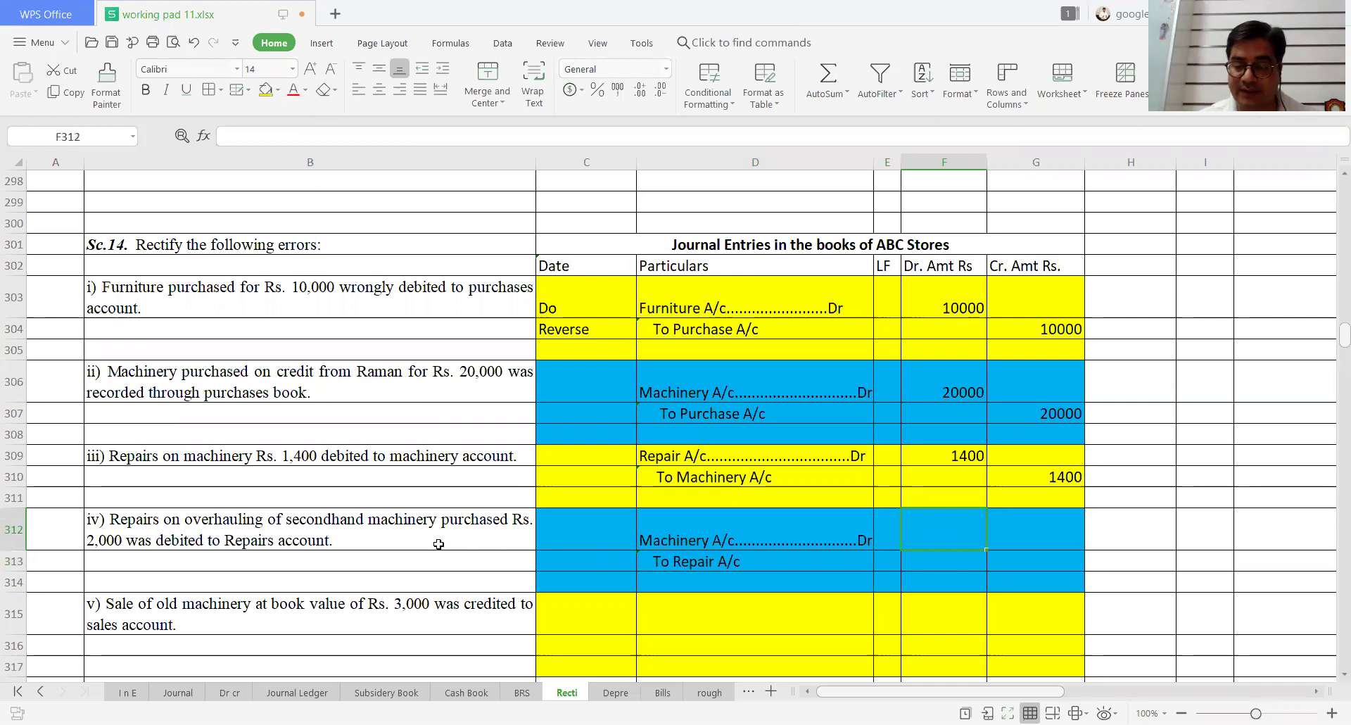
{"action": "type", "text": "2000"}
{"action": "key", "text": "Return"}
{"action": "key", "text": "Right"}
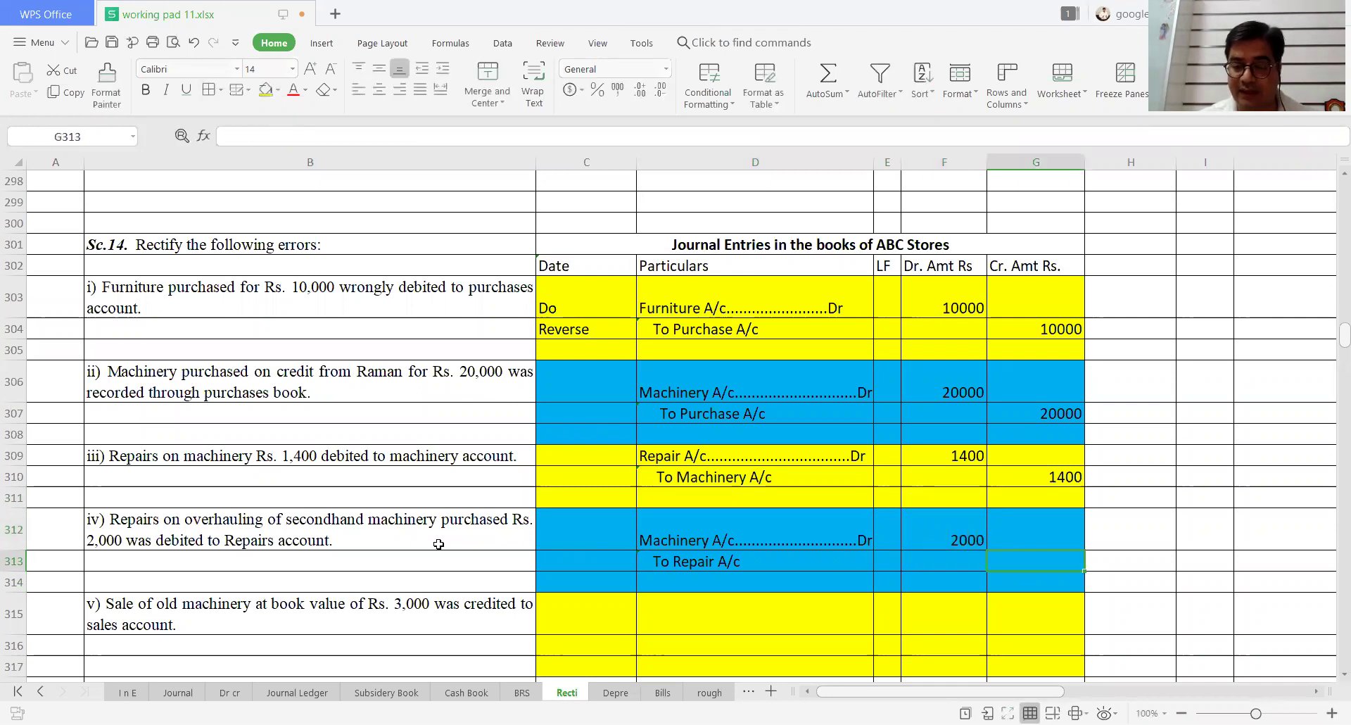
{"action": "type", "text": "2000"}
{"action": "key", "text": "Return"}
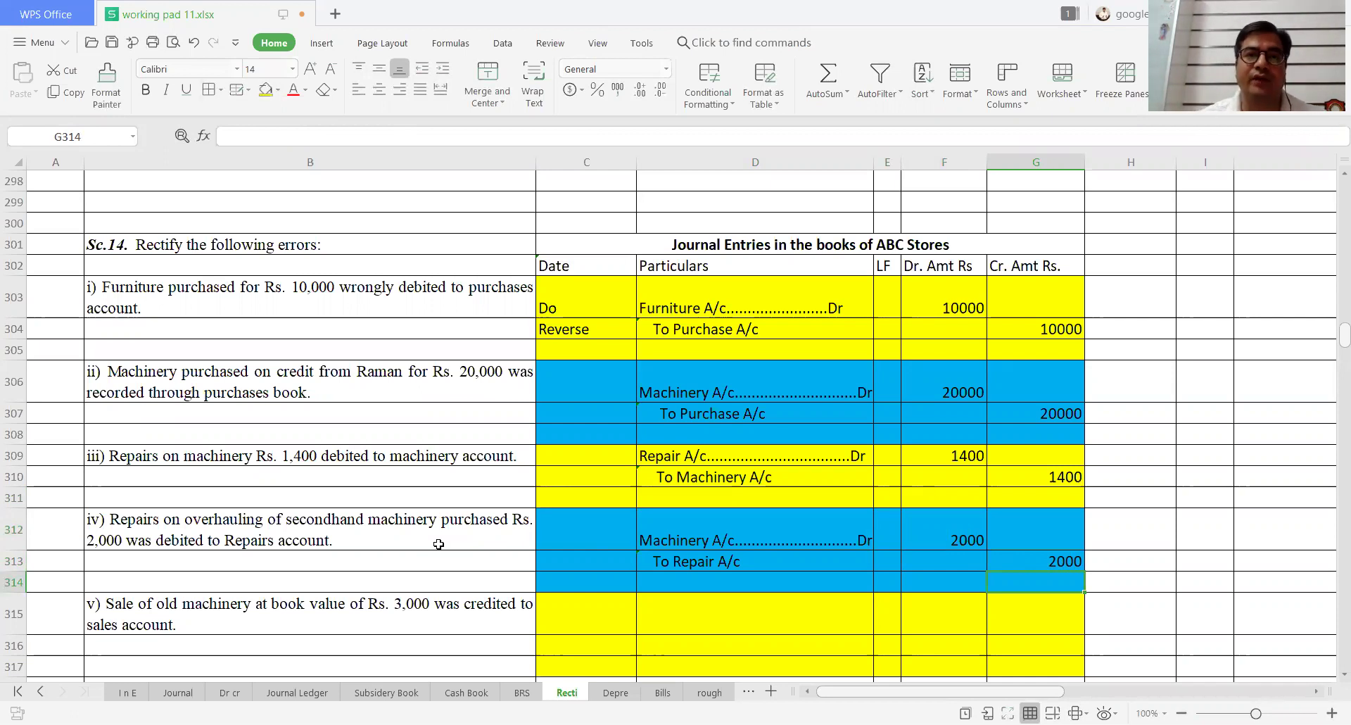
Step: Enter the particulars for error v: a dotted "Sales A/c…Dr." line in D315 and "To Old Machine A/c" in D316
{"action": "key", "text": "Down"}
{"action": "key", "text": "Left"}
{"action": "key", "text": "Left"}
{"action": "key", "text": "Left"}
{"action": "key", "text": "Left"}
{"action": "key", "text": "Left"}
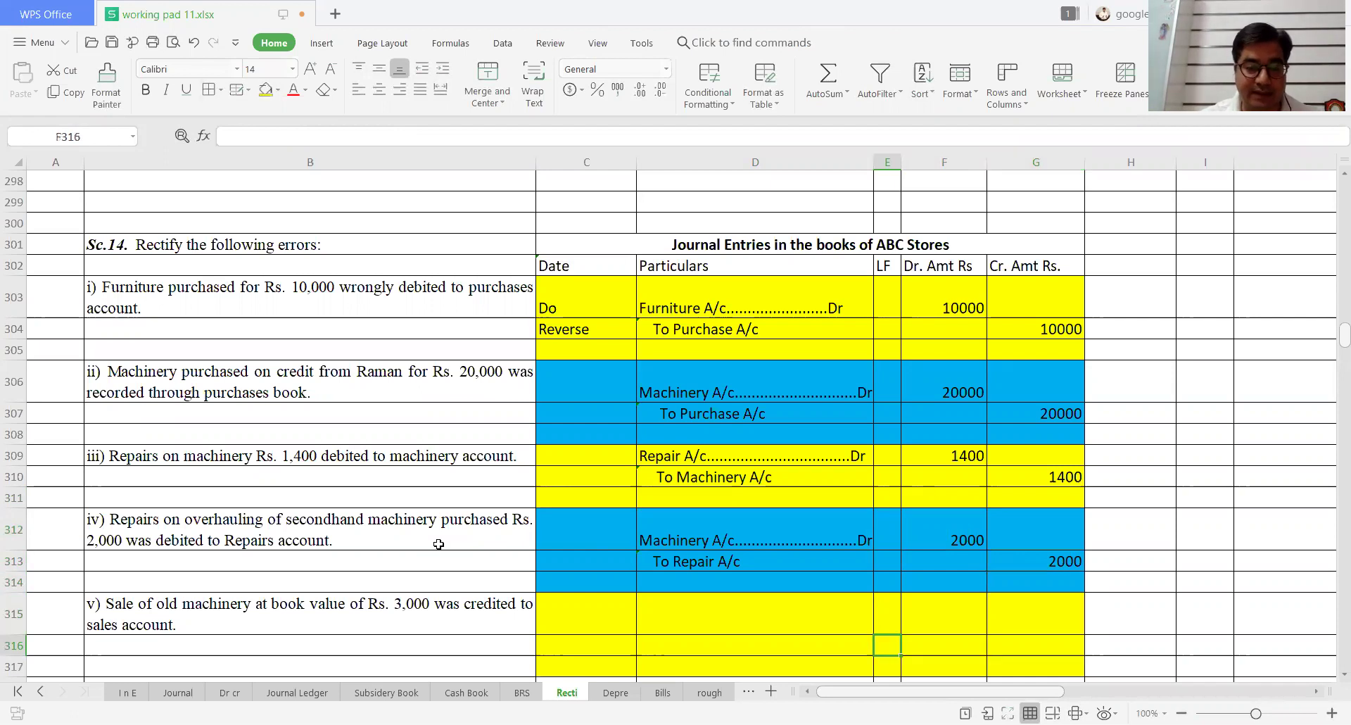
{"action": "key", "text": "Up"}
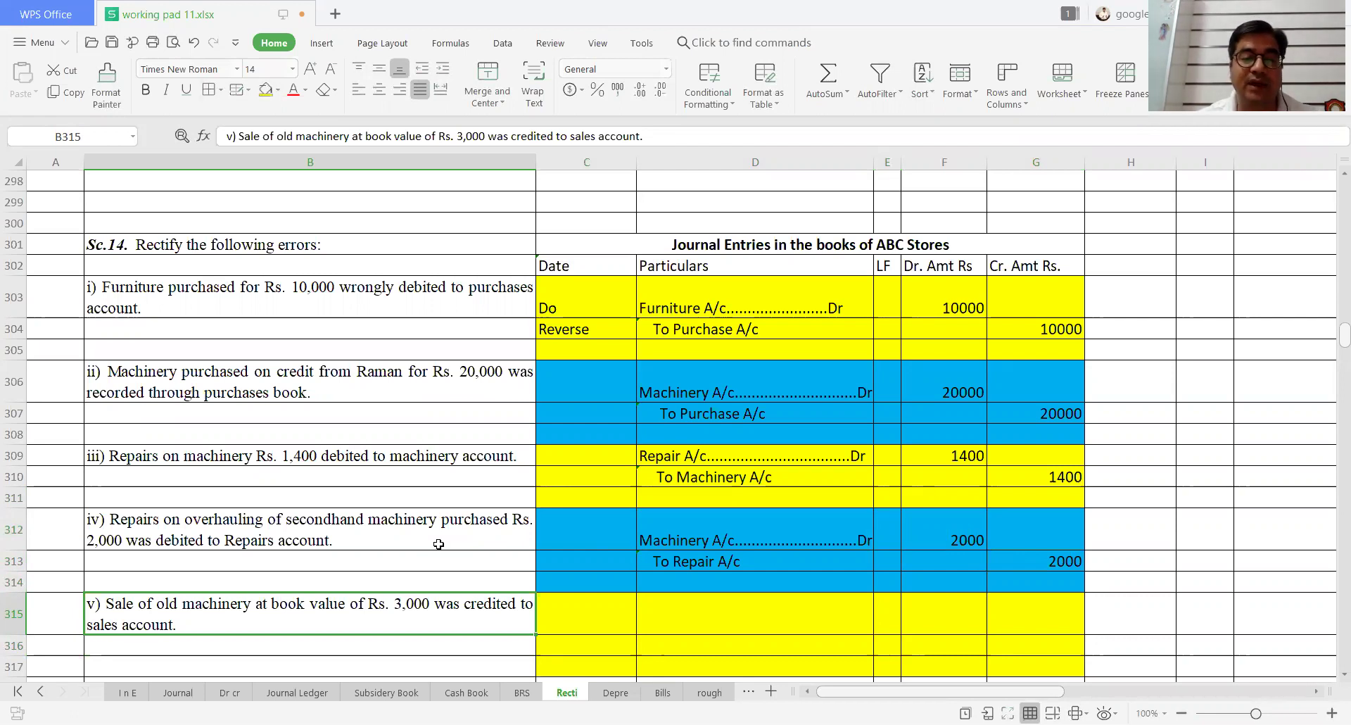
{"action": "key", "text": "Right"}
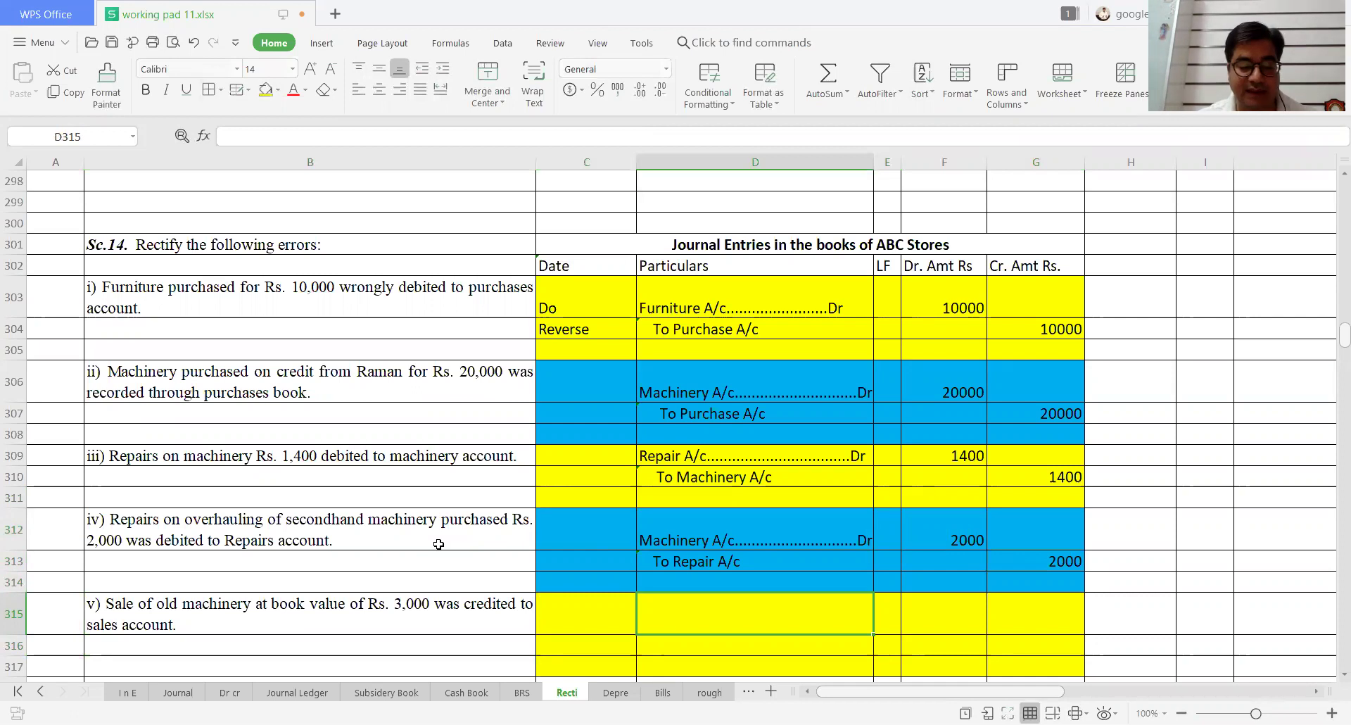
{"action": "type", "text": "Sales"}
{"action": "key", "text": "Down"}
{"action": "key", "text": "Down"}
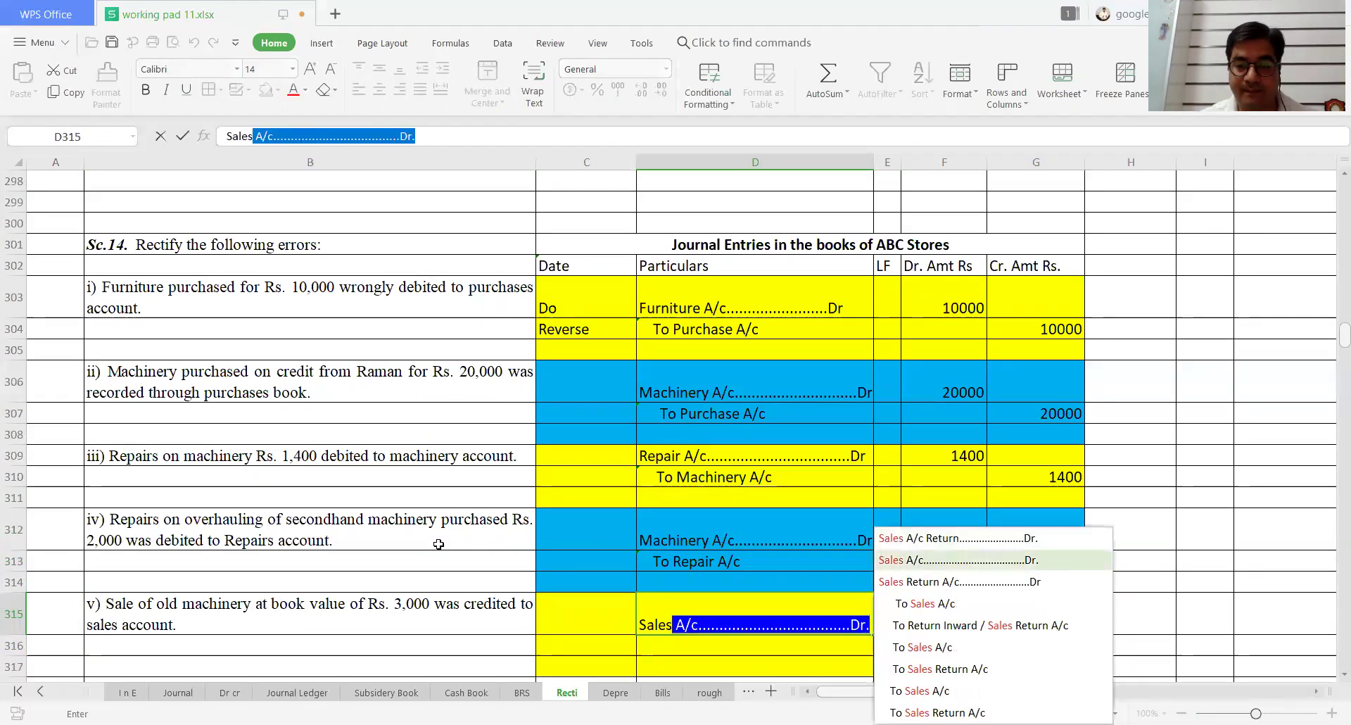
{"action": "key", "text": "Return"}
{"action": "type", "text": "T"}
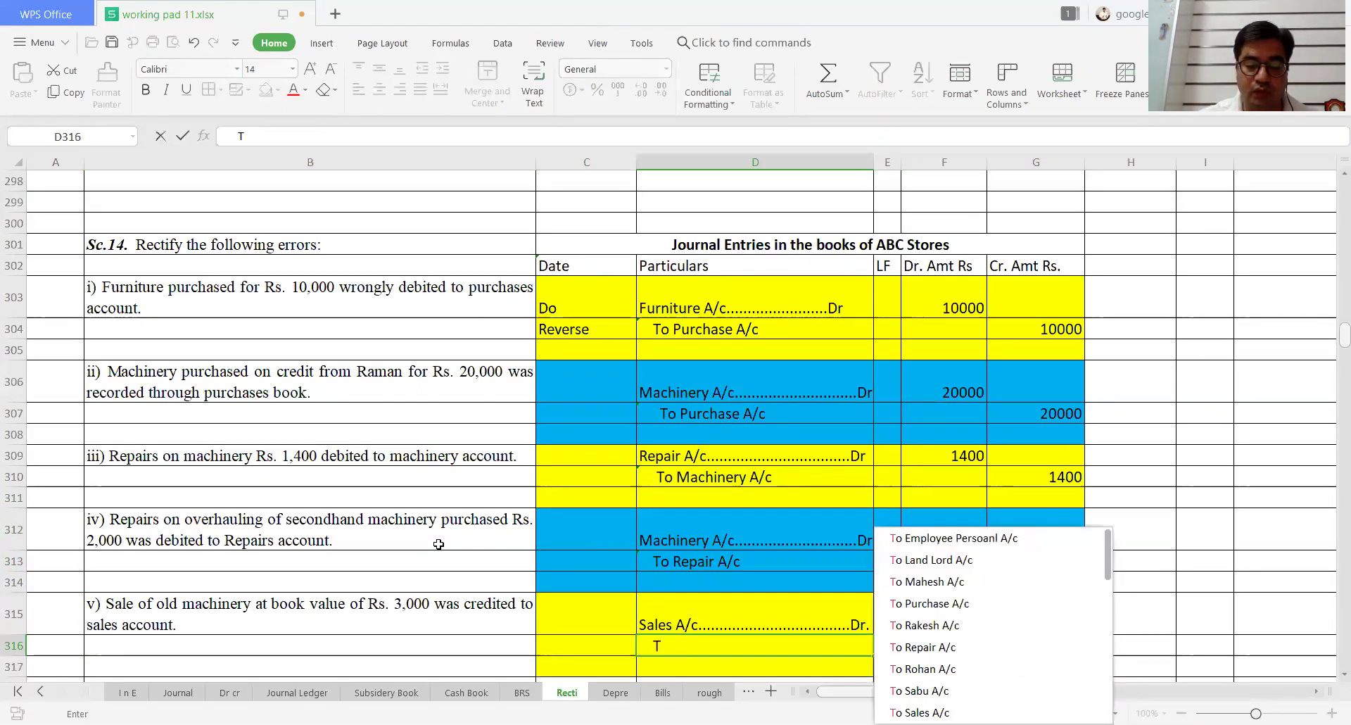
{"action": "type", "text": "o Old M"}
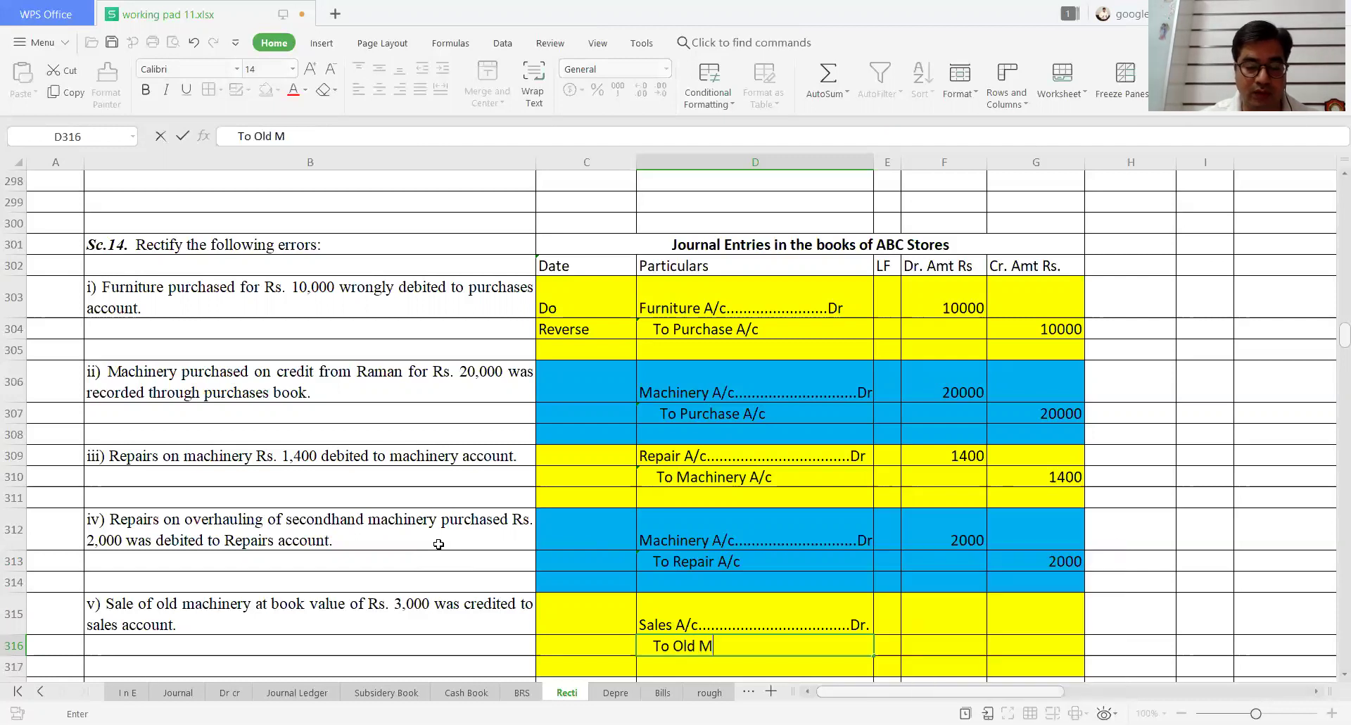
{"action": "type", "text": "achine A/c"}
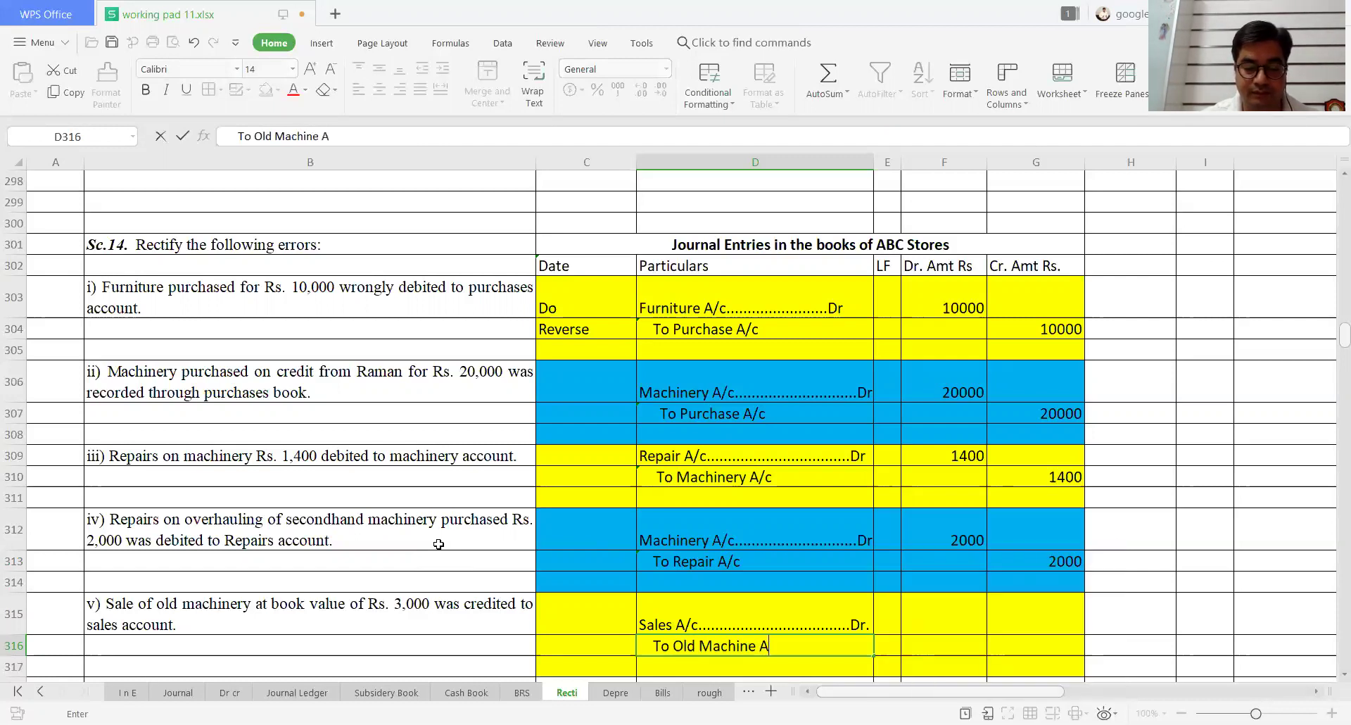
Step: Enter the old machinery sale amounts: 3000 as debit in F315 and 3000 as credit in G316
{"action": "key", "text": "Up"}
{"action": "key", "text": "Up"}
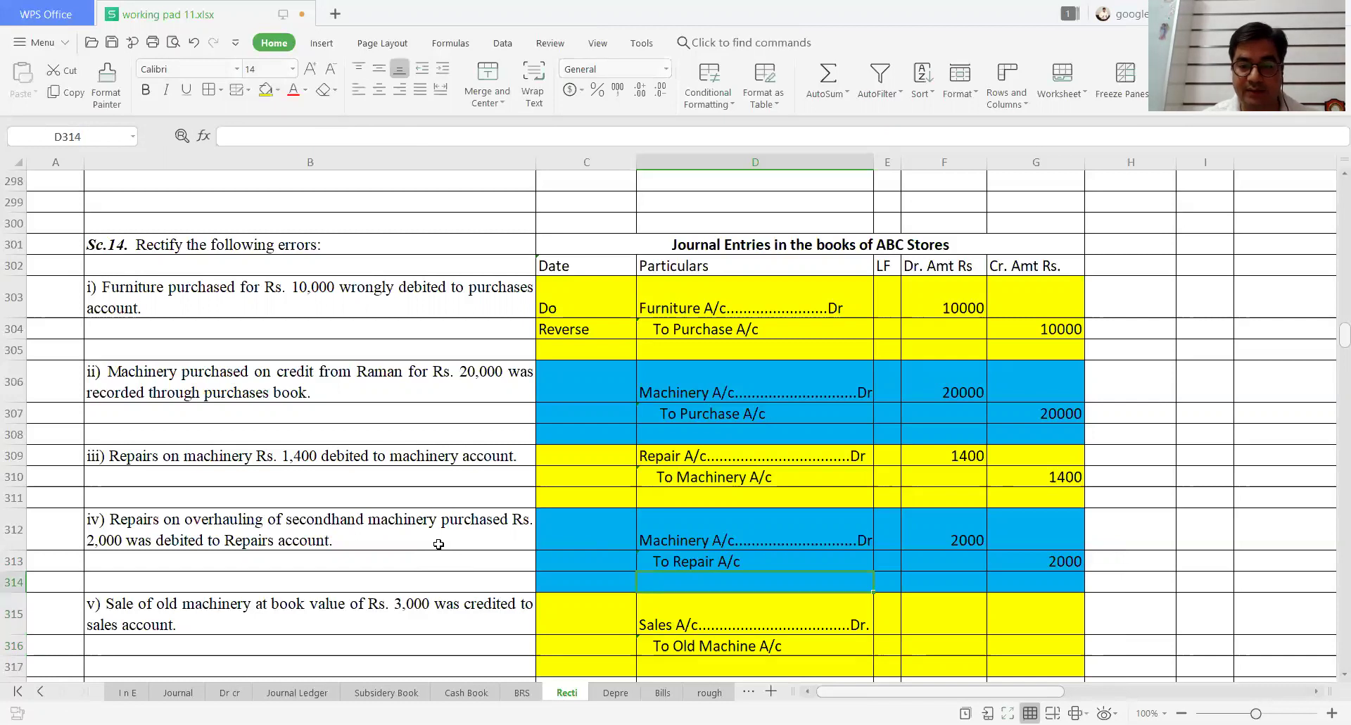
{"action": "key", "text": "Down"}
{"action": "key", "text": "Right"}
{"action": "key", "text": "Right"}
{"action": "type", "text": "3000"}
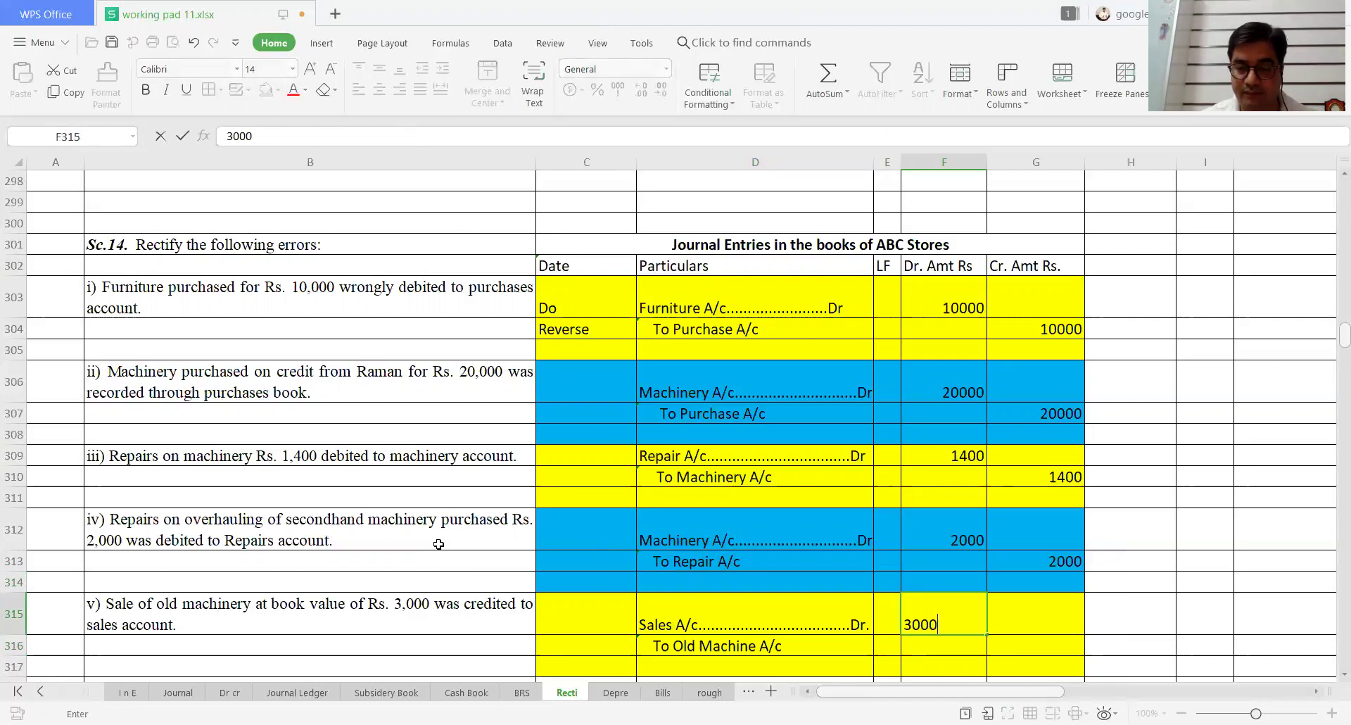
{"action": "key", "text": "Return"}
{"action": "key", "text": "Right"}
{"action": "type", "text": "3000"}
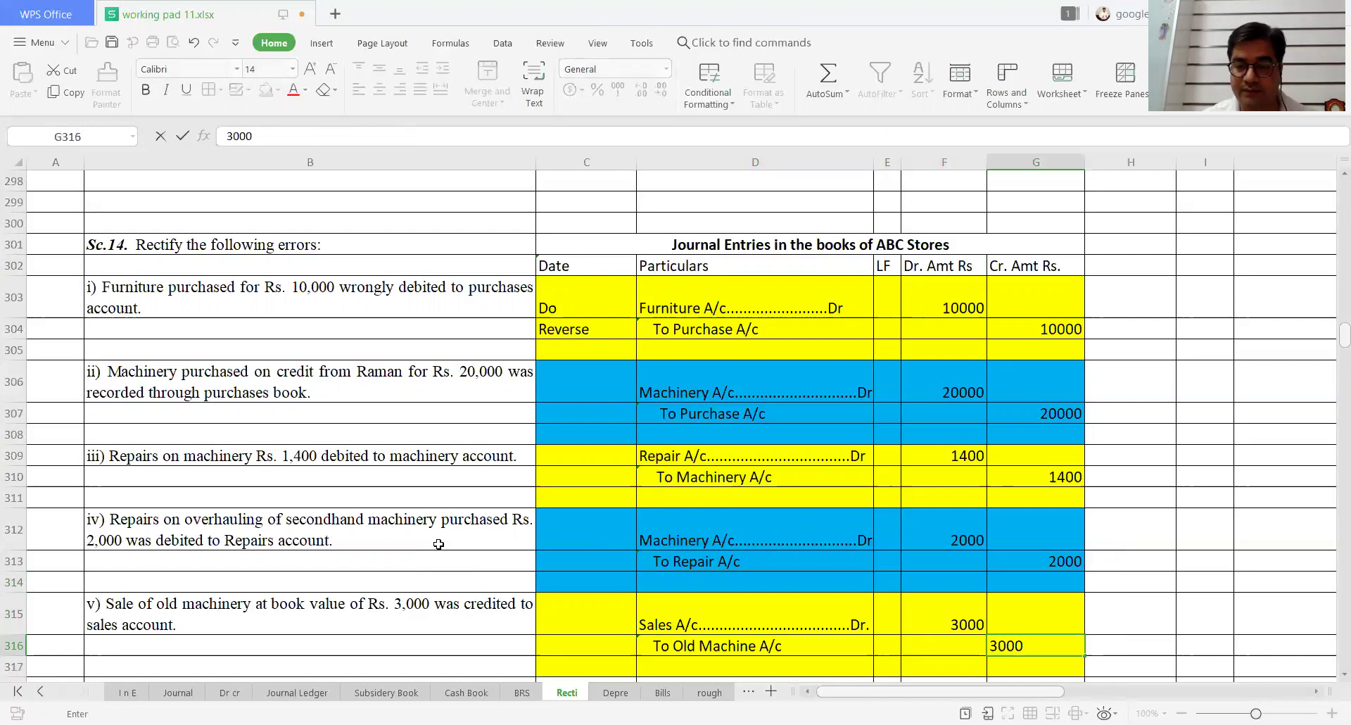
{"action": "key", "text": "Return"}
Step: Examine the Sc.15 suspense account errors i to v and the blank journal table beside them
{"action": "key", "text": "Down"}
{"action": "key", "text": "Down"}
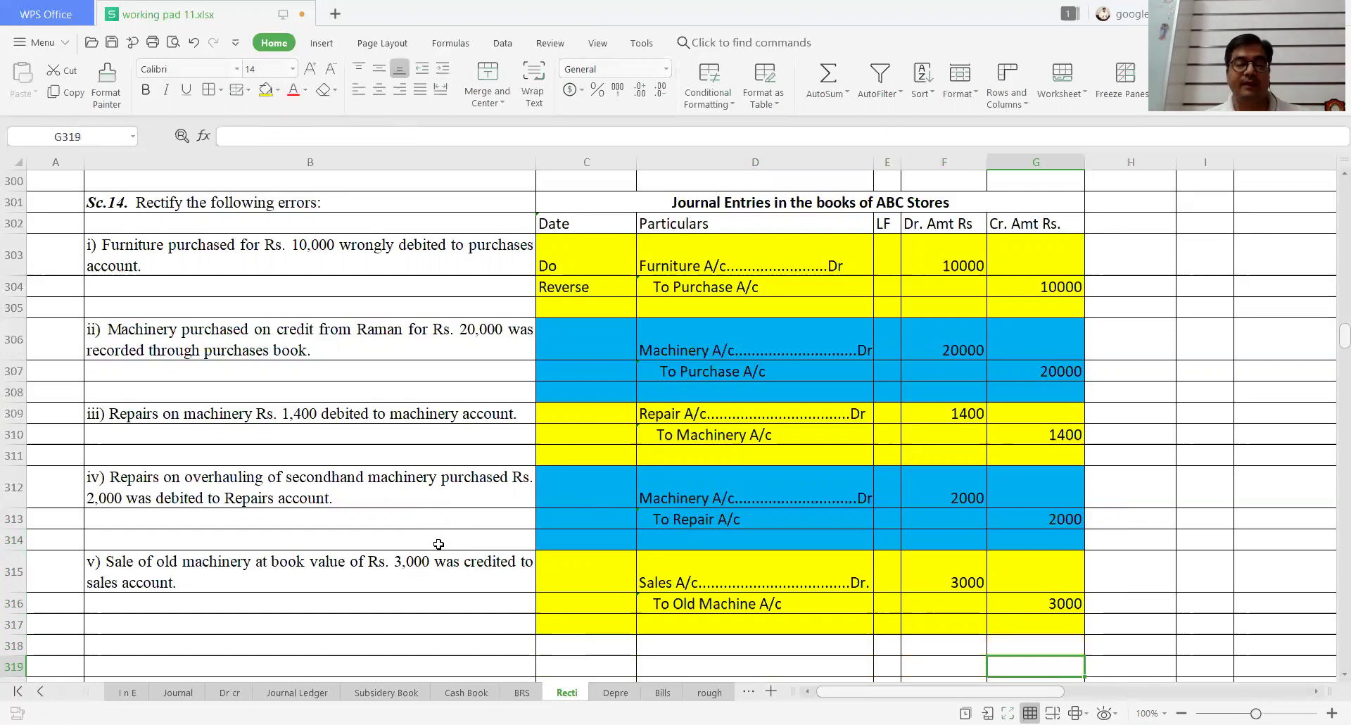
{"action": "key", "text": "Down"}
{"action": "key", "text": "Down"}
{"action": "key", "text": "Down"}
{"action": "key", "text": "Down"}
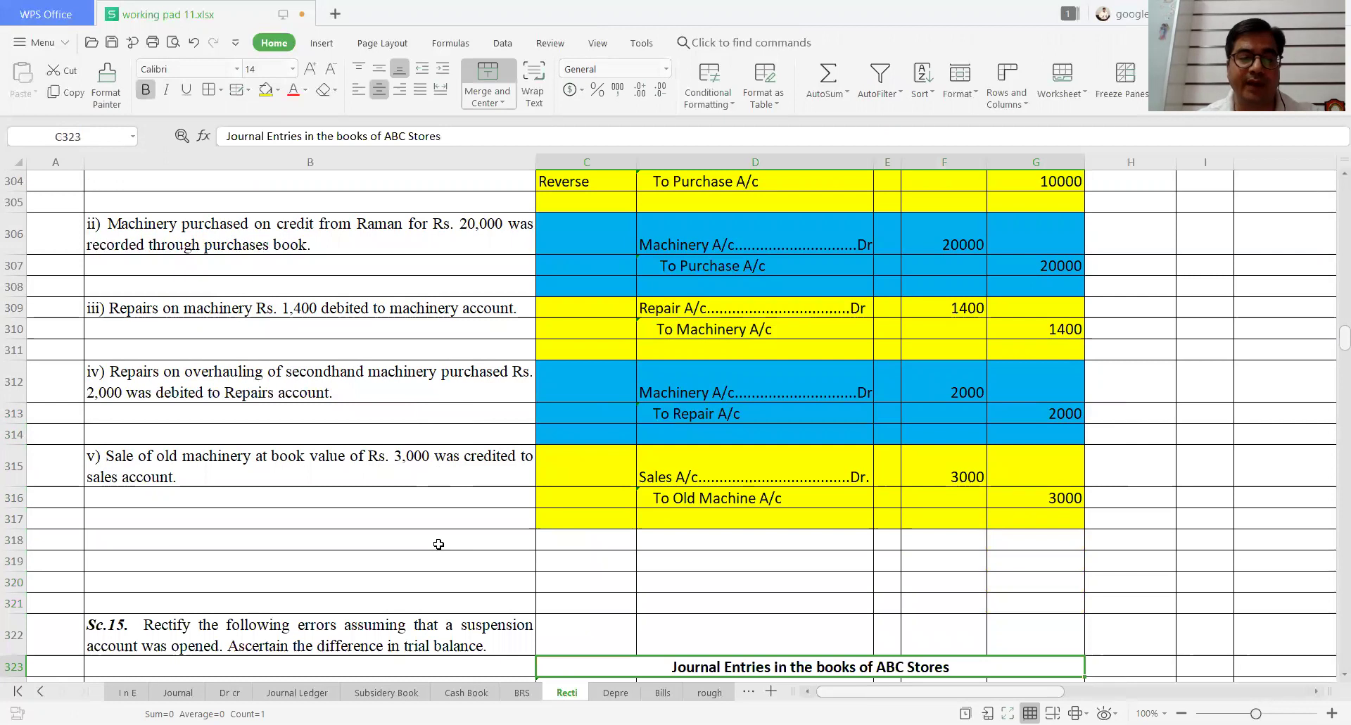
{"action": "key", "text": "Down"}
{"action": "key", "text": "Down"}
{"action": "key", "text": "Down"}
{"action": "key", "text": "Down"}
{"action": "key", "text": "Down"}
{"action": "key", "text": "Down"}
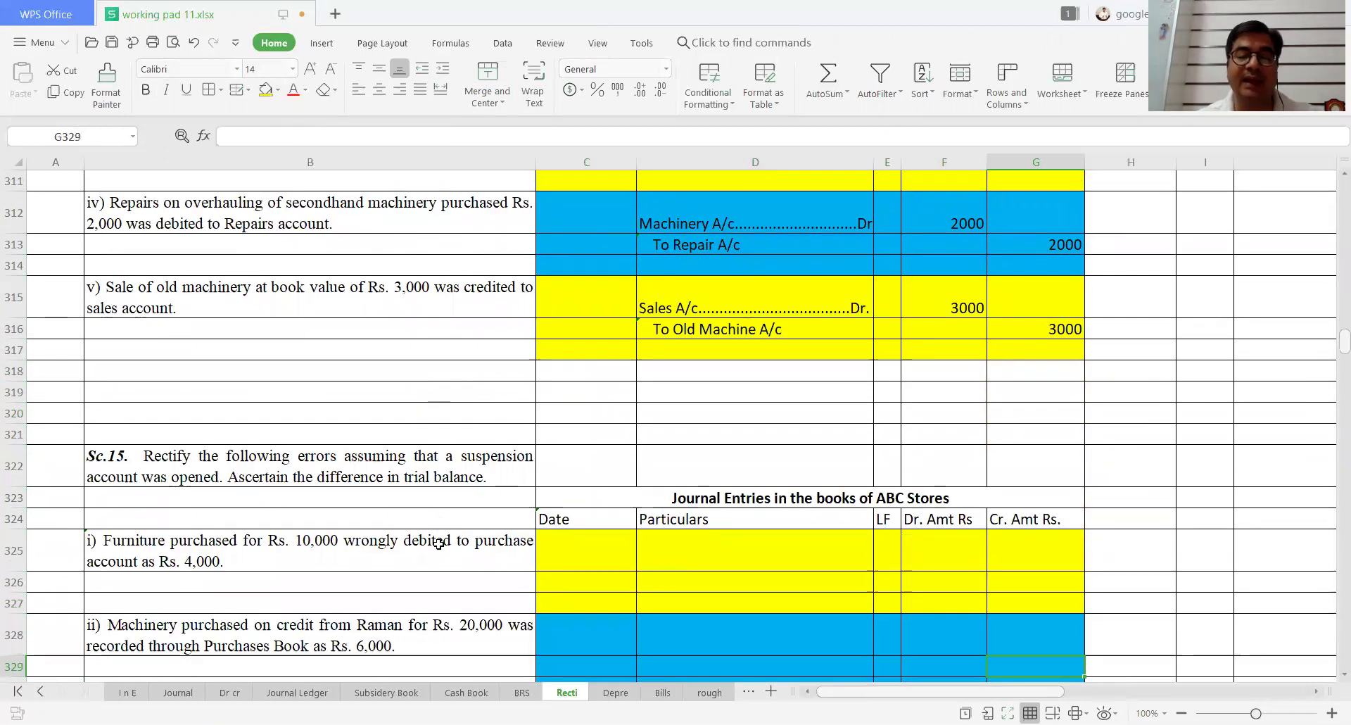
{"action": "key", "text": "Down"}
{"action": "key", "text": "Down"}
{"action": "key", "text": "Down"}
{"action": "key", "text": "Down"}
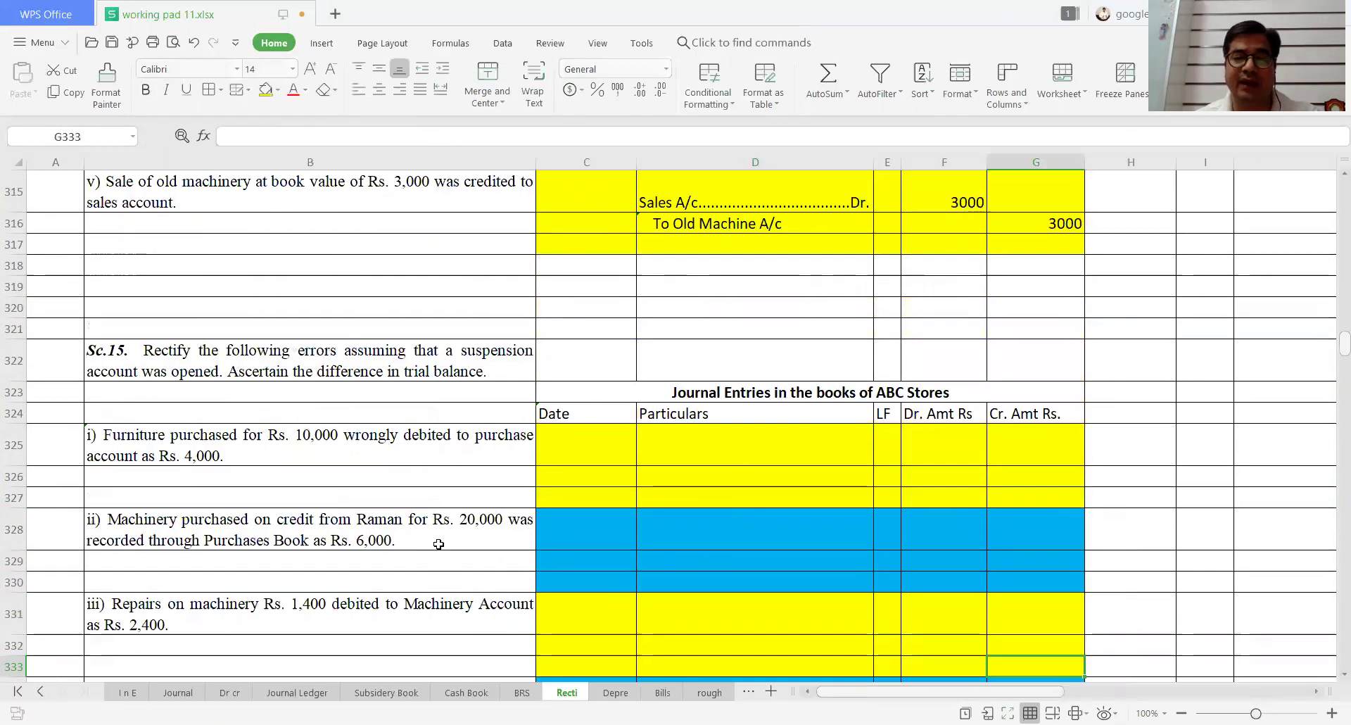
{"action": "key", "text": "Down"}
{"action": "key", "text": "Down"}
{"action": "key", "text": "Down"}
{"action": "key", "text": "Down"}
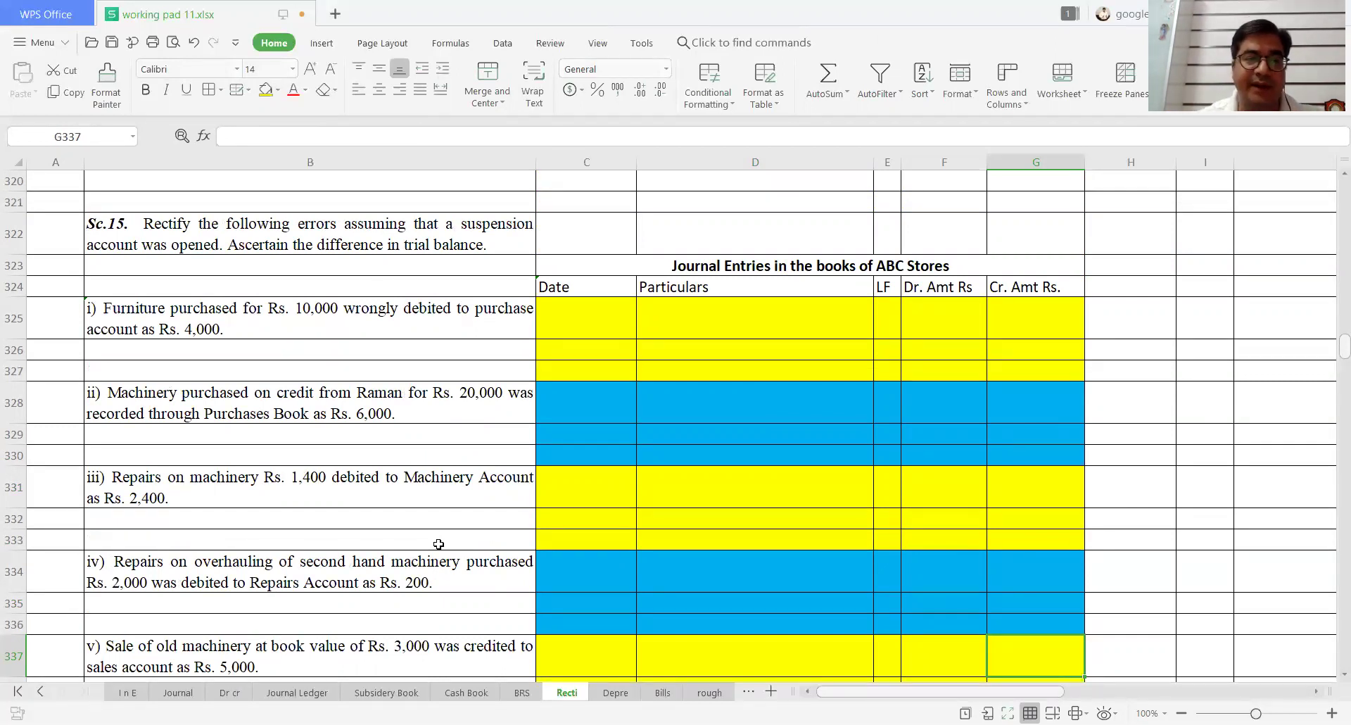
Step: Enter the debit particulars for Sc.15 error i: a dotted "Furniture A/c…Dr" line in D325
{"action": "left_click", "coordinate": [299, 317]}
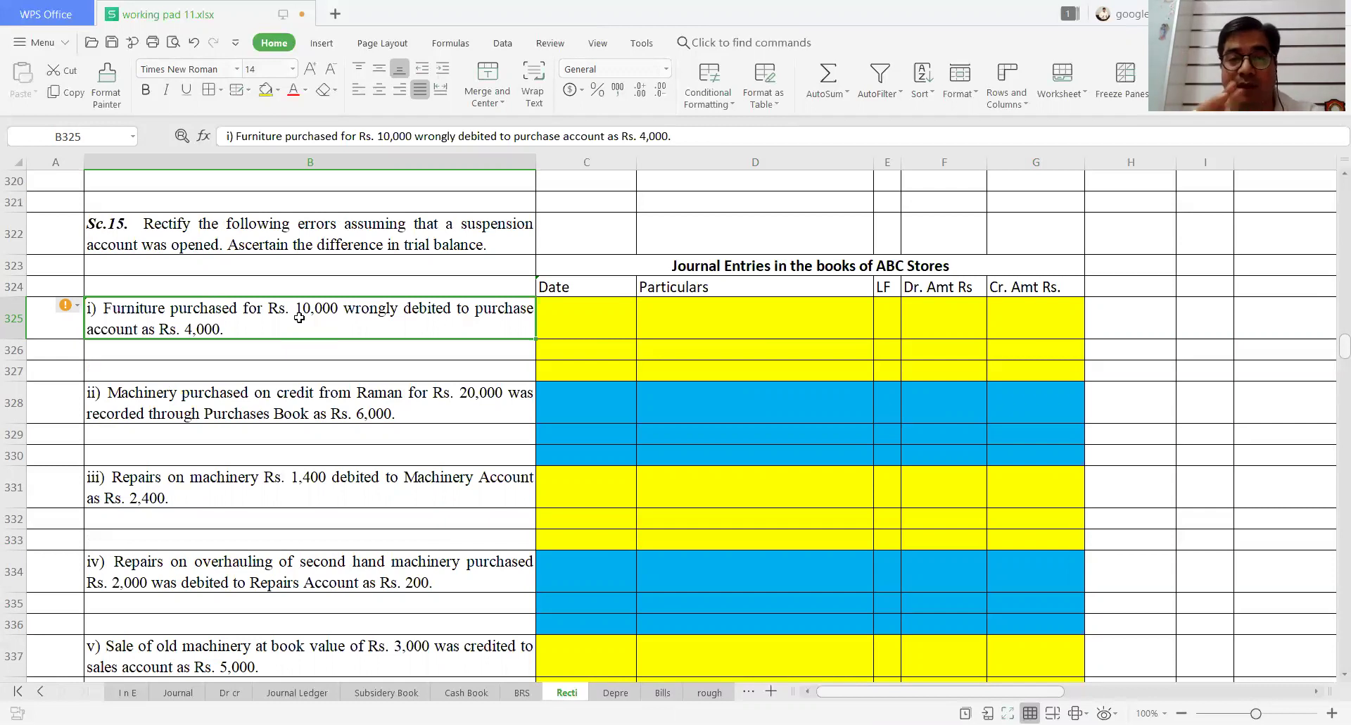
{"action": "key", "text": "Right"}
{"action": "key", "text": "Right"}
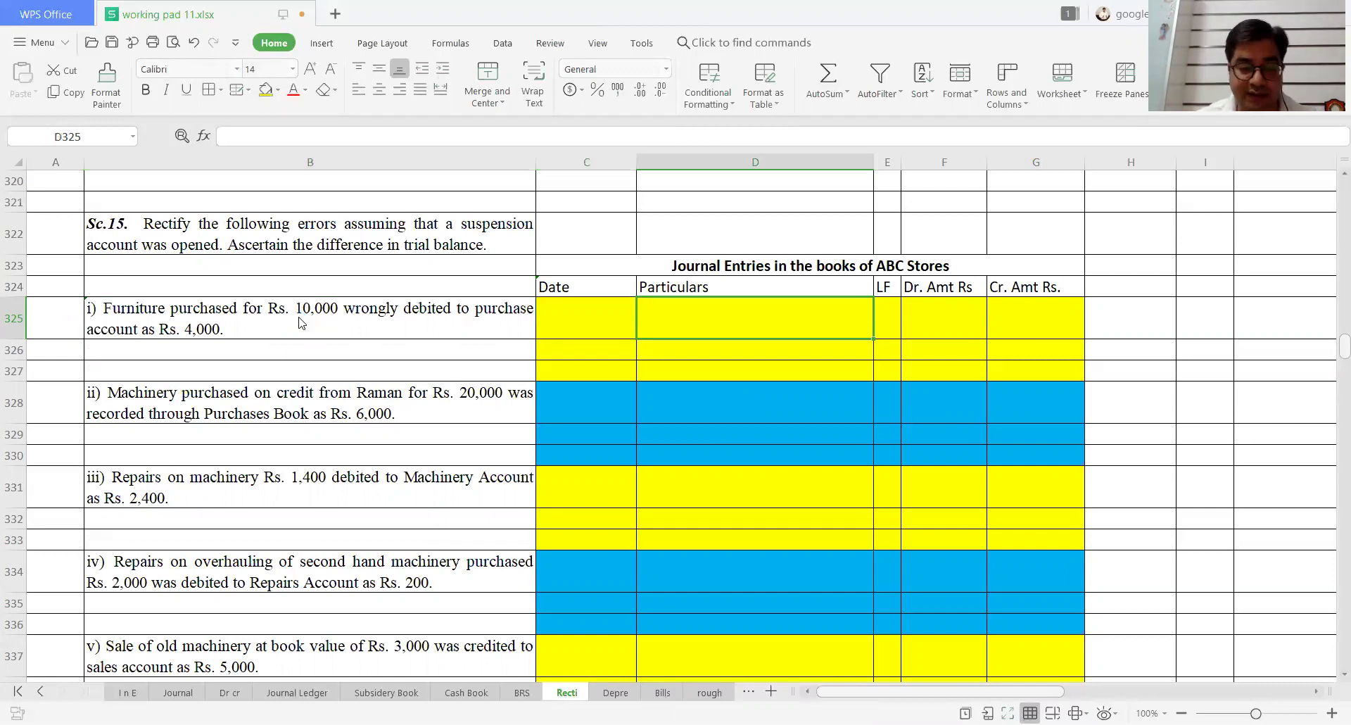
{"action": "type", "text": "Furn"}
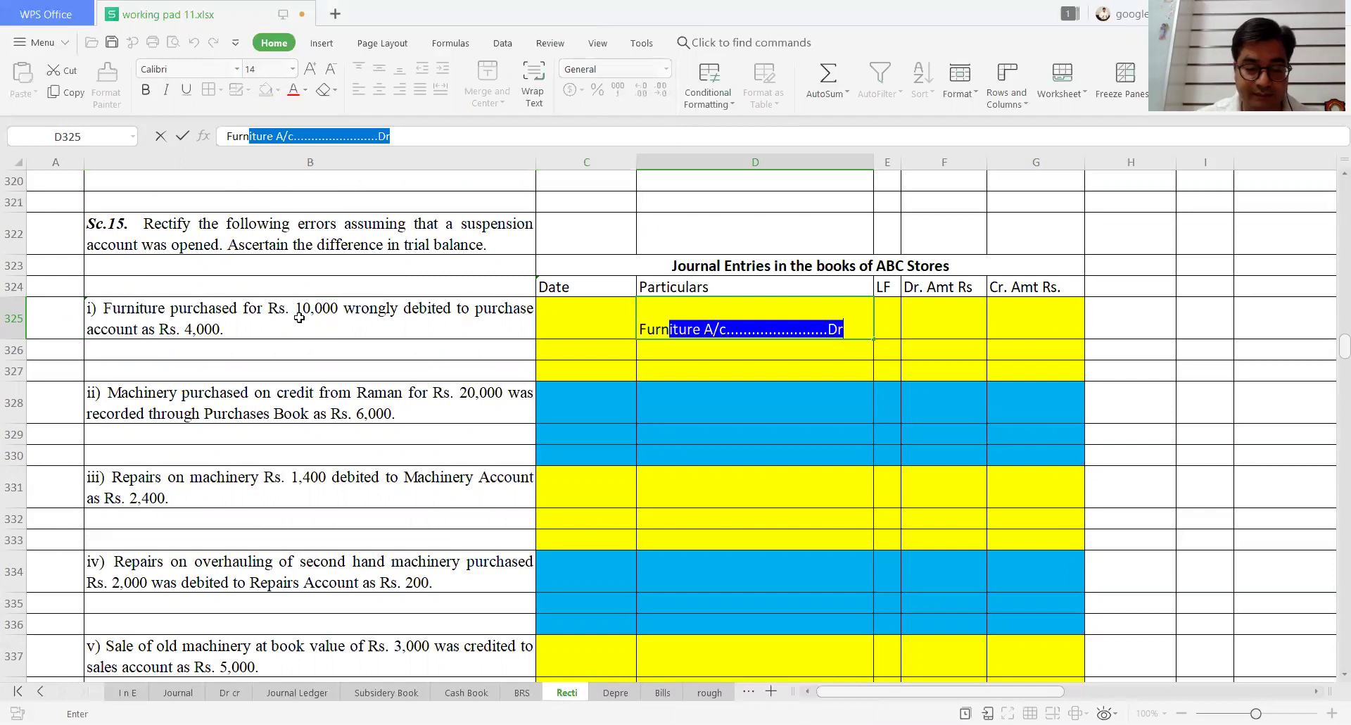
{"action": "type", "text": "iture"}
{"action": "key", "text": "ctrl+Return"}
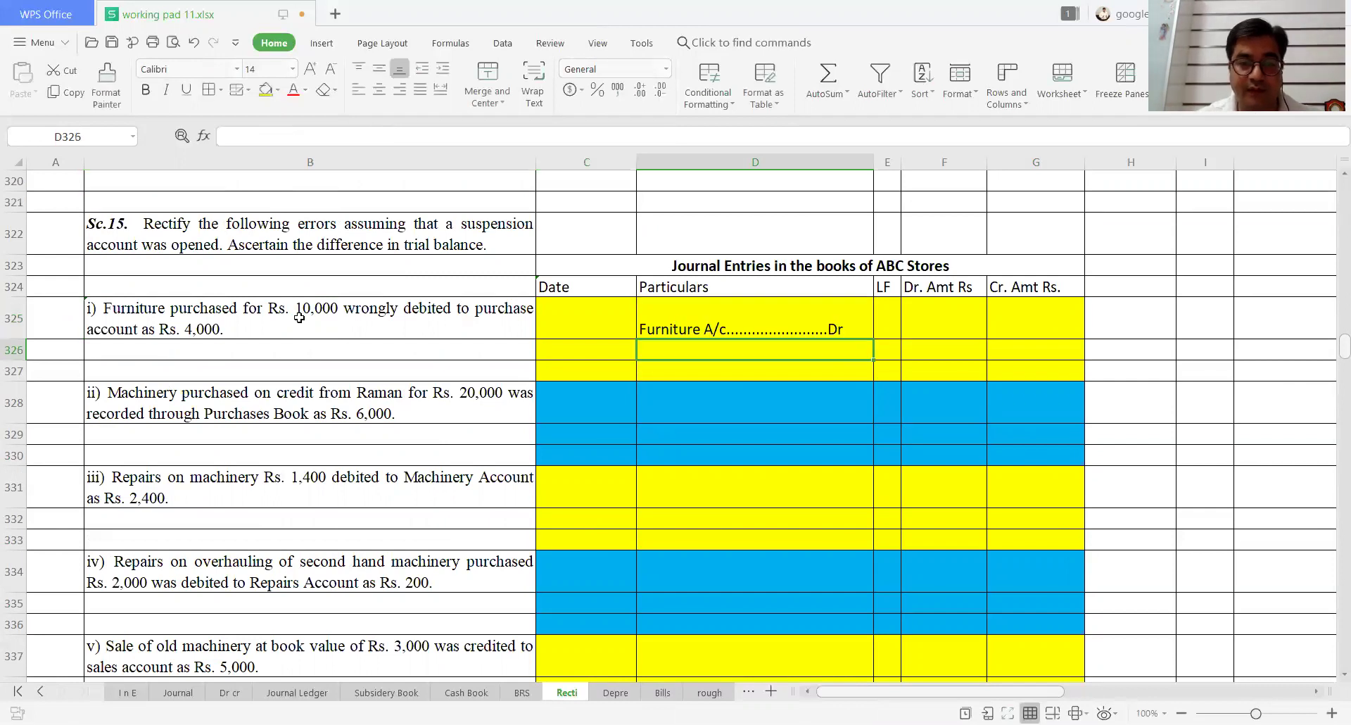
Step: Enter 10000 as the furniture debit amount in F325
{"action": "key", "text": "Right"}
{"action": "key", "text": "Right"}
{"action": "type", "text": "10000"}
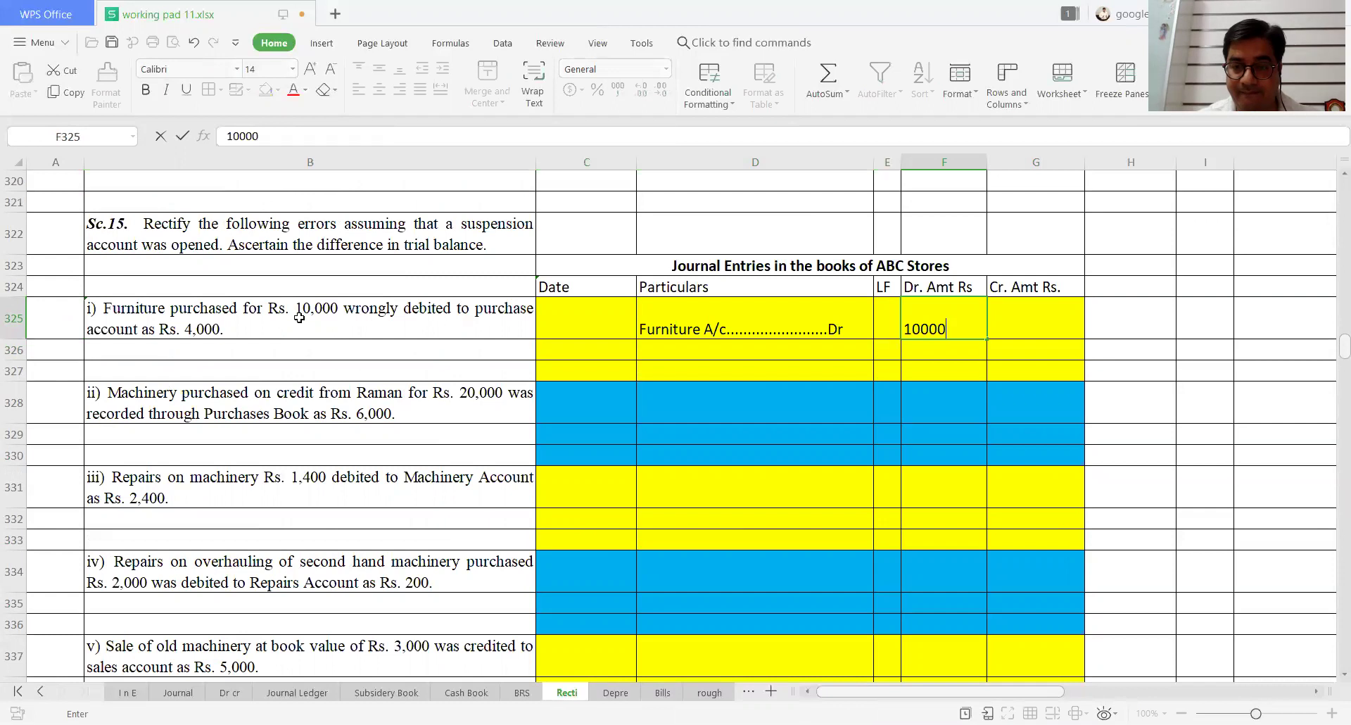
{"action": "key", "text": "Return"}
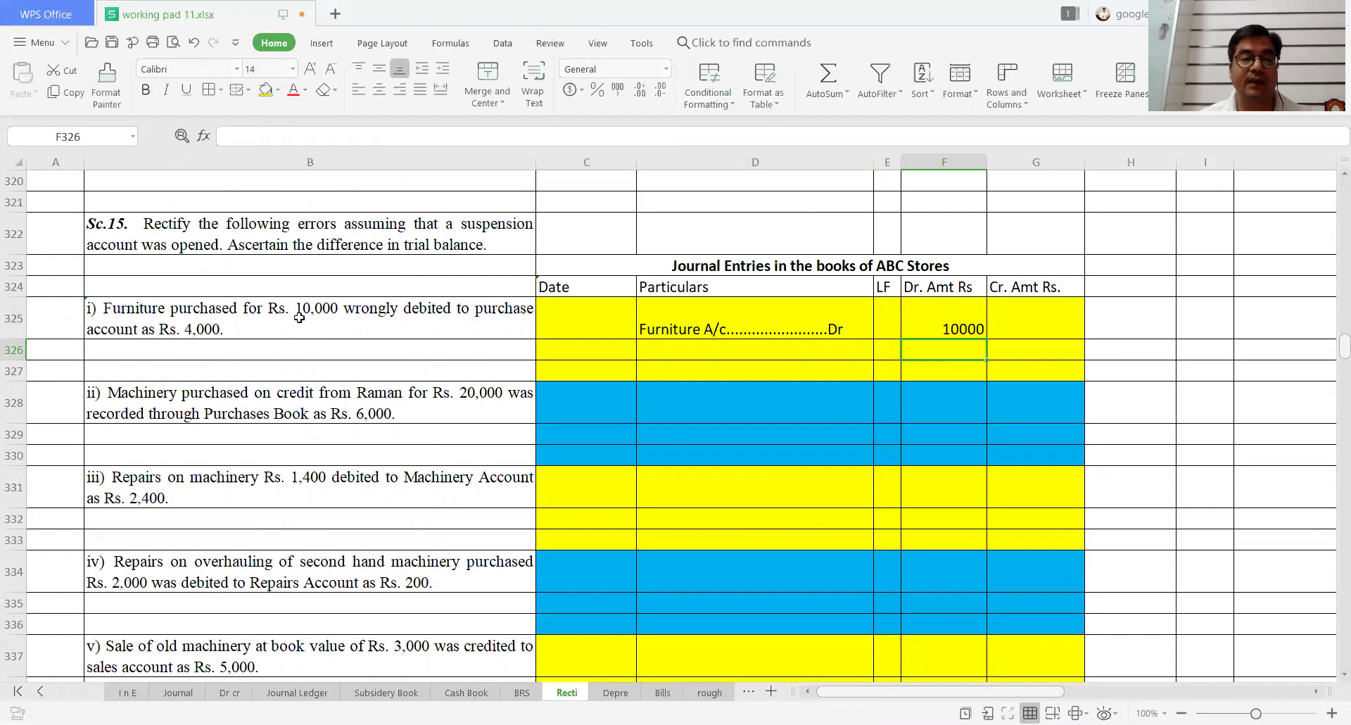
Step: Enter "To Purchase A/c" as the credit particulars for Sc.15 error i in D326
{"action": "key", "text": "Left"}
{"action": "key", "text": "Left"}
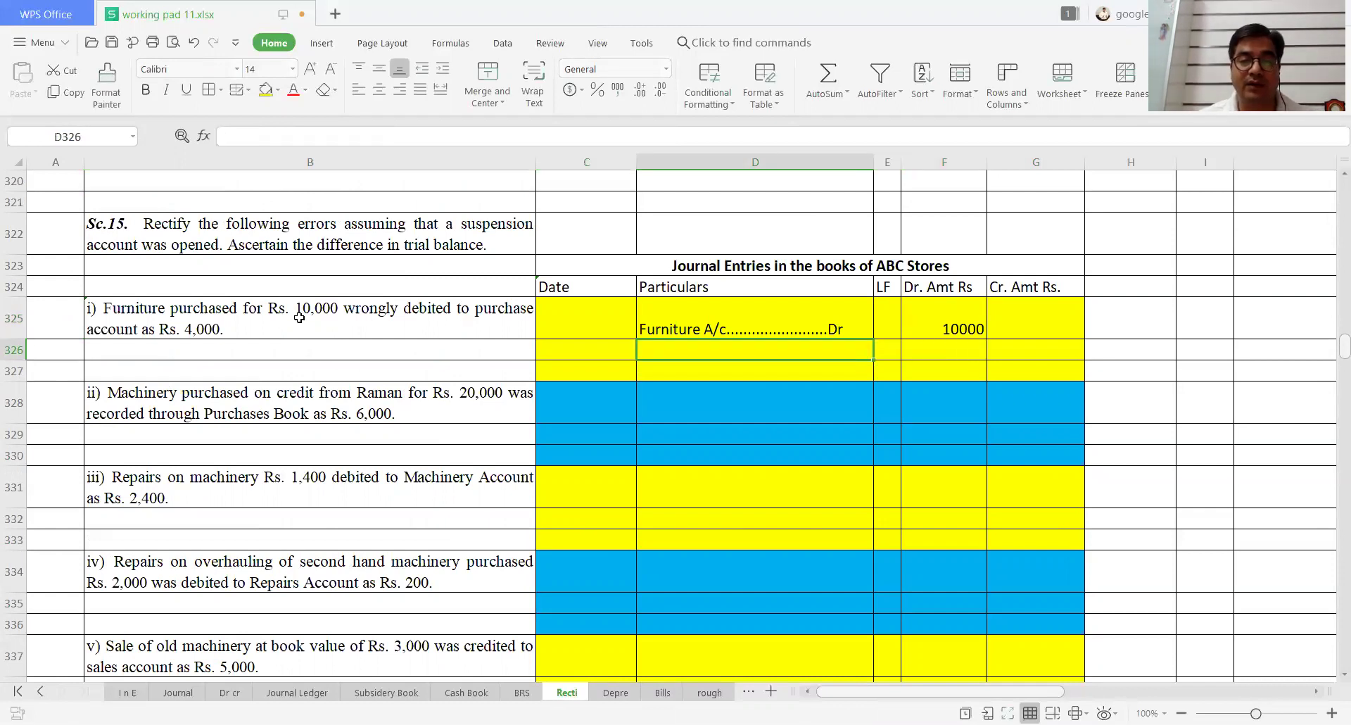
{"action": "key", "text": "alt+Down"}
{"action": "type", "text": "To "}
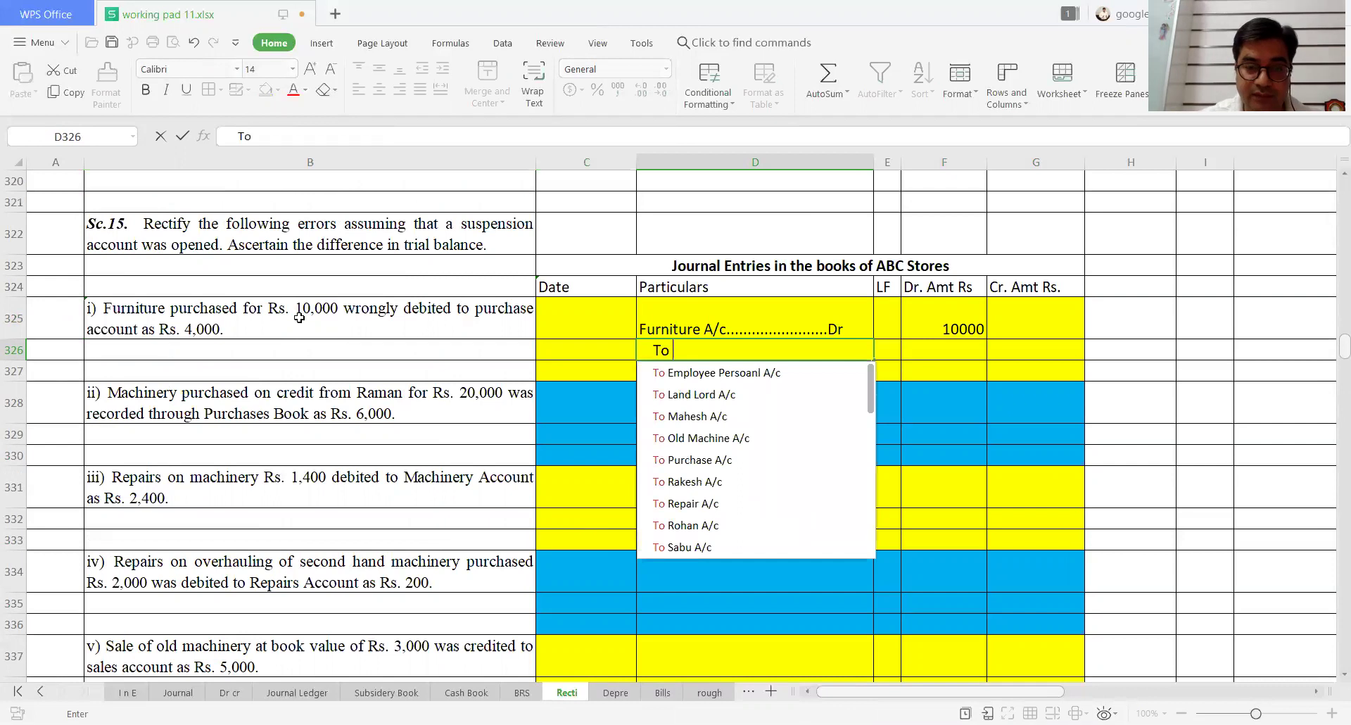
{"action": "type", "text": "Purchase"}
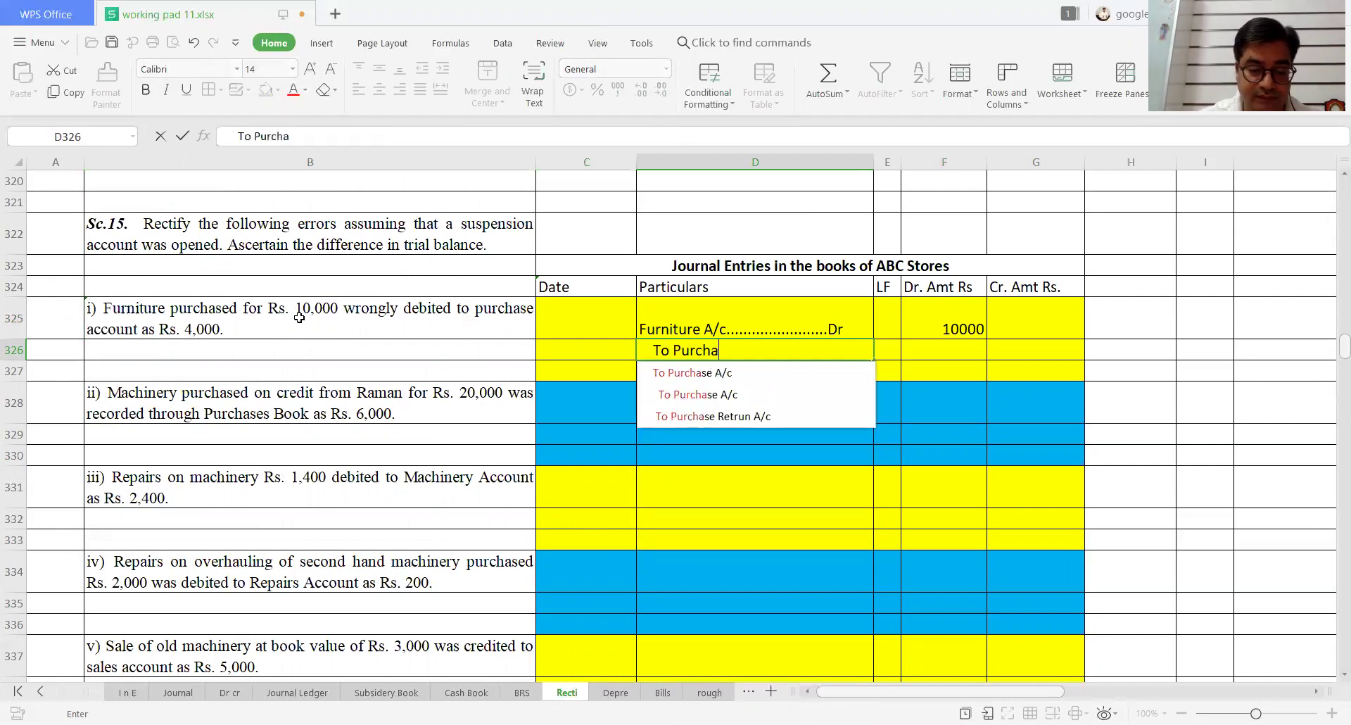
{"action": "key", "text": "Down"}
{"action": "key", "text": "Return"}
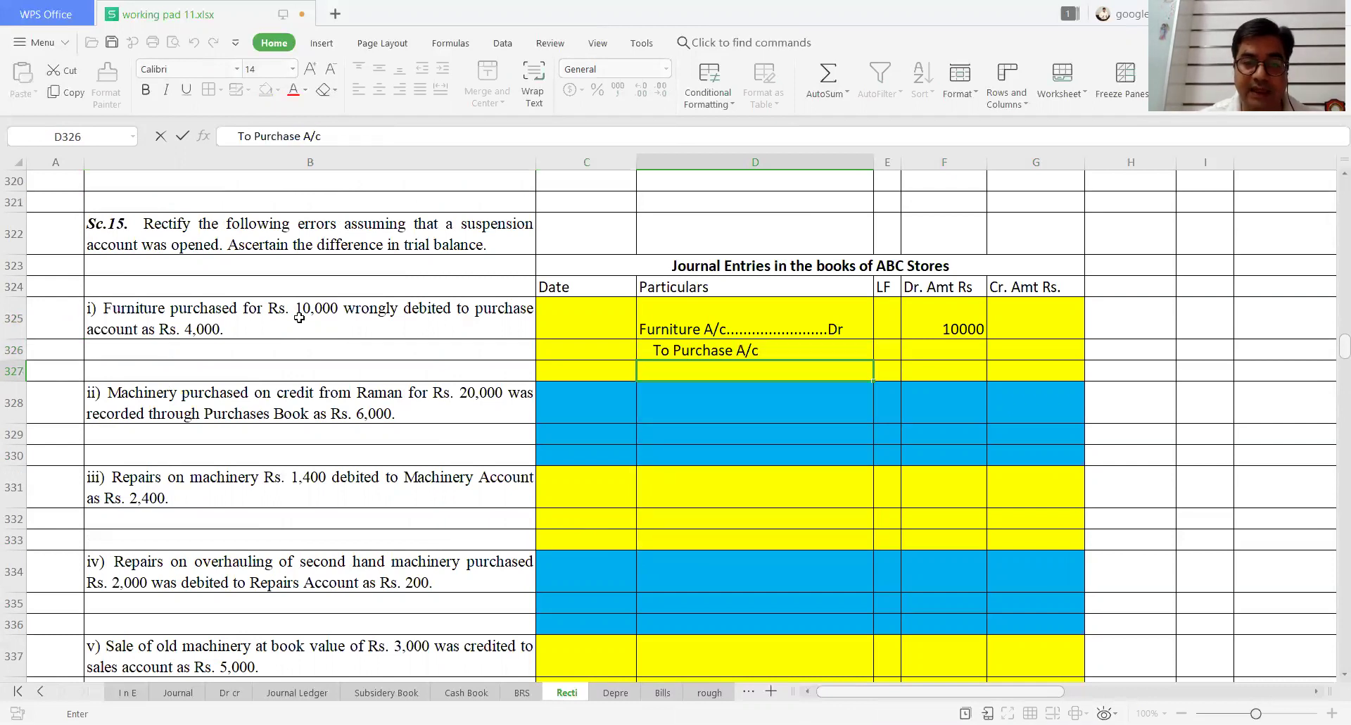
Step: Enter 4000 as the purchase credit amount in G326
{"action": "key", "text": "Up"}
{"action": "key", "text": "Right"}
{"action": "key", "text": "Right"}
{"action": "key", "text": "Right"}
{"action": "type", "text": "4000"}
{"action": "key", "text": "Return"}
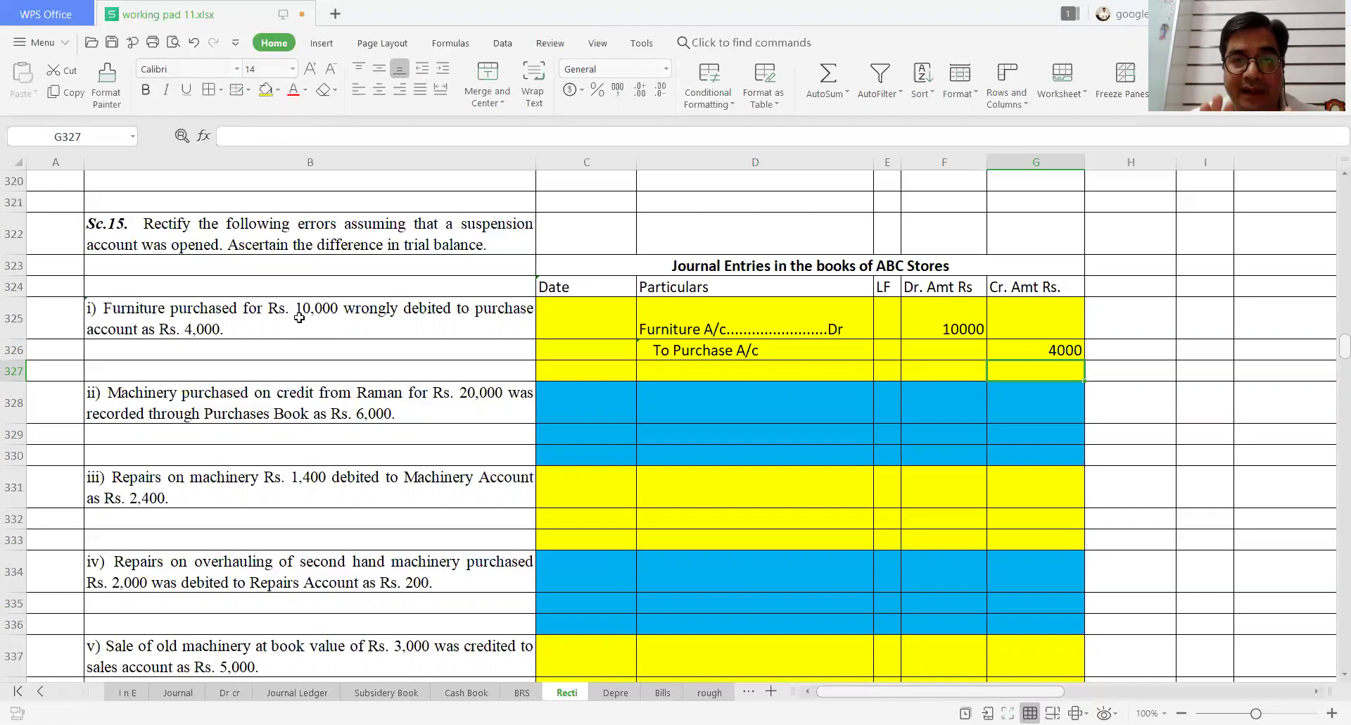
Step: Add a second credit line "To Suspense A/c" for Sc.15 error i in D327
{"action": "key", "text": "Left"}
{"action": "key", "text": "Left"}
{"action": "key", "text": "Left"}
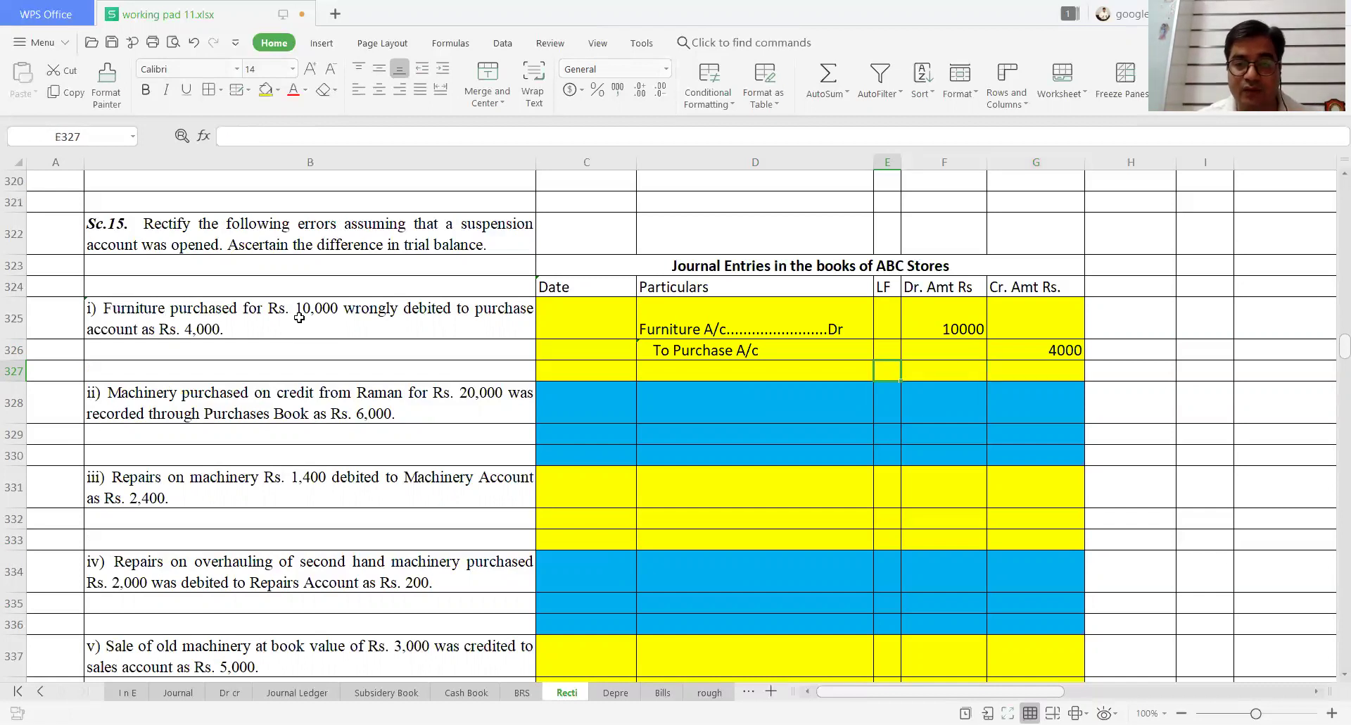
{"action": "type", "text": "To"}
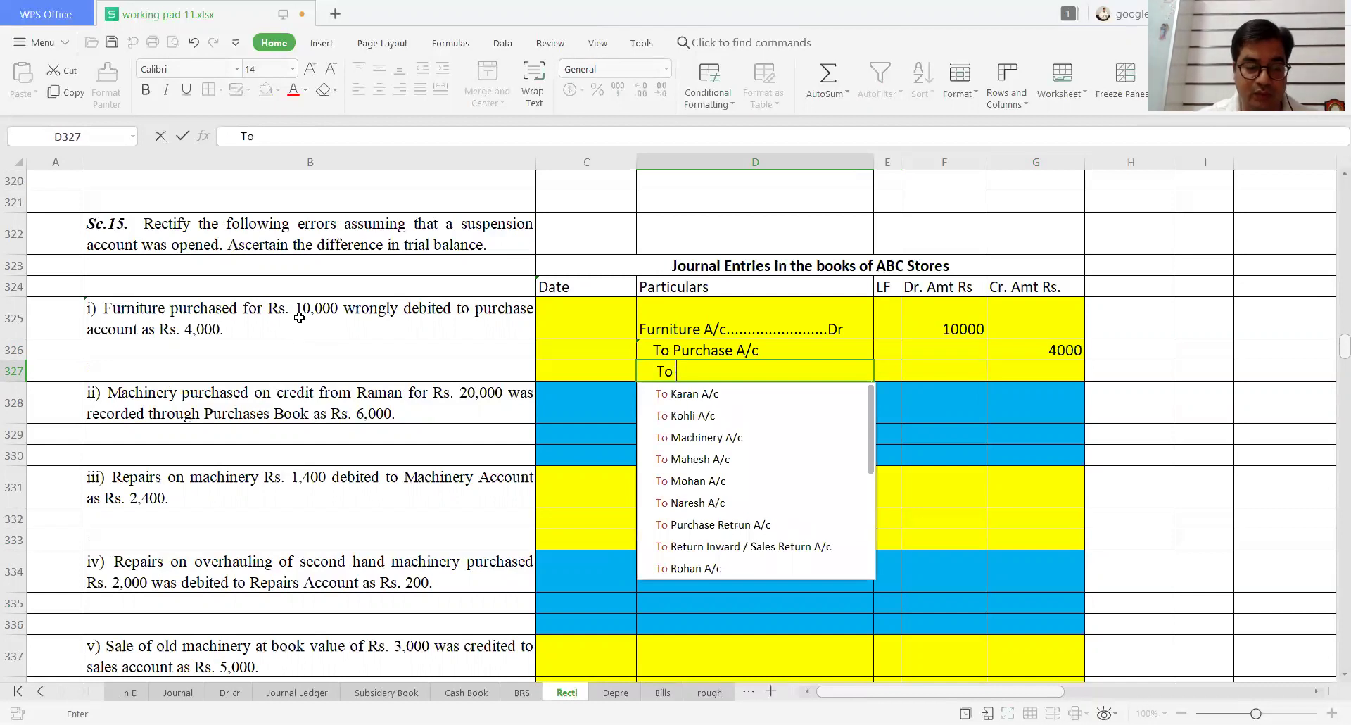
{"action": "type", "text": " Susp"}
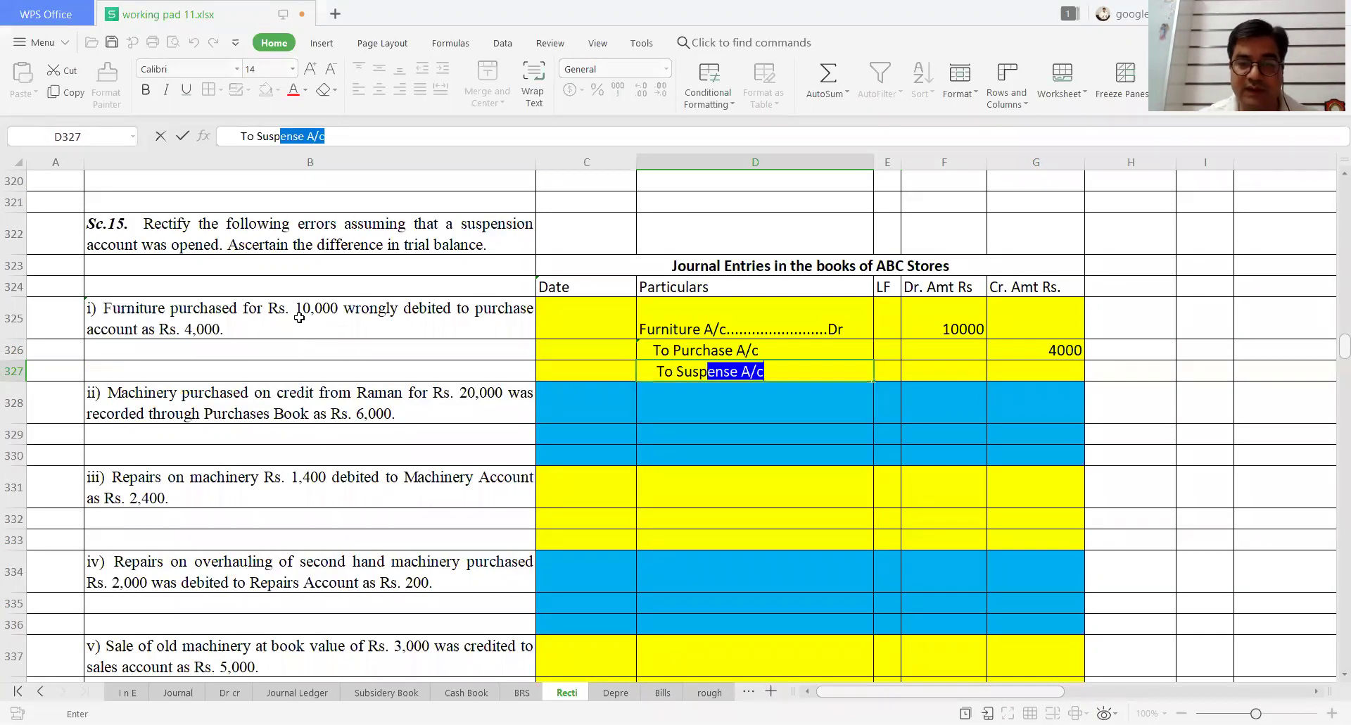
{"action": "key", "text": "Return"}
Step: Enter 6000 as the suspense credit amount in G327
{"action": "key", "text": "Right"}
{"action": "key", "text": "Right"}
{"action": "key", "text": "Right"}
{"action": "type", "text": "60000"}
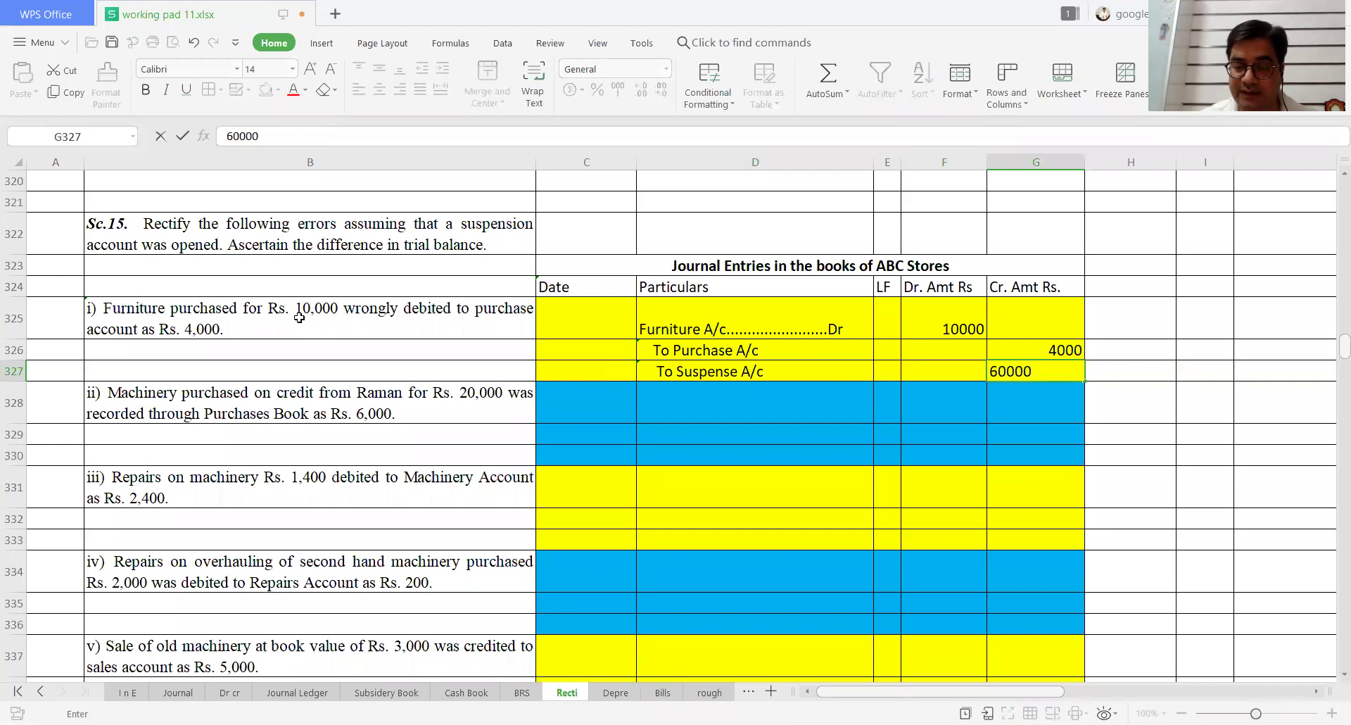
{"action": "key", "text": "BackSpace"}
{"action": "key", "text": "Return"}
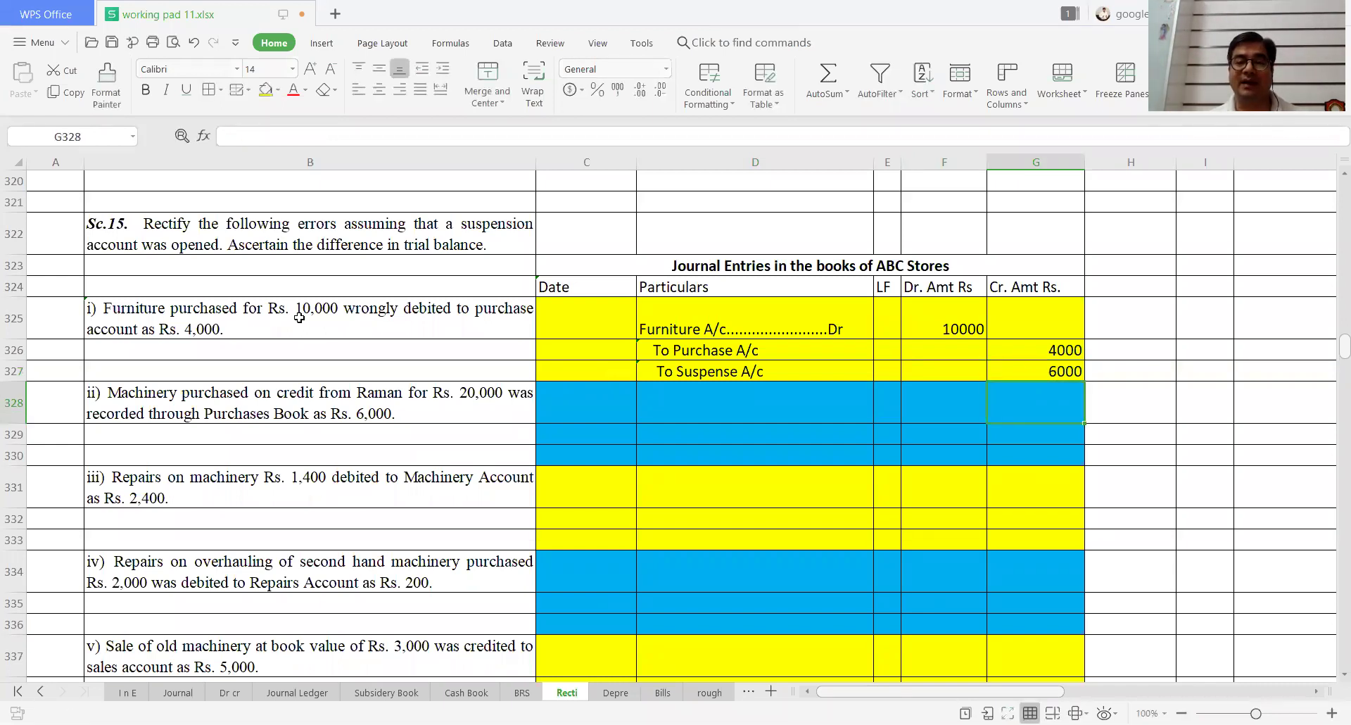
{"action": "key", "text": "Up"}
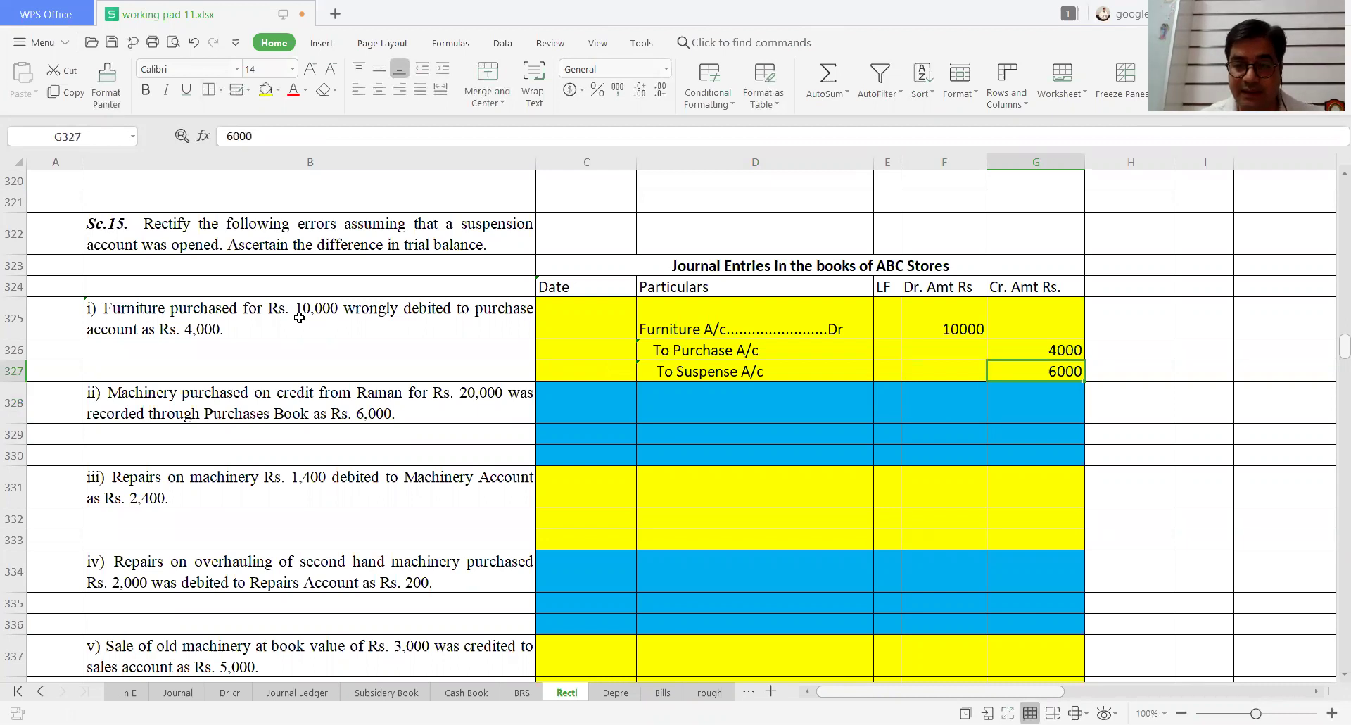
Step: Enter the debit particulars for Sc.15 error ii: a dotted "Machinery A/c…Dr" line in D328
{"action": "key", "text": "Down"}
{"action": "key", "text": "Left"}
{"action": "key", "text": "Left"}
{"action": "key", "text": "Left"}
{"action": "key", "text": "Left"}
{"action": "key", "text": "Left"}
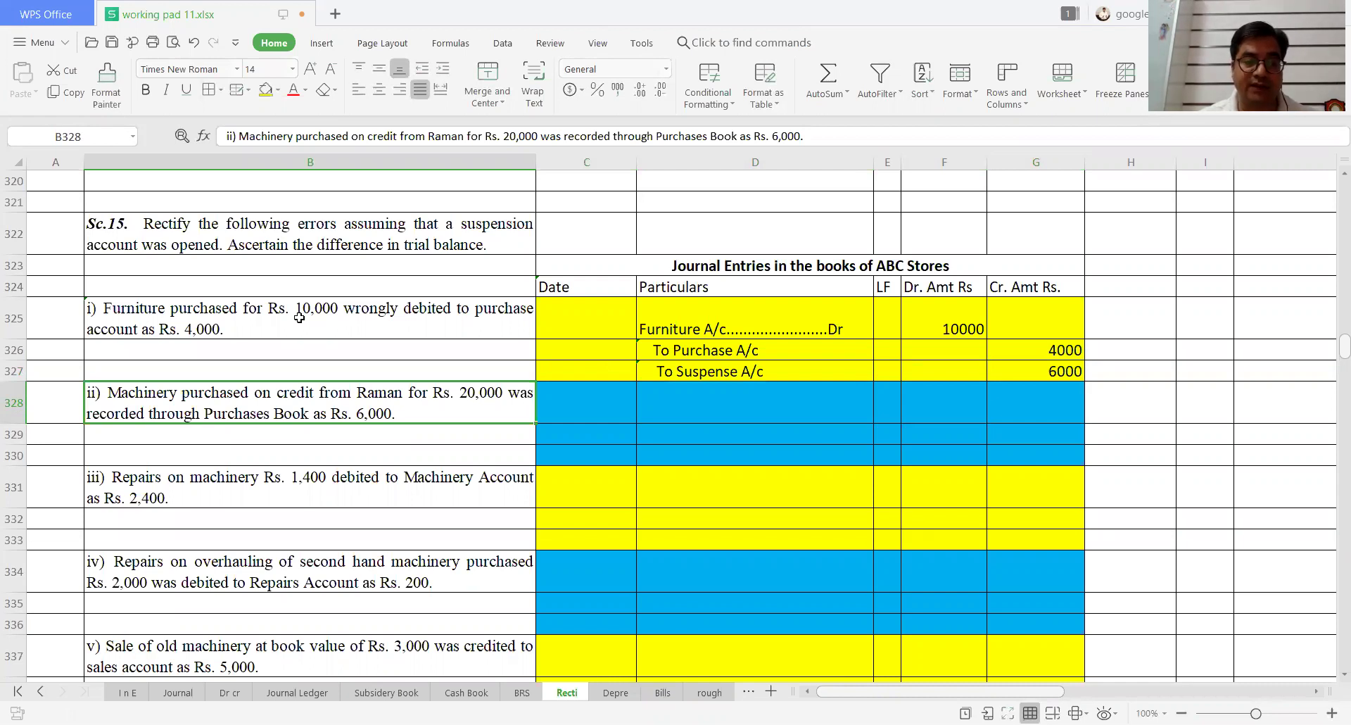
{"action": "key", "text": "Right"}
{"action": "key", "text": "Right"}
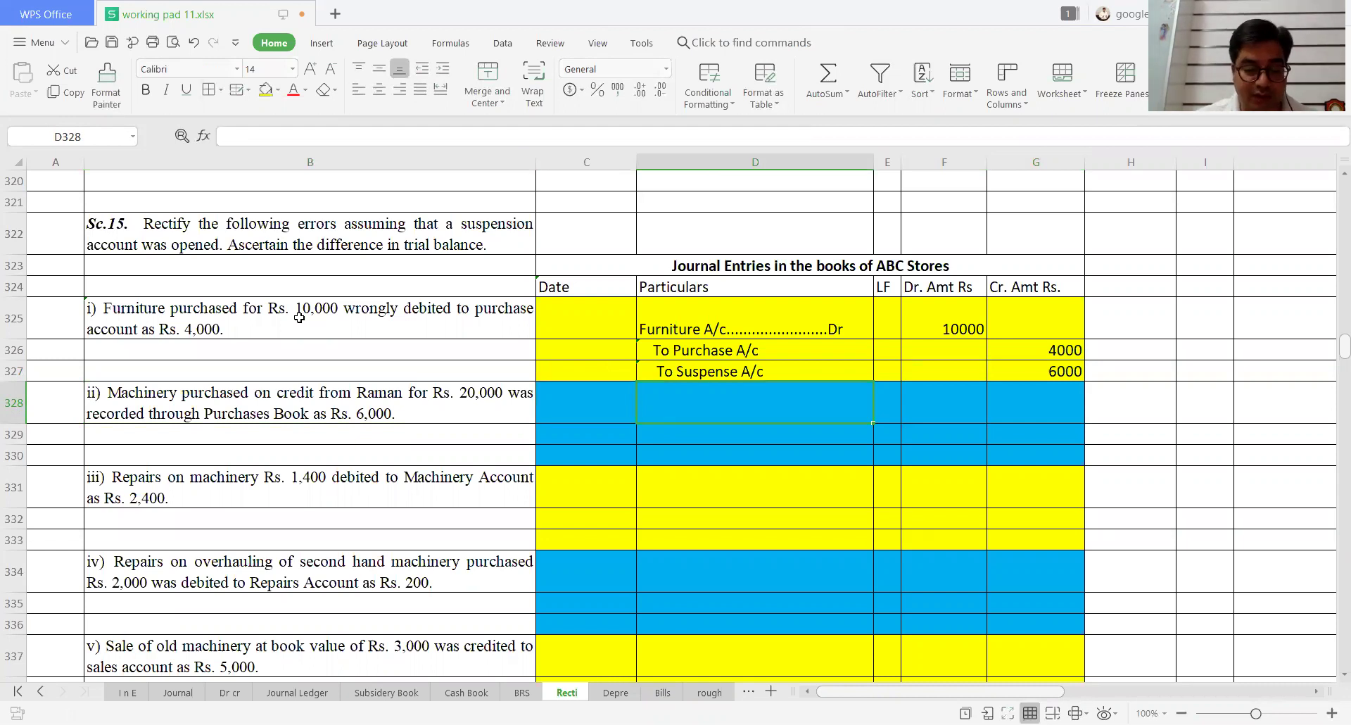
{"action": "type", "text": "Machiner"}
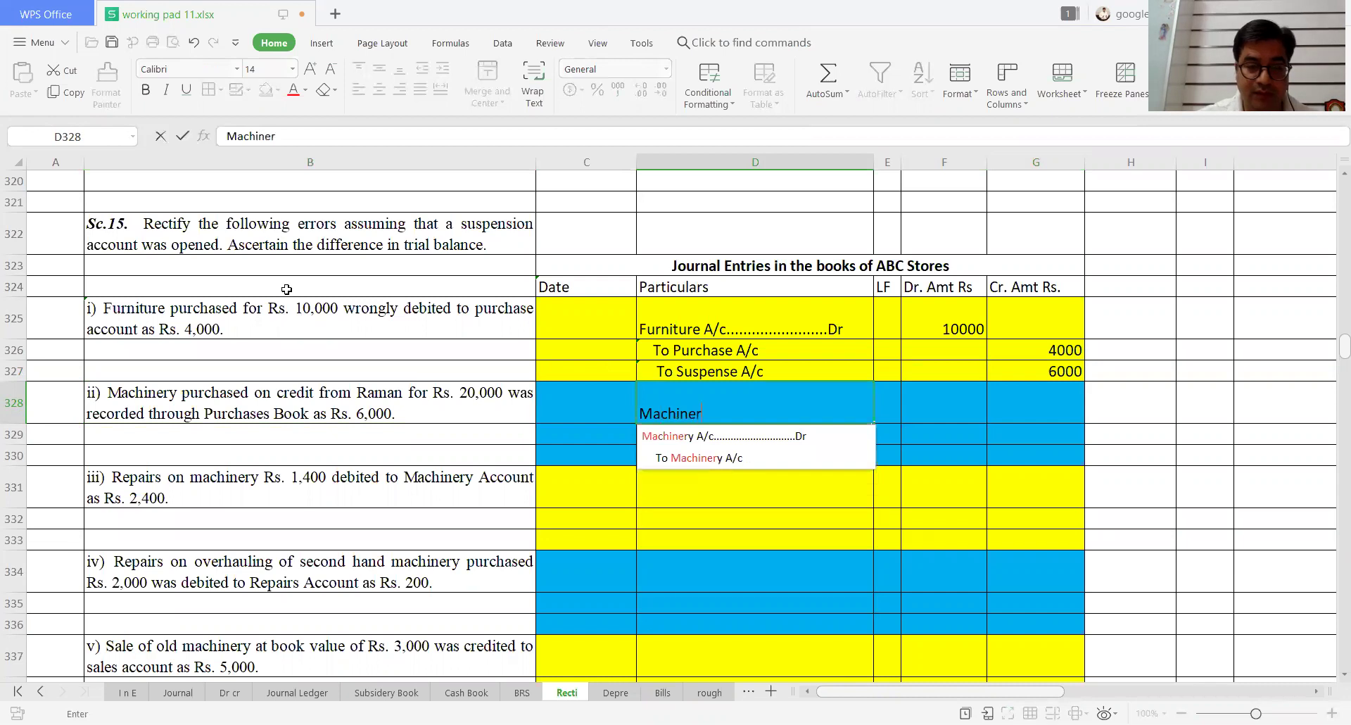
{"action": "key", "text": "Down"}
{"action": "key", "text": "Return"}
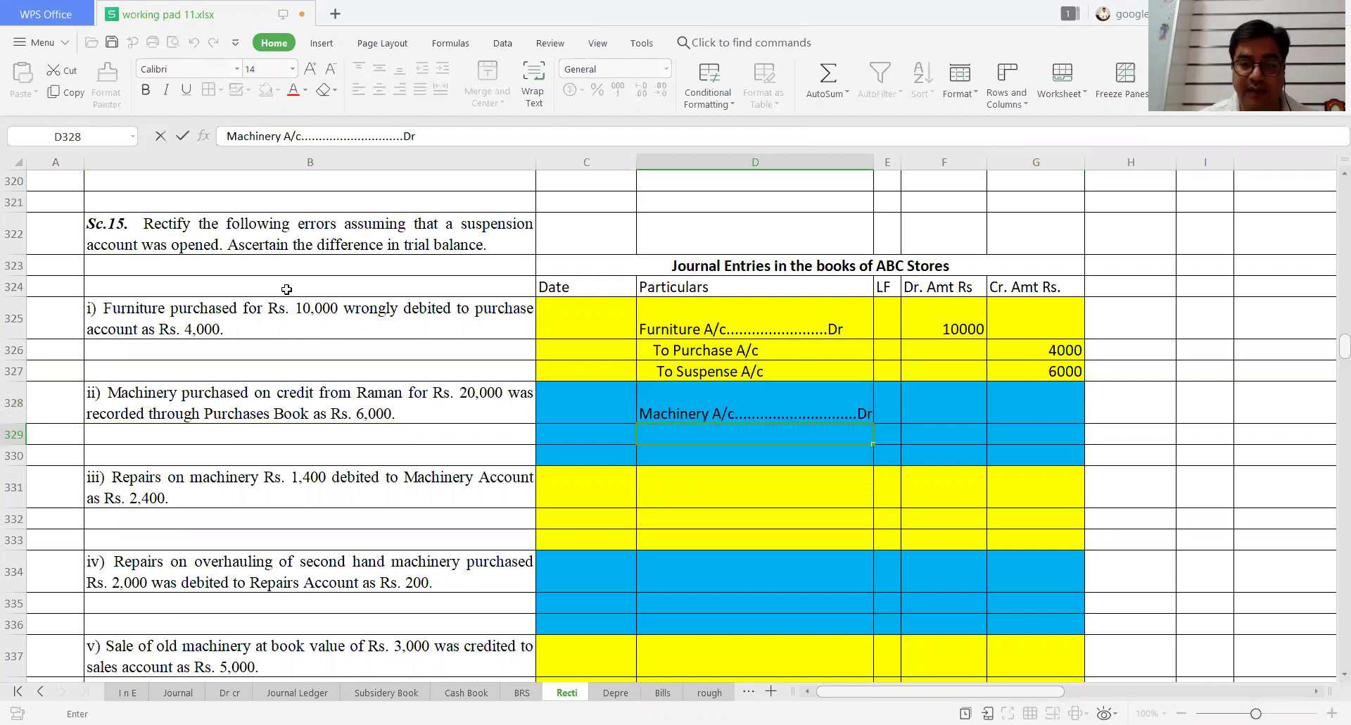
Step: Enter 20000 as the machinery debit amount in F328
{"action": "key", "text": "Right"}
{"action": "key", "text": "Right"}
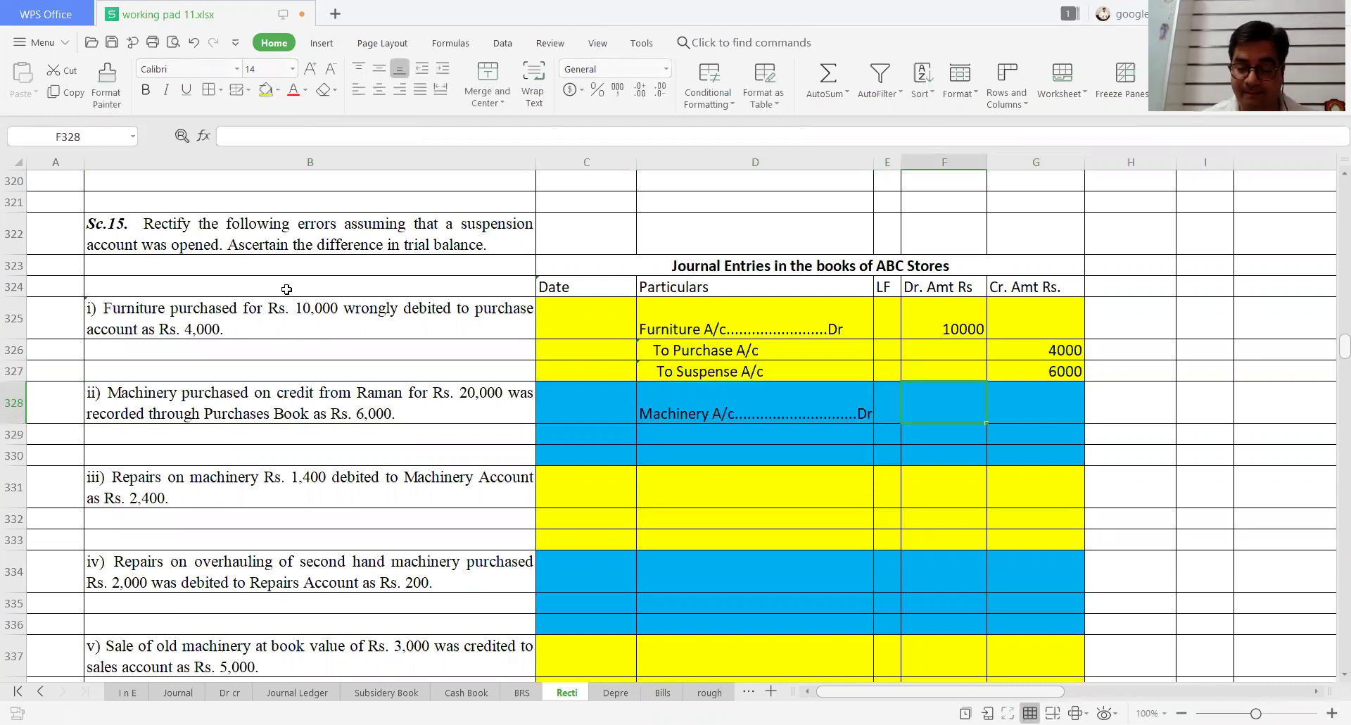
{"action": "type", "text": "20000"}
{"action": "key", "text": "Return"}
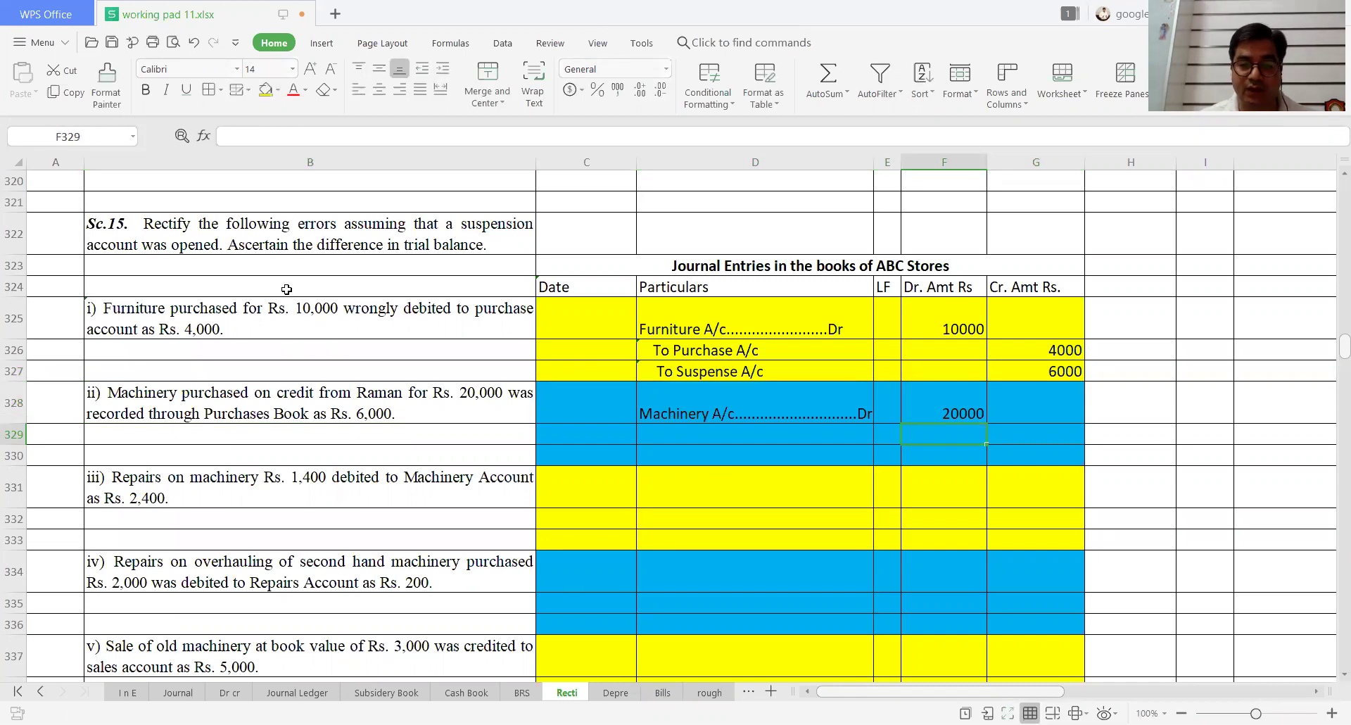
Step: Enter "To Purchase A/c" as the first credit line for Sc.15 error ii in D329
{"action": "key", "text": "Left"}
{"action": "key", "text": "Left"}
{"action": "type", "text": "T"}
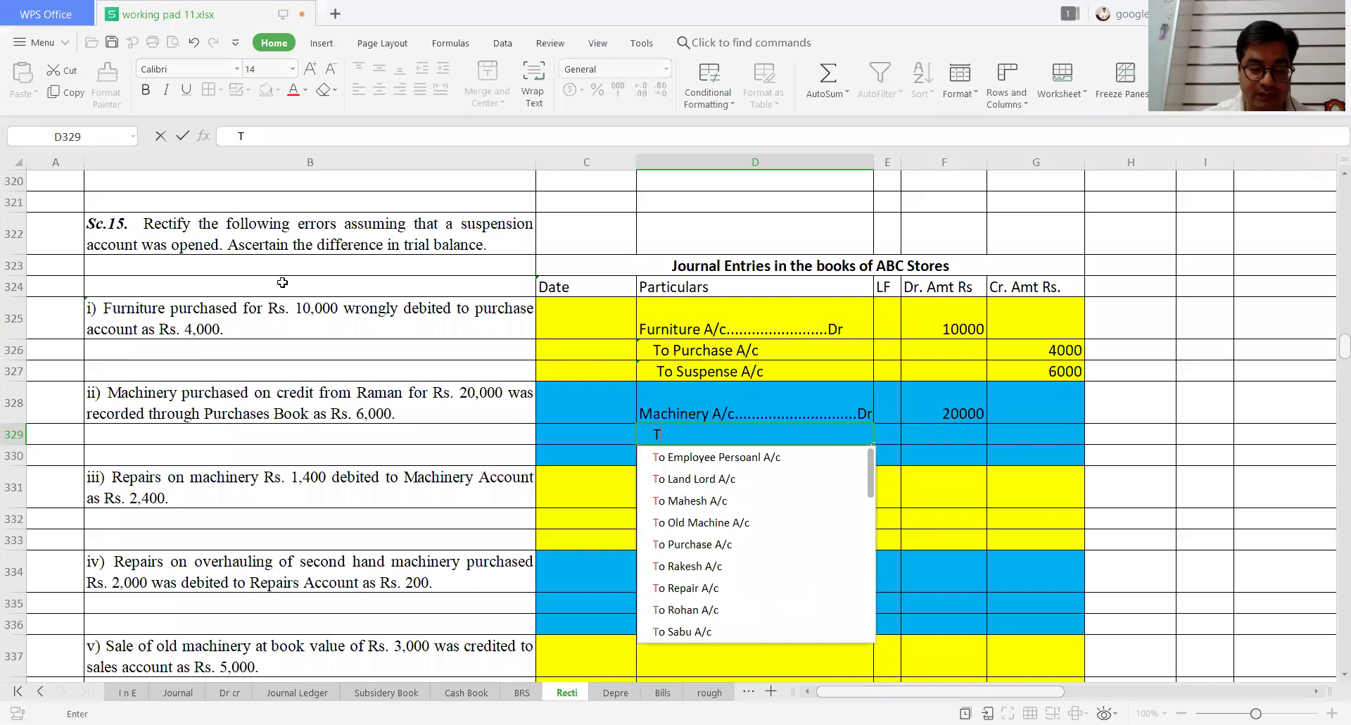
{"action": "type", "text": "o Pur"}
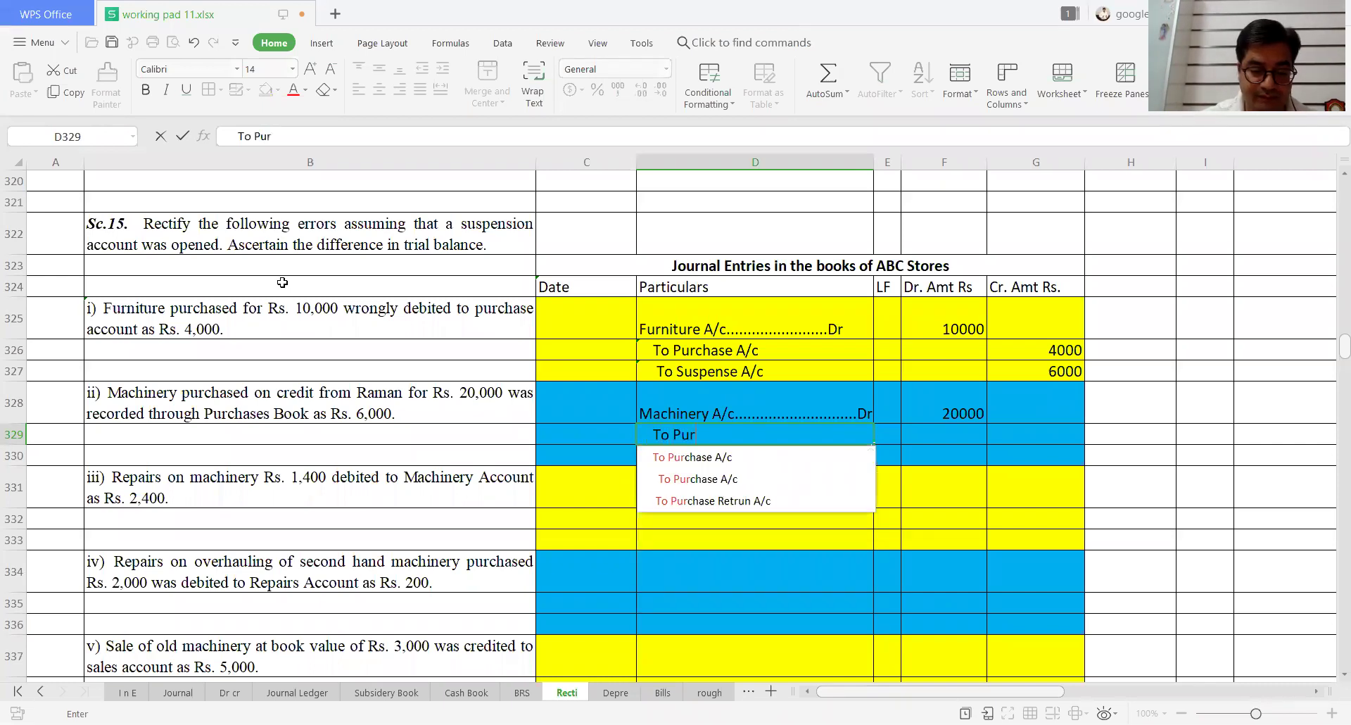
{"action": "type", "text": "chase"}
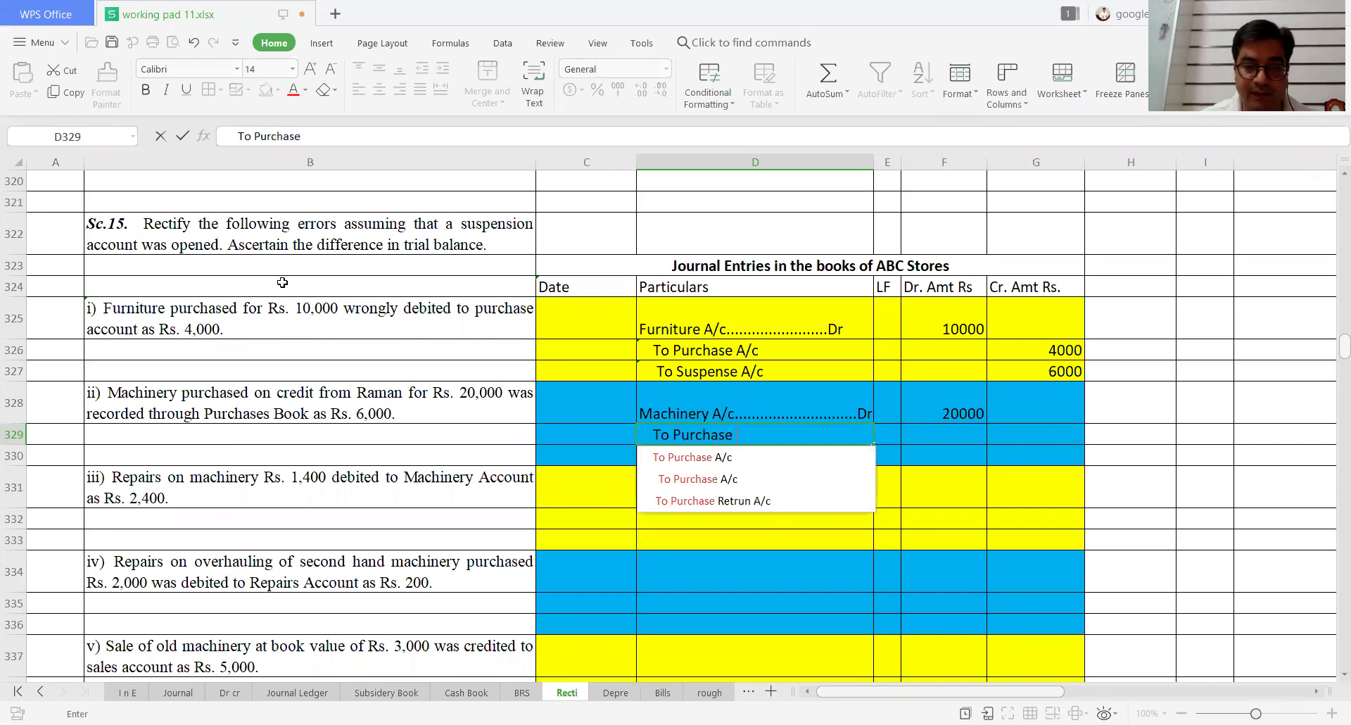
{"action": "key", "text": "Down"}
{"action": "key", "text": "Return"}
{"action": "key", "text": "Up"}
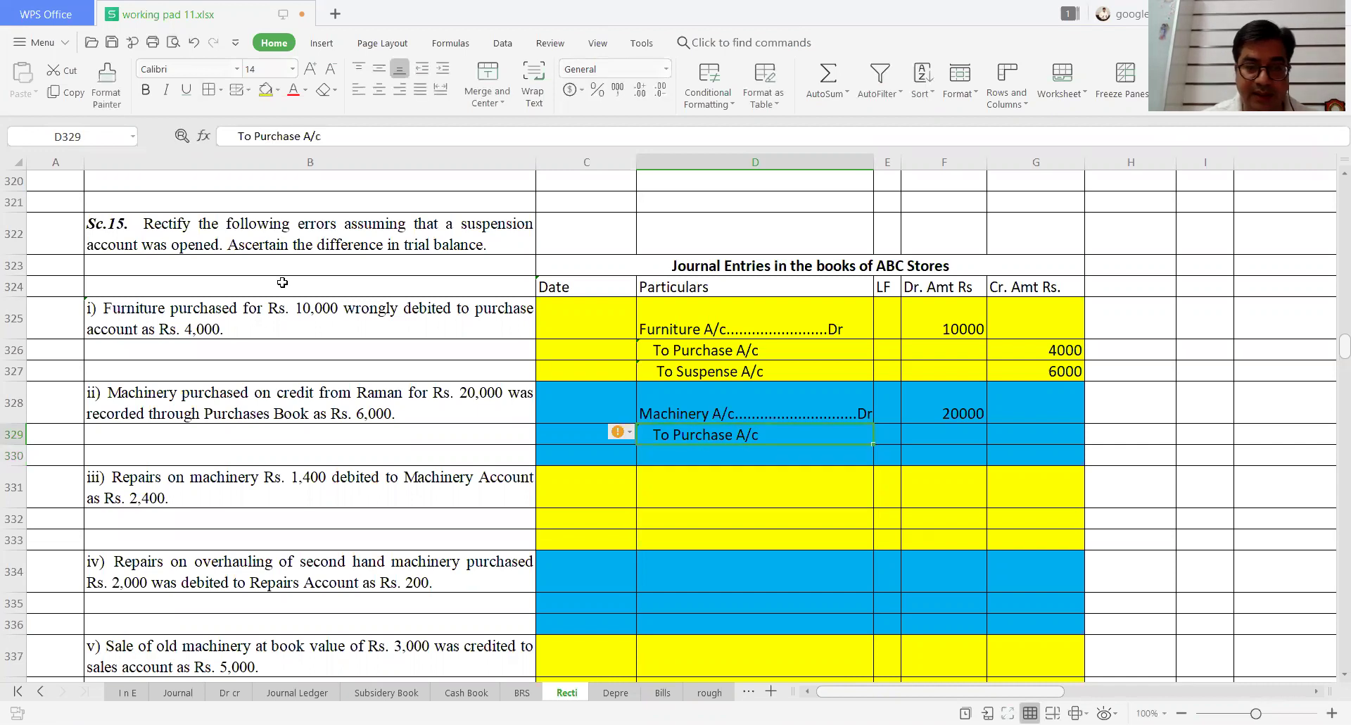
Step: Enter 6000 as the purchase credit amount in G329
{"action": "key", "text": "Down"}
{"action": "key", "text": "Right"}
{"action": "key", "text": "Right"}
{"action": "key", "text": "Up"}
{"action": "key", "text": "Right"}
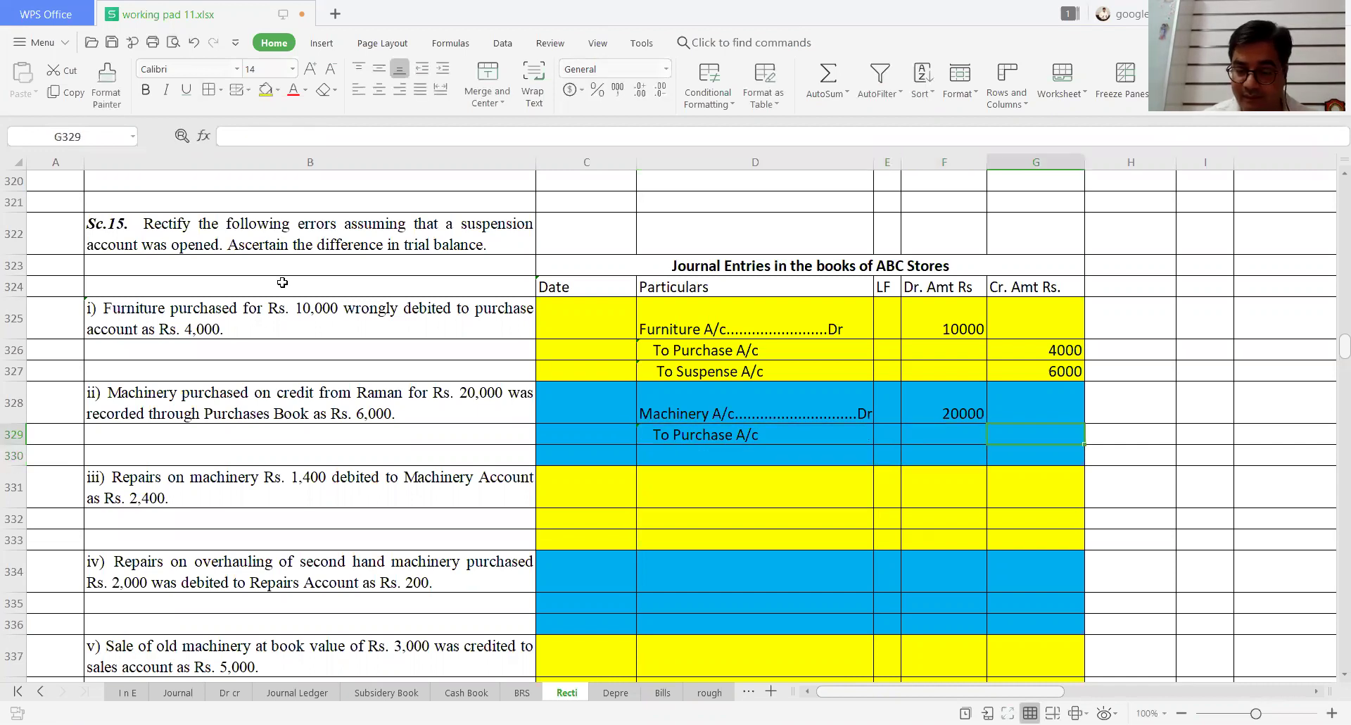
{"action": "type", "text": "6000"}
{"action": "key", "text": "Return"}
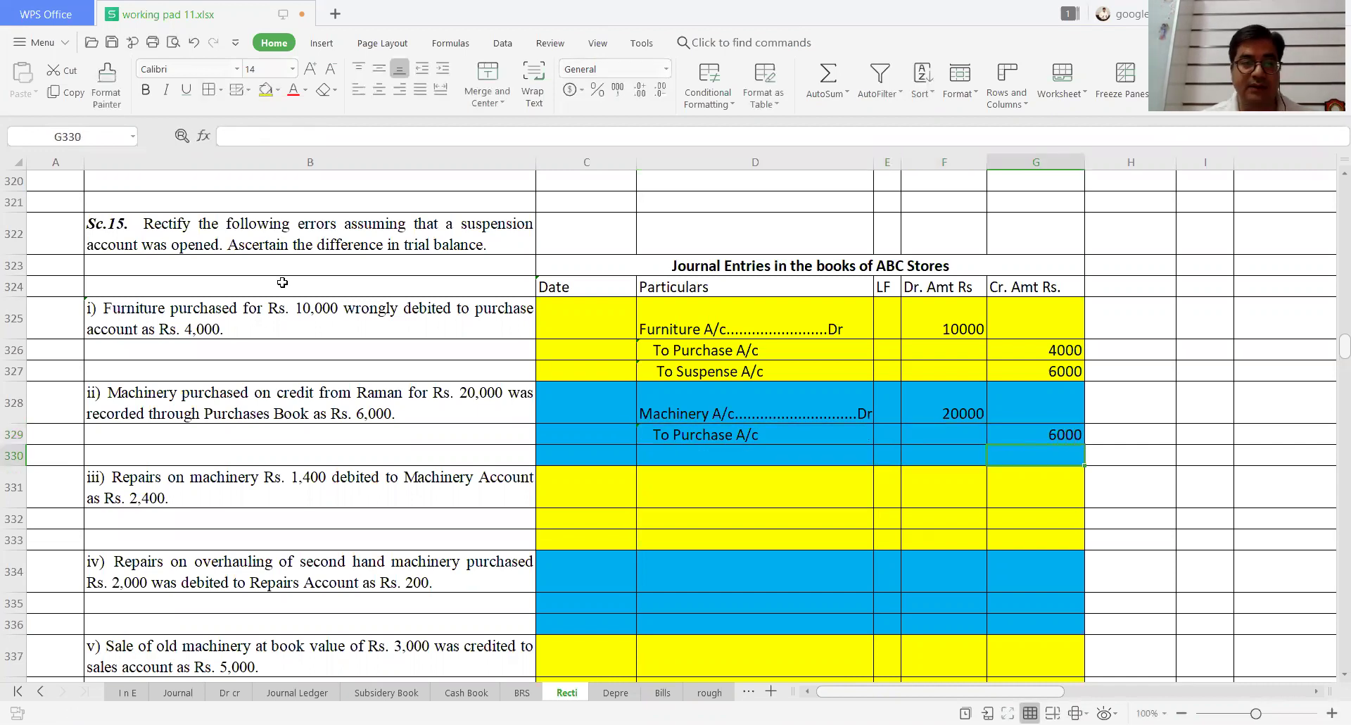
{"action": "key", "text": "Left"}
{"action": "key", "text": "Left"}
{"action": "key", "text": "Left"}
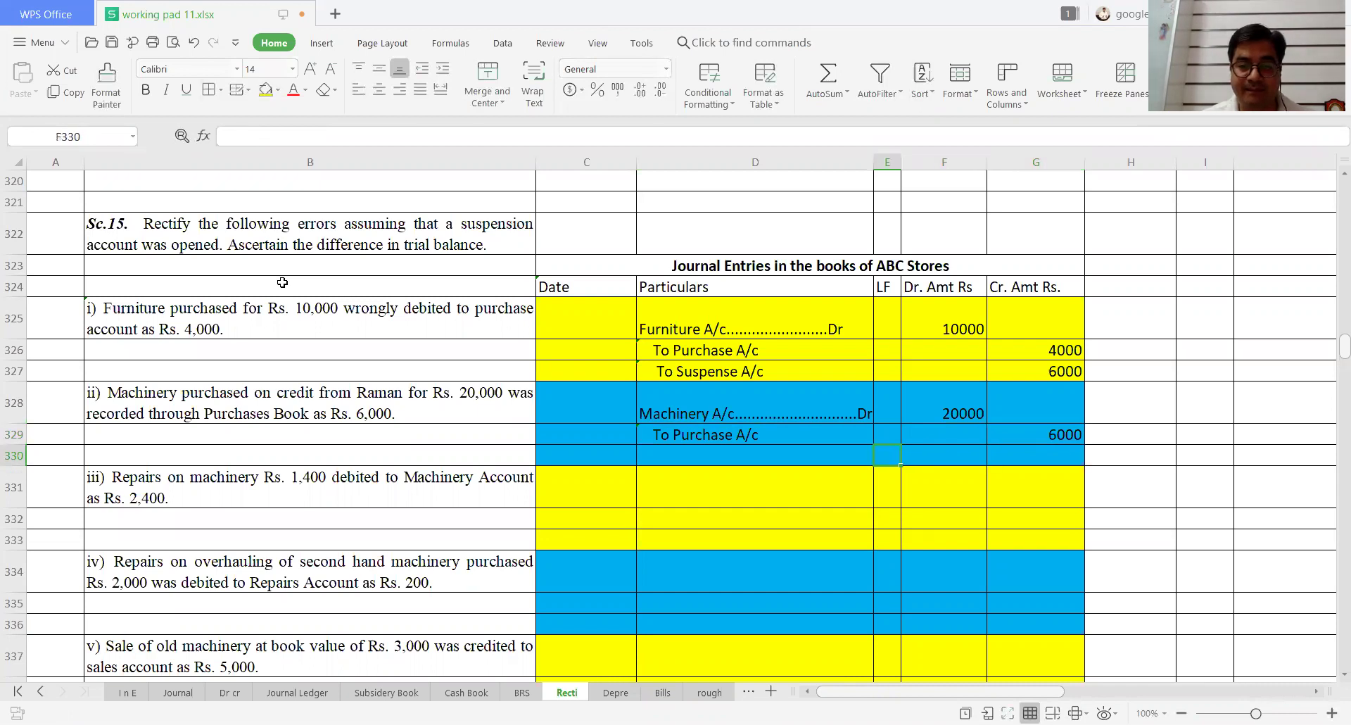
{"action": "double_click", "coordinate": [282, 282]}
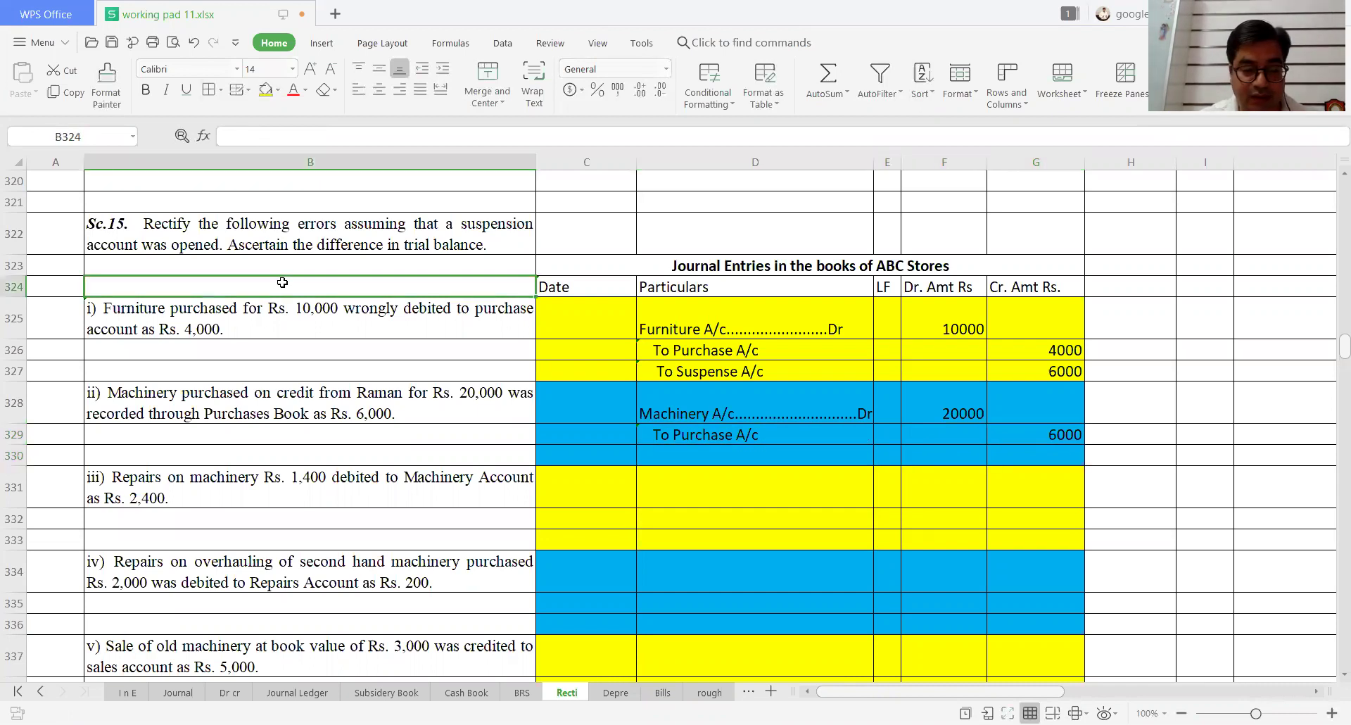
{"action": "key", "text": "ctrl+v"}
{"action": "key", "text": "Escape"}
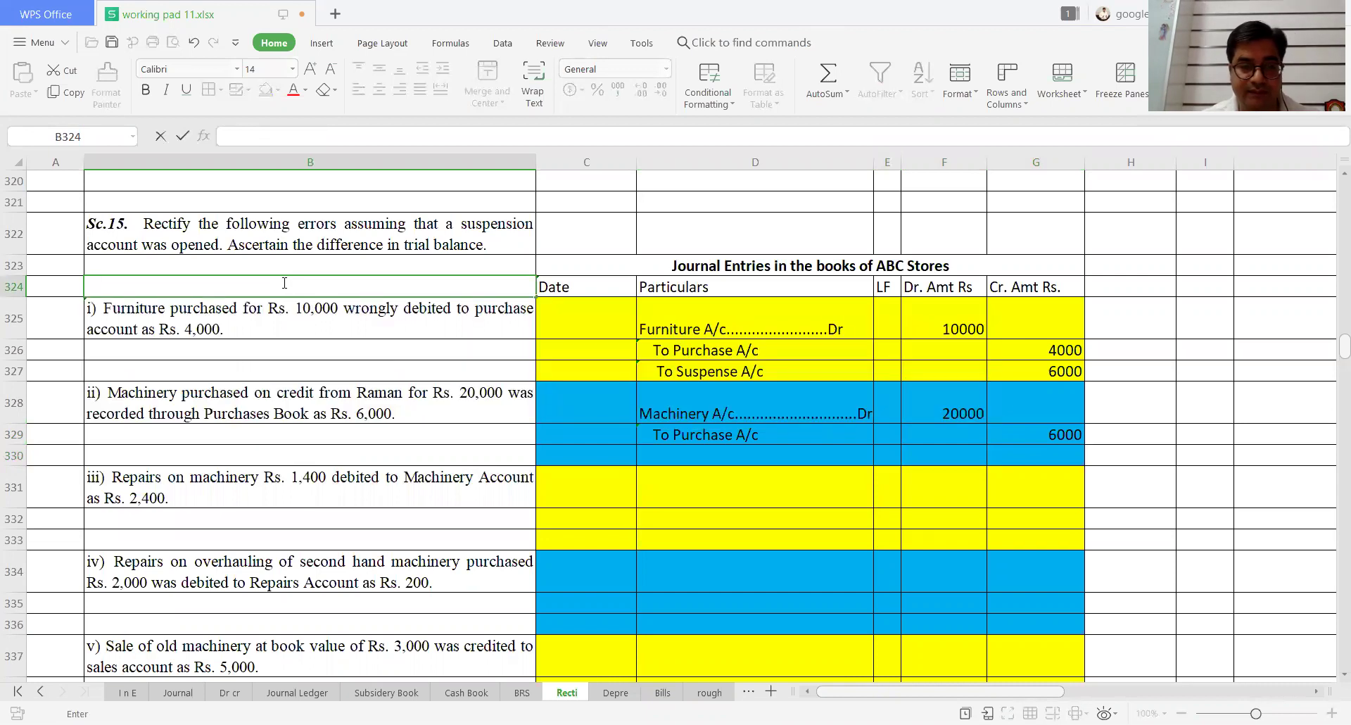
{"action": "key", "text": "Return"}
{"action": "key", "text": "Down"}
{"action": "key", "text": "Down"}
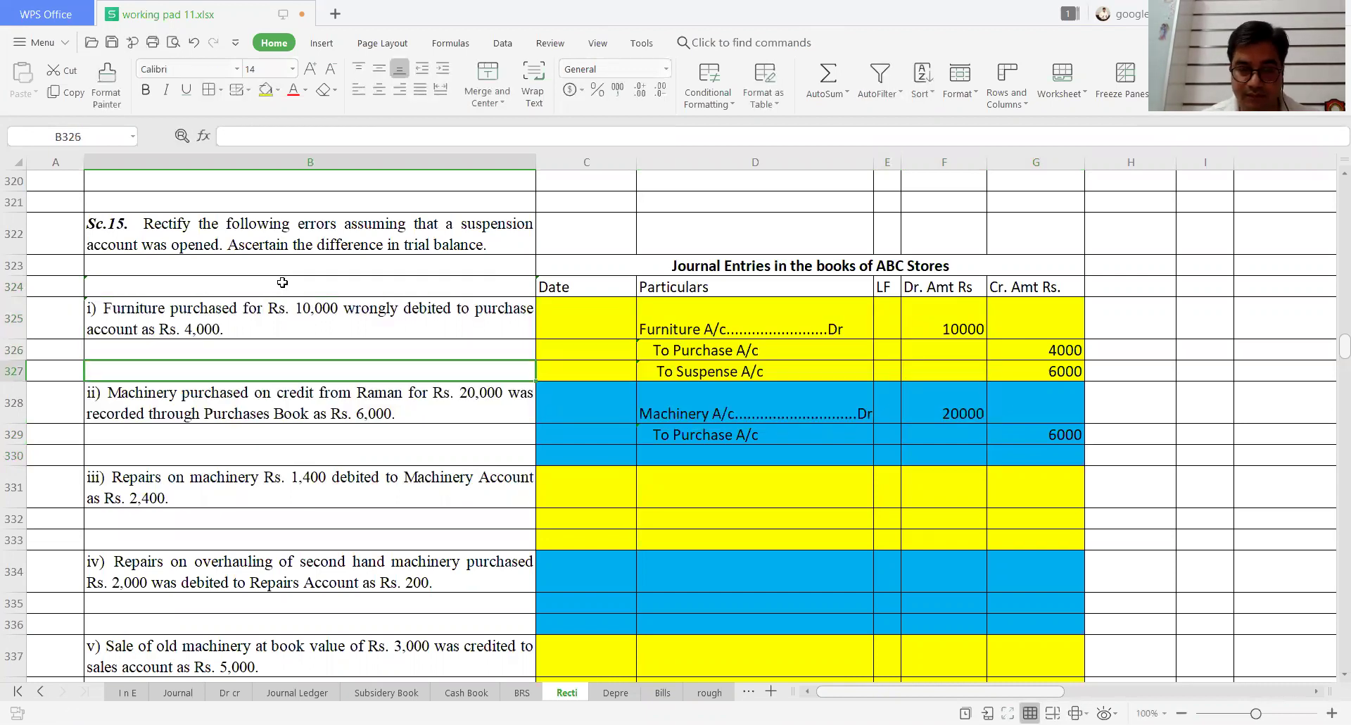
Step: Enter the second credit line for Sc.15 error ii in D330: "To", the machinery supplier's name and "A/c"
{"action": "key", "text": "Right"}
{"action": "key", "text": "Right"}
{"action": "key", "text": "Right"}
{"action": "key", "text": "Down"}
{"action": "key", "text": "Down"}
{"action": "key", "text": "Down"}
{"action": "key", "text": "Down"}
{"action": "key", "text": "Left"}
{"action": "key", "text": "Up"}
{"action": "type", "text": "To"}
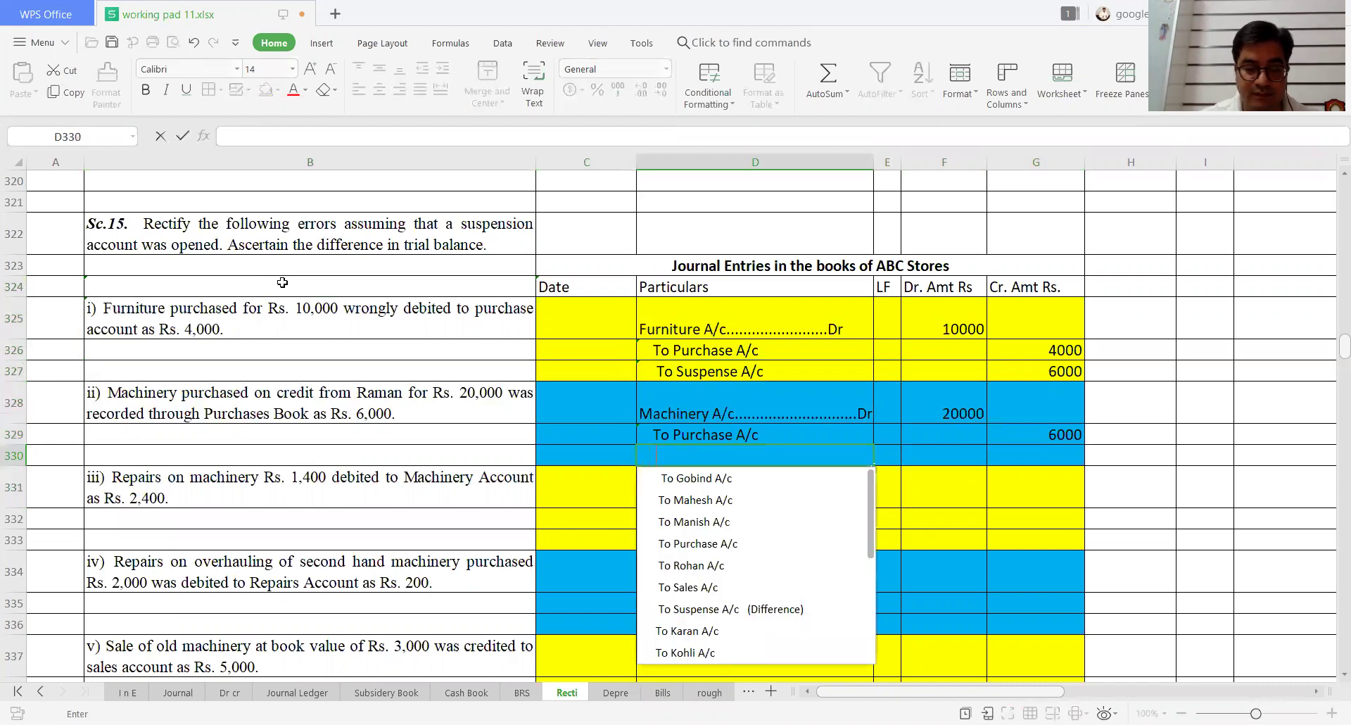
{"action": "type", "text": " Rama"}
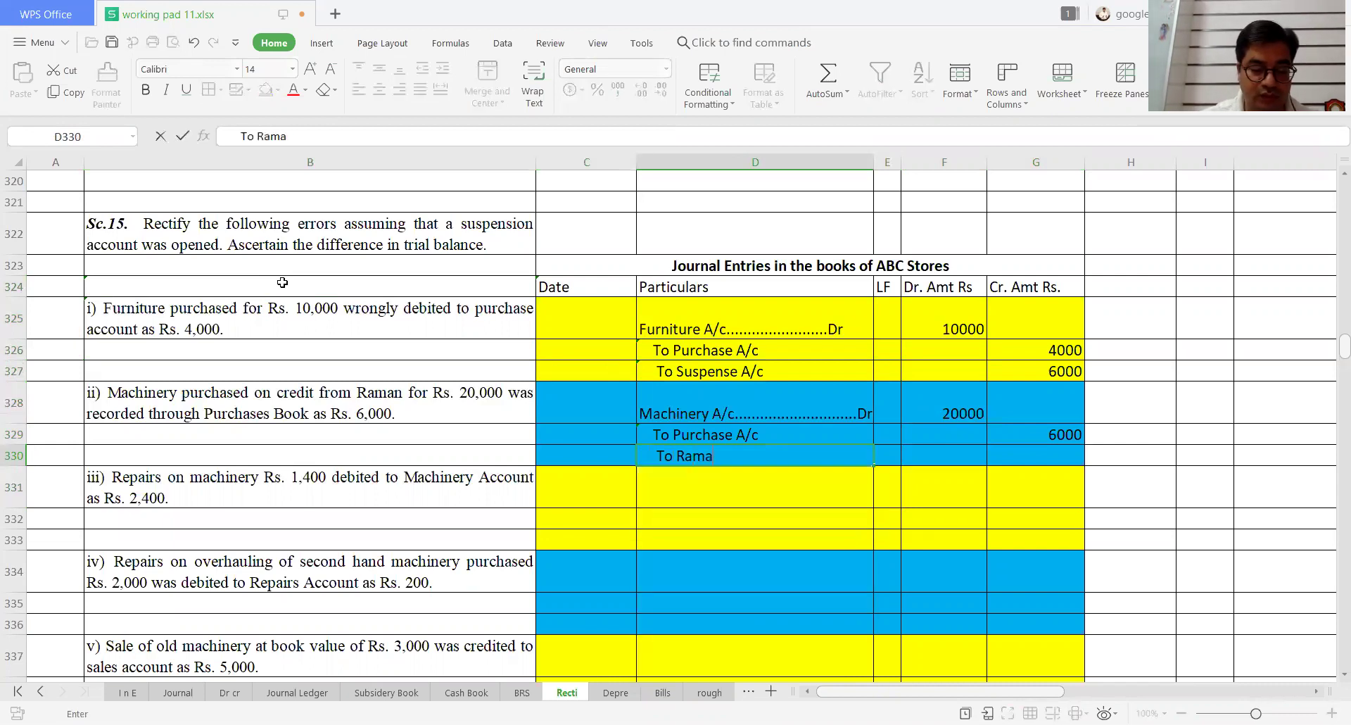
{"action": "type", "text": "n A/c"}
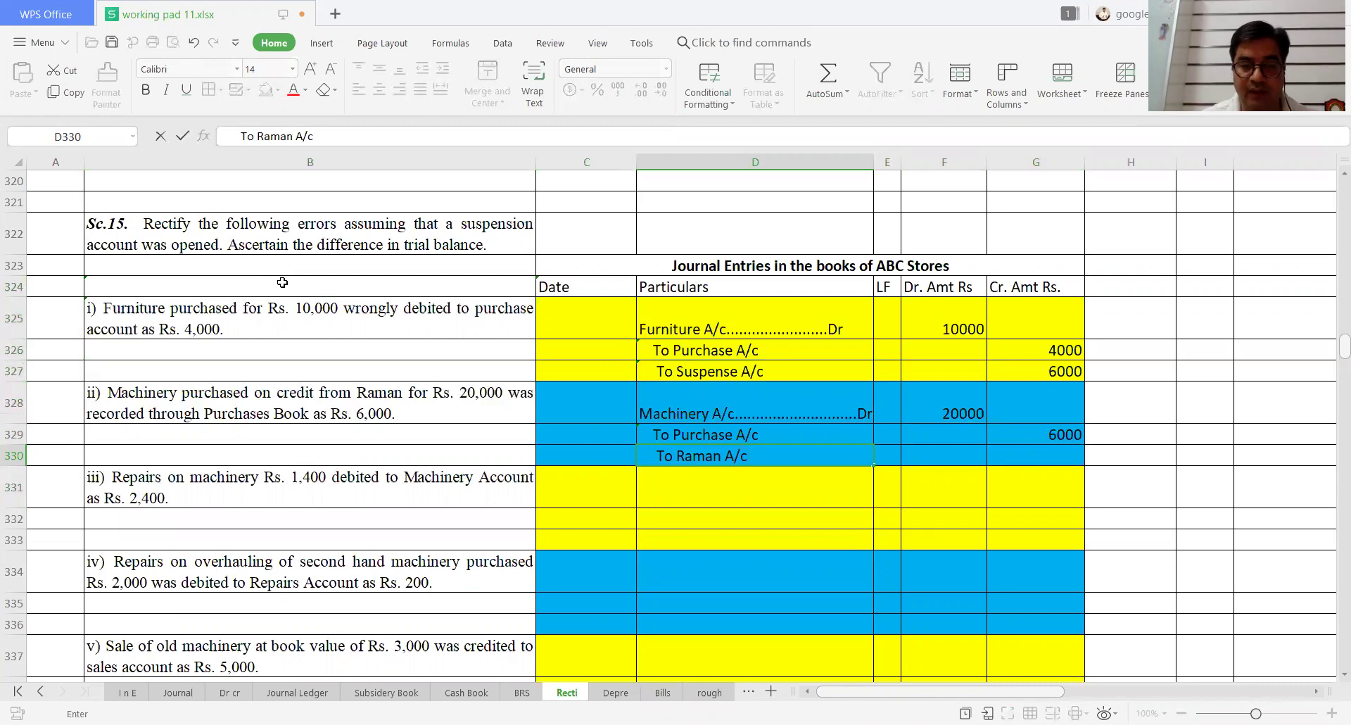
Step: Enter 14000 as the supplier's credit amount in G330
{"action": "key", "text": "Tab"}
{"action": "key", "text": "Tab"}
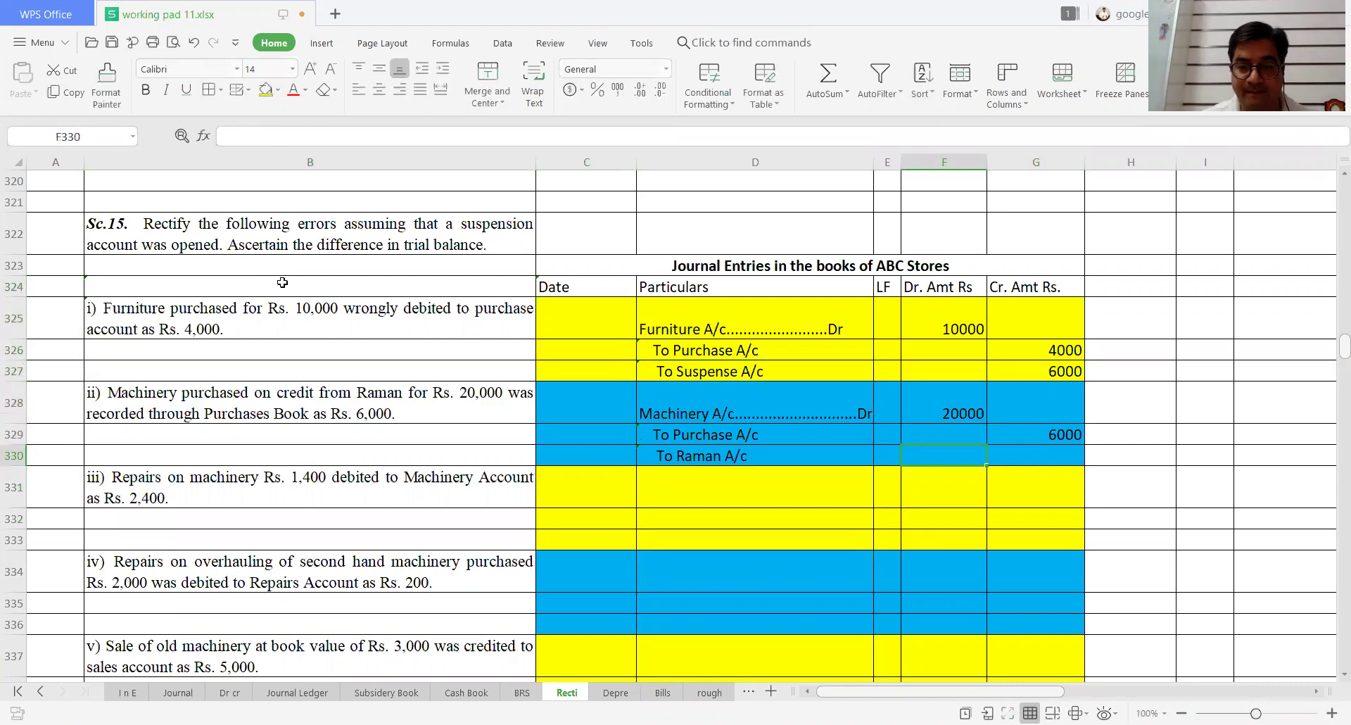
{"action": "key", "text": "Tab"}
{"action": "type", "text": "14000"}
{"action": "key", "text": "Return"}
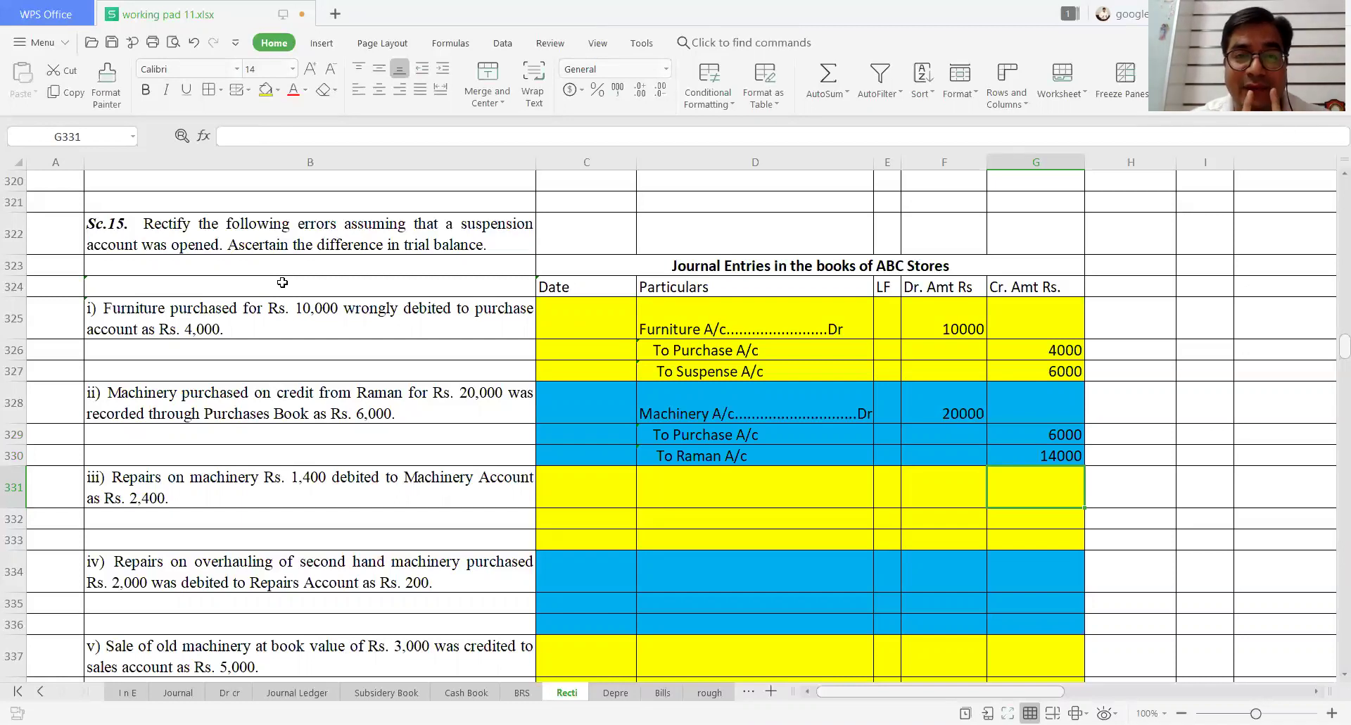
Step: Review the rectifying entries for Sc.15 errors i and ii against their error descriptions, comparing the suspense and supplier credit lines
{"action": "key", "text": "Up"}
{"action": "key", "text": "Up"}
{"action": "key", "text": "Up"}
{"action": "key", "text": "Up"}
{"action": "key", "text": "Up"}
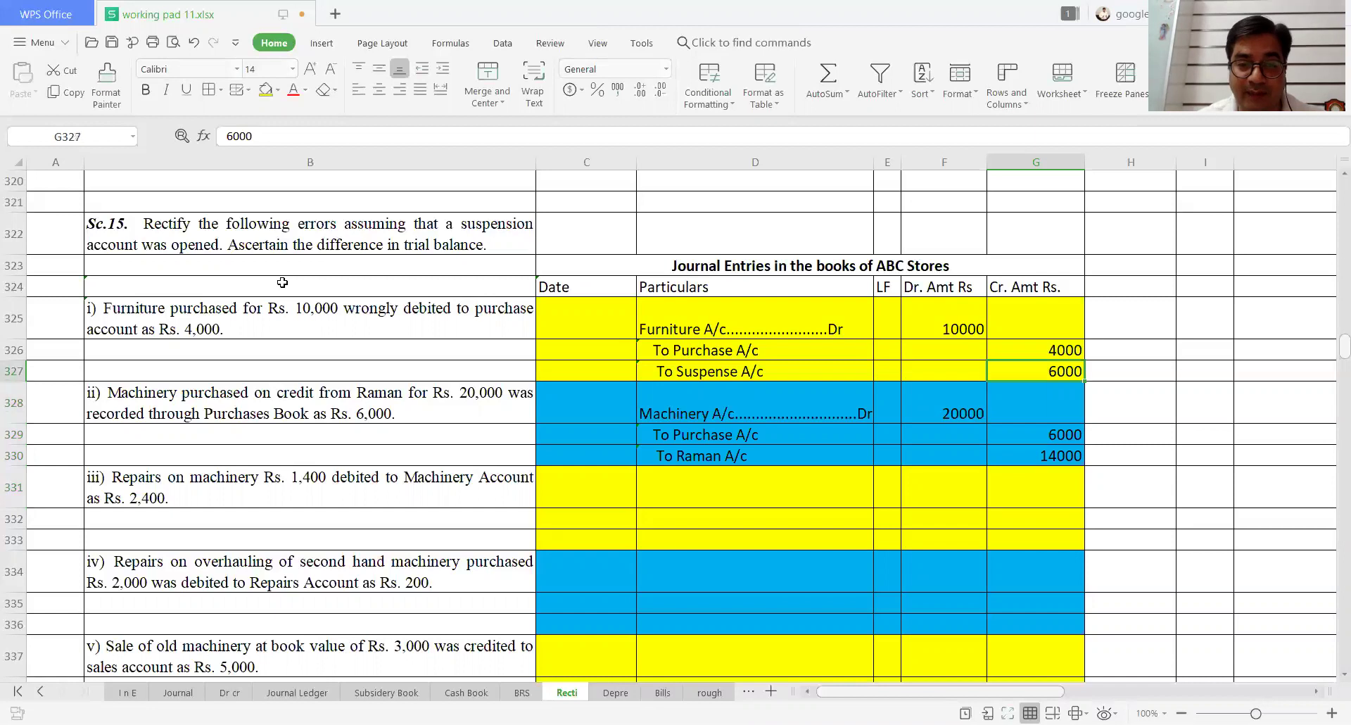
{"action": "left_click", "coordinate": [708, 368]}
{"action": "key", "text": "Down"}
{"action": "key", "text": "Down"}
{"action": "key", "text": "Down"}
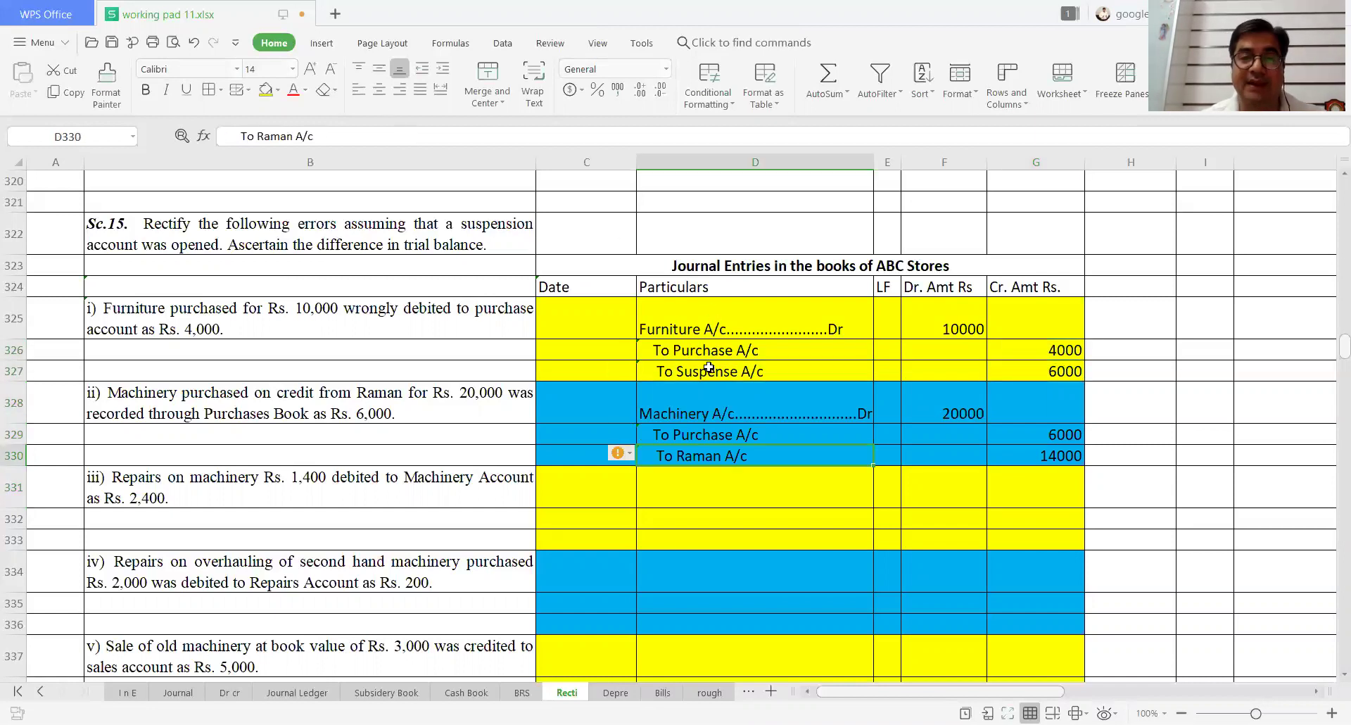
{"action": "key", "text": "Left"}
{"action": "key", "text": "Left"}
{"action": "key", "text": "Up"}
{"action": "key", "text": "Up"}
{"action": "key", "text": "Up"}
{"action": "key", "text": "Up"}
{"action": "key", "text": "Up"}
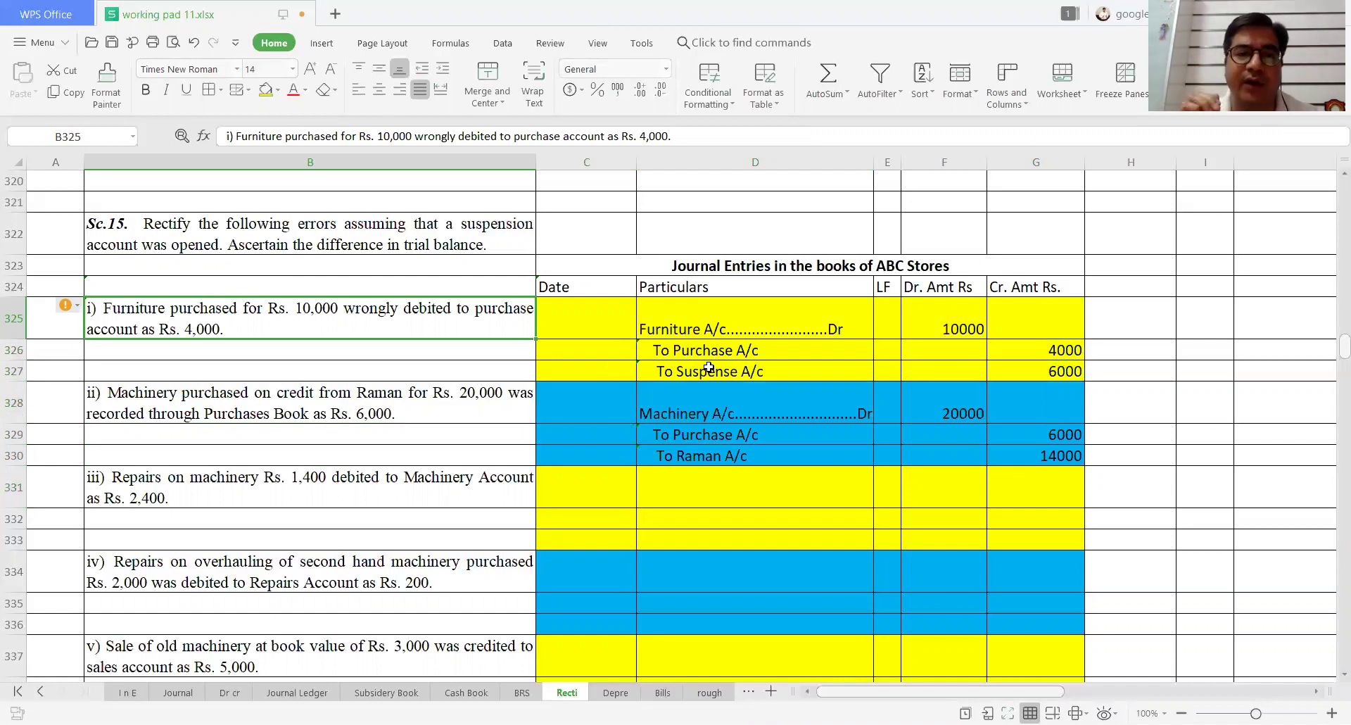
Step: Note the originally recorded entry for Sc.15 error ii beside the journal: "Purchase" in H328 and "To" with the supplier's name in H329
{"action": "key", "text": "Down"}
{"action": "key", "text": "Down"}
{"action": "key", "text": "Down"}
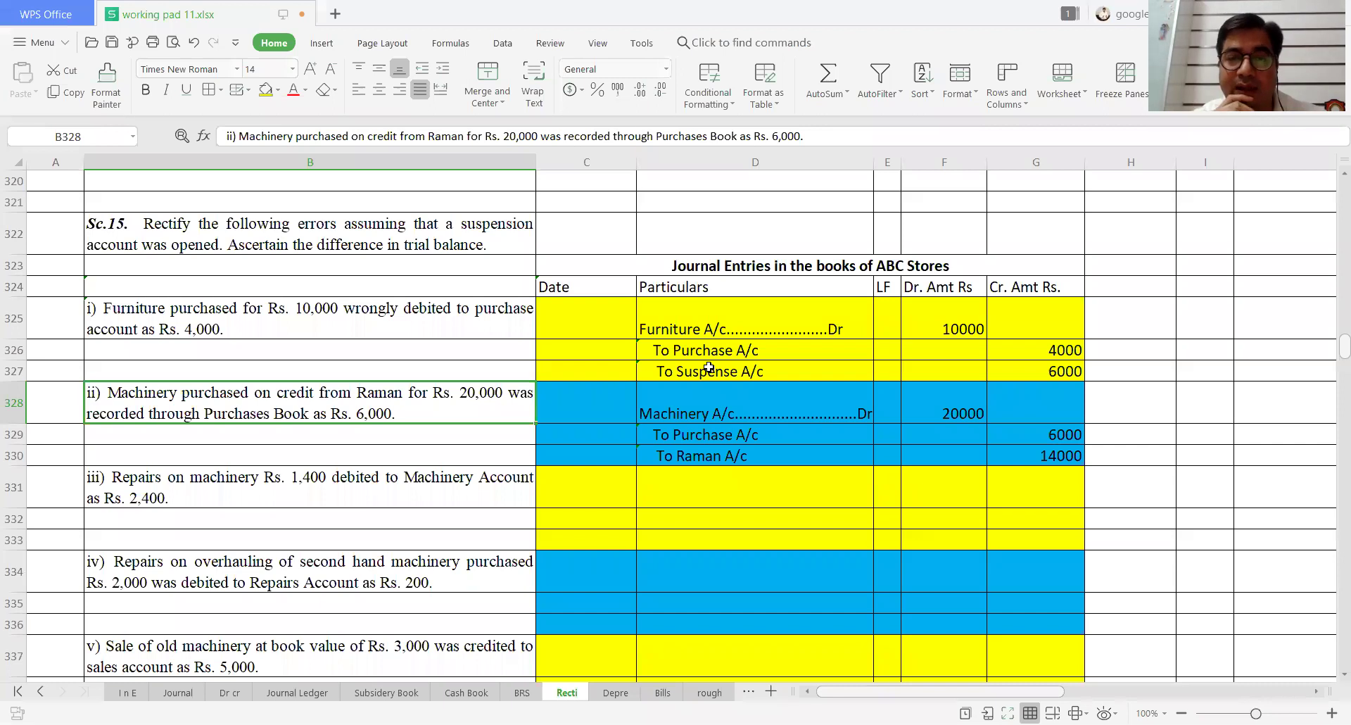
{"action": "key", "text": "Right"}
{"action": "key", "text": "Right"}
{"action": "key", "text": "Right"}
{"action": "key", "text": "Right"}
{"action": "key", "text": "Right"}
{"action": "key", "text": "Right"}
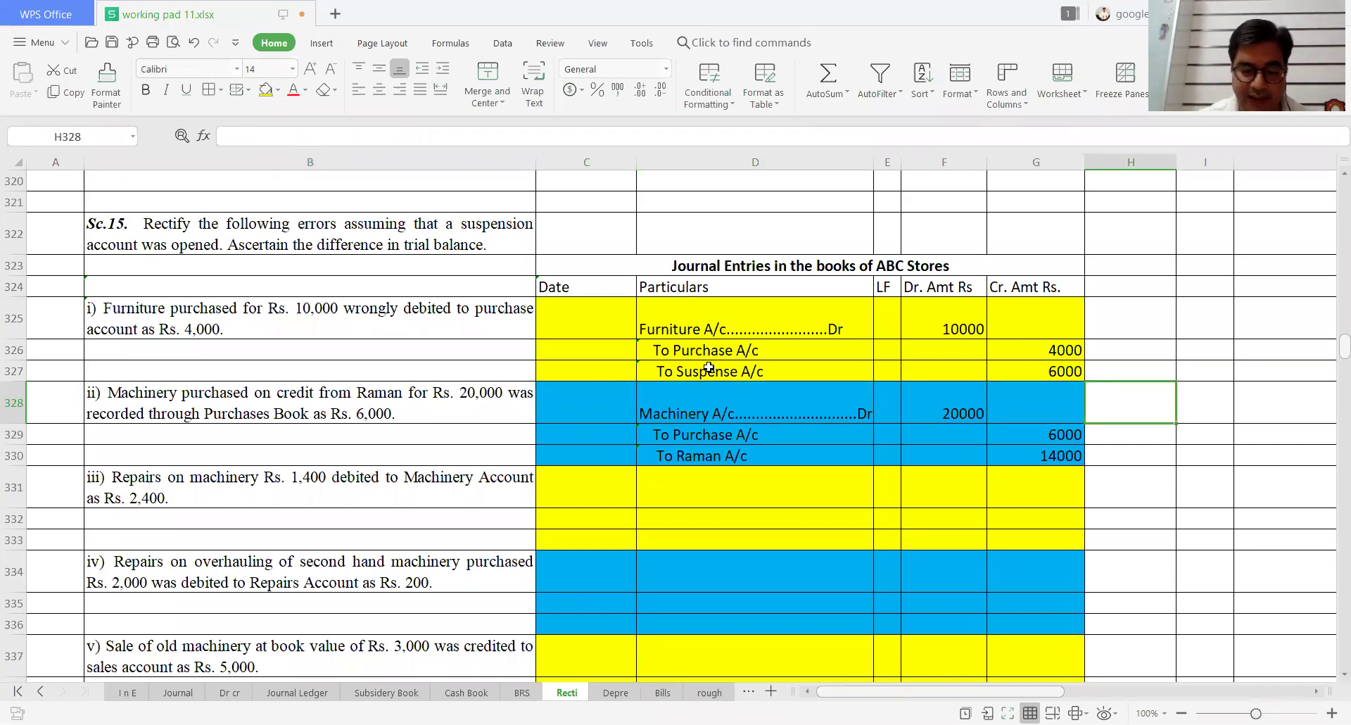
{"action": "type", "text": "Pu"}
{"action": "key", "text": "Return"}
{"action": "key", "text": "alt+Down"}
{"action": "type", "text": "To Rama"}
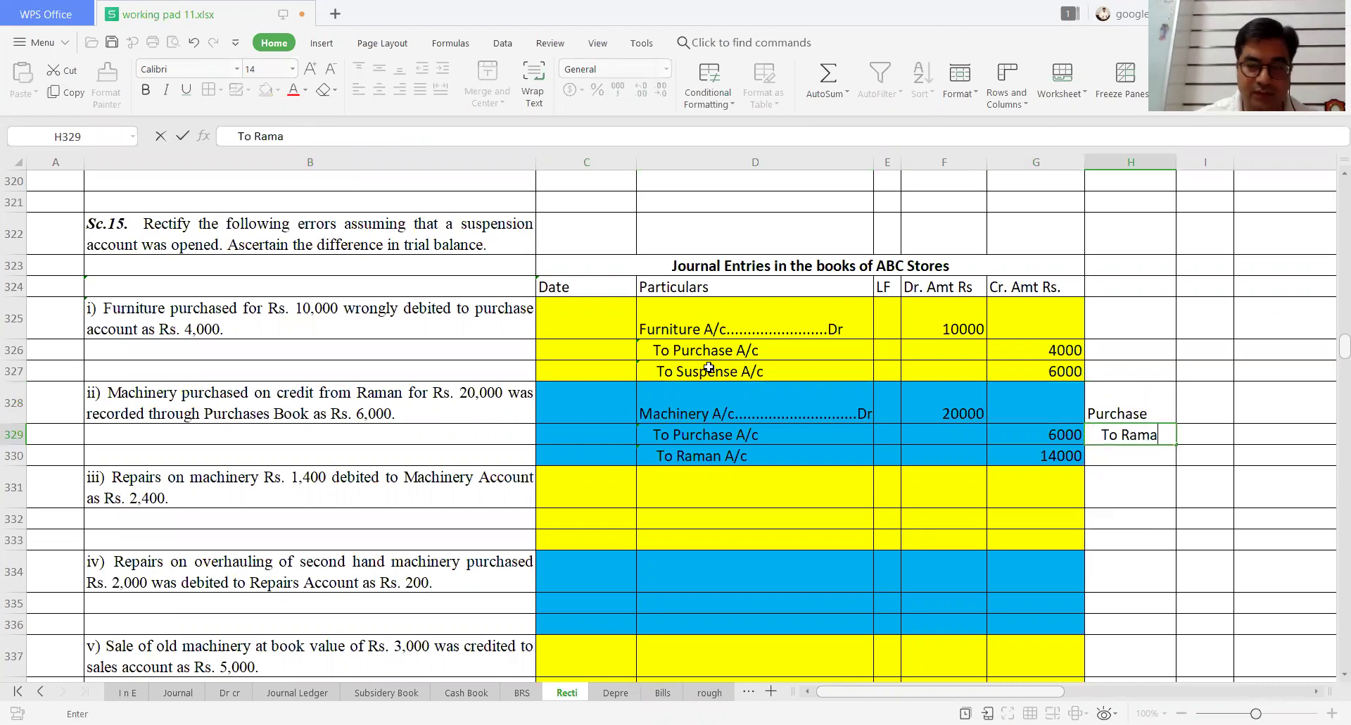
{"action": "type", "text": "n"}
{"action": "key", "text": "Return"}
Step: Enter 6000 in both I328 and I329 as the amounts of the noted purchase entry
{"action": "key", "text": "Up"}
{"action": "key", "text": "Up"}
{"action": "key", "text": "Right"}
{"action": "type", "text": "6000"}
{"action": "key", "text": "Return"}
{"action": "key", "text": "Right"}
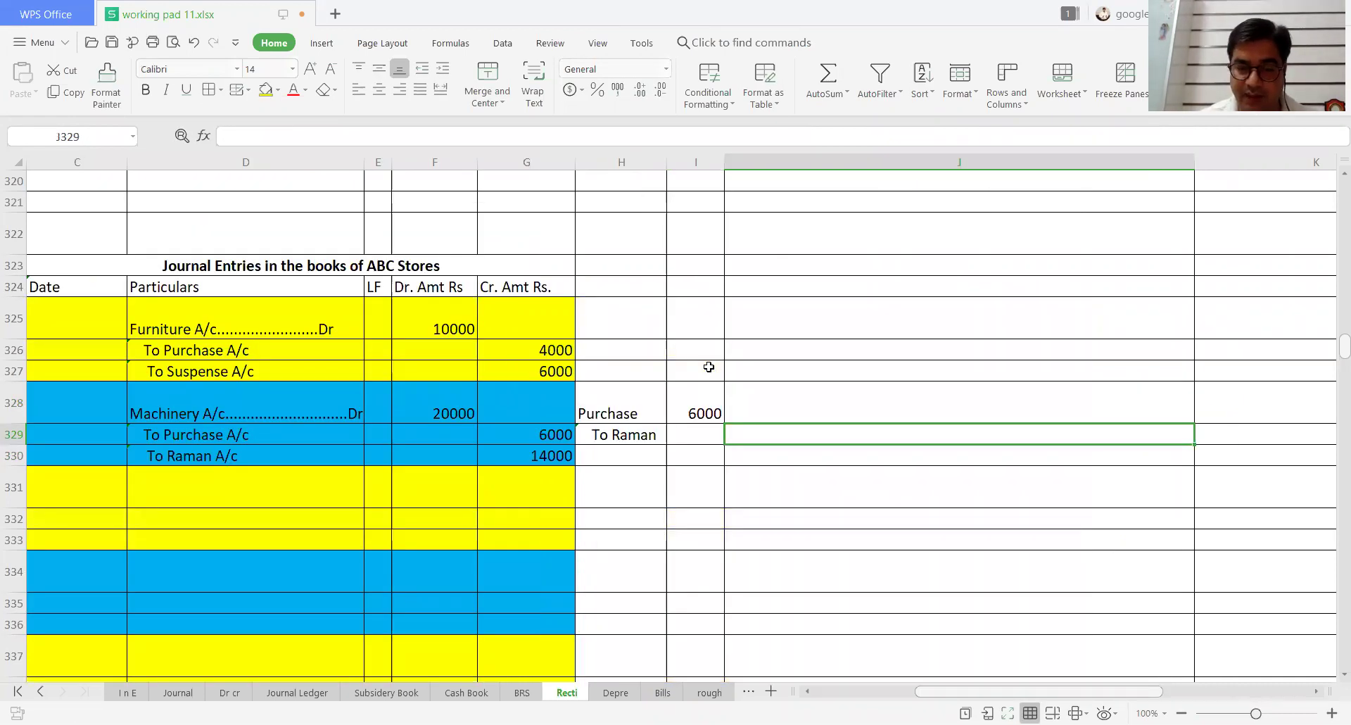
{"action": "key", "text": "Left"}
{"action": "type", "text": "6000"}
{"action": "key", "text": "Left"}
Step: Mark the purchase credit line of Sc.15 error ii as "Reverse" in C329 and compare the noted supplier amount with the supplier's credit in G330
{"action": "key", "text": "Left"}
{"action": "key", "text": "Left"}
{"action": "key", "text": "Left"}
{"action": "key", "text": "Left"}
{"action": "key", "text": "Left"}
{"action": "key", "text": "Left"}
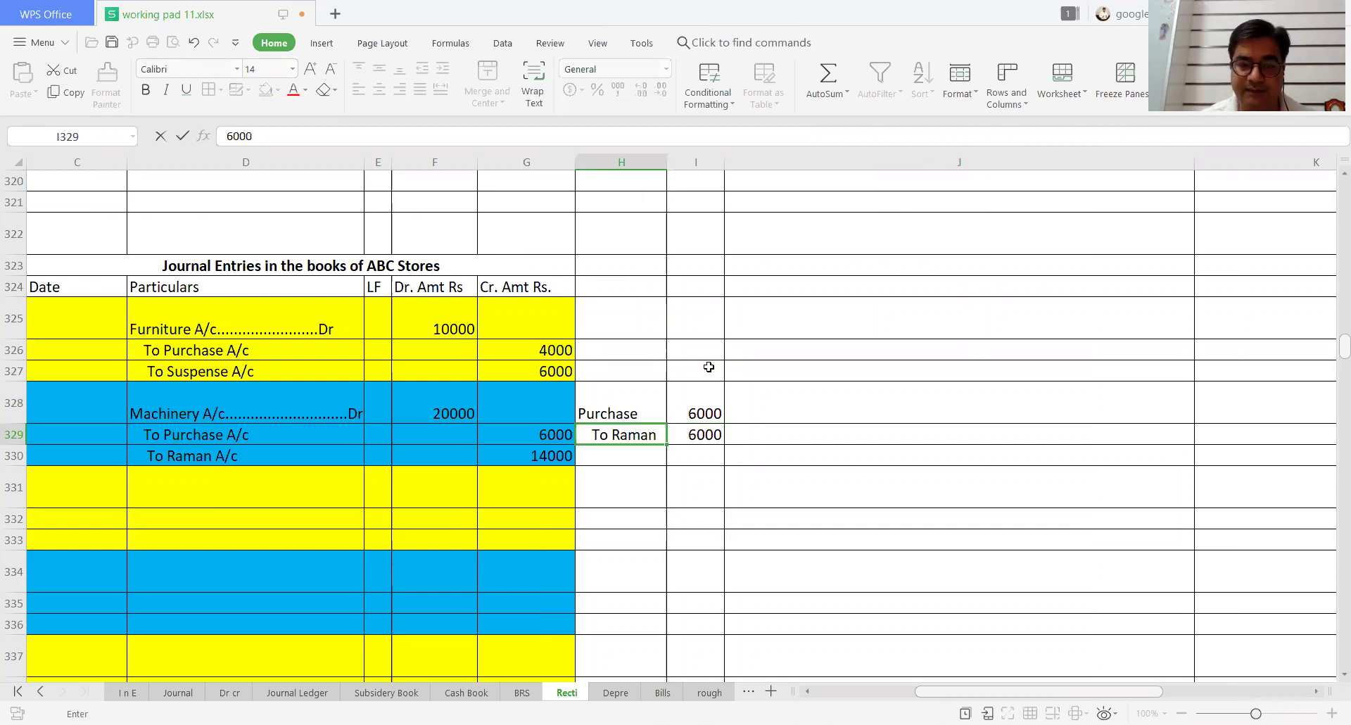
{"action": "key", "text": "Right"}
{"action": "key", "text": "Right"}
{"action": "key", "text": "Right"}
{"action": "key", "text": "Right"}
{"action": "key", "text": "Right"}
{"action": "key", "text": "Right"}
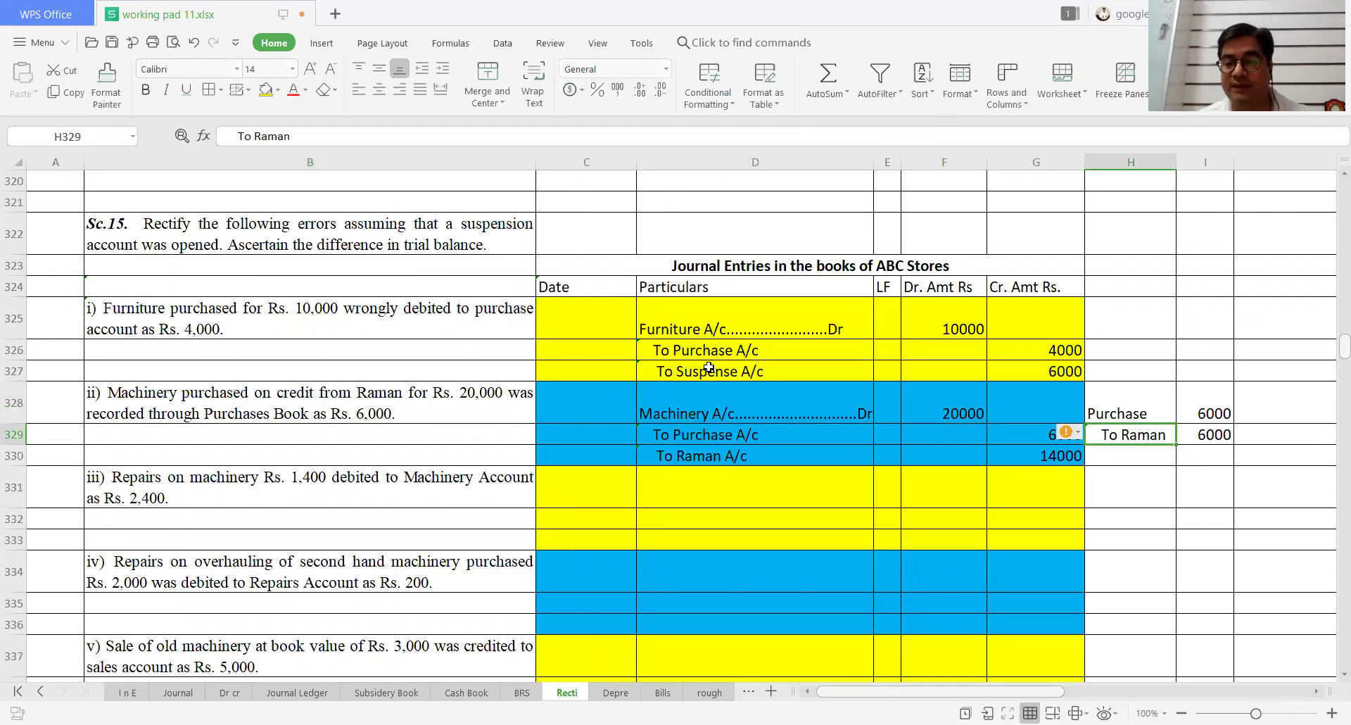
{"action": "key", "text": "Left"}
{"action": "key", "text": "Left"}
{"action": "key", "text": "Left"}
{"action": "key", "text": "Left"}
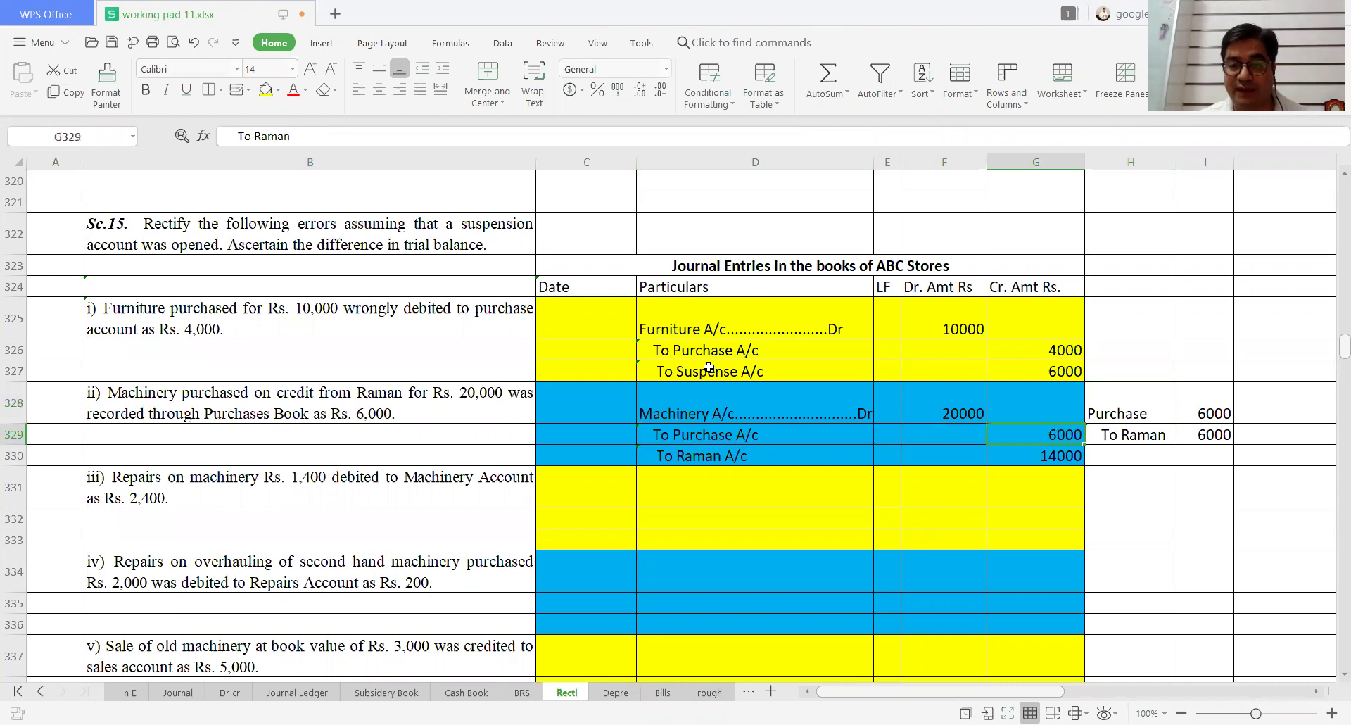
{"action": "key", "text": "Left"}
{"action": "type", "text": "Re"}
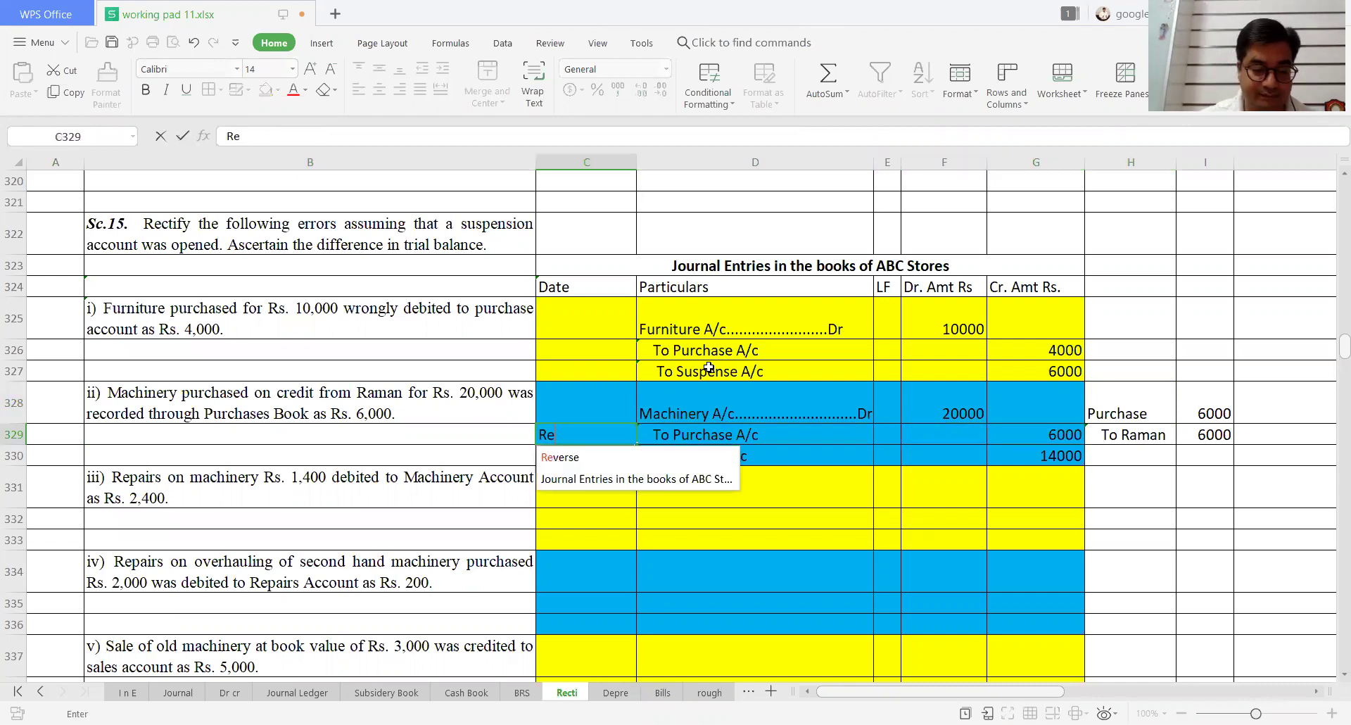
{"action": "type", "text": "verse"}
{"action": "key", "text": "Return"}
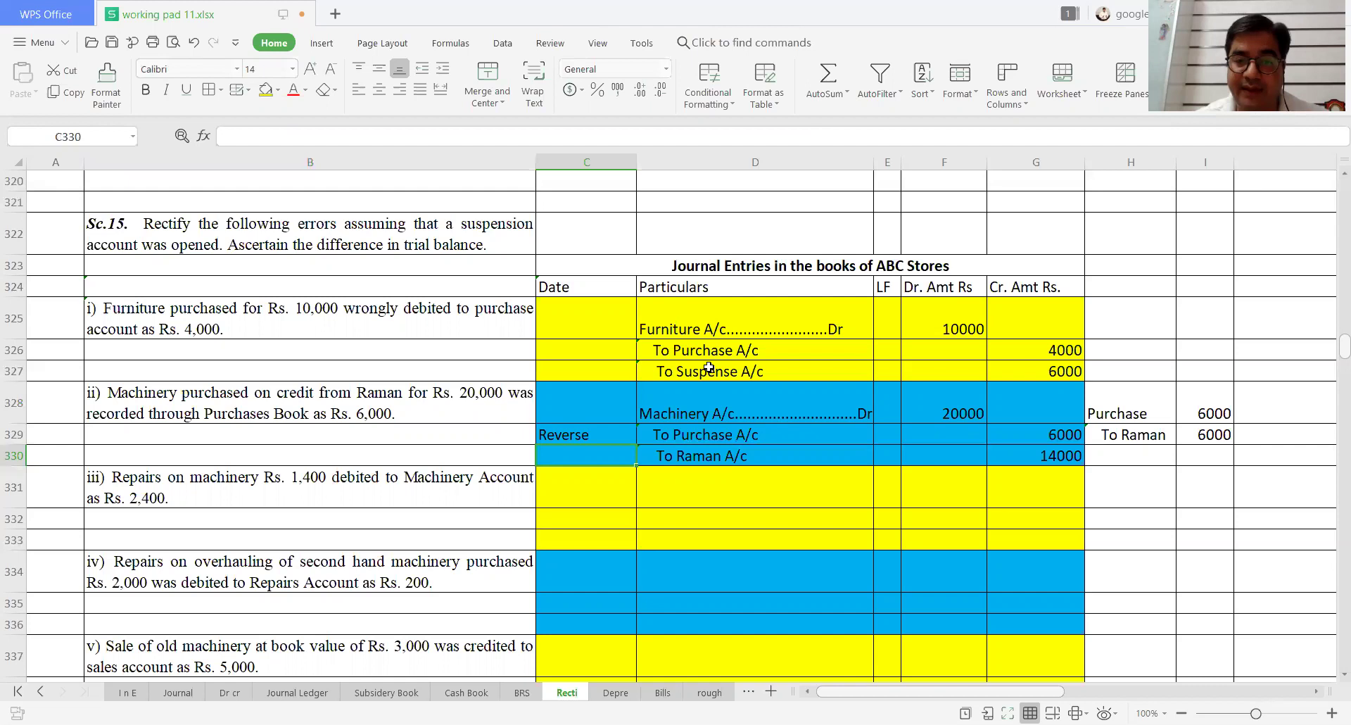
{"action": "left_click", "coordinate": [1205, 437]}
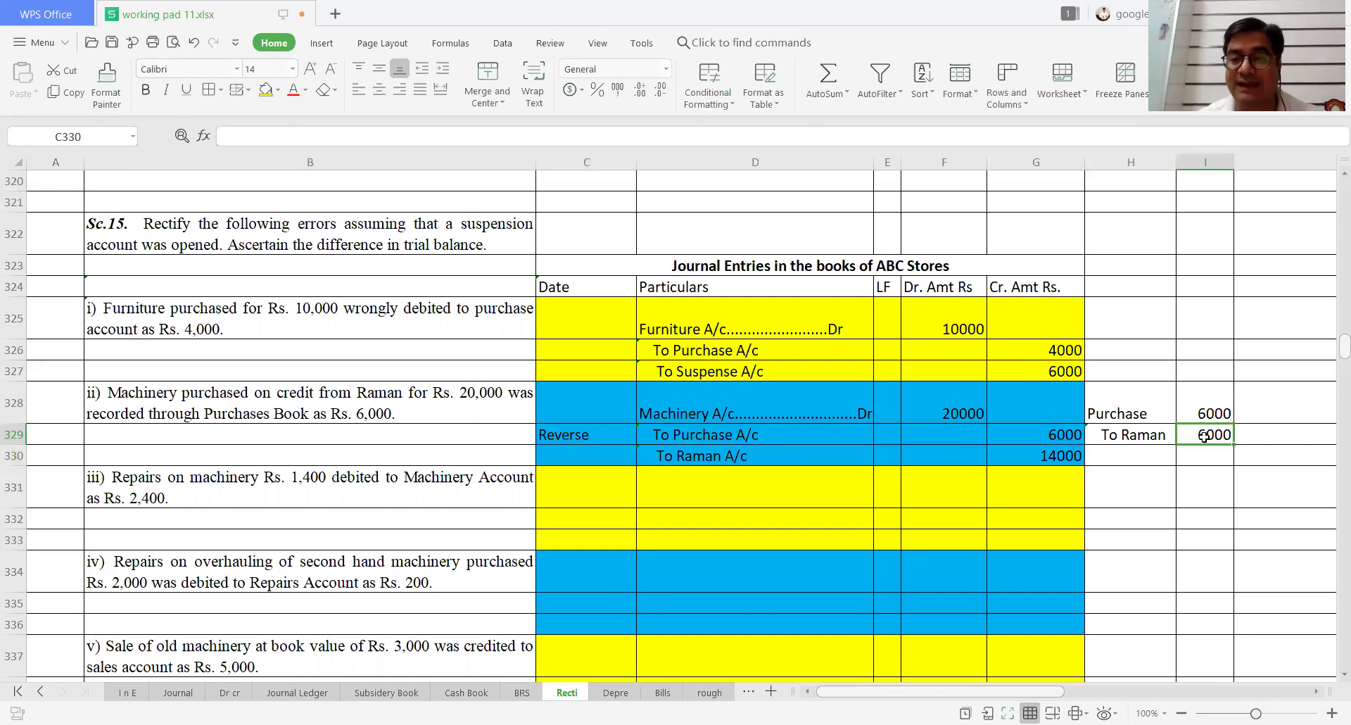
{"action": "left_click", "coordinate": [1064, 457]}
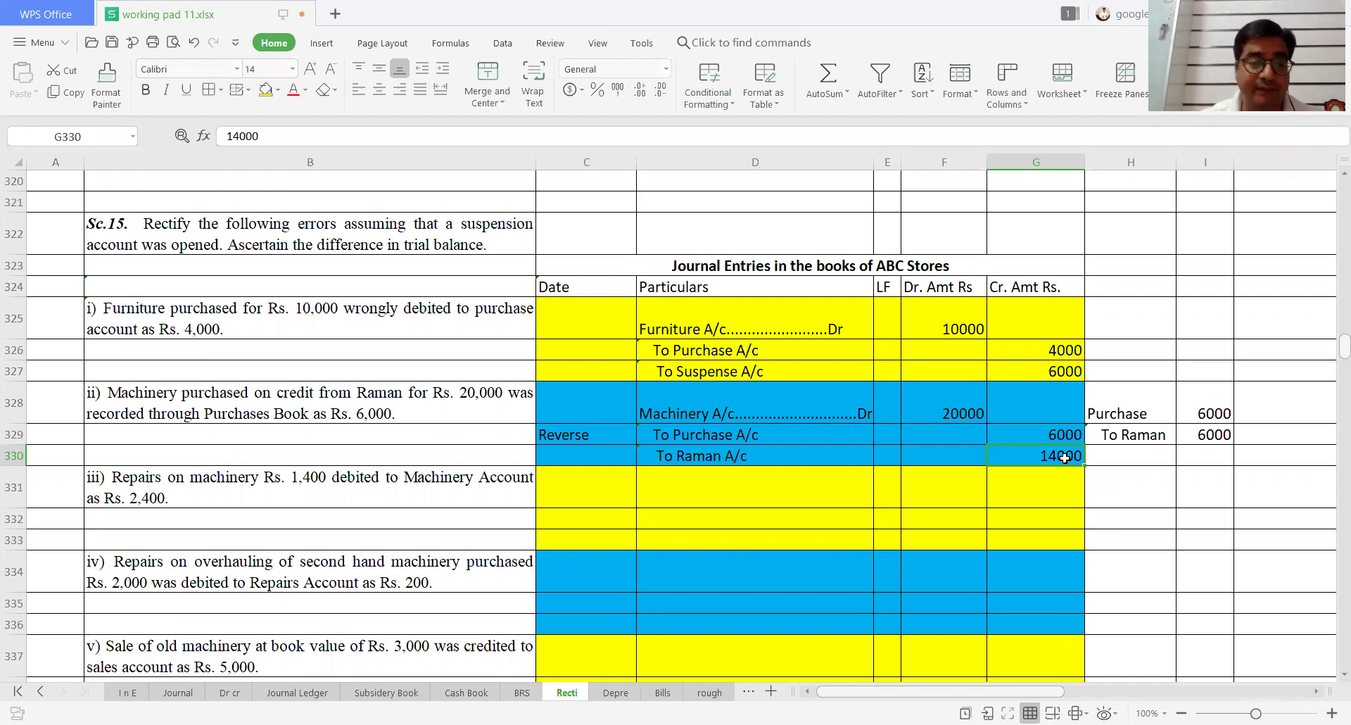
Step: Enter the Sc.15 error iii account lines: the "Repair A/c" debit line in D331 and "To Machinery A/c" in D332
{"action": "left_click", "coordinate": [291, 489]}
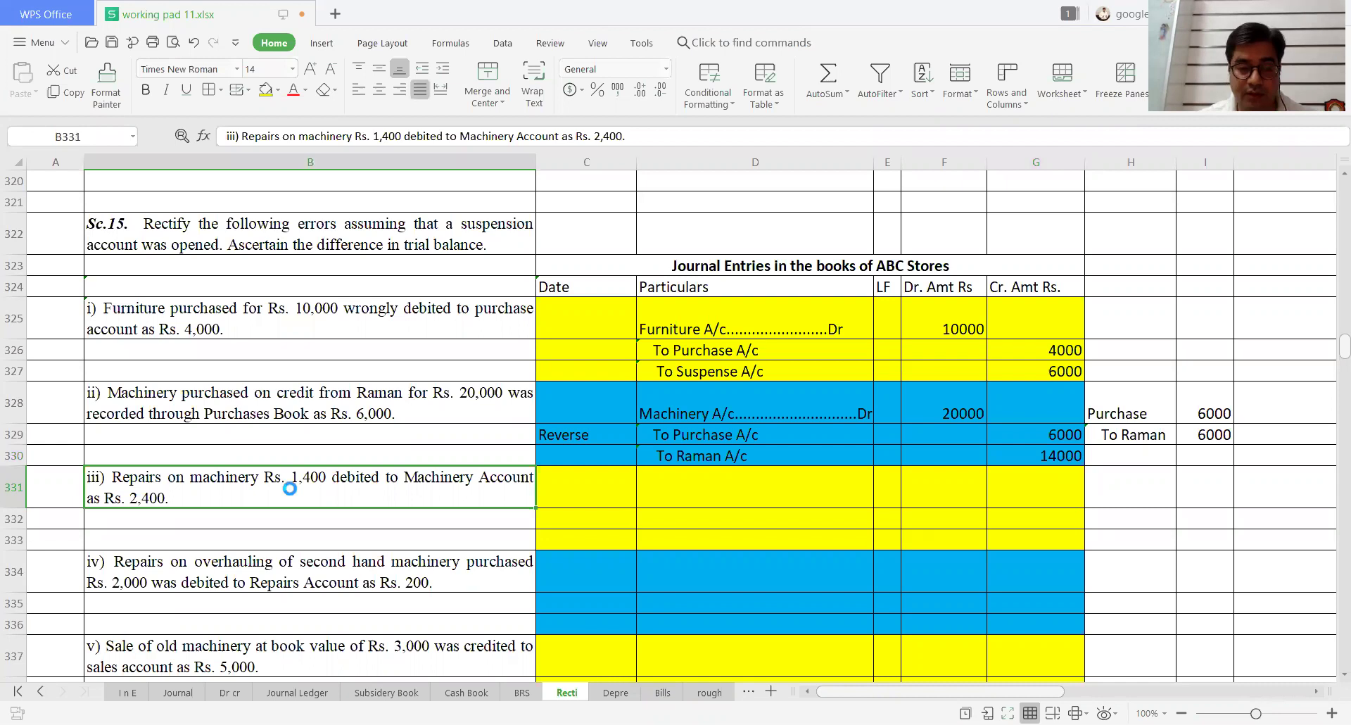
{"action": "key", "text": "Right"}
{"action": "key", "text": "Right"}
{"action": "type", "text": "Repair"}
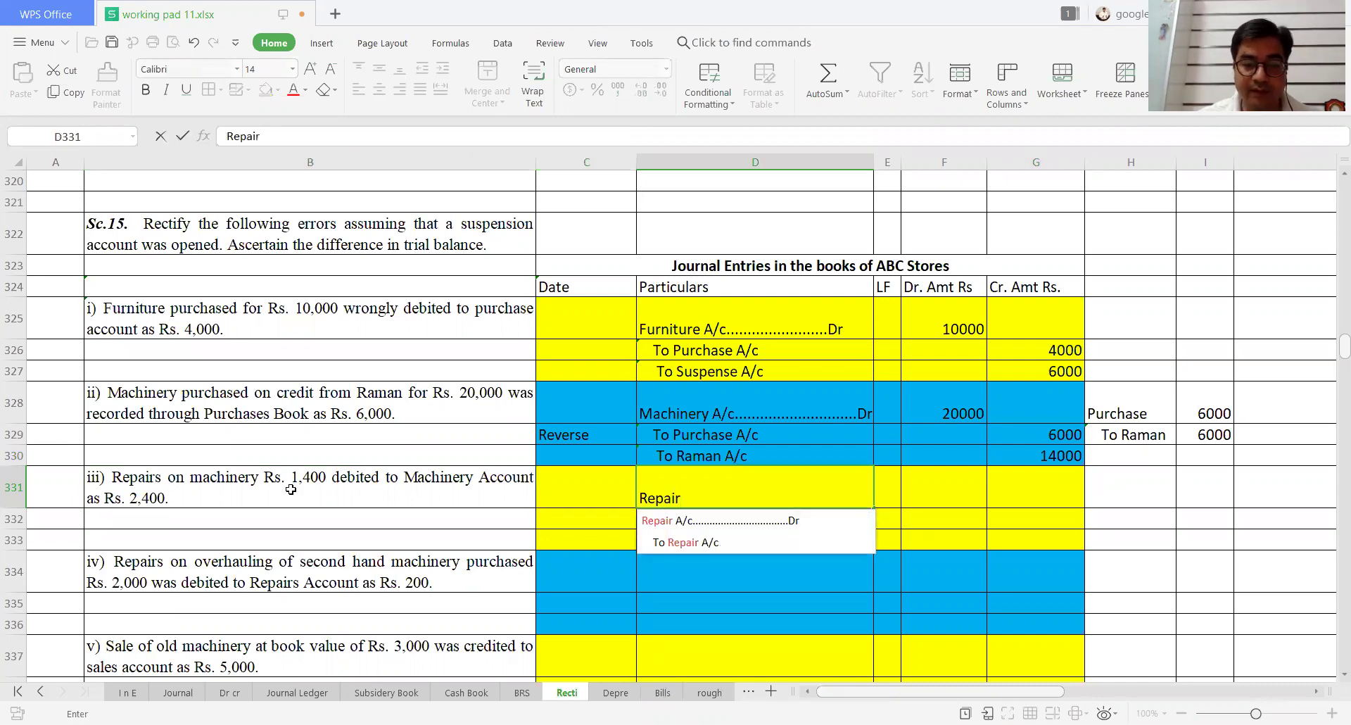
{"action": "key", "text": "Down"}
{"action": "key", "text": "Return"}
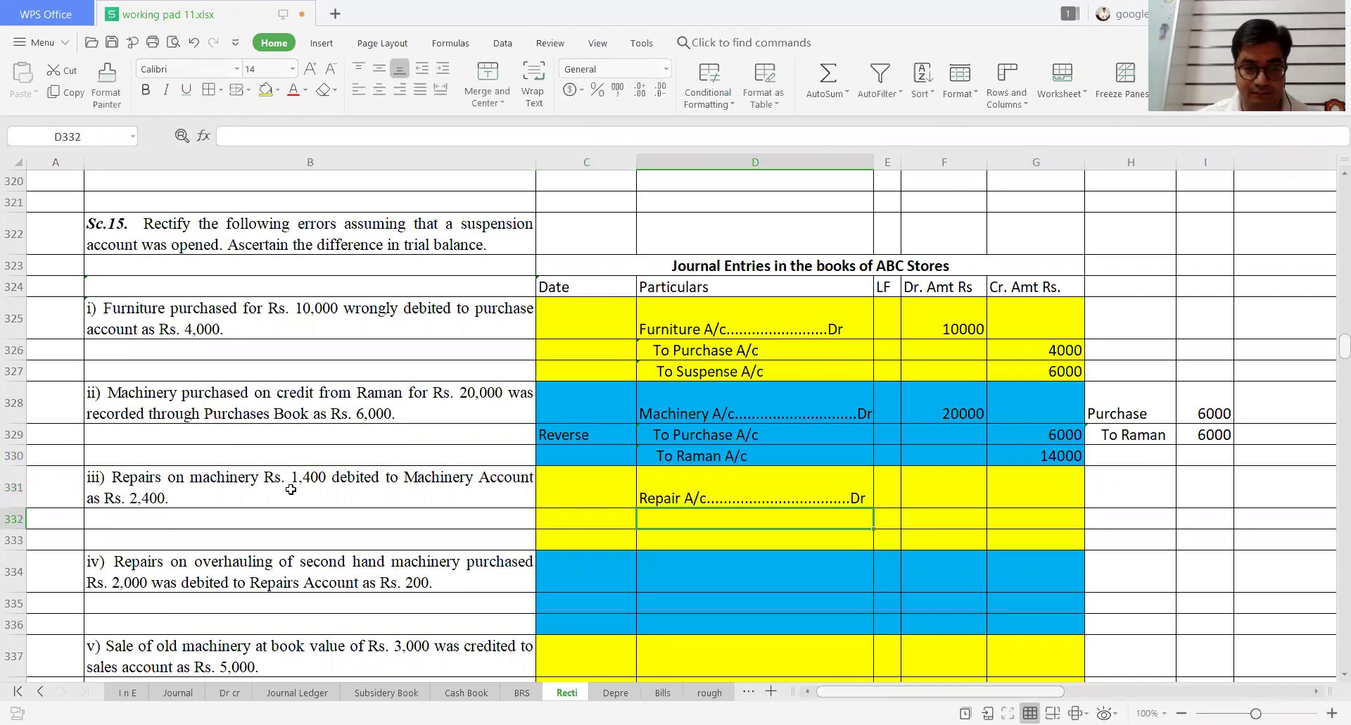
{"action": "type", "text": "To "}
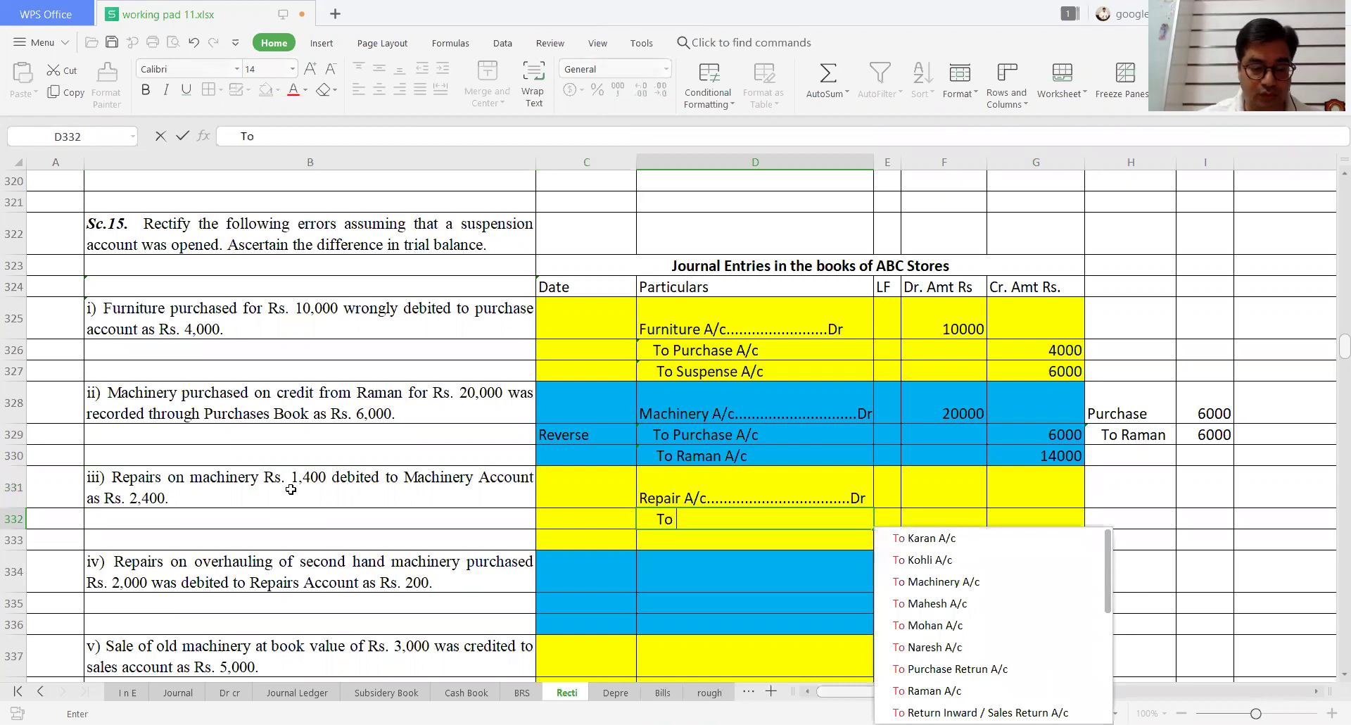
{"action": "type", "text": "Machinery A/c"}
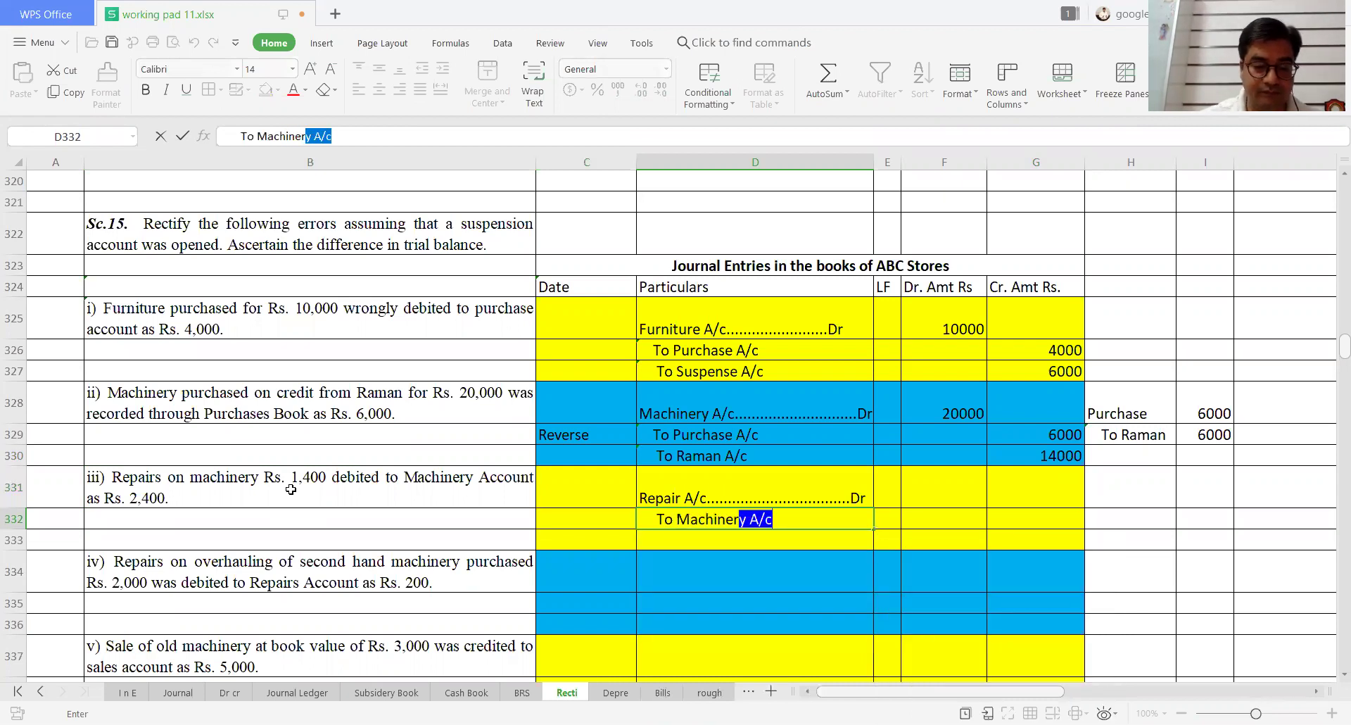
{"action": "key", "text": "Return"}
Step: Enter 1400 as the repair debit amount in F331 and 2400 as the machinery credit amount in G332
{"action": "key", "text": "Up"}
{"action": "key", "text": "Up"}
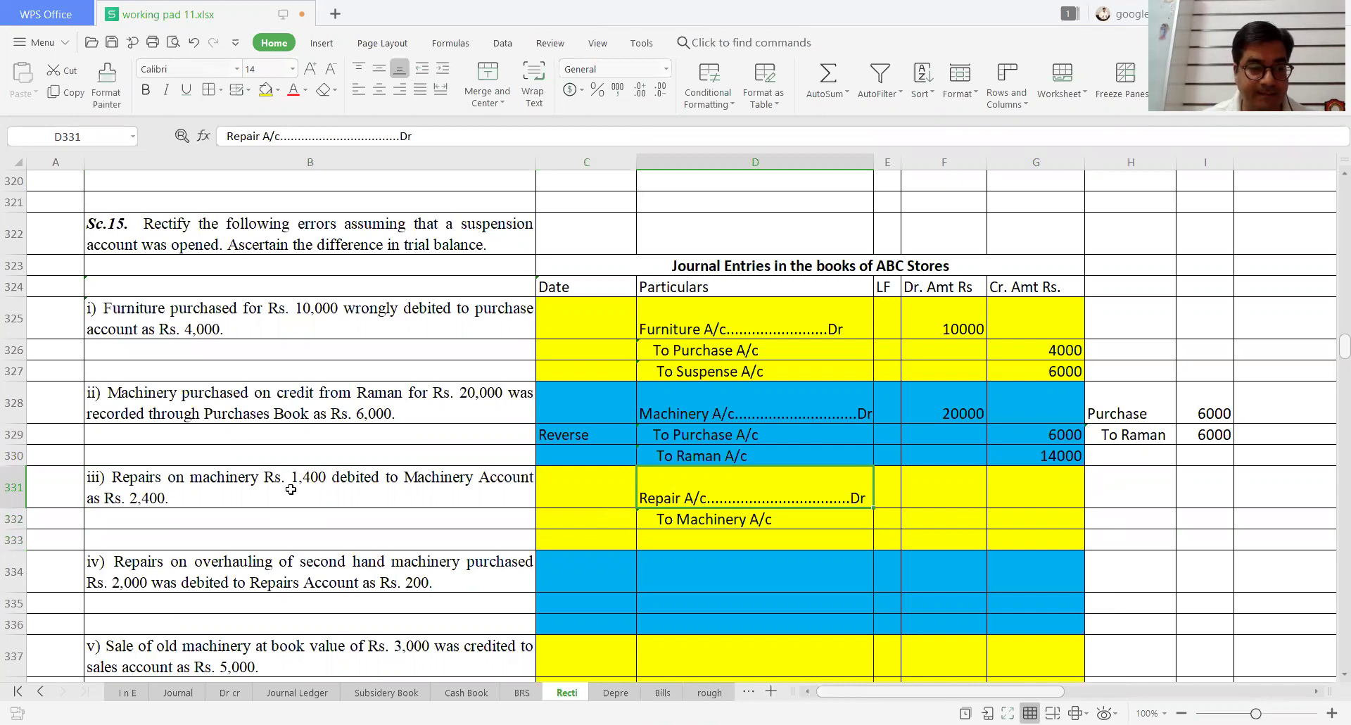
{"action": "key", "text": "Right"}
{"action": "key", "text": "Right"}
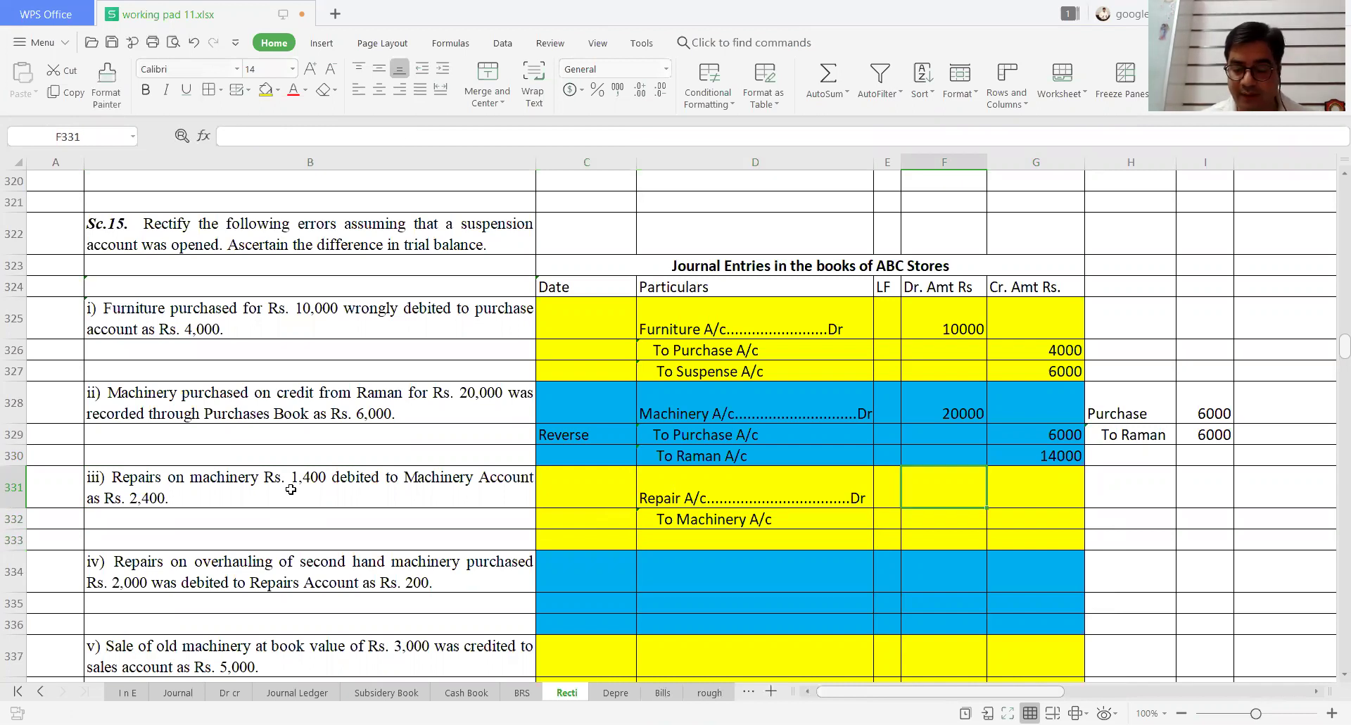
{"action": "type", "text": "1400"}
{"action": "key", "text": "Return"}
{"action": "key", "text": "Right"}
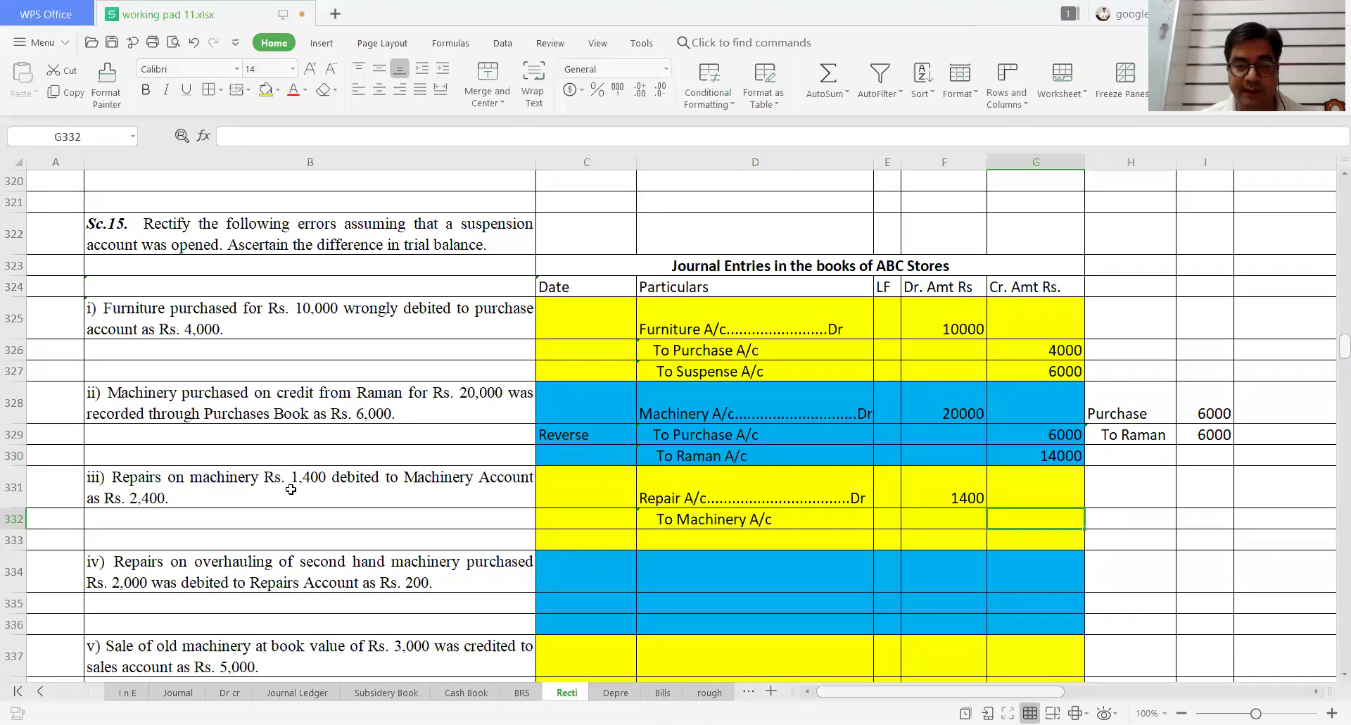
{"action": "type", "text": "2400"}
{"action": "key", "text": "Return"}
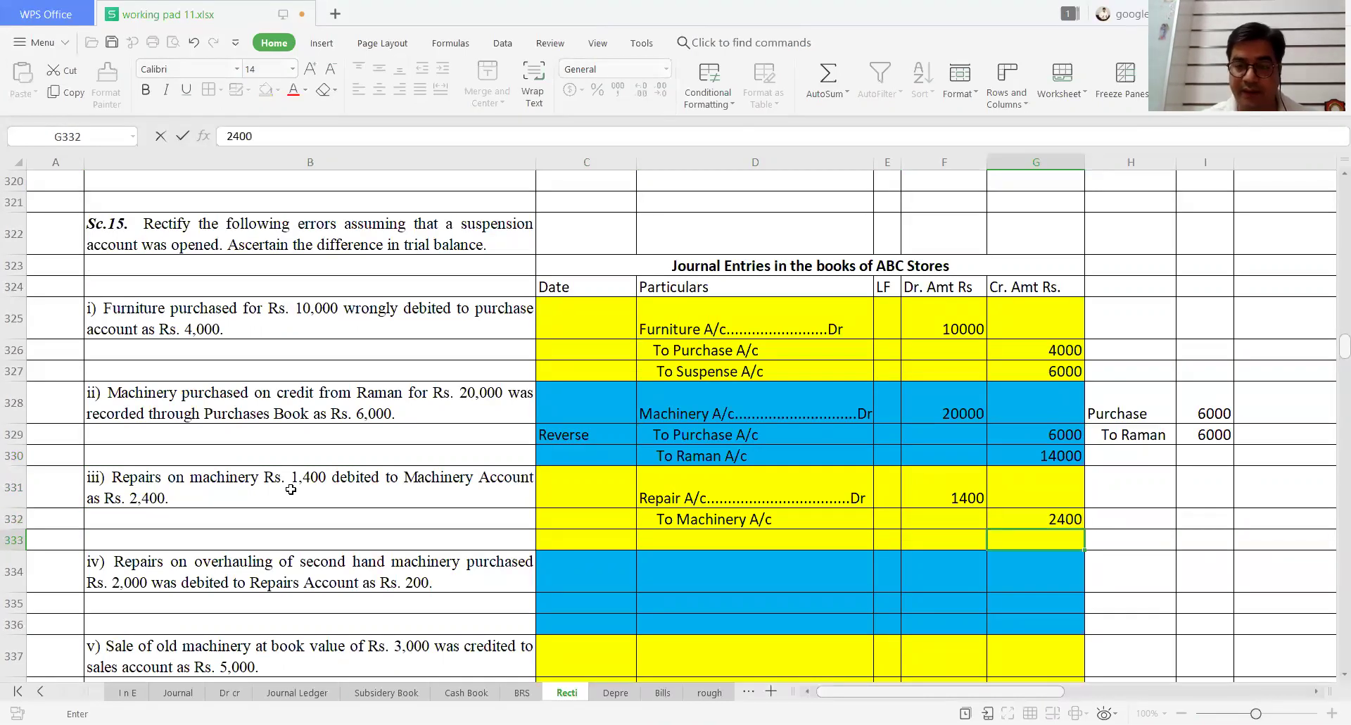
Step: Copy the machinery credit line D332:G332 into row 333
{"action": "key", "text": "Up"}
{"action": "key", "text": "Left"}
{"action": "key", "text": "Left"}
{"action": "key", "text": "Left"}
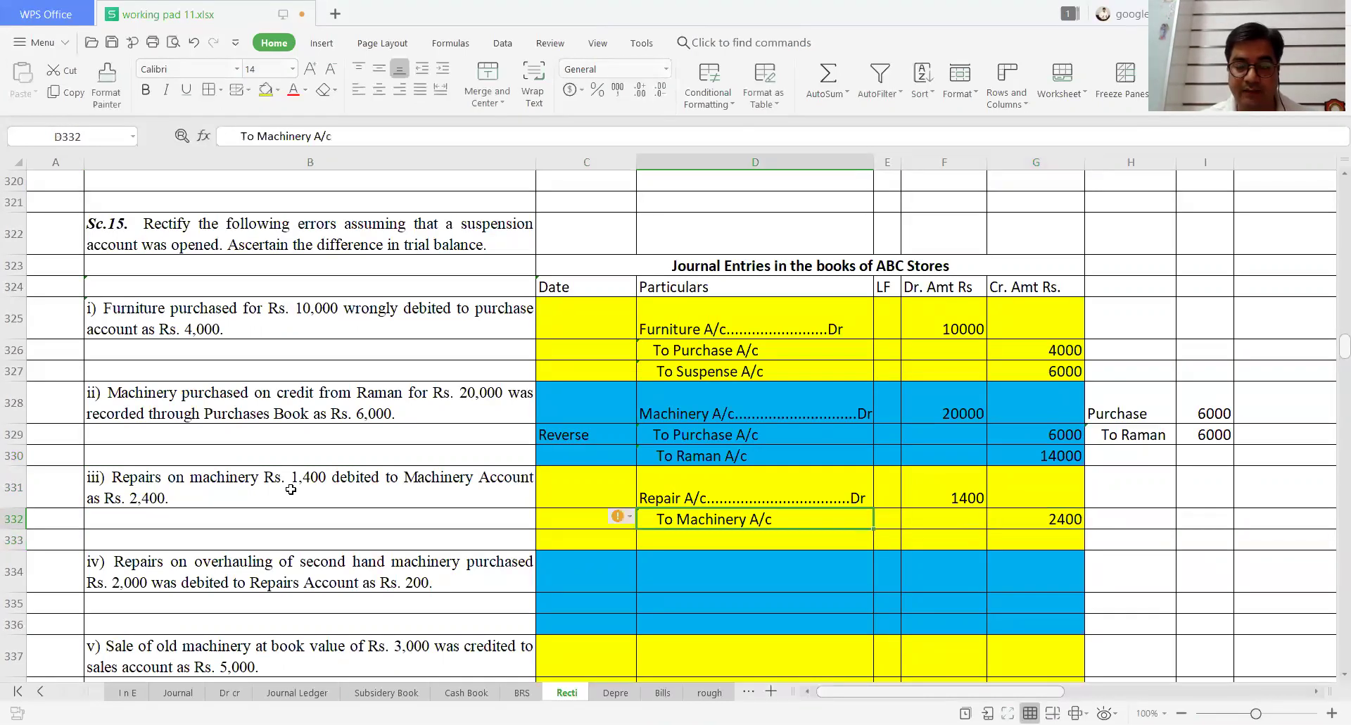
{"action": "key", "text": "shift+Right"}
{"action": "key", "text": "shift+Right"}
{"action": "key", "text": "shift+Right"}
{"action": "key", "text": "ctrl+c"}
{"action": "key", "text": "Down"}
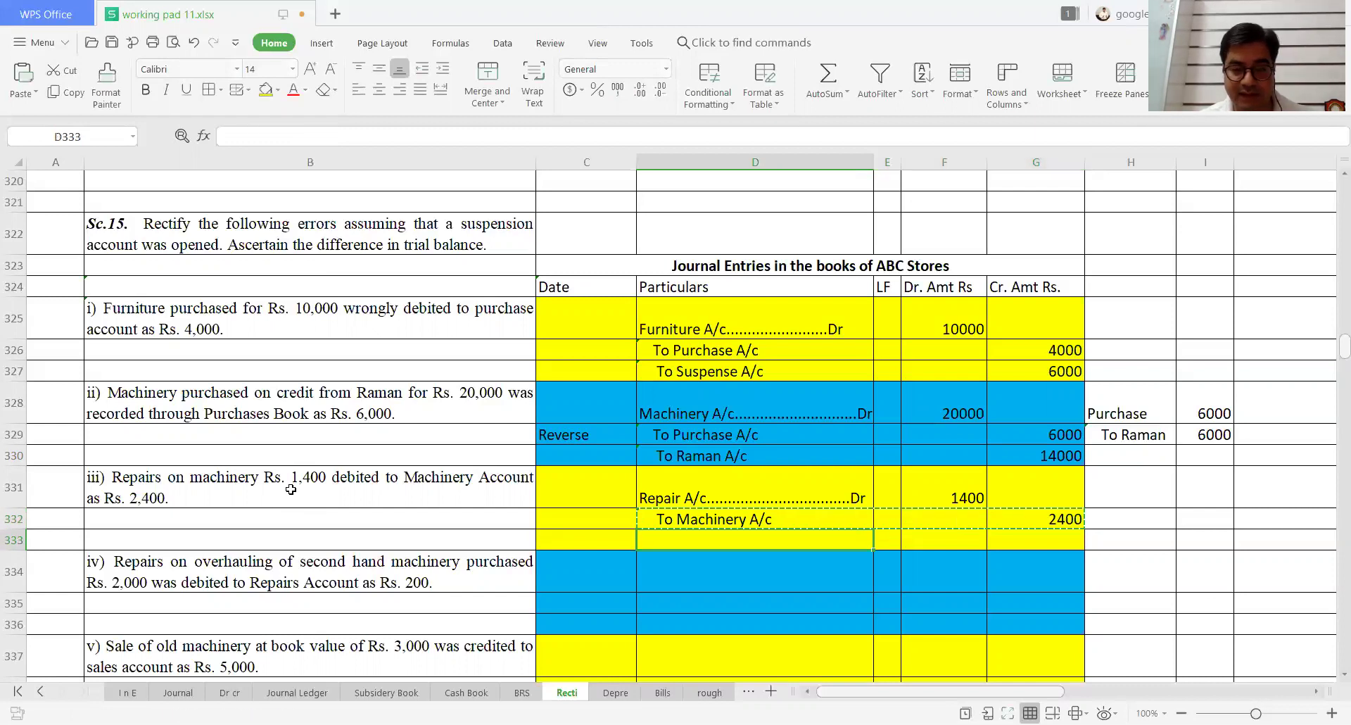
{"action": "key", "text": "ctrl+v"}
Step: Replace the account in D332 with the "Suspense A/c" debit line and enter 1000 as its debit amount in F332
{"action": "key", "text": "Up"}
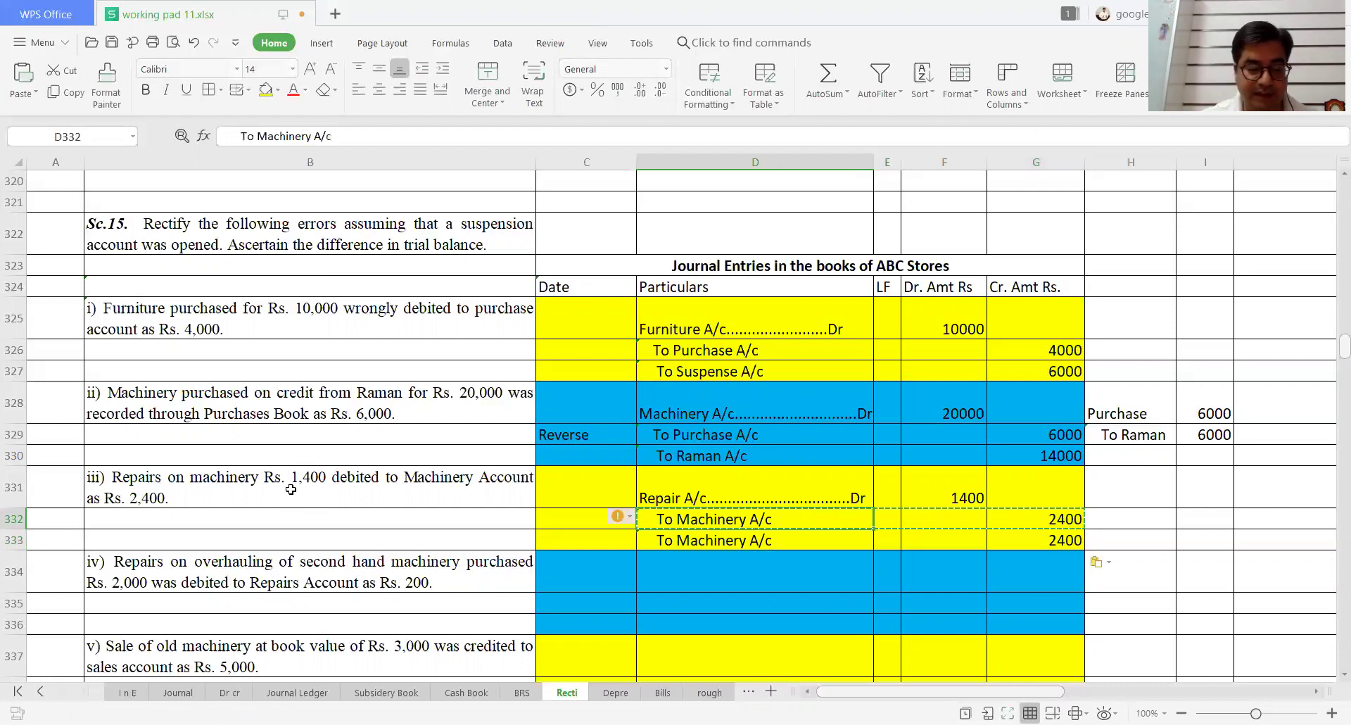
{"action": "type", "text": "Sus"}
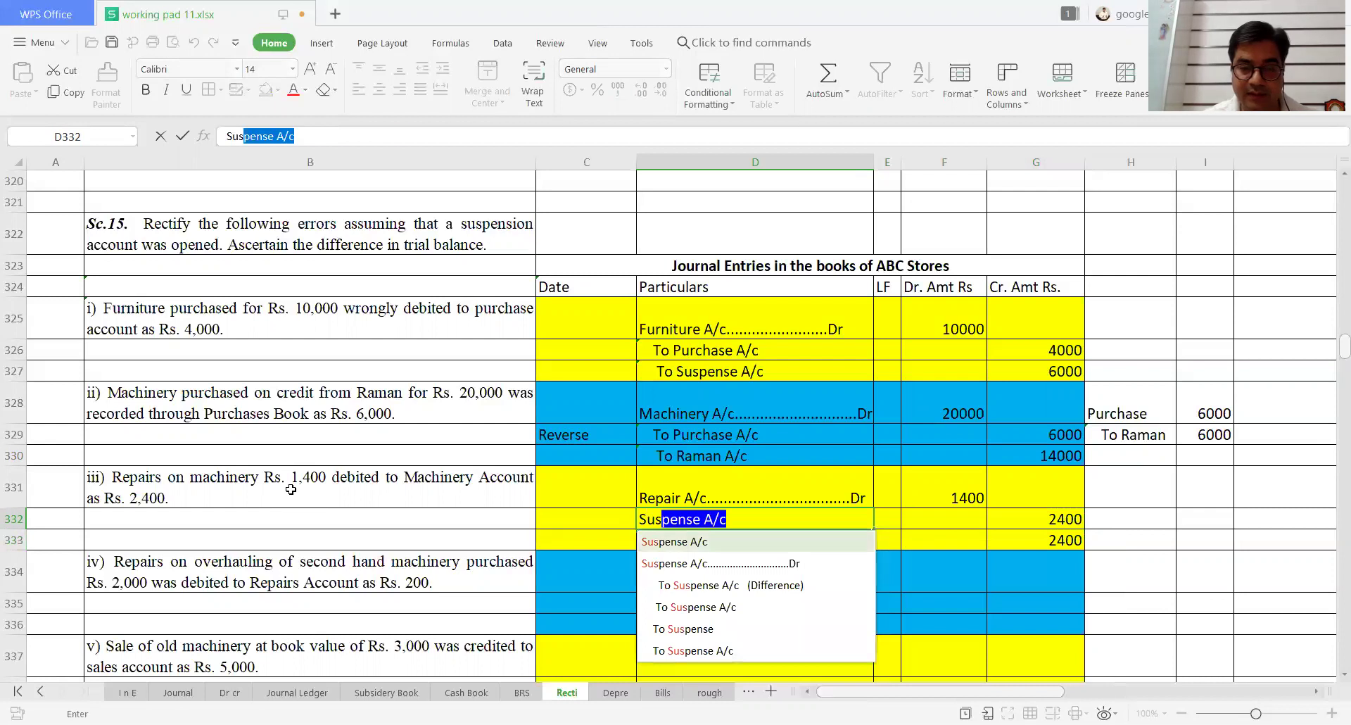
{"action": "key", "text": "Down"}
{"action": "key", "text": "Return"}
{"action": "key", "text": "Tab"}
{"action": "key", "text": "Tab"}
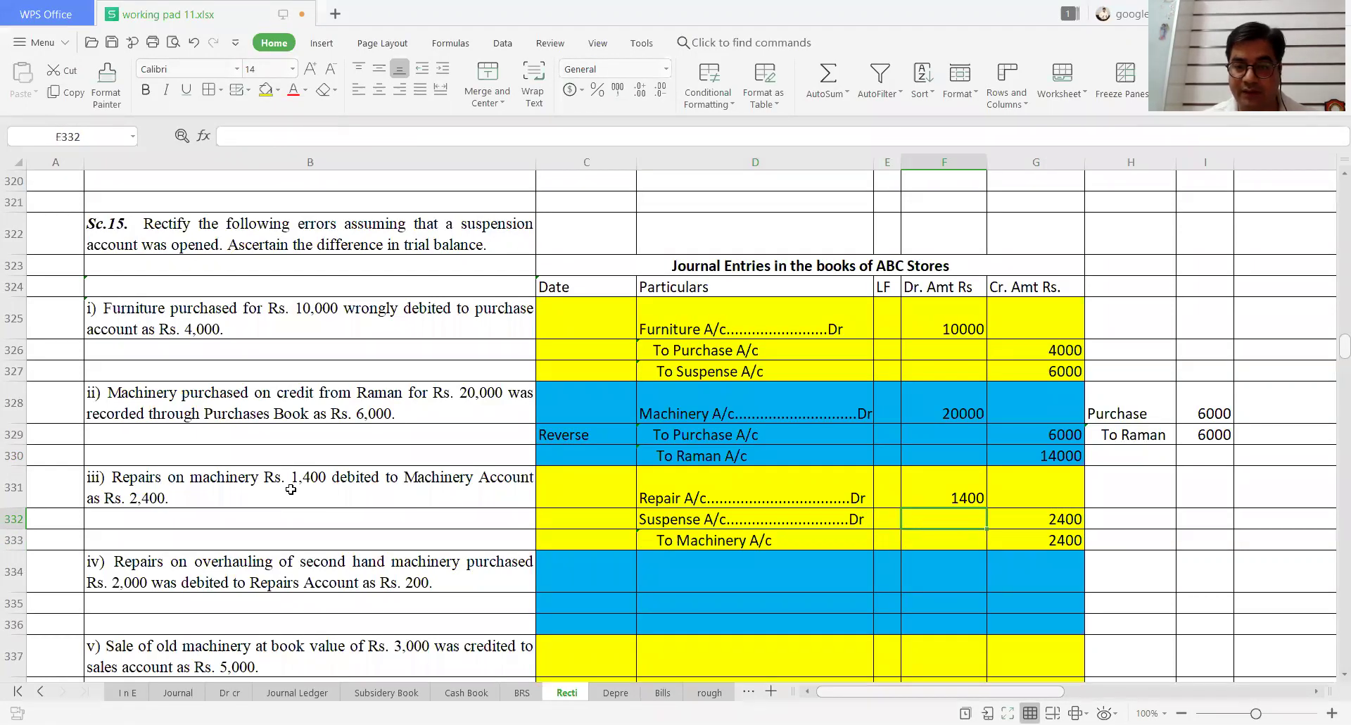
{"action": "type", "text": "1000"}
{"action": "key", "text": "Return"}
{"action": "key", "text": "Return"}
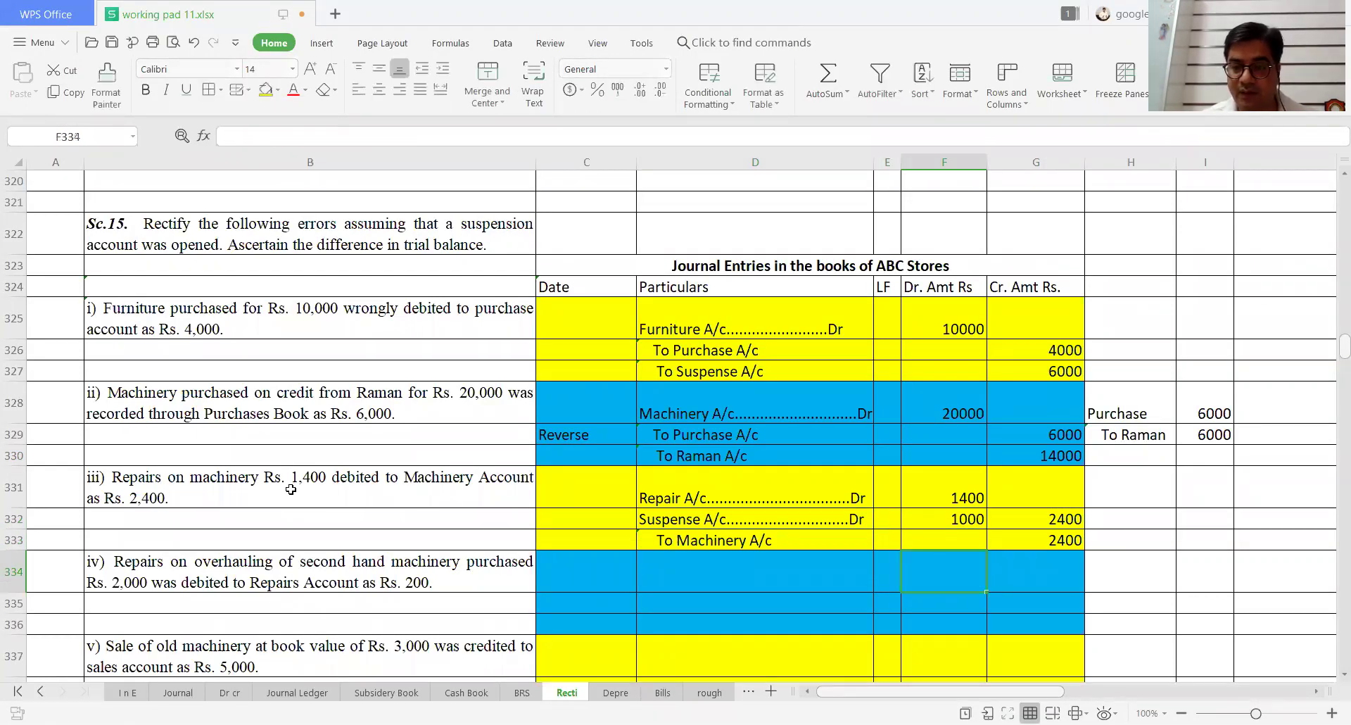
Step: Clear the leftover credit amount in G332 on the suspense line
{"action": "key", "text": "Up"}
{"action": "key", "text": "Up"}
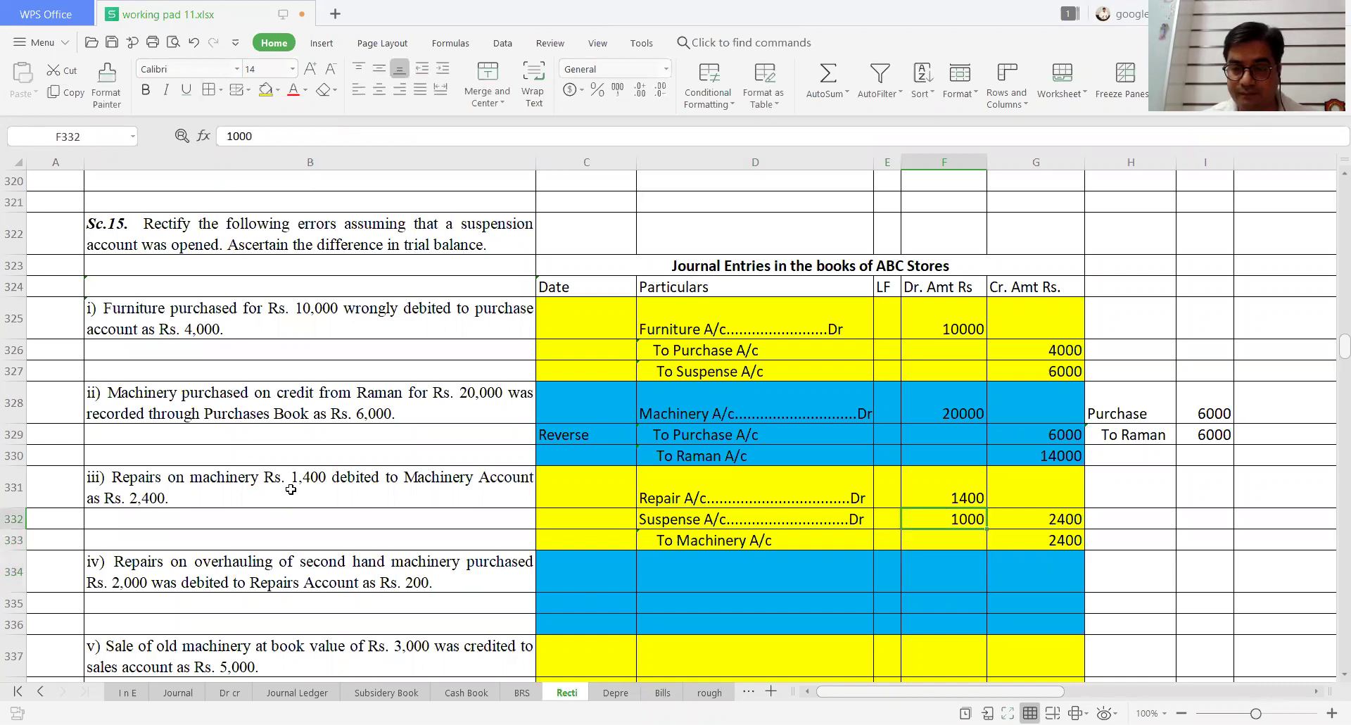
{"action": "key", "text": "Right"}
{"action": "key", "text": "Delete"}
{"action": "key", "text": "Down"}
{"action": "key", "text": "Down"}
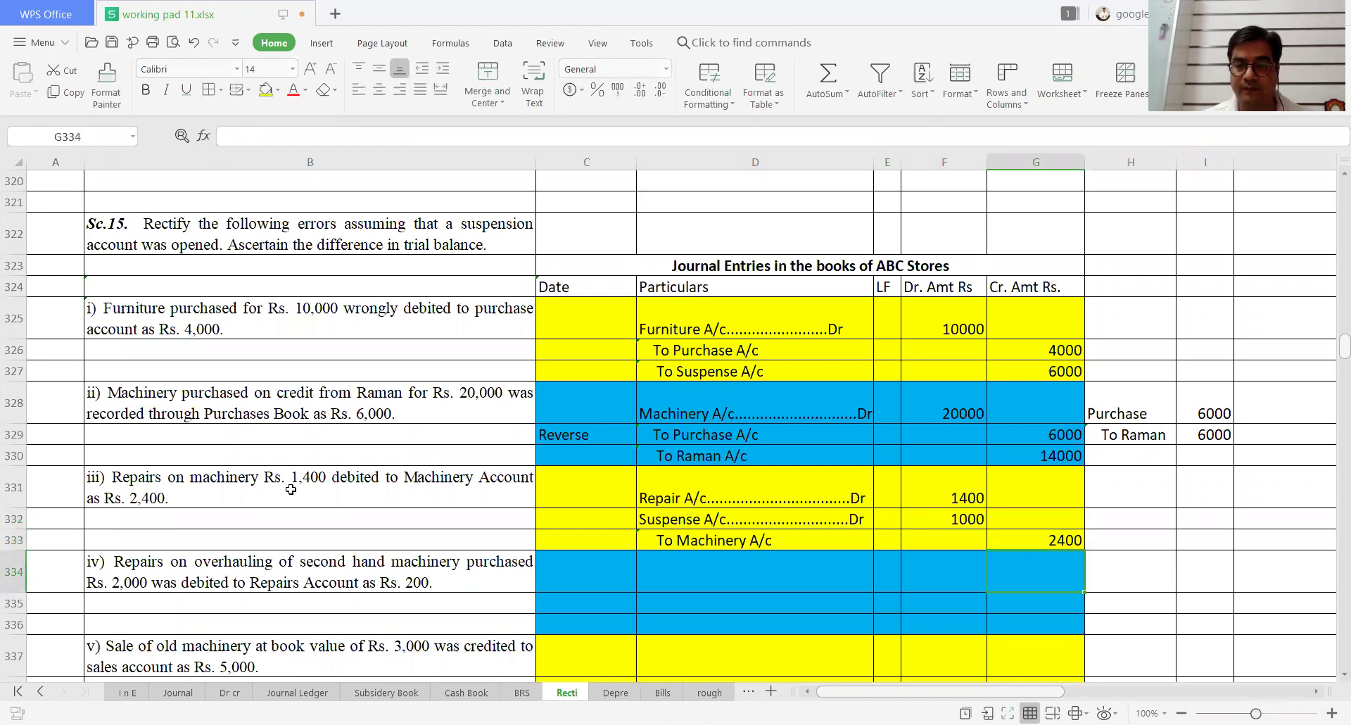
Step: Enter the "Machinery A/c" debit line for Sc.15 error iv in D334
{"action": "key", "text": "Left"}
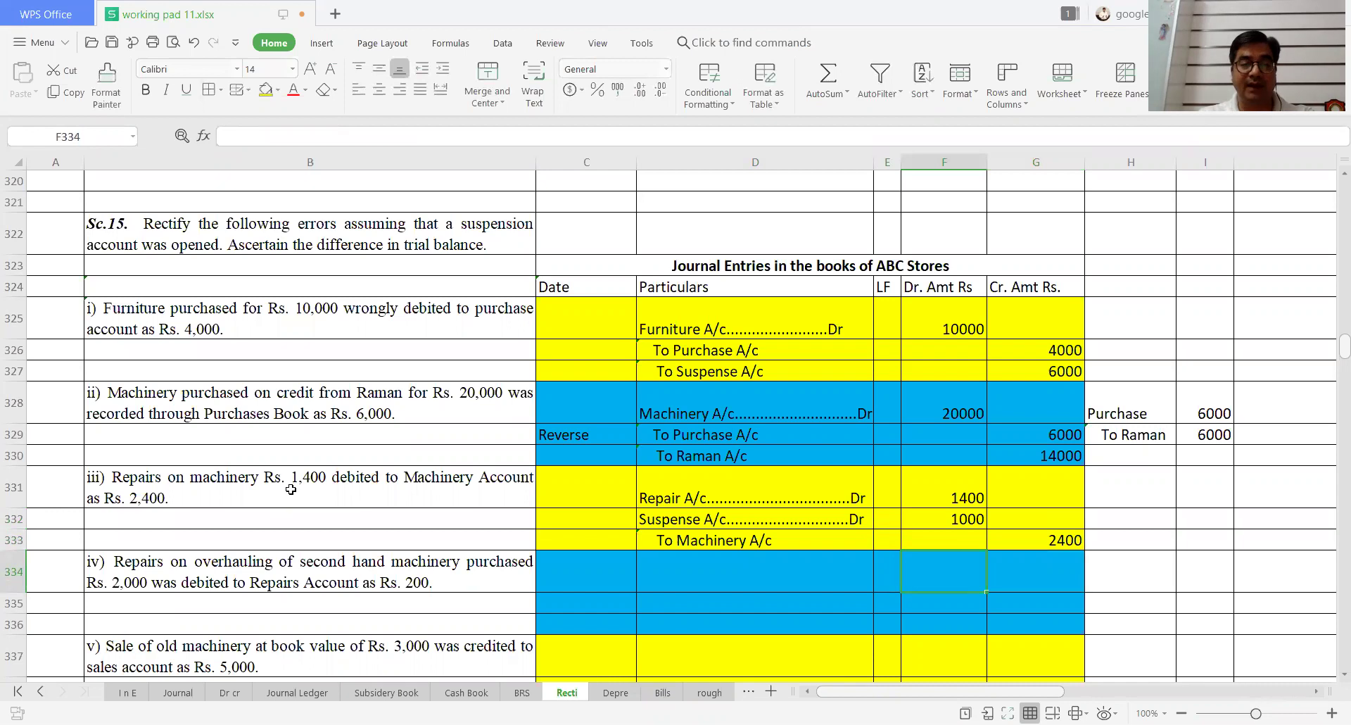
{"action": "key", "text": "Left"}
{"action": "key", "text": "Left"}
{"action": "key", "text": "Left"}
{"action": "key", "text": "Left"}
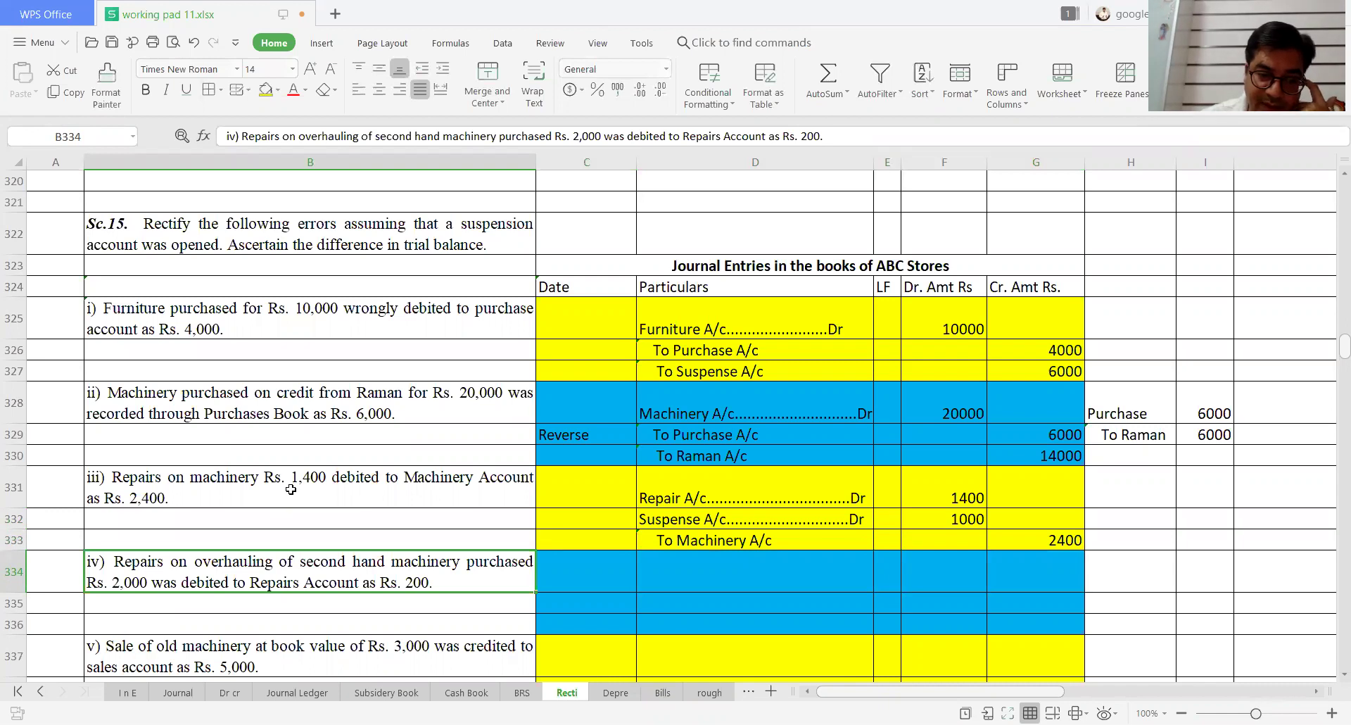
{"action": "key", "text": "Right"}
{"action": "key", "text": "Right"}
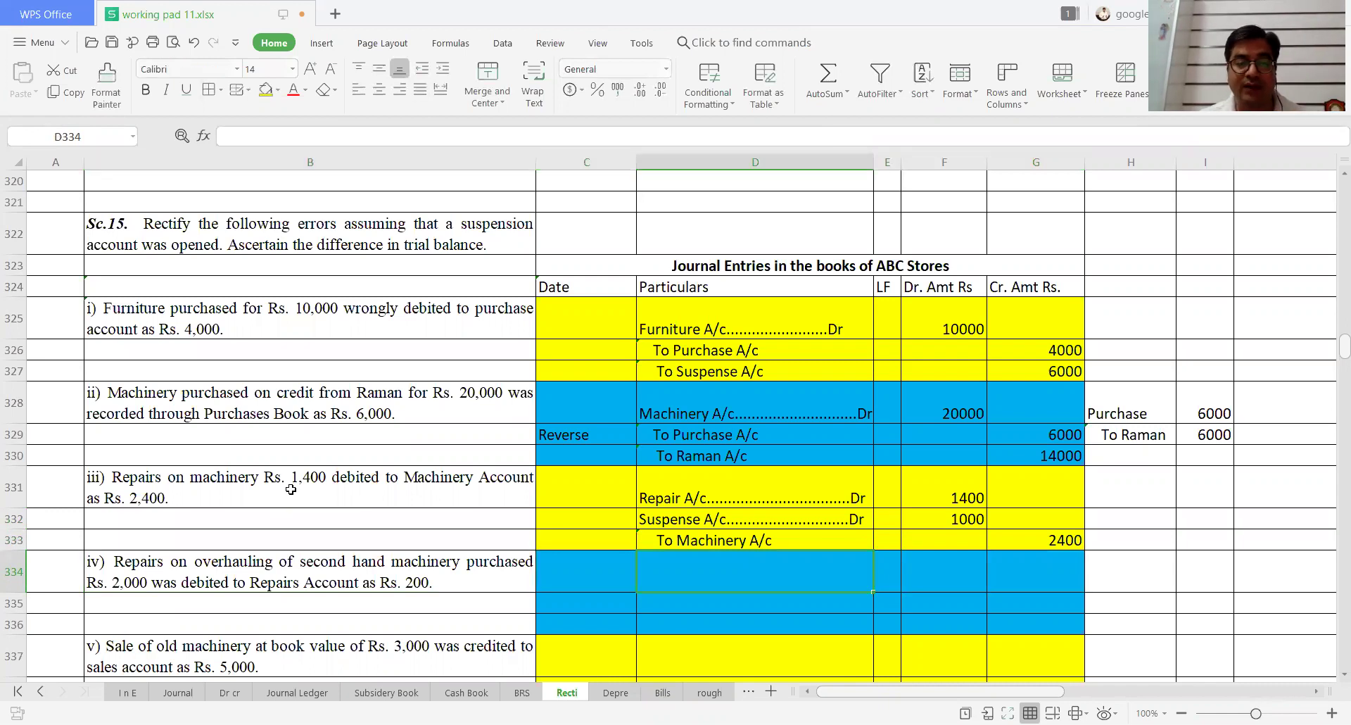
{"action": "type", "text": "MA"}
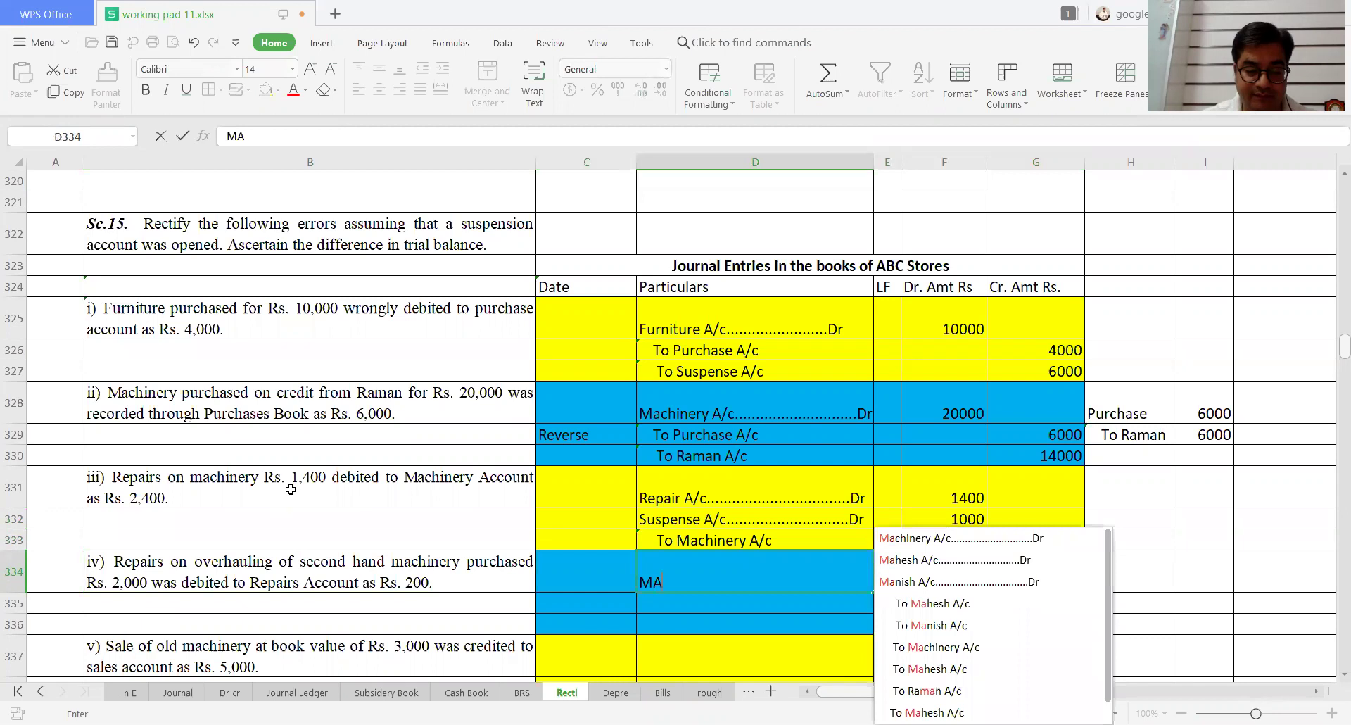
{"action": "type", "text": "chiner"}
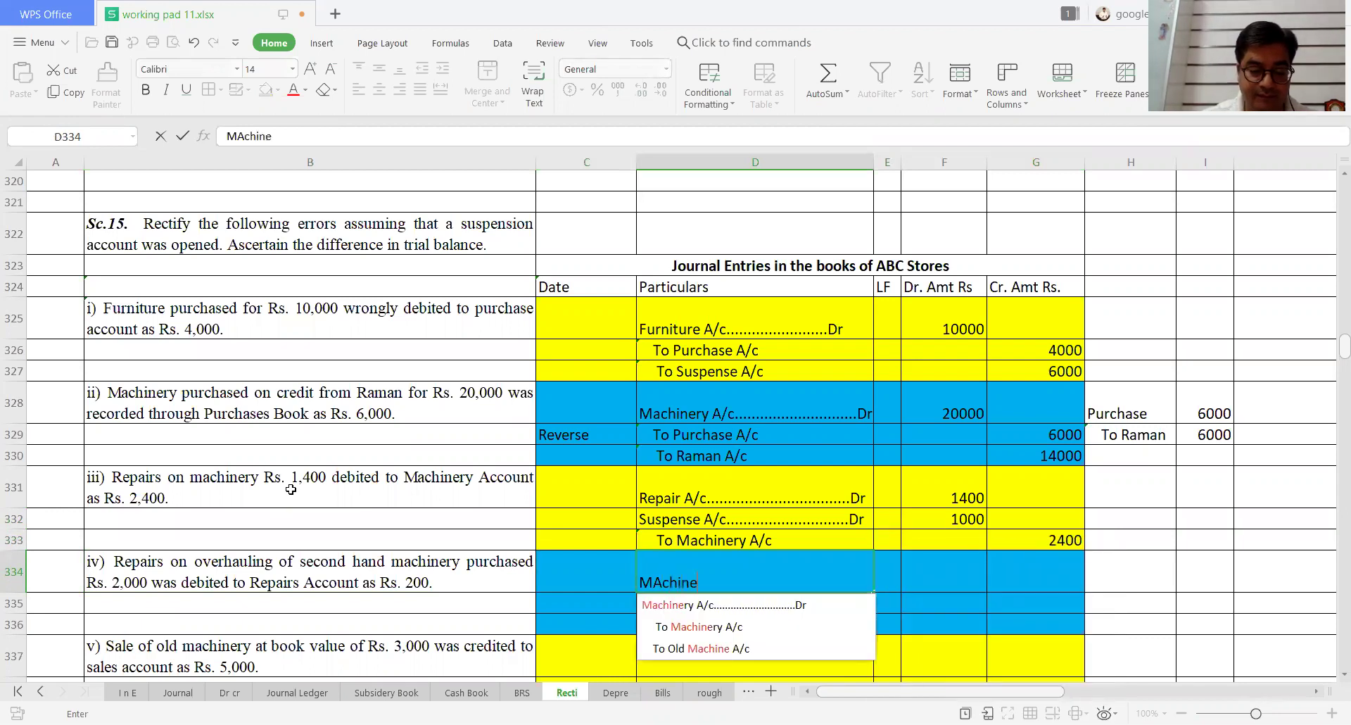
{"action": "key", "text": "Down"}
{"action": "key", "text": "Return"}
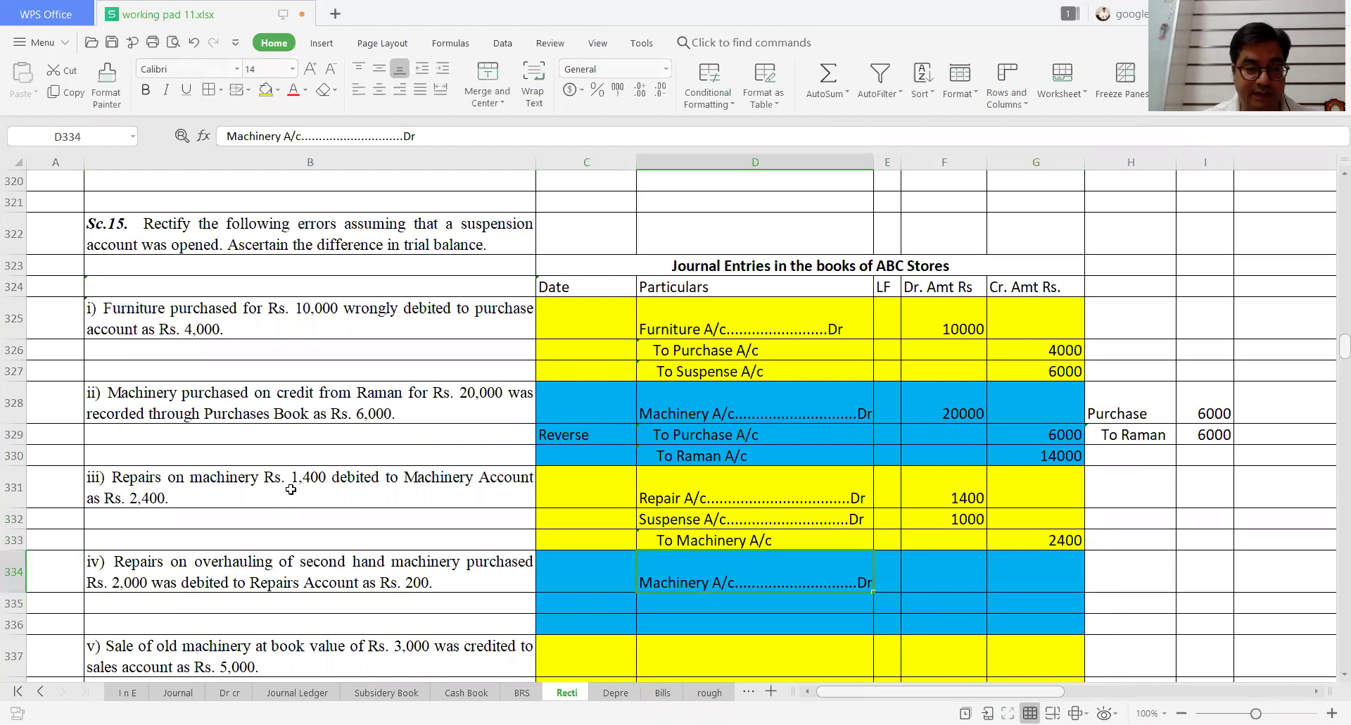
Step: Enter 2000 as the debit amount of the machinery line for Sc.15 error iv in F334
{"action": "key", "text": "Right"}
{"action": "key", "text": "Right"}
{"action": "type", "text": "2000"}
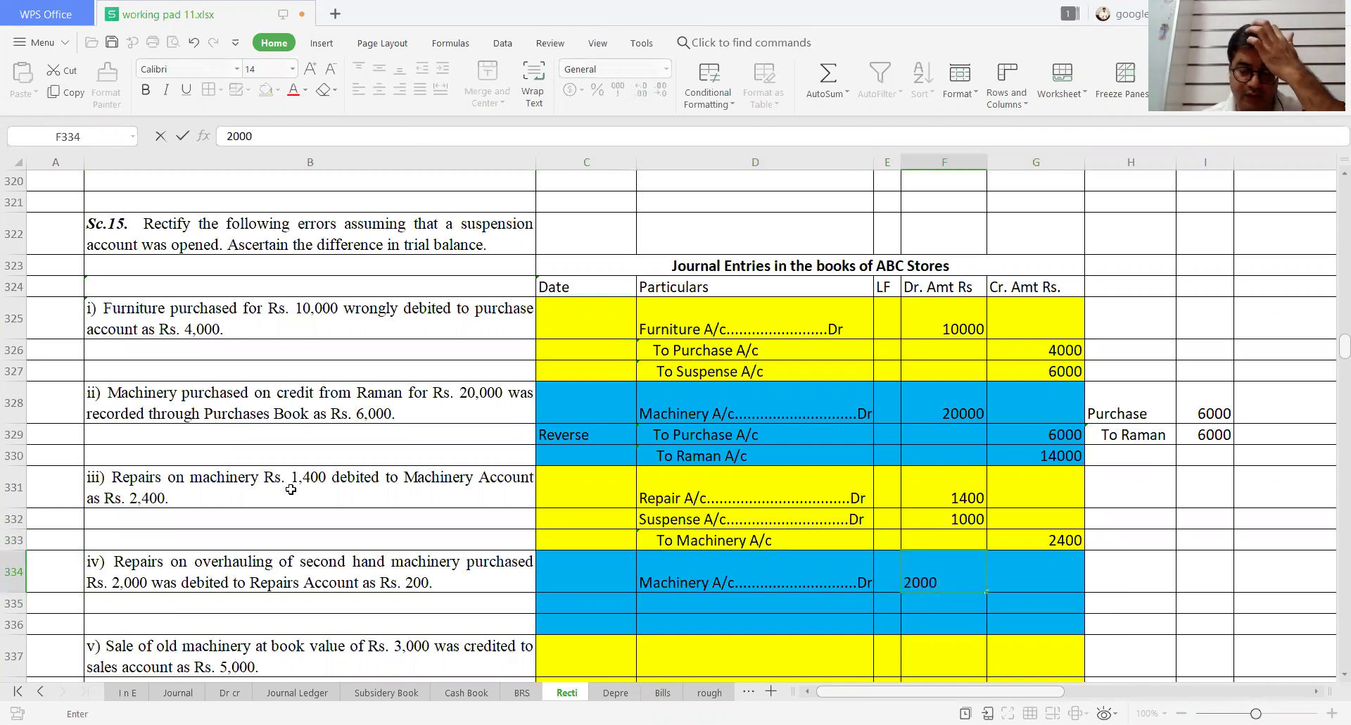
{"action": "key", "text": "Return"}
Step: Add the credit line "To Repair A/c" in D335 with 200 as its credit amount in G335
{"action": "key", "text": "Left"}
{"action": "key", "text": "Left"}
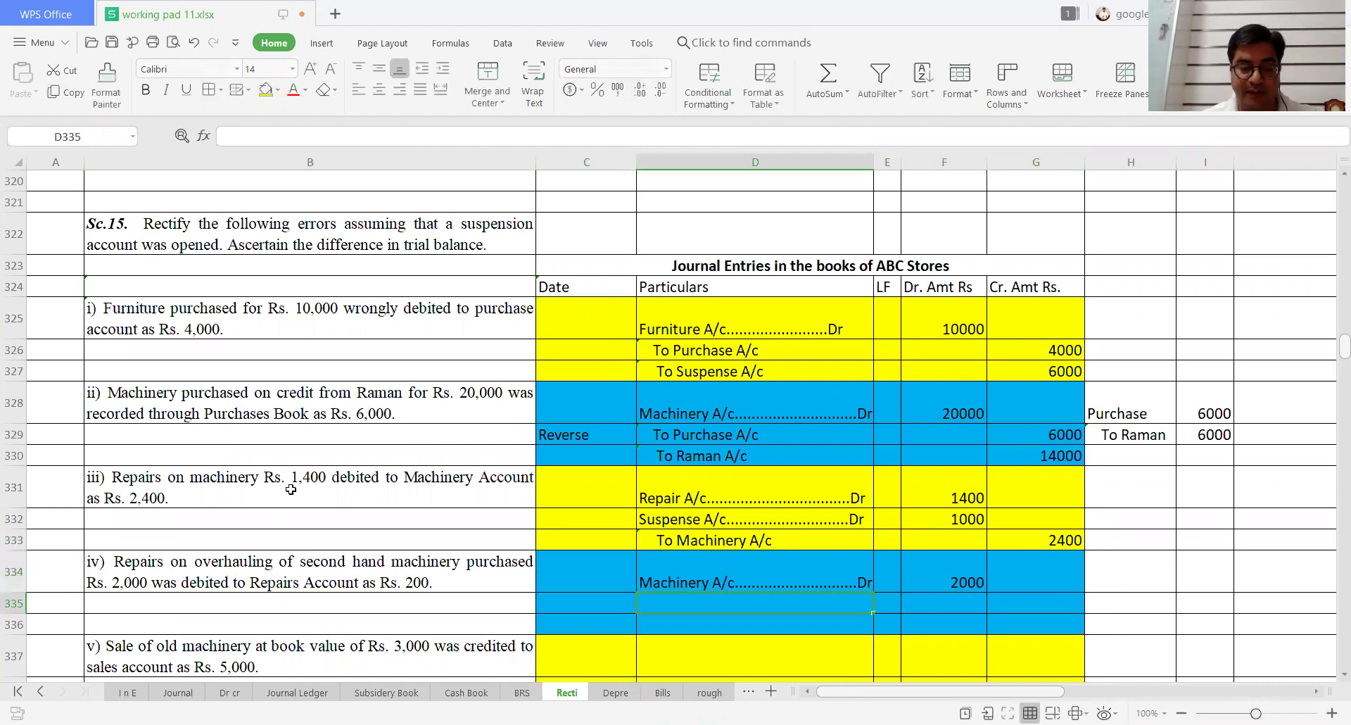
{"action": "type", "text": "To"}
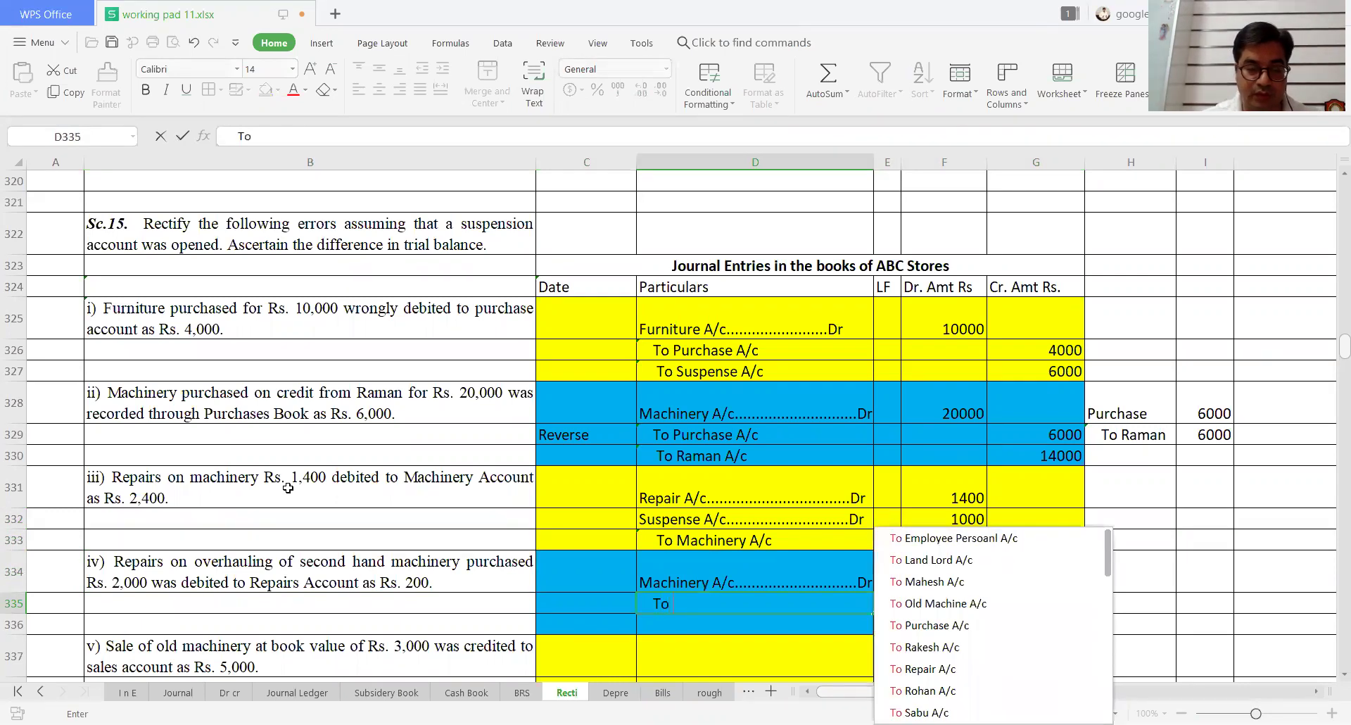
{"action": "type", "text": " Repair"}
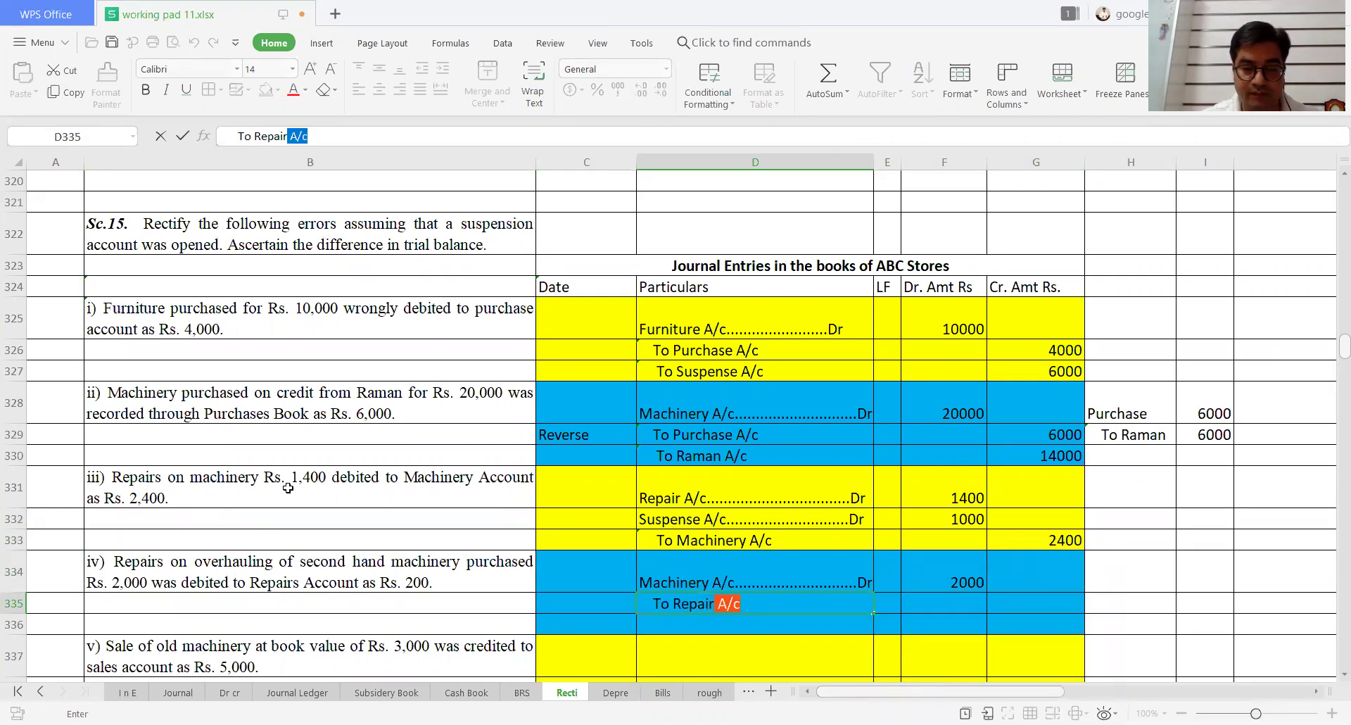
{"action": "key", "text": "Return"}
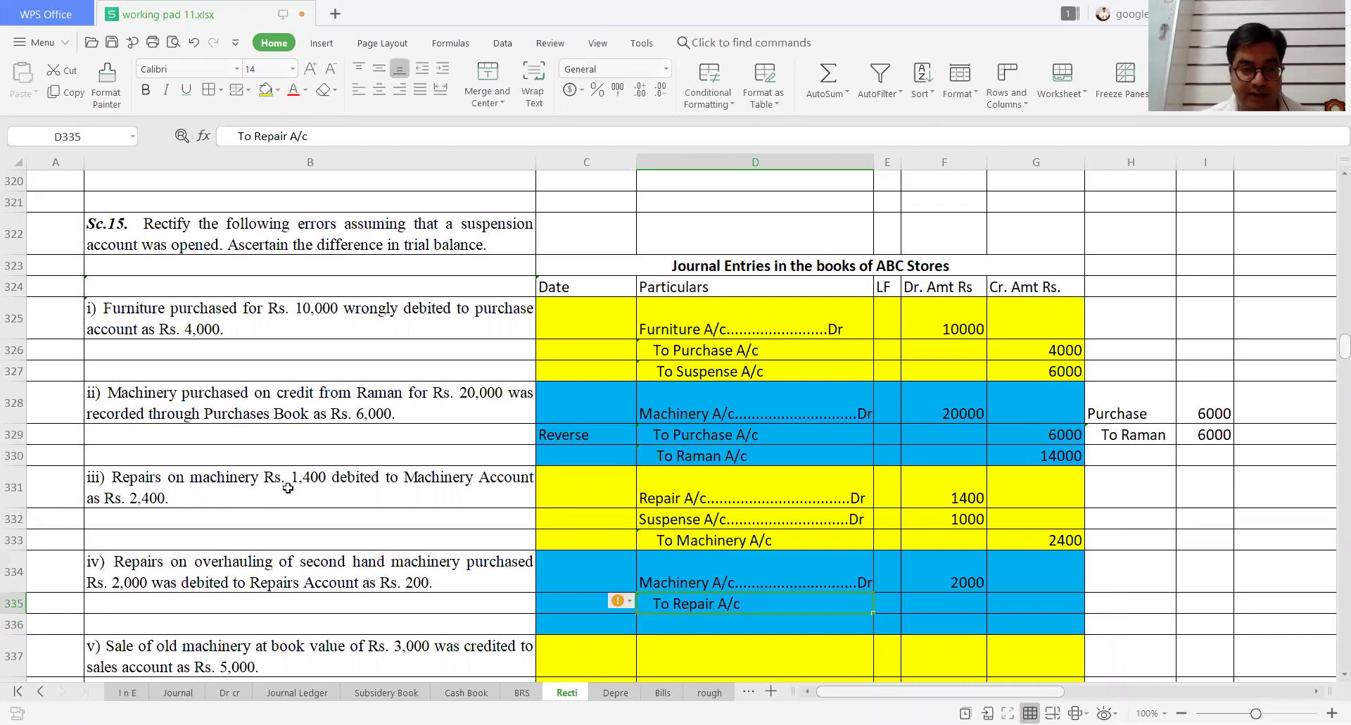
{"action": "key", "text": "Right"}
{"action": "key", "text": "Right"}
{"action": "key", "text": "Right"}
{"action": "type", "text": "200"}
{"action": "key", "text": "Return"}
Step: Add the credit line "To Suspense A/c" in D336 with 1800 as its credit amount in G336
{"action": "key", "text": "Left"}
{"action": "key", "text": "Left"}
{"action": "key", "text": "Left"}
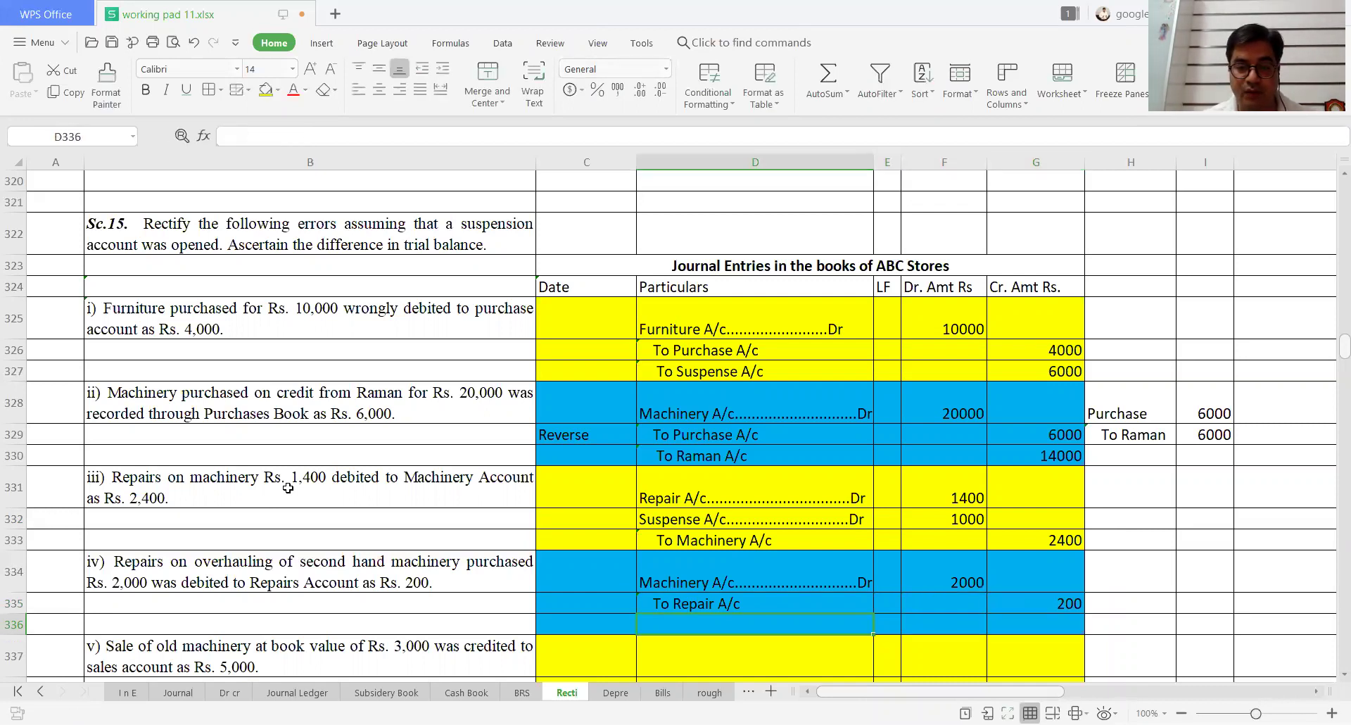
{"action": "type", "text": "To Suspense"}
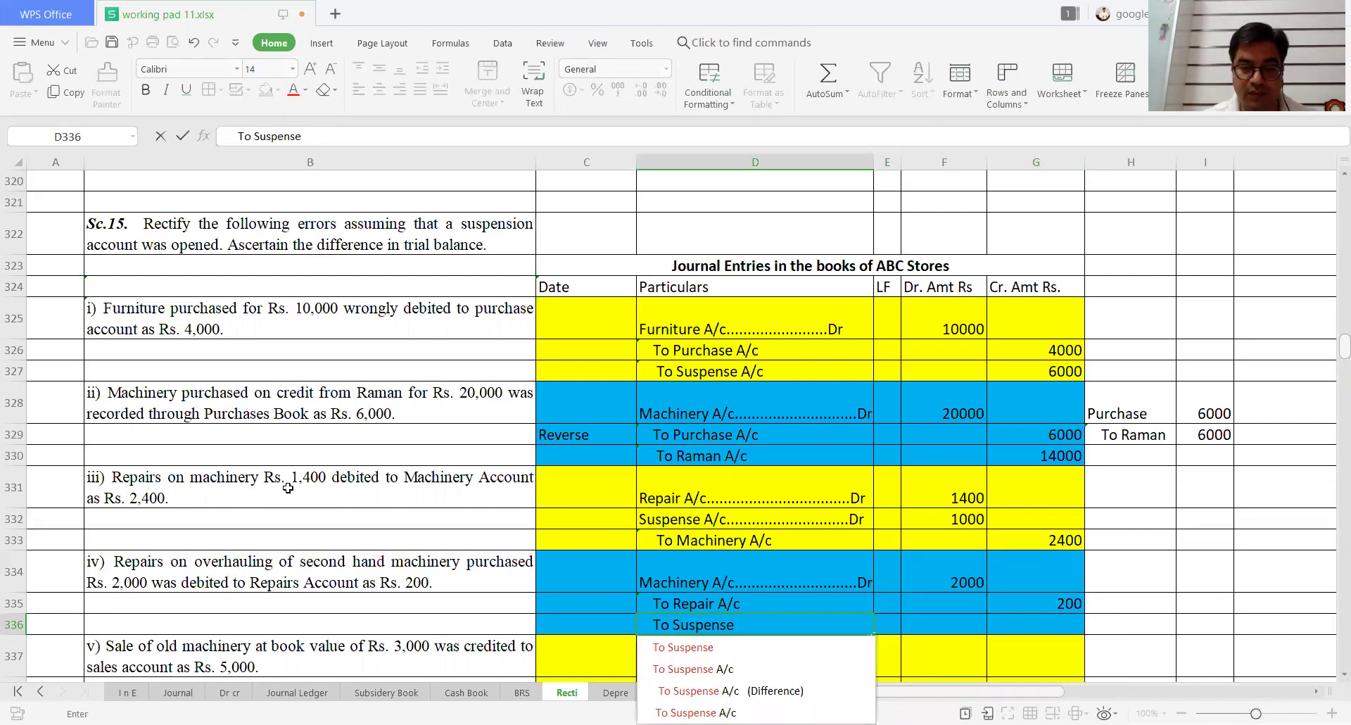
{"action": "key", "text": "Down"}
{"action": "key", "text": "Down"}
{"action": "key", "text": "Return"}
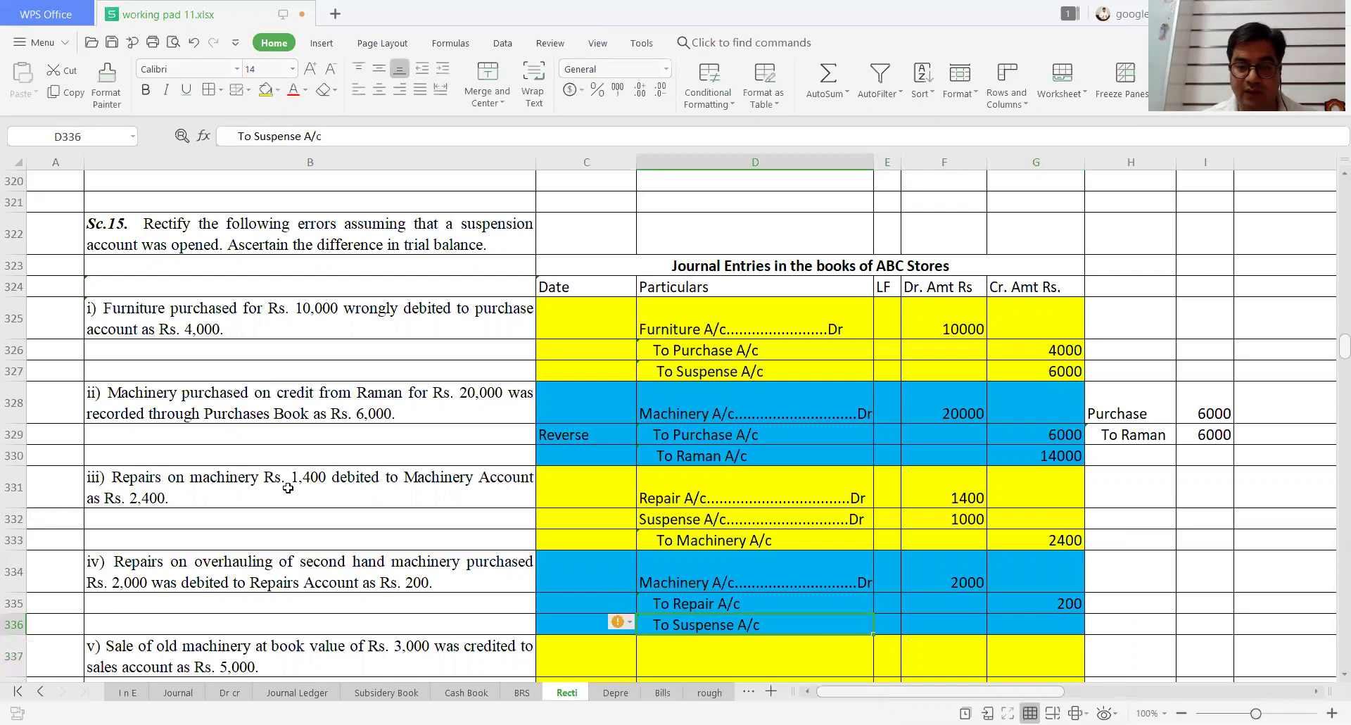
{"action": "key", "text": "Right"}
{"action": "key", "text": "Right"}
{"action": "key", "text": "Right"}
{"action": "type", "text": "1800"}
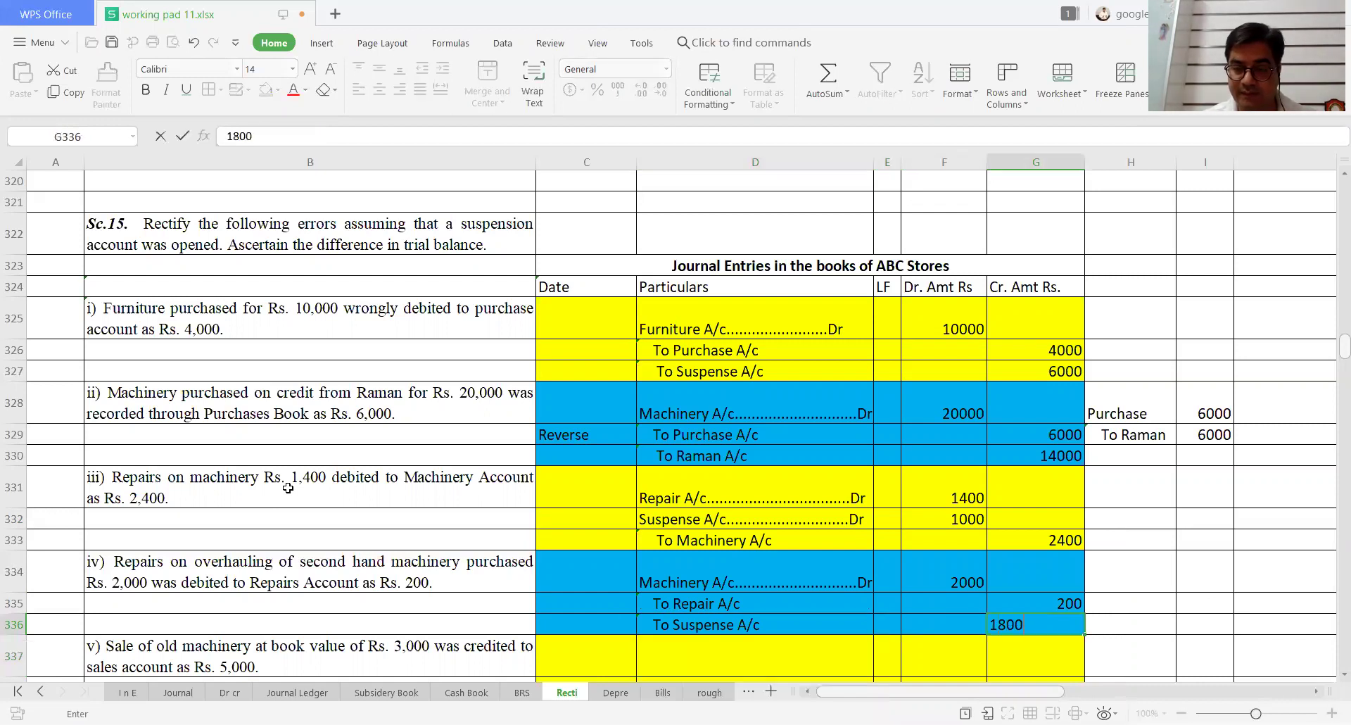
{"action": "key", "text": "Return"}
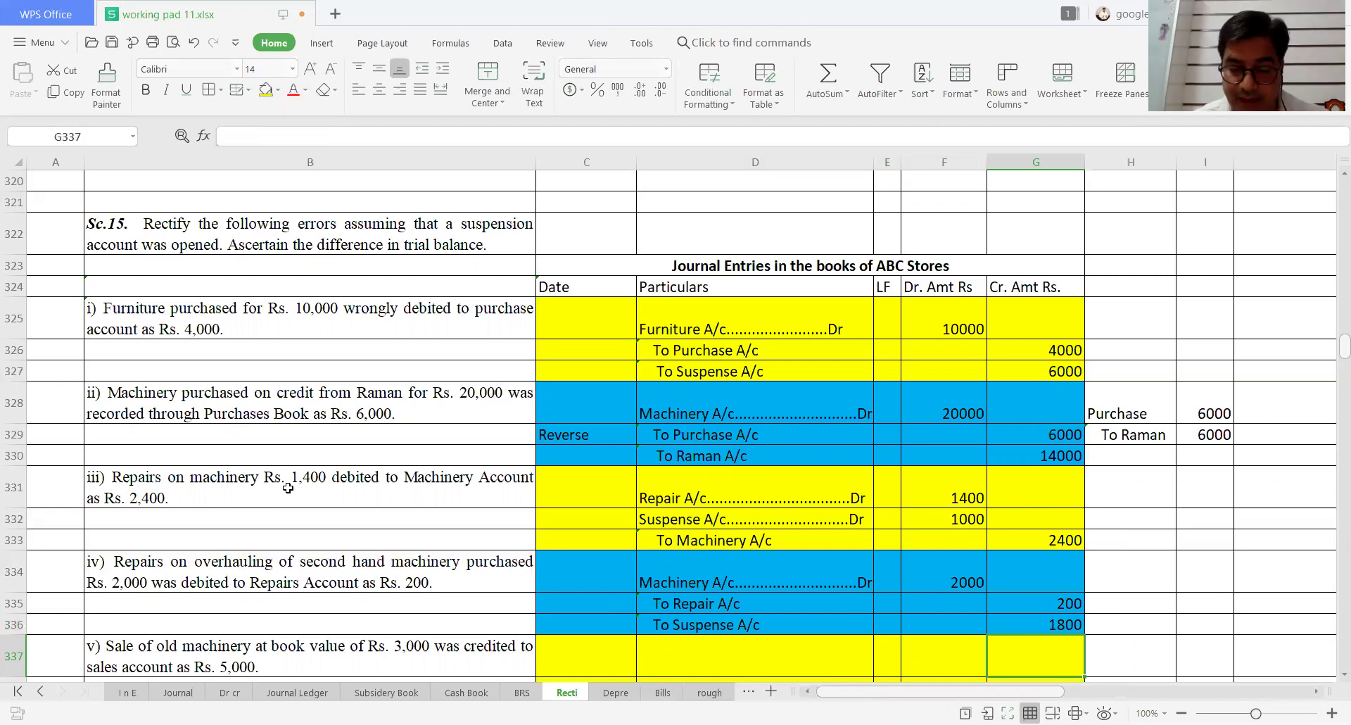
Step: Enter the "Sales A/c" debit line for Sc.15 error v in D337
{"action": "scroll", "coordinate": [288, 488], "scroll_direction": "down", "scroll_amount": 2}
{"action": "key", "text": "Down"}
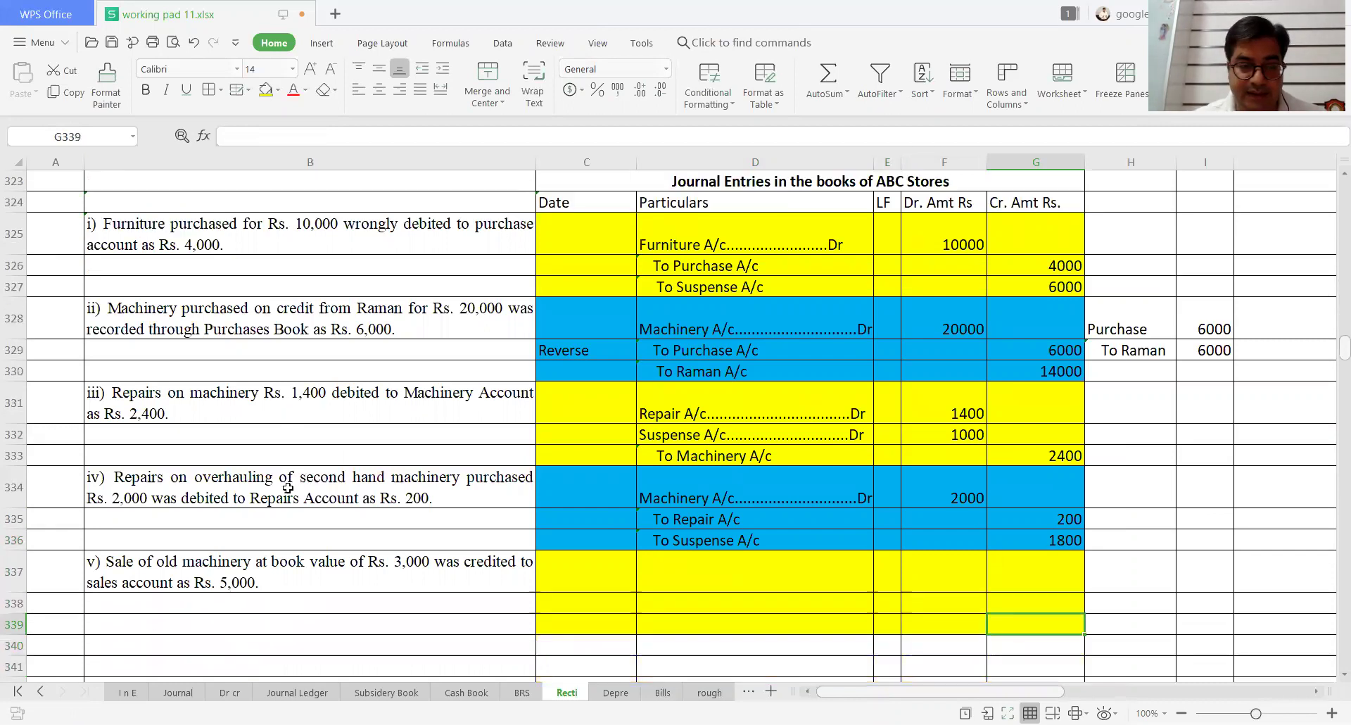
{"action": "key", "text": "Left"}
{"action": "key", "text": "Left"}
{"action": "key", "text": "Left"}
{"action": "key", "text": "Left"}
{"action": "key", "text": "Up"}
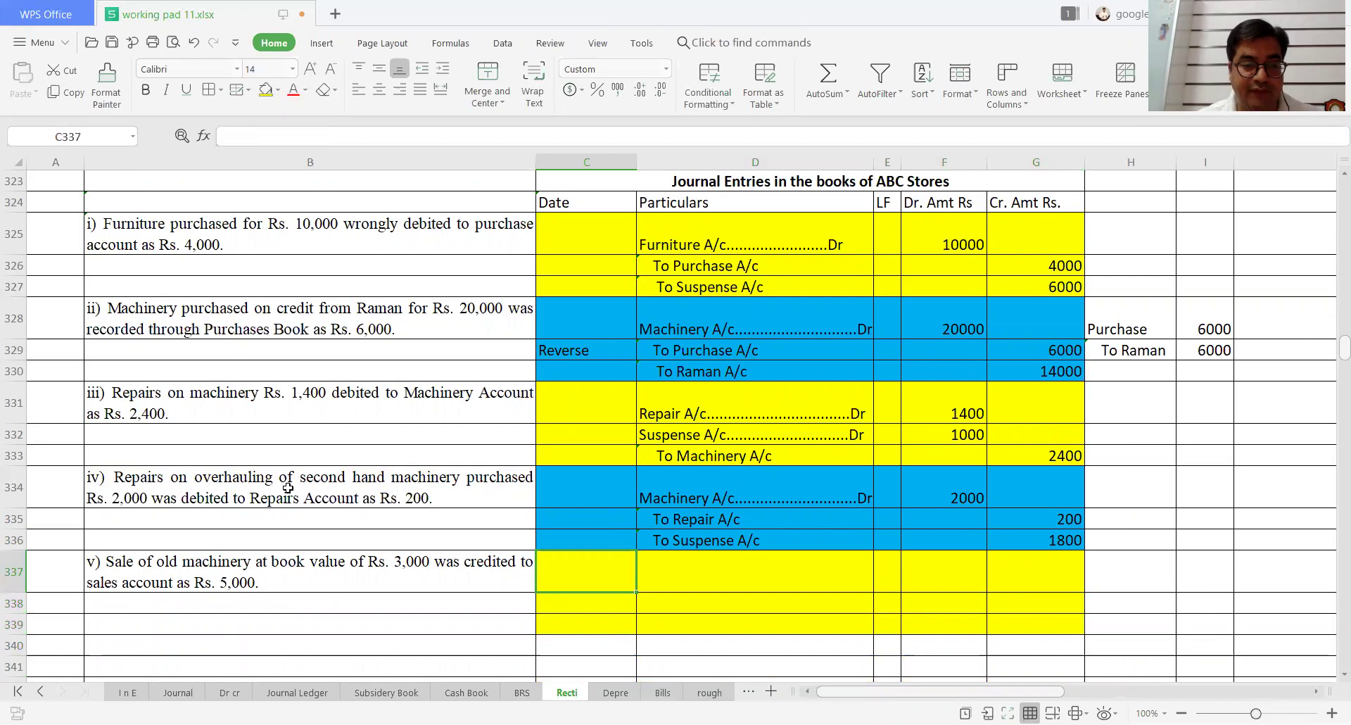
{"action": "key", "text": "Right"}
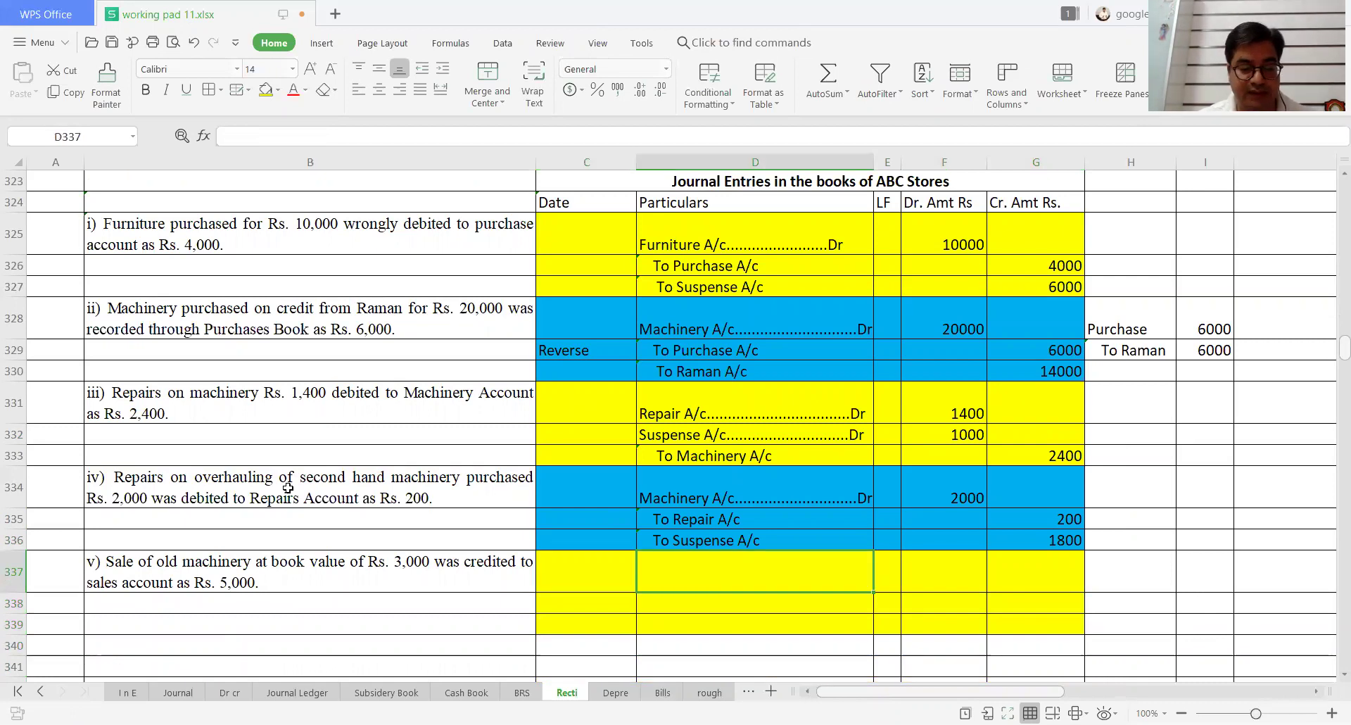
{"action": "type", "text": "Sales"}
{"action": "key", "text": "Down"}
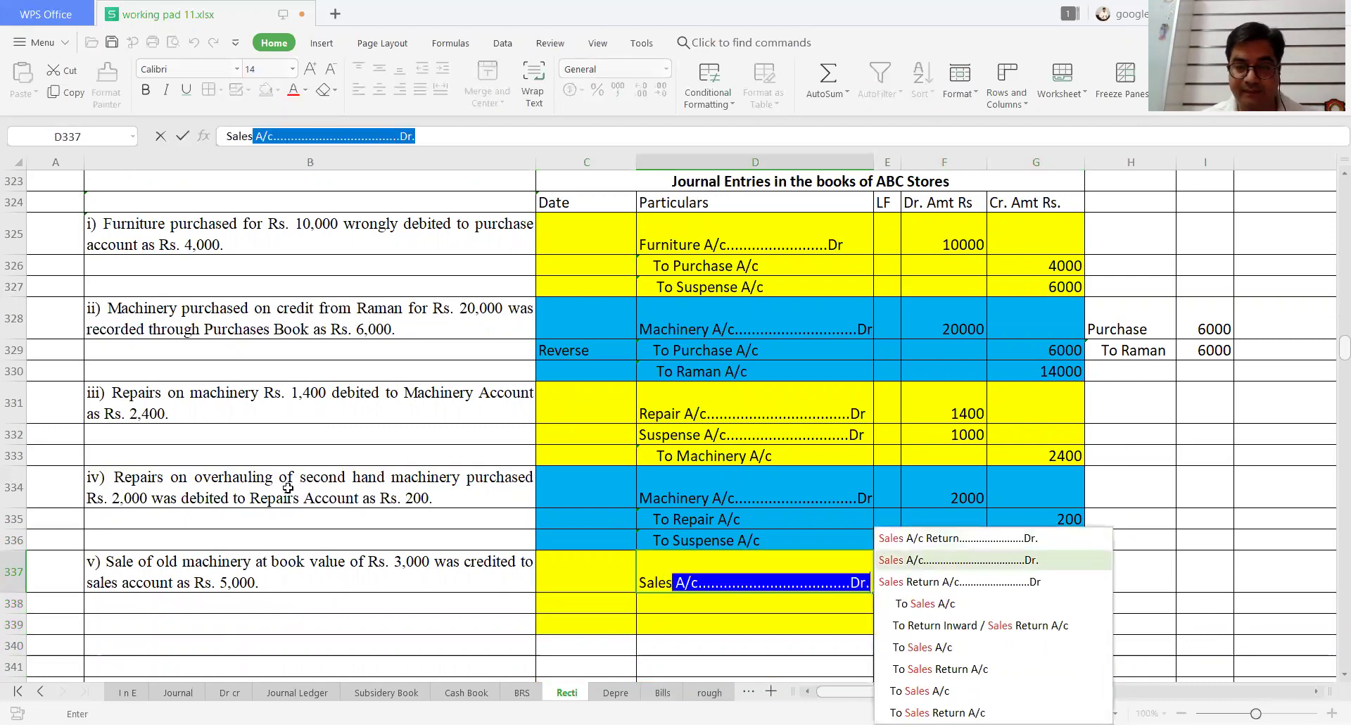
{"action": "key", "text": "Return"}
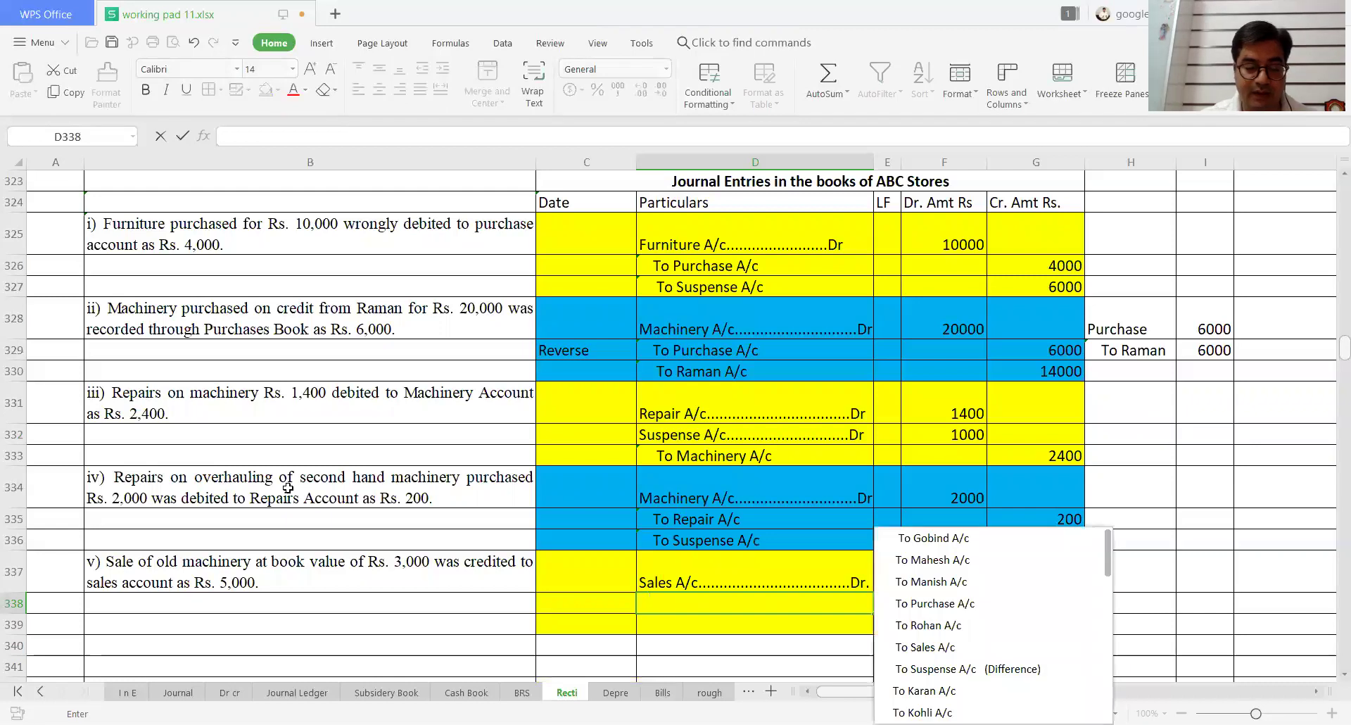
Step: Enter the credit line "To MAchinery A/c" in D338 below the sales debit line
{"action": "type", "text": "To"}
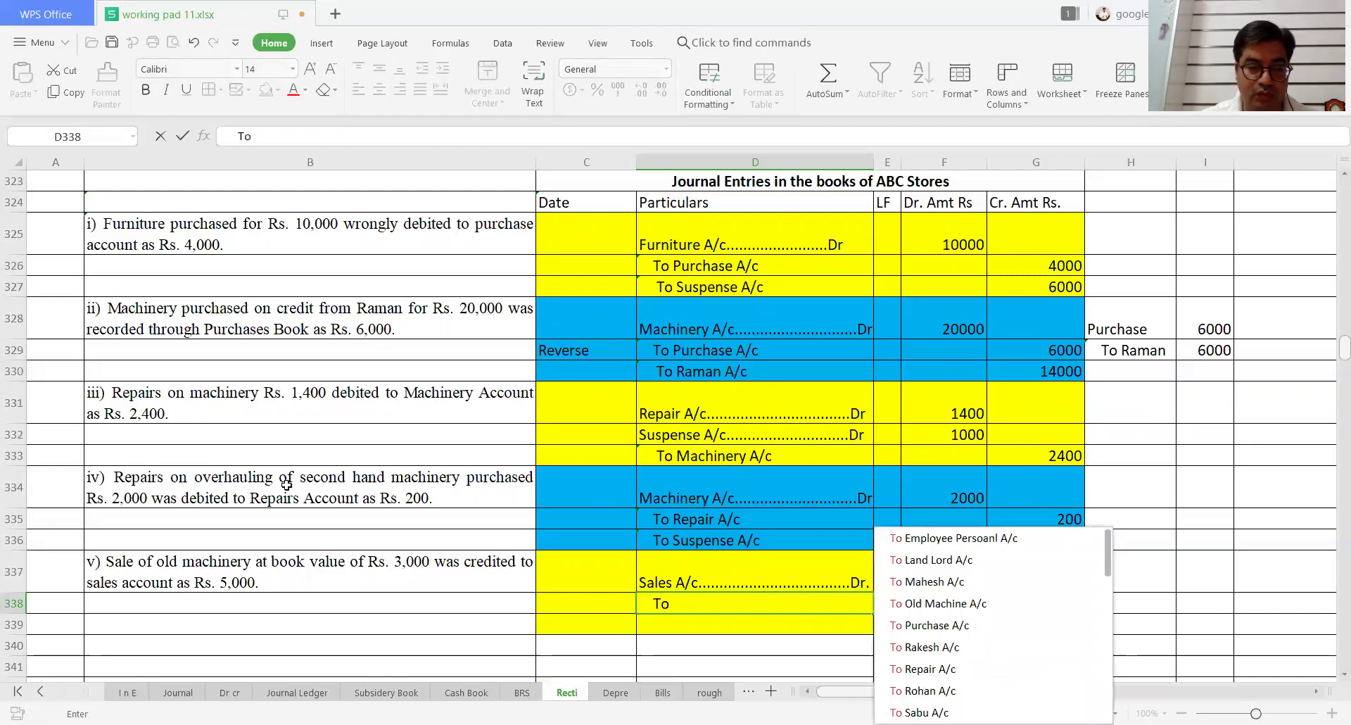
{"action": "type", "text": " MAchinery A"}
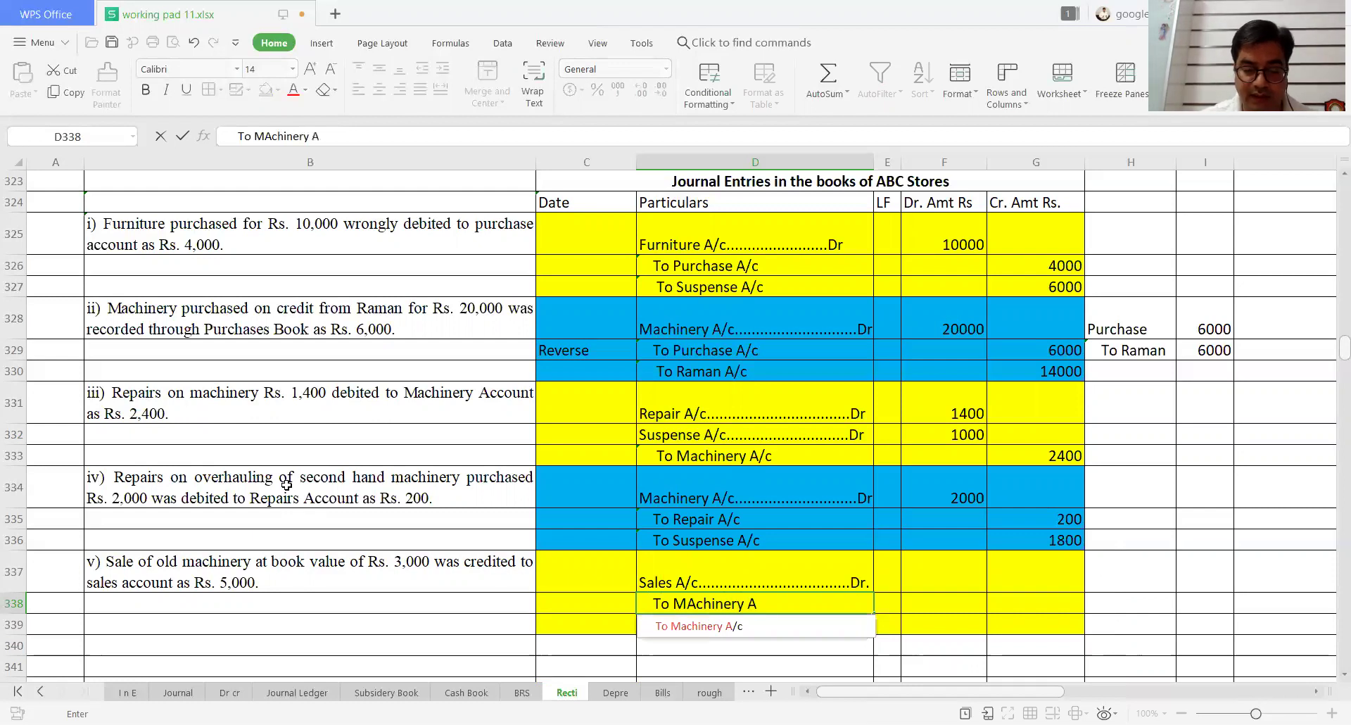
{"action": "type", "text": "/c"}
{"action": "key", "text": "Return"}
Step: Fill in the error v amounts: debit 5000 in F337, and credits 3000 in G338 and 2000 in G339
{"action": "key", "text": "Up"}
{"action": "key", "text": "Up"}
{"action": "key", "text": "Right"}
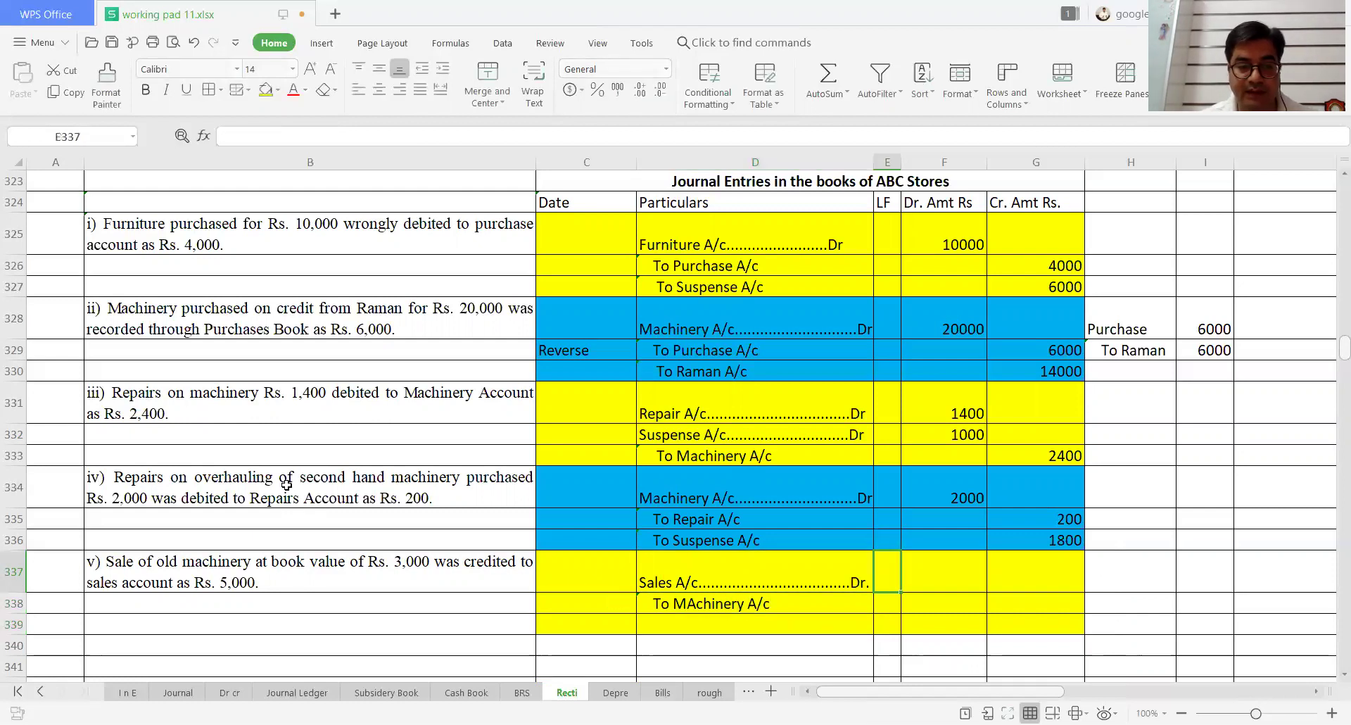
{"action": "key", "text": "Right"}
{"action": "type", "text": "5000"}
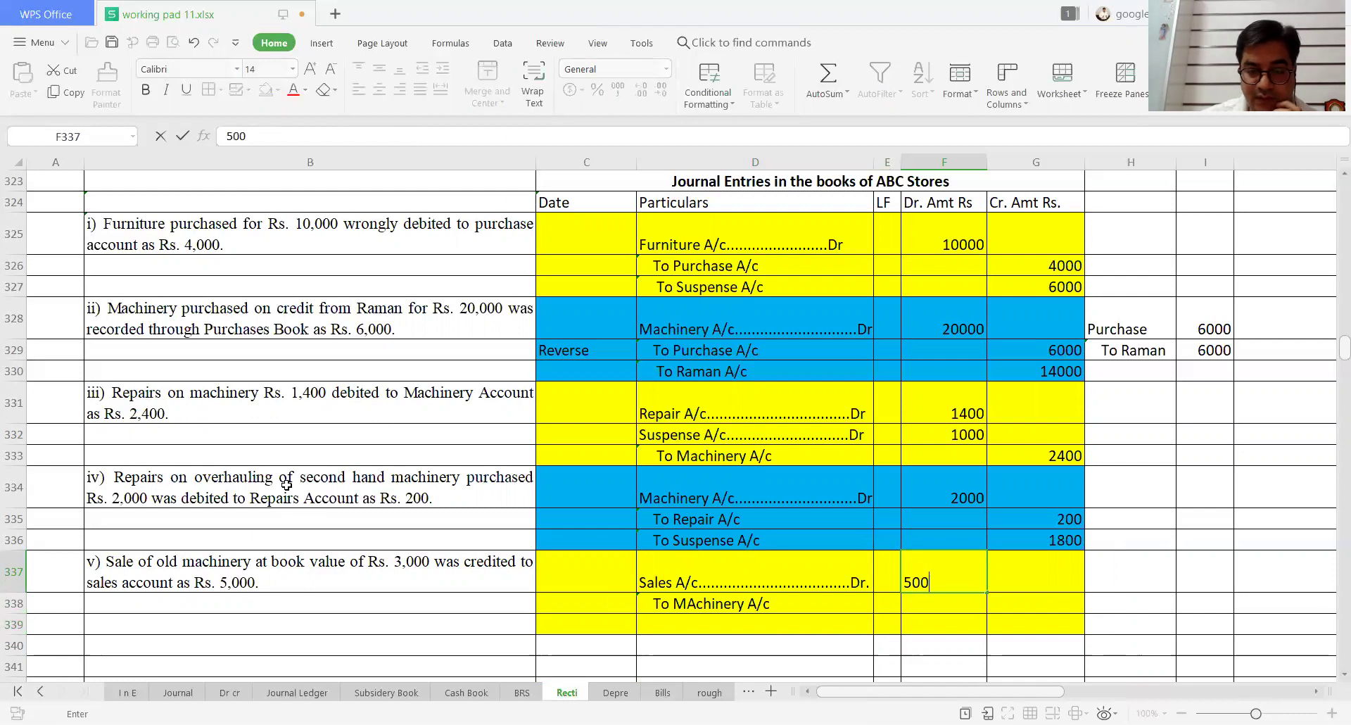
{"action": "key", "text": "Return"}
{"action": "key", "text": "Right"}
{"action": "type", "text": "3000"}
{"action": "key", "text": "Return"}
{"action": "type", "text": "2000"}
Step: Enter the credit line "To Suspense A/c" in D339 to complete the error v entry
{"action": "key", "text": "Left"}
{"action": "key", "text": "Left"}
{"action": "key", "text": "Left"}
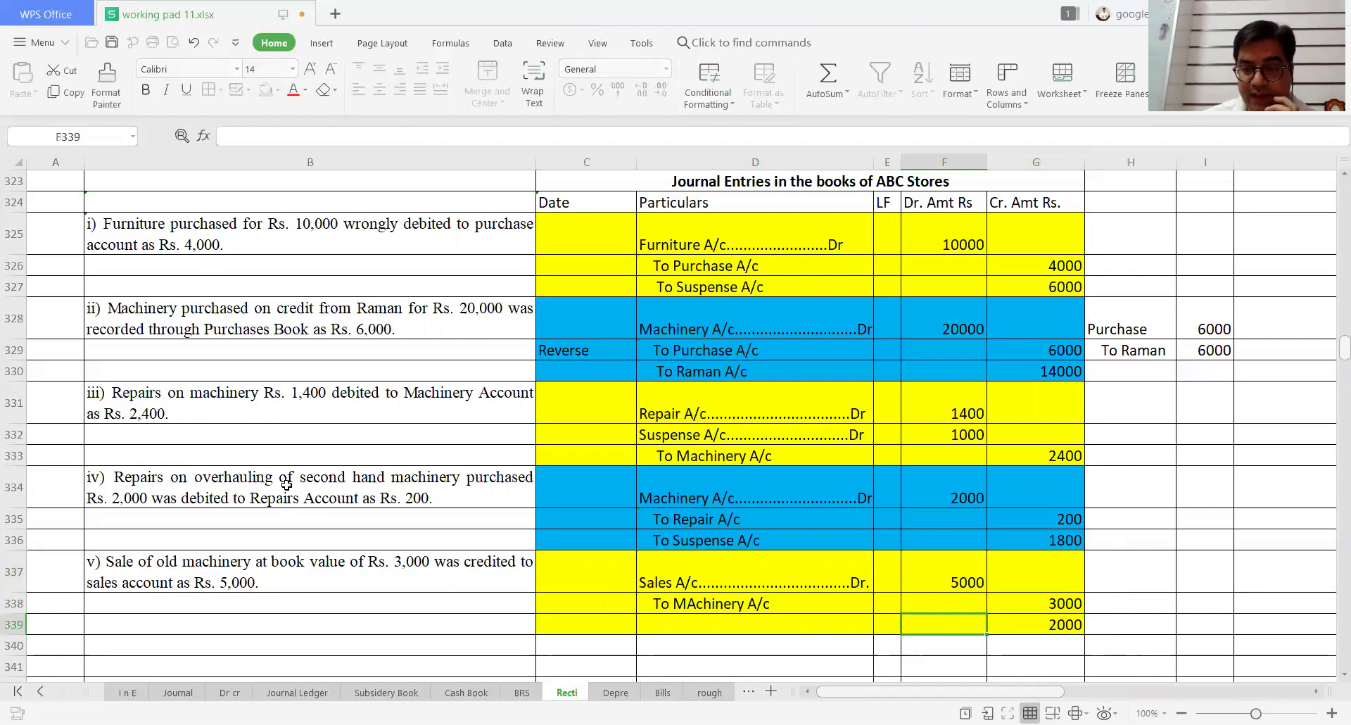
{"action": "key", "text": "alt+Down"}
{"action": "type", "text": "To Su"}
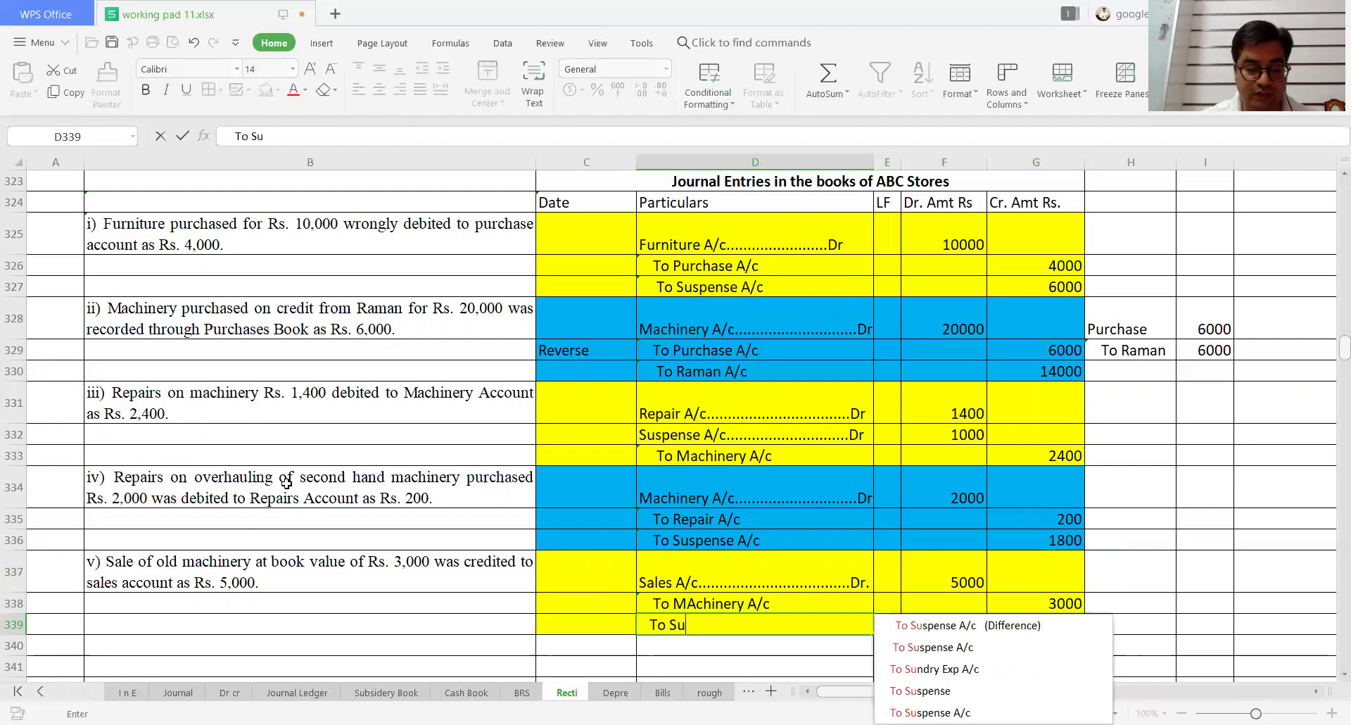
{"action": "type", "text": "spense A/c"}
{"action": "key", "text": "Return"}
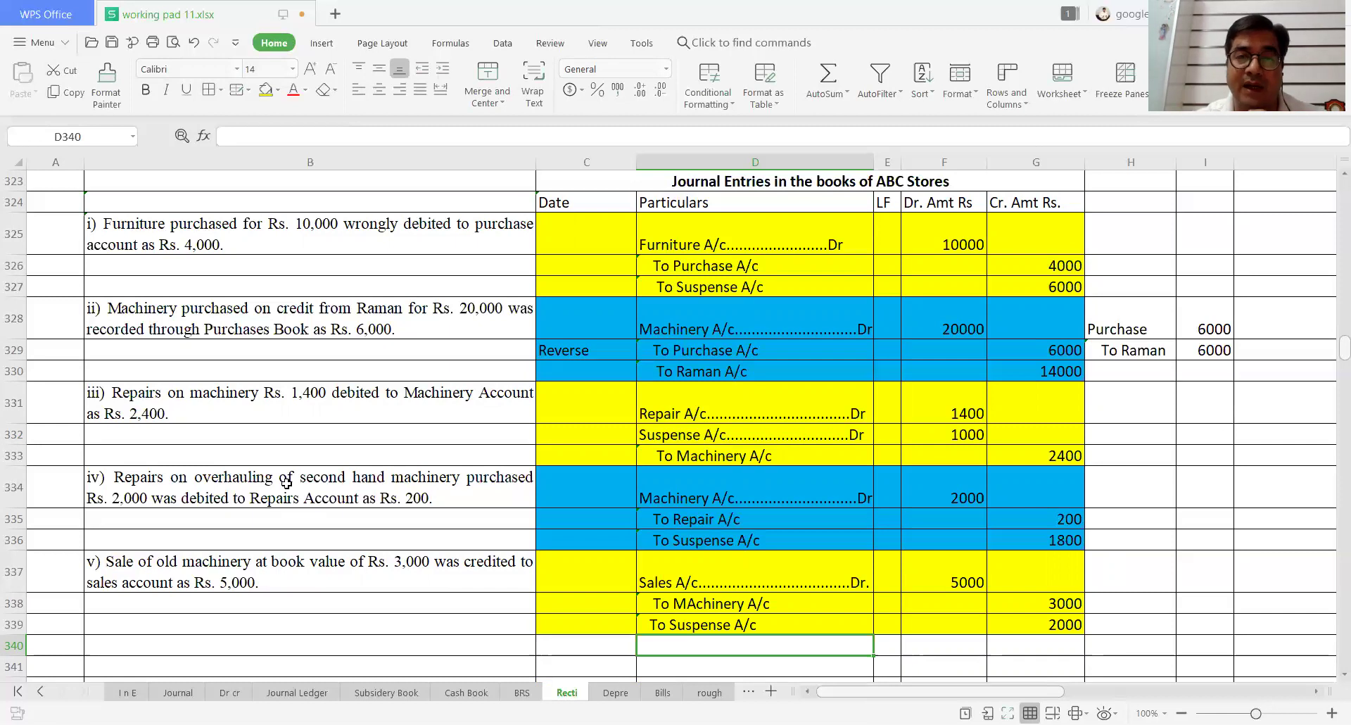
Step: Correct the Sc.16 error i text in B346 by removing the word "not" before "posted as Rs. 400"
{"action": "key", "text": "Down"}
{"action": "key", "text": "Down"}
{"action": "key", "text": "Down"}
{"action": "key", "text": "Down"}
{"action": "key", "text": "Down"}
{"action": "key", "text": "Down"}
{"action": "key", "text": "Down"}
{"action": "key", "text": "Down"}
{"action": "key", "text": "Down"}
{"action": "key", "text": "Down"}
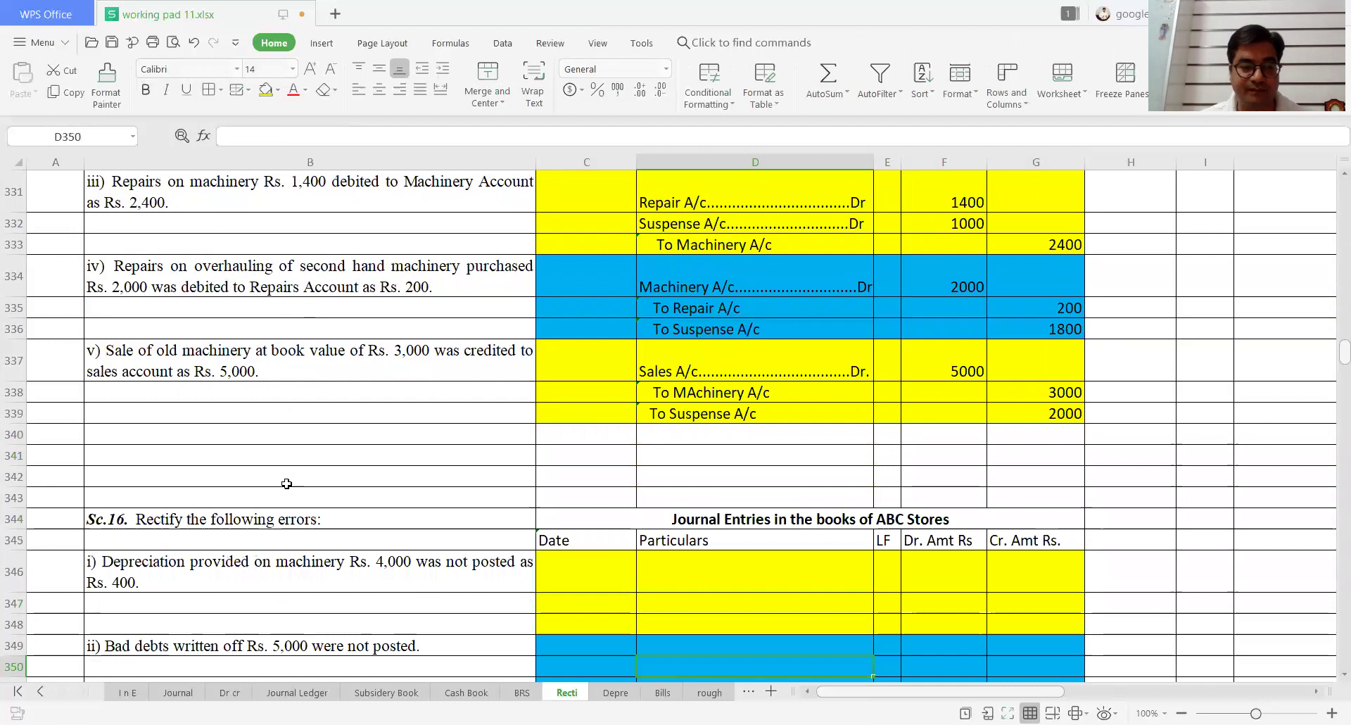
{"action": "key", "text": "Down"}
{"action": "key", "text": "Down"}
{"action": "key", "text": "Down"}
{"action": "key", "text": "Down"}
{"action": "key", "text": "Down"}
{"action": "key", "text": "Down"}
{"action": "key", "text": "Down"}
{"action": "key", "text": "Down"}
{"action": "key", "text": "Down"}
{"action": "key", "text": "Down"}
{"action": "key", "text": "Down"}
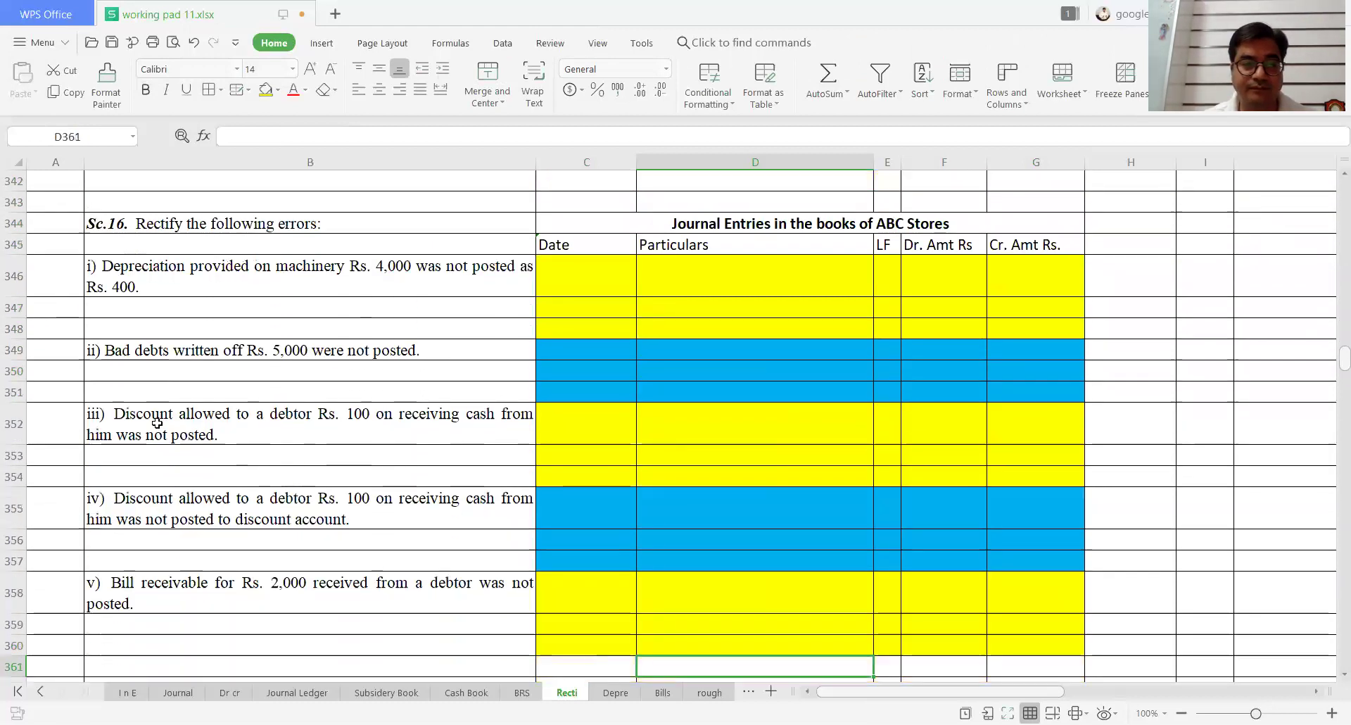
{"action": "left_click", "coordinate": [238, 268]}
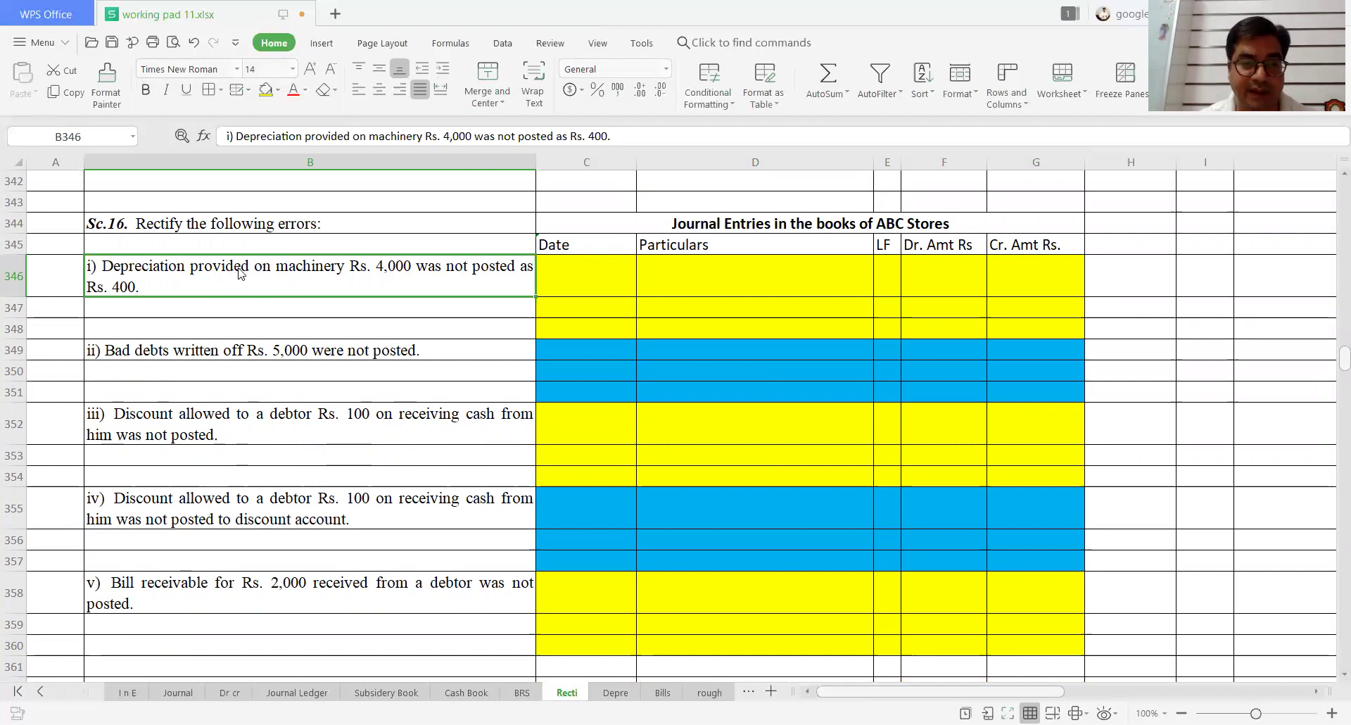
{"action": "double_click", "coordinate": [238, 267]}
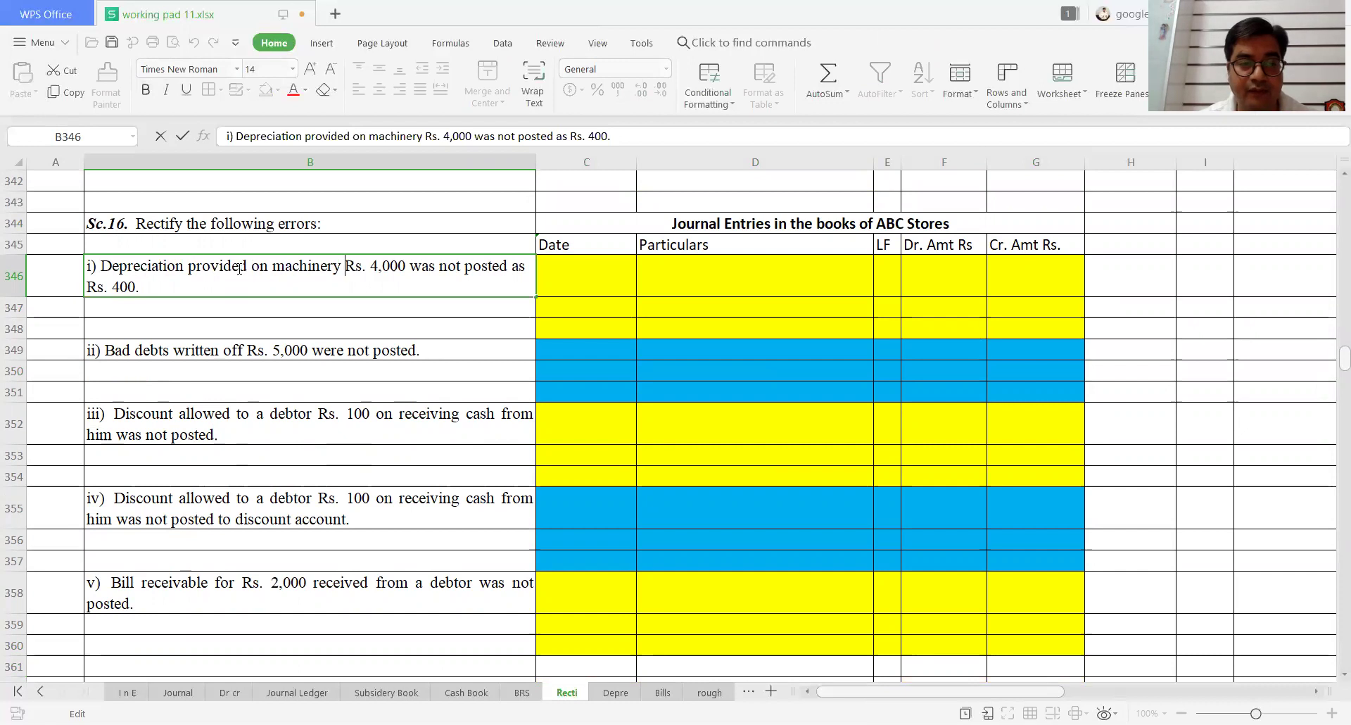
{"action": "key", "text": "BackSpace"}
{"action": "key", "text": "BackSpace"}
{"action": "key", "text": "BackSpace"}
{"action": "key", "text": "BackSpace"}
{"action": "key", "text": "BackSpace"}
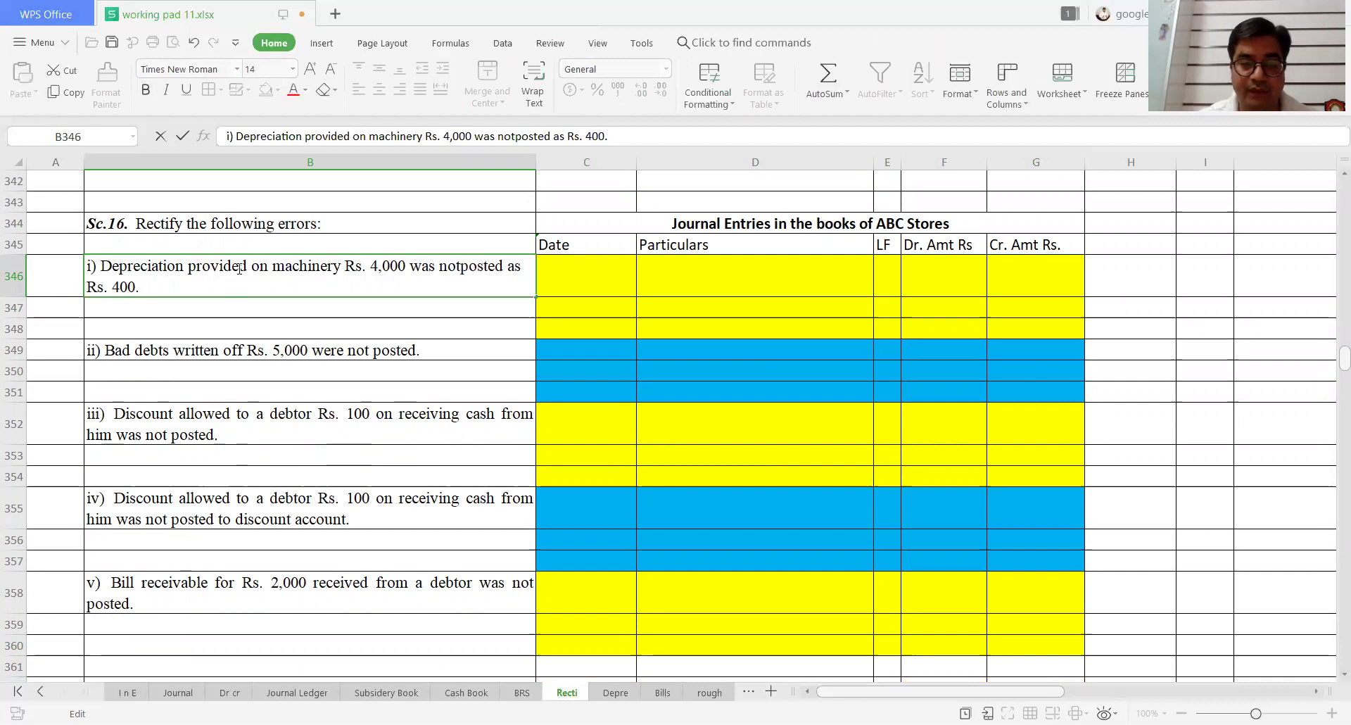
{"action": "key", "text": "Return"}
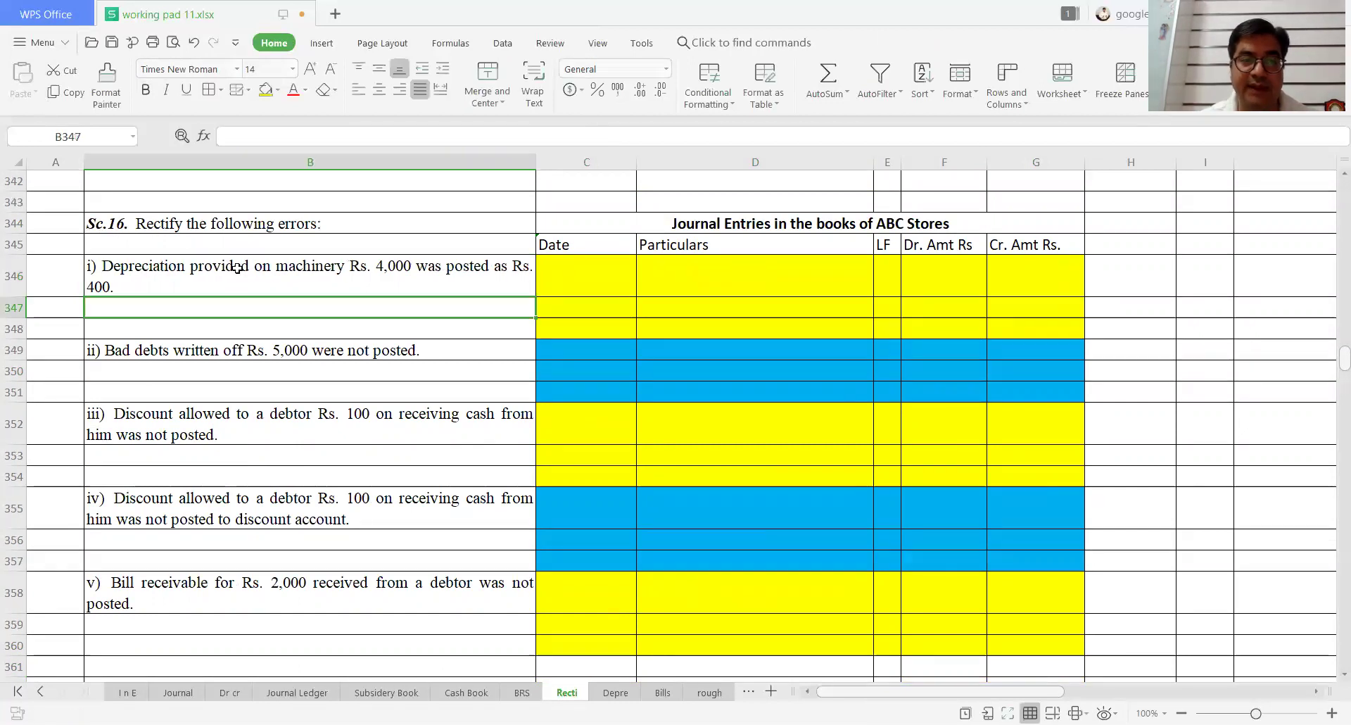
Step: Enter the debit line "Depreciation A/c........................Dr." in D346 for the Sc.16 error i
{"action": "left_click", "coordinate": [237, 268]}
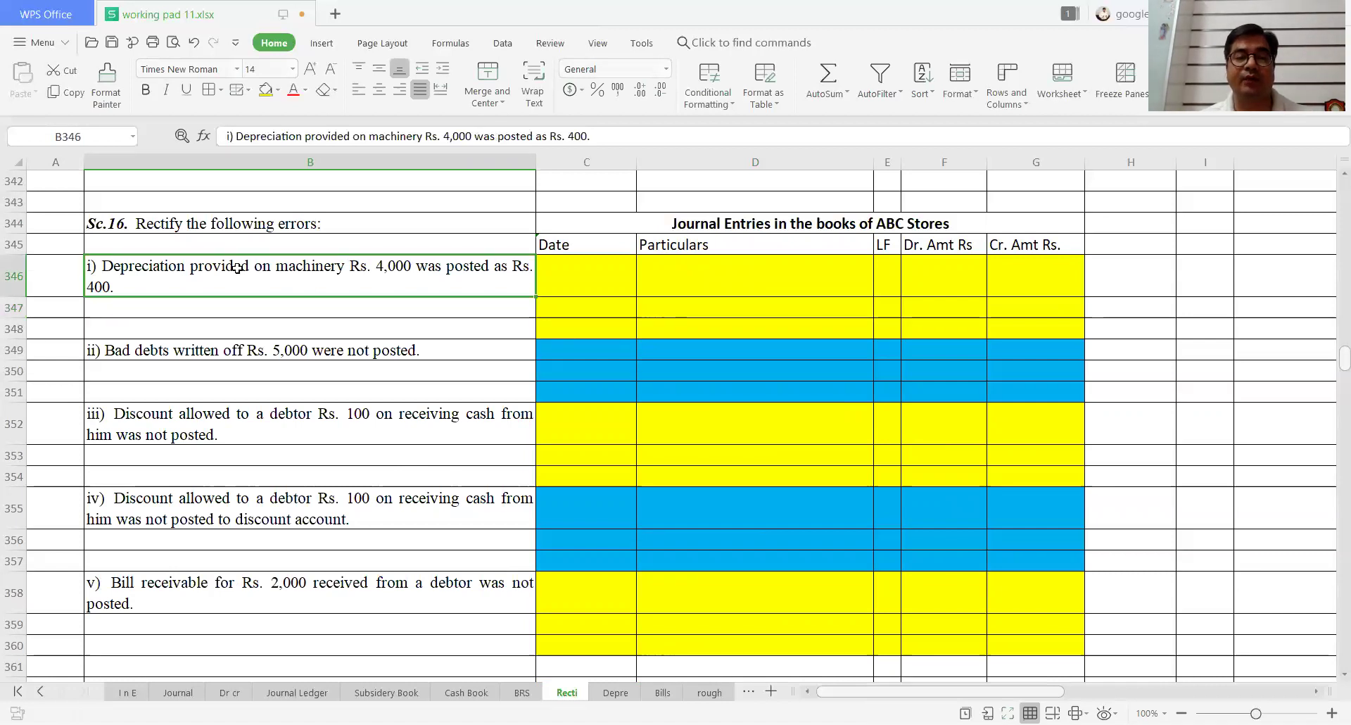
{"action": "key", "text": "Right"}
{"action": "key", "text": "Right"}
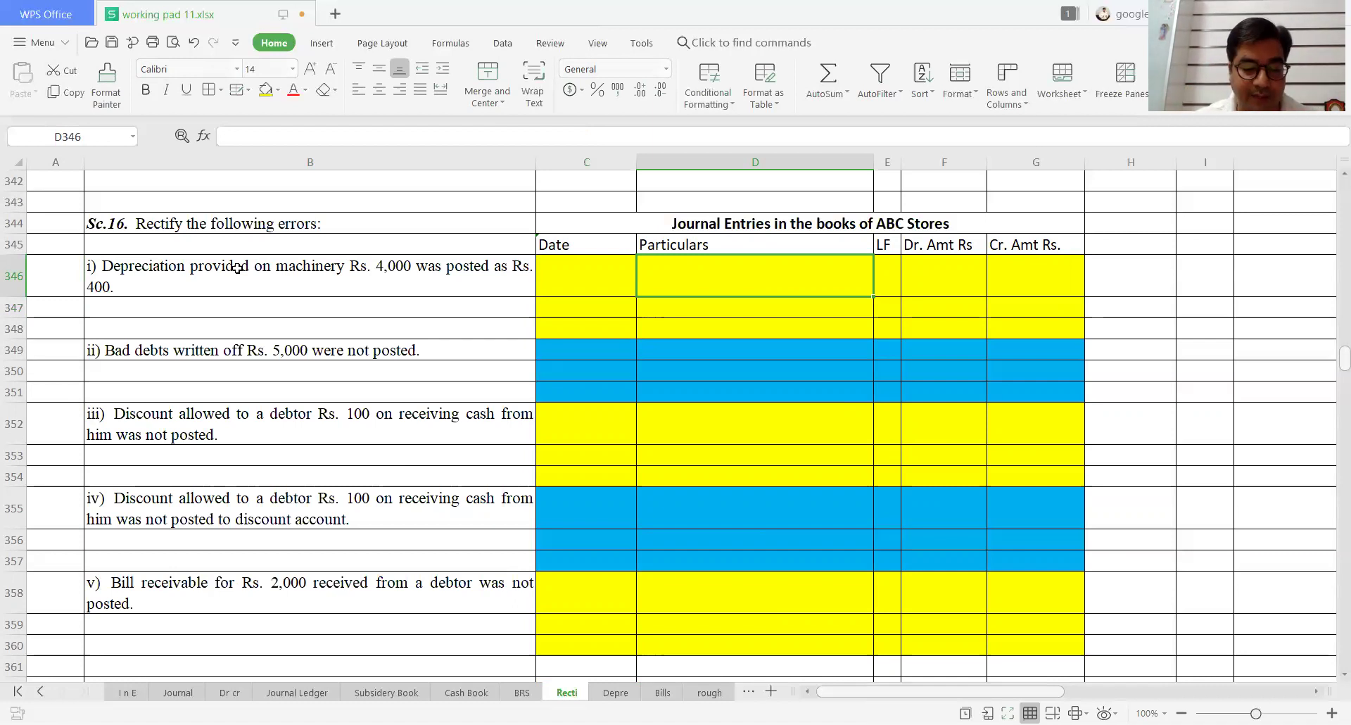
{"action": "type", "text": "Deprec"}
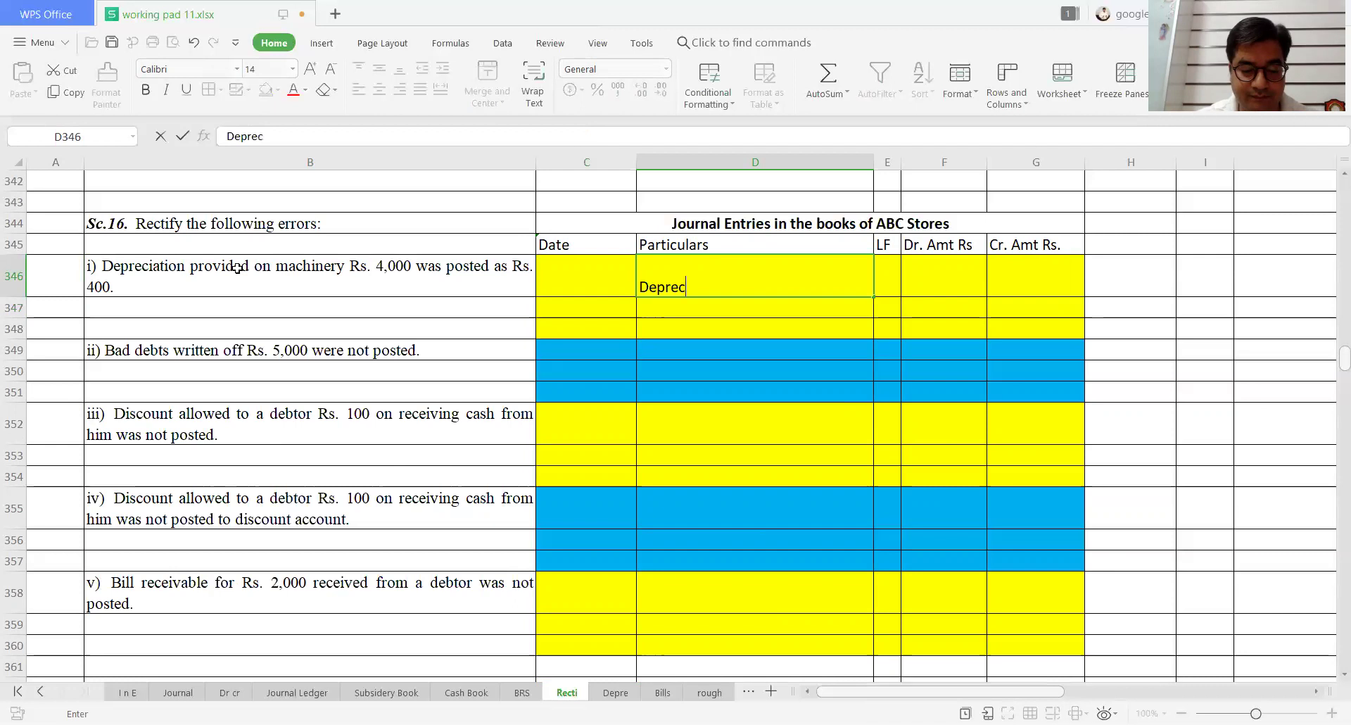
{"action": "type", "text": "iation A/"}
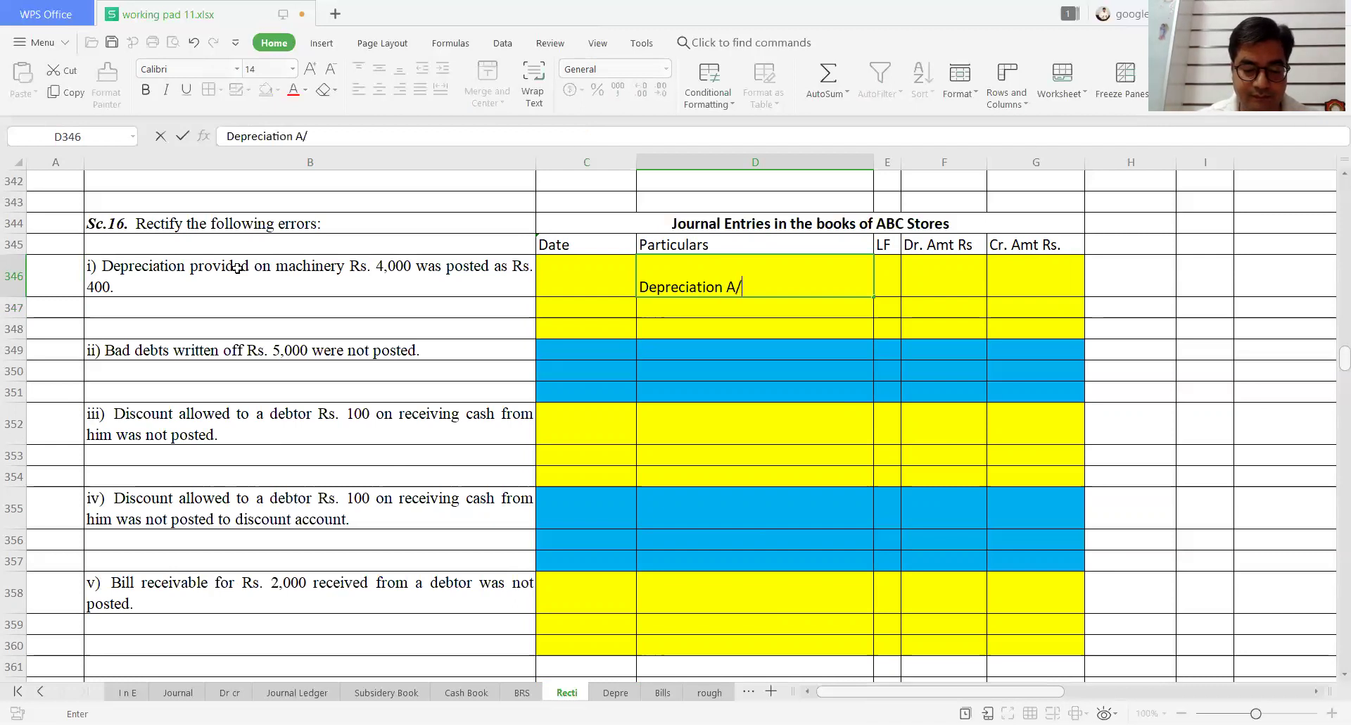
{"action": "type", "text": "c.......................D"}
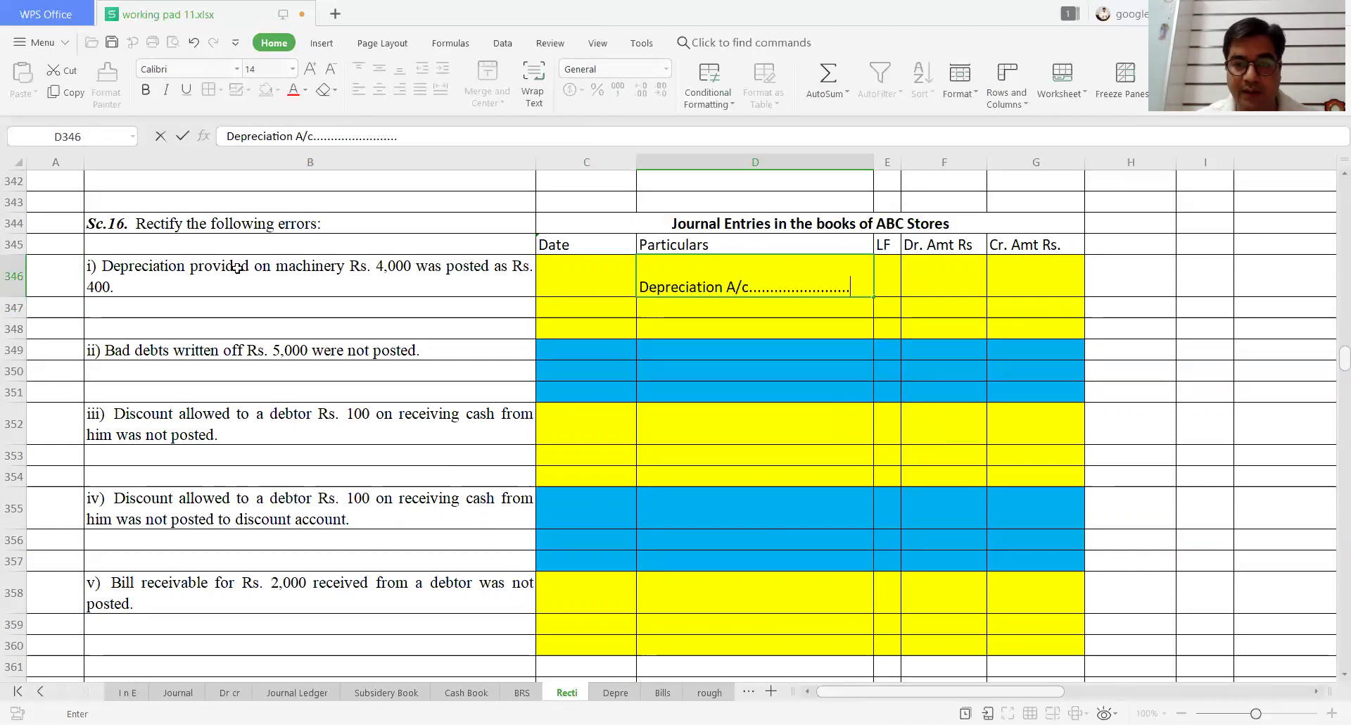
{"action": "key", "text": "Return"}
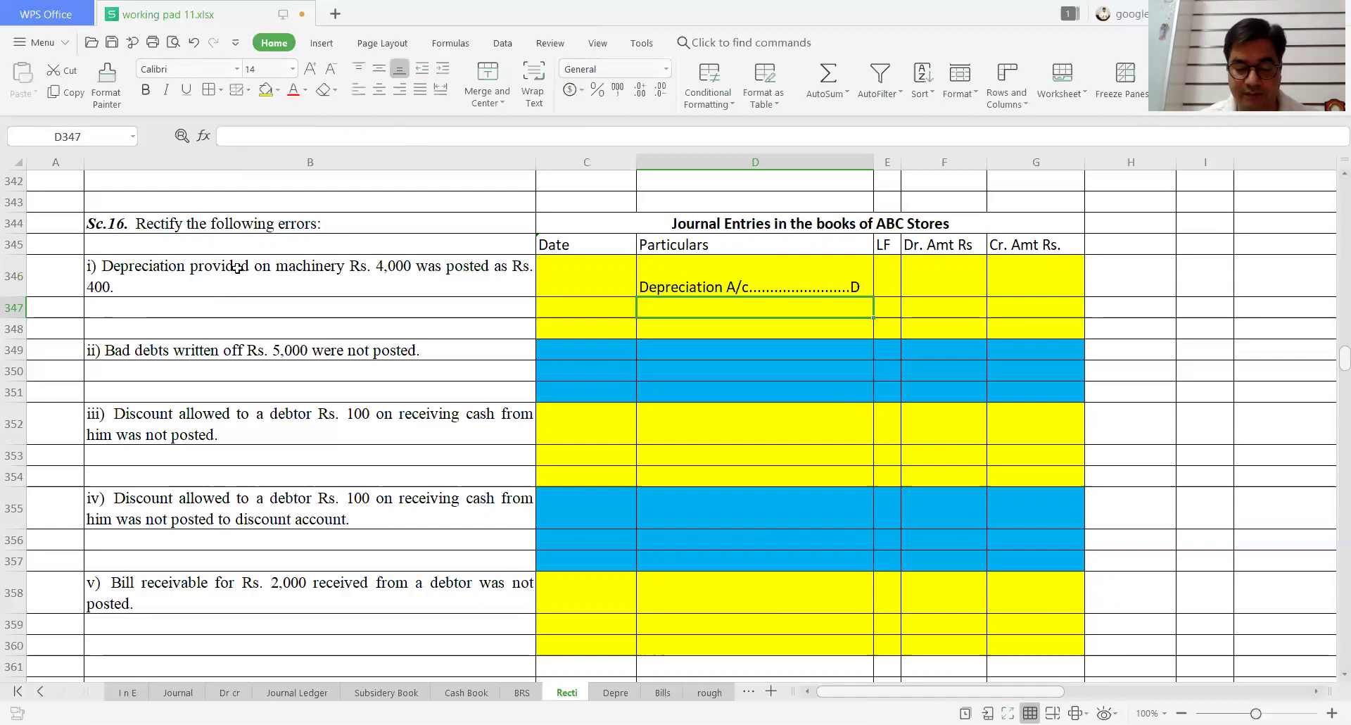
{"action": "key", "text": "Up"}
{"action": "key", "text": "F2"}
{"action": "type", "text": "r."}
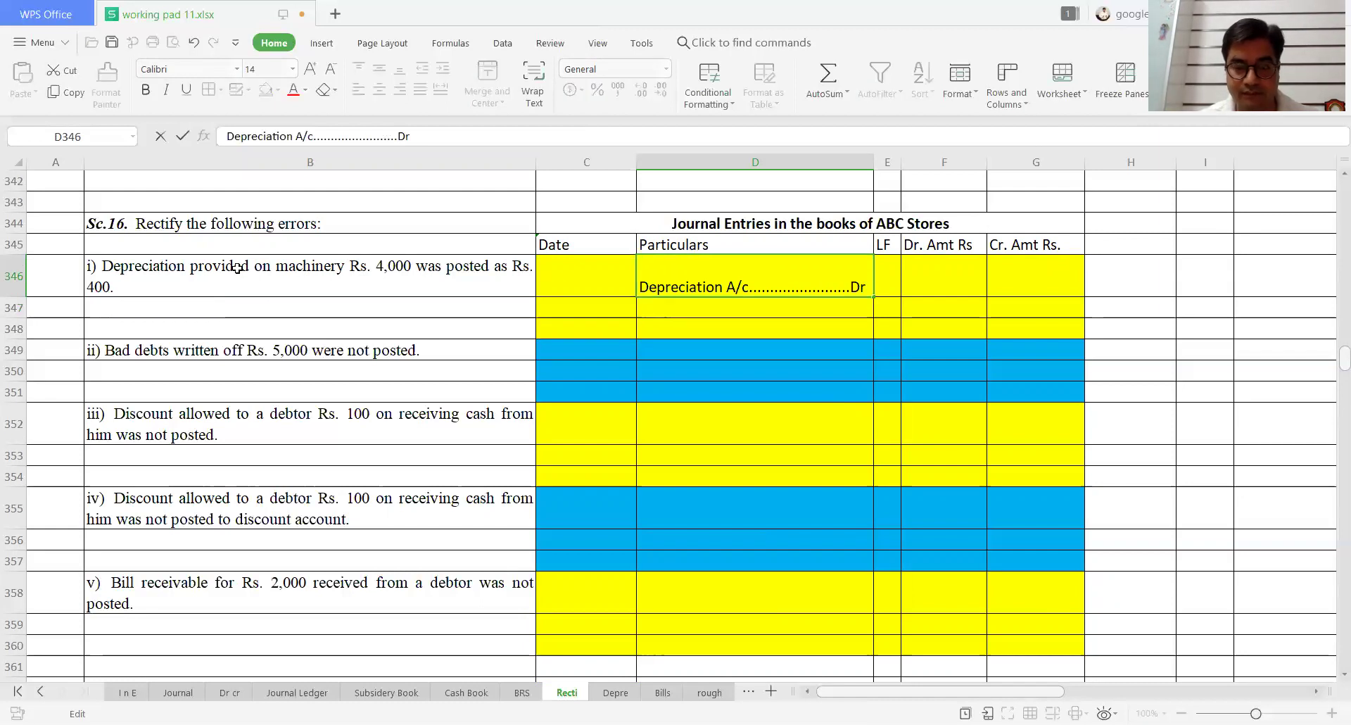
{"action": "key", "text": "Return"}
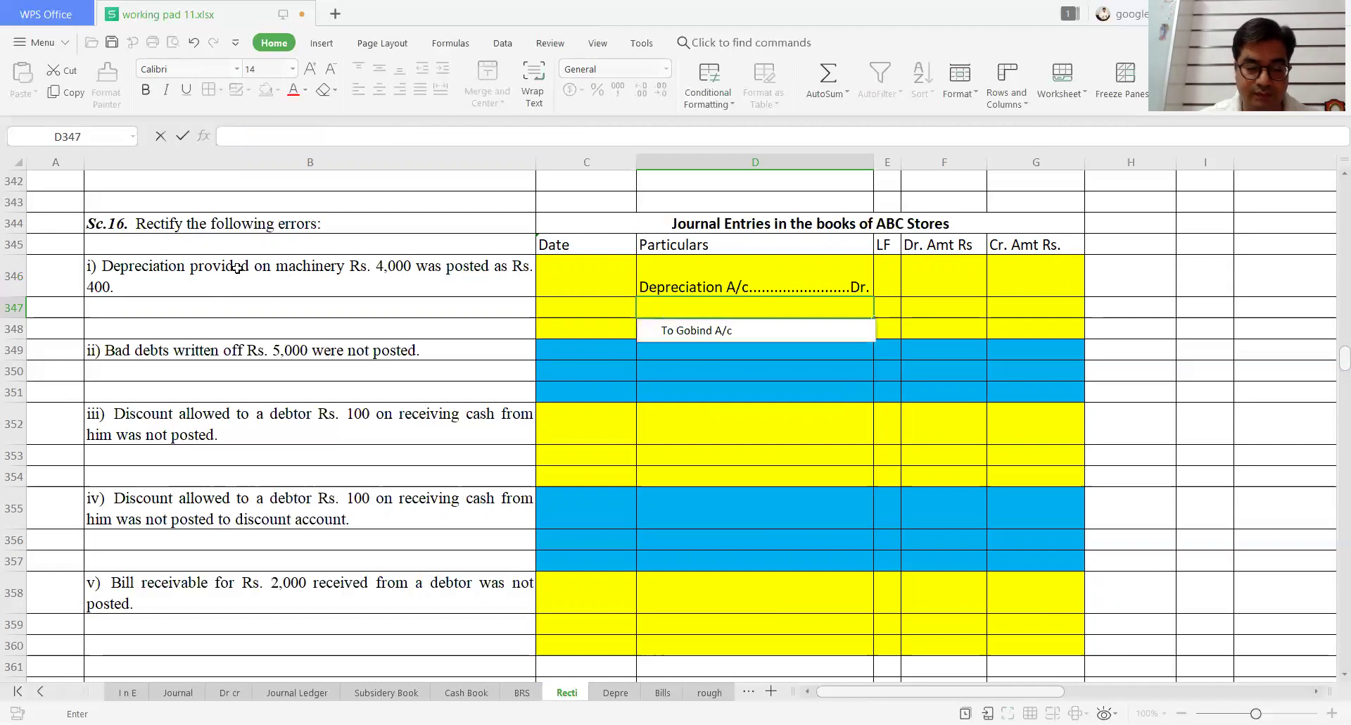
Step: Enter the credit line "To Machinery A/c" in D347 below the depreciation debit line
{"action": "type", "text": "To "}
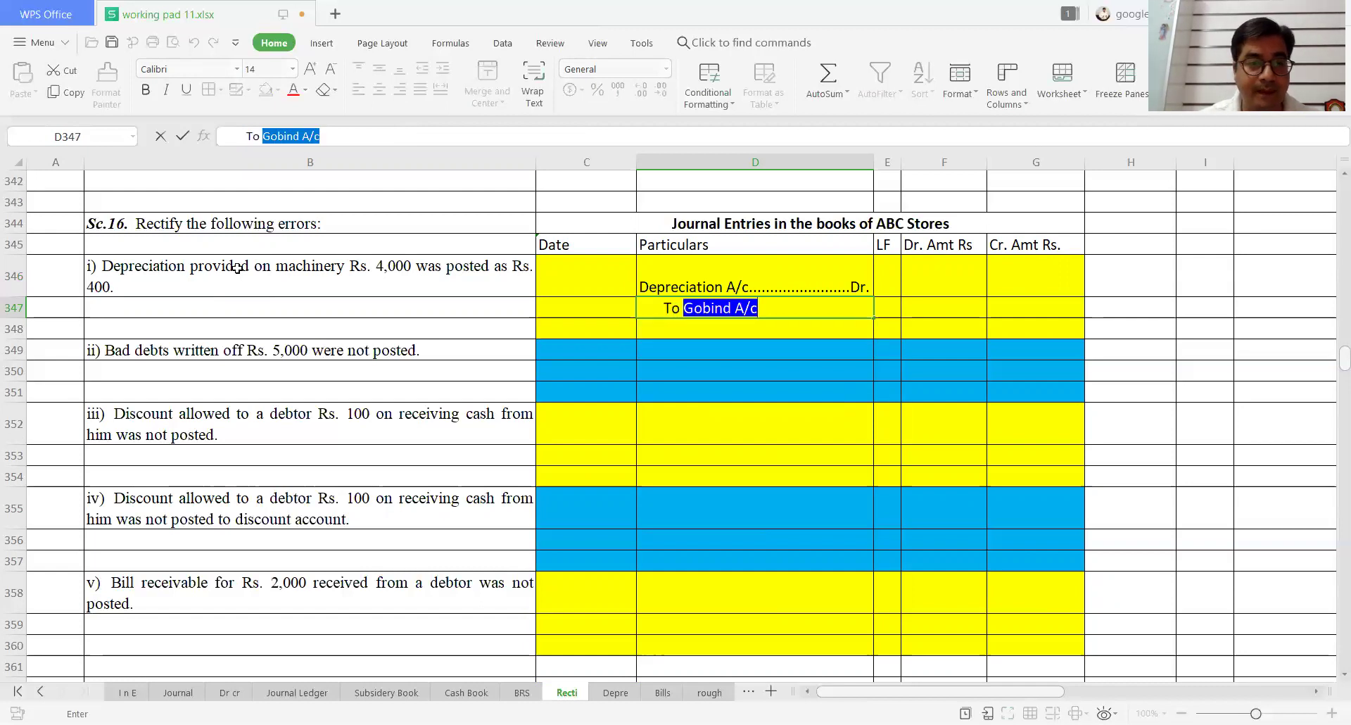
{"action": "type", "text": "Ma"}
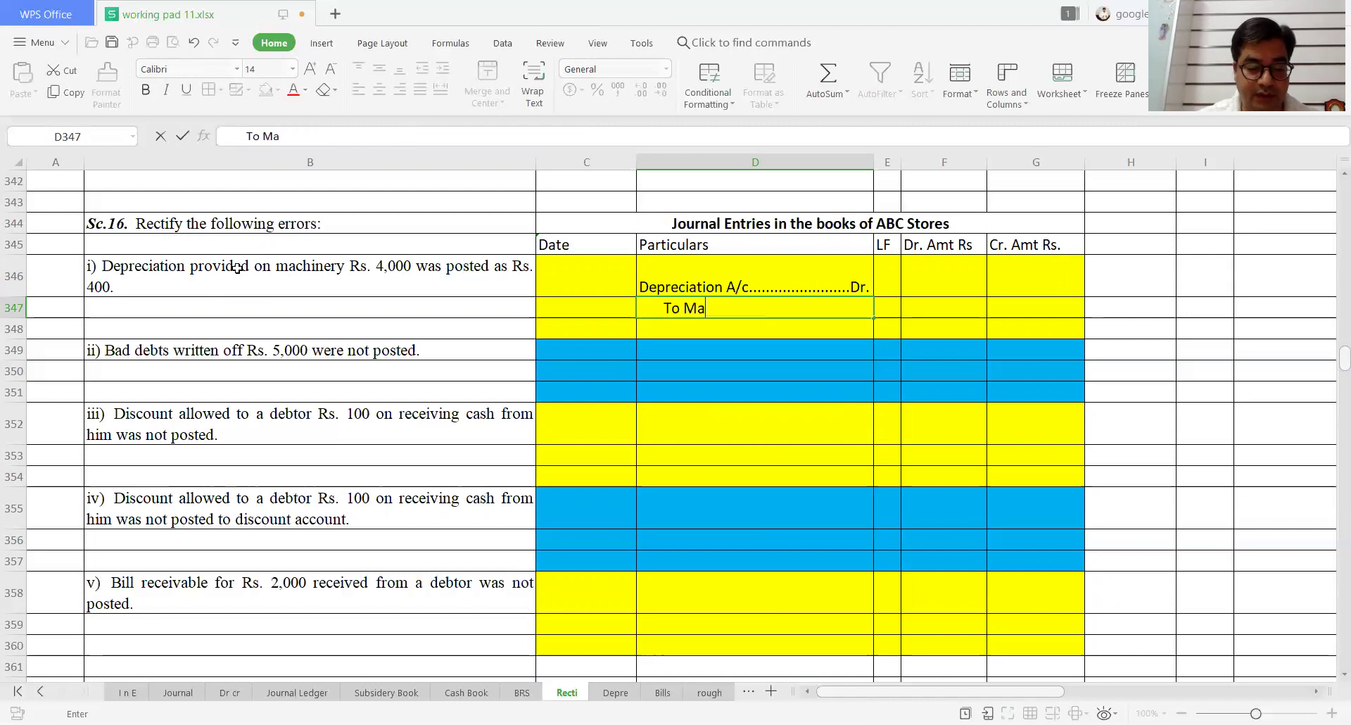
{"action": "type", "text": "chinery "}
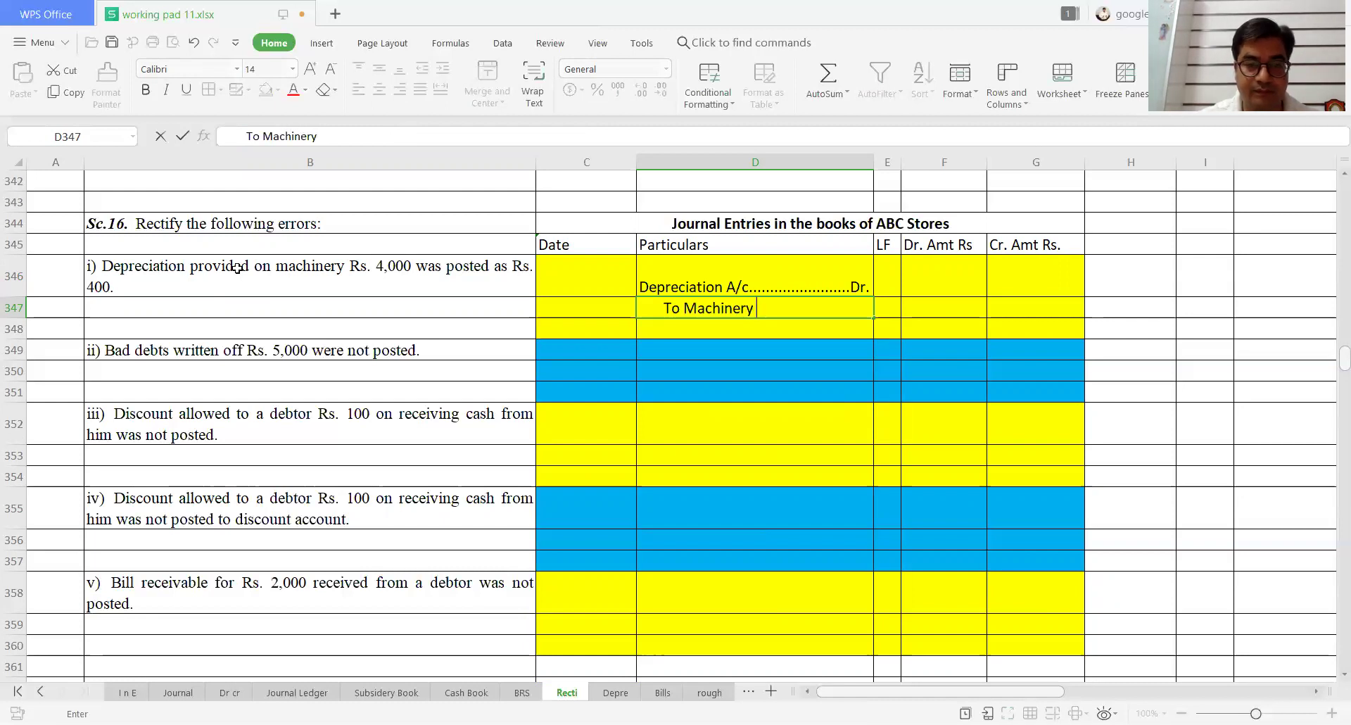
{"action": "type", "text": "A/c"}
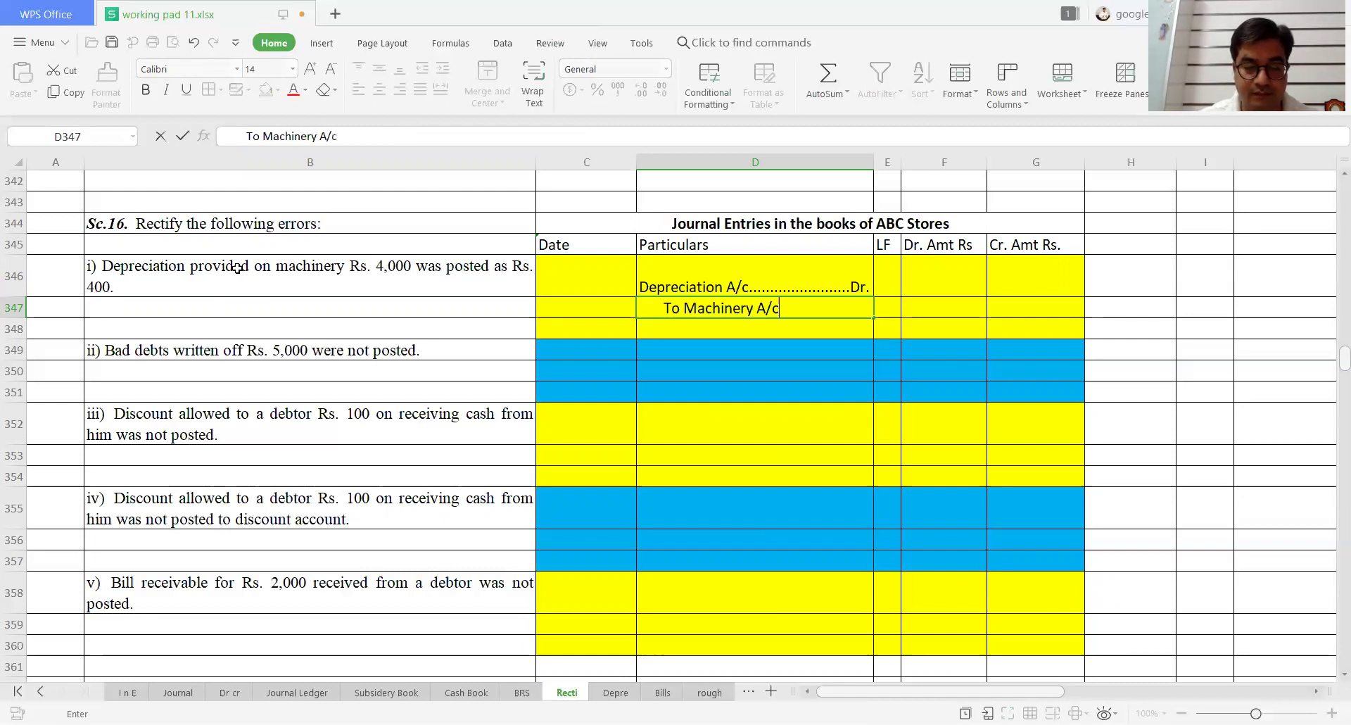
{"action": "key", "text": "Return"}
Step: Fill in the error i amounts: debit 3600 in F346 and credit 3600 in G347
{"action": "key", "text": "Up"}
{"action": "key", "text": "Up"}
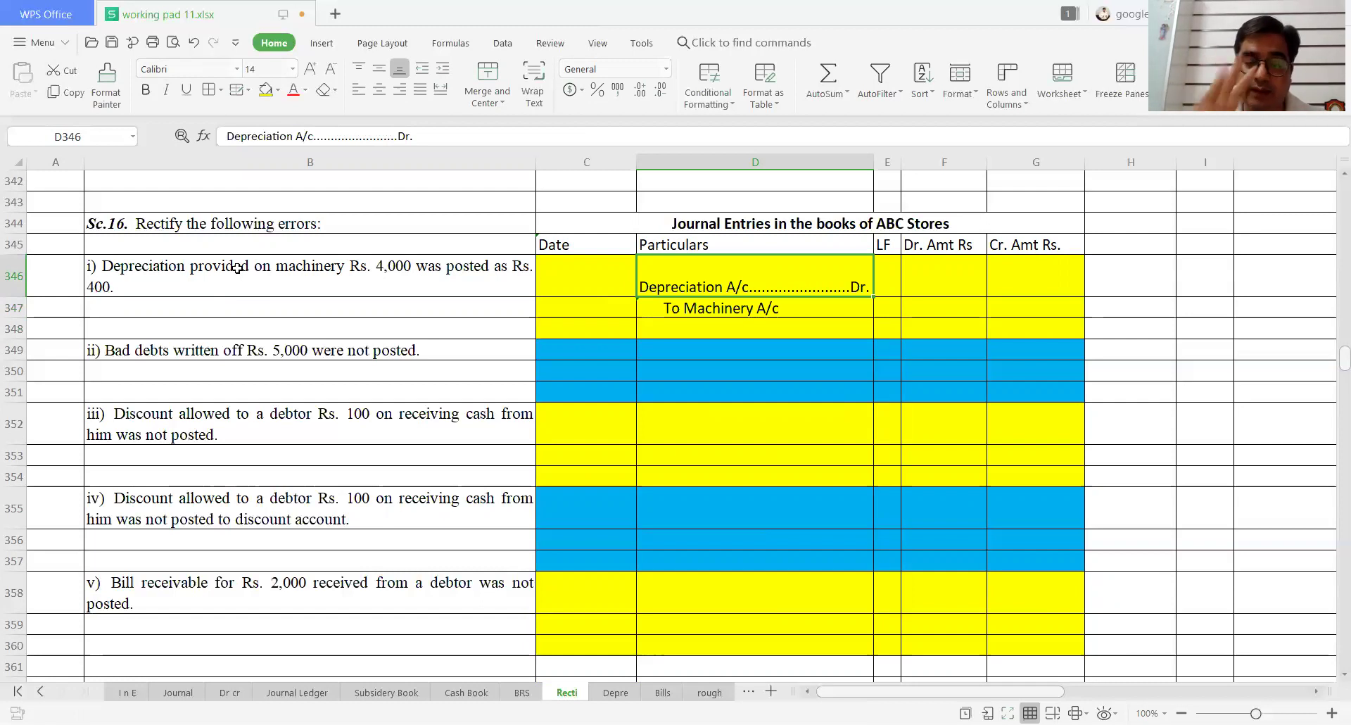
{"action": "key", "text": "Right"}
{"action": "key", "text": "Right"}
{"action": "key", "text": "Up"}
{"action": "key", "text": "Down"}
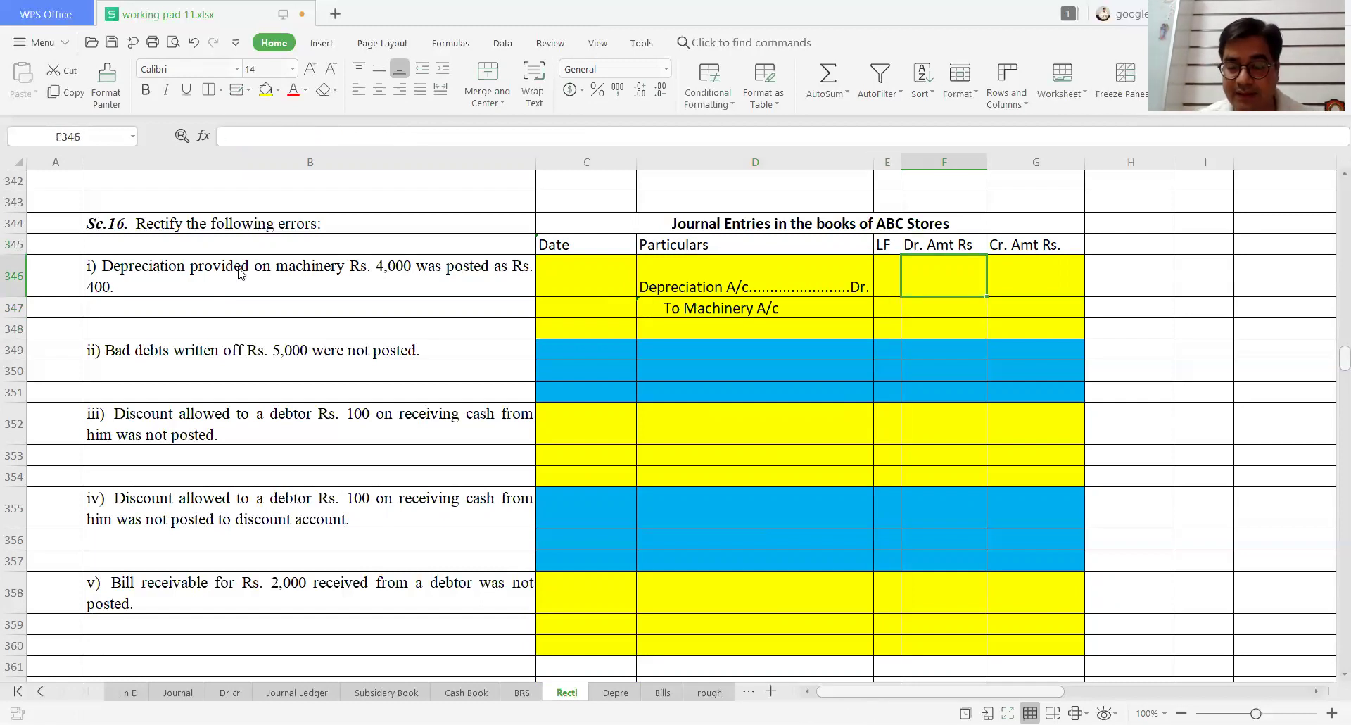
{"action": "type", "text": "3600"}
{"action": "key", "text": "Return"}
{"action": "key", "text": "Right"}
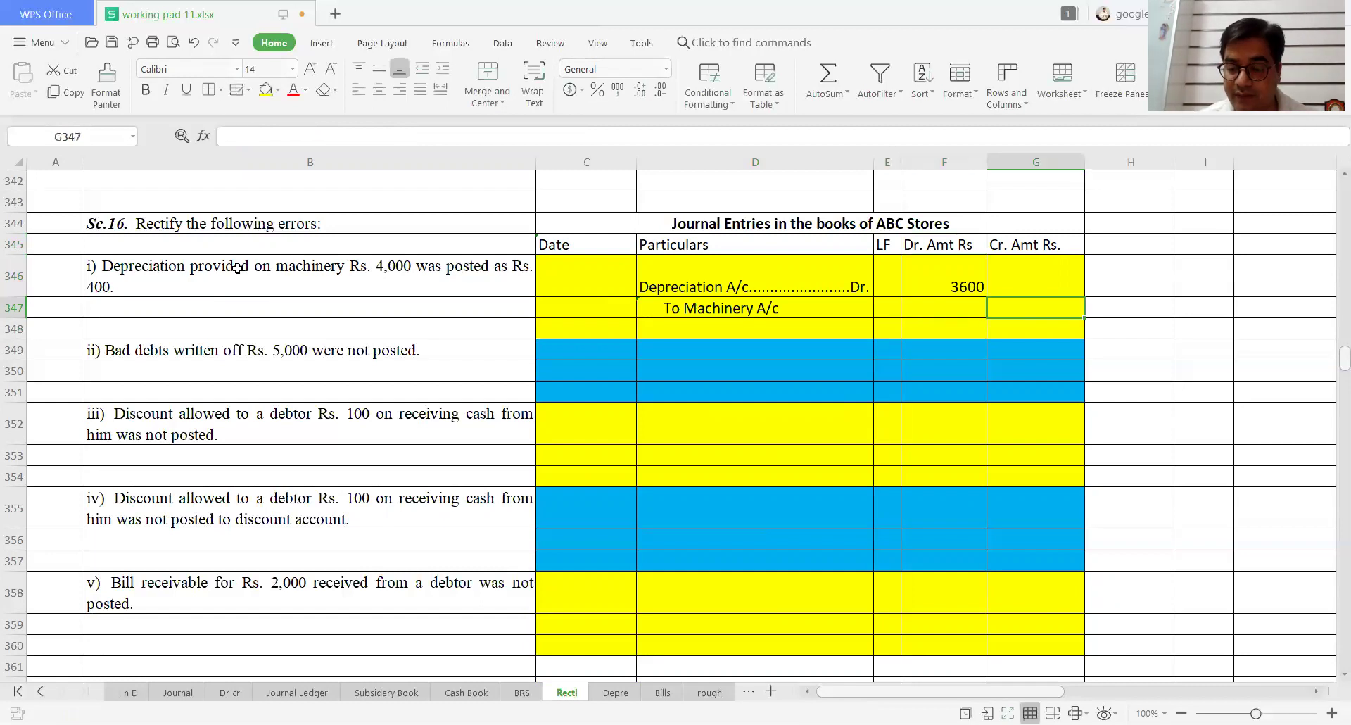
{"action": "type", "text": "36"}
{"action": "key", "text": "Right"}
{"action": "key", "text": "Right"}
{"action": "key", "text": "Left"}
{"action": "key", "text": "Left"}
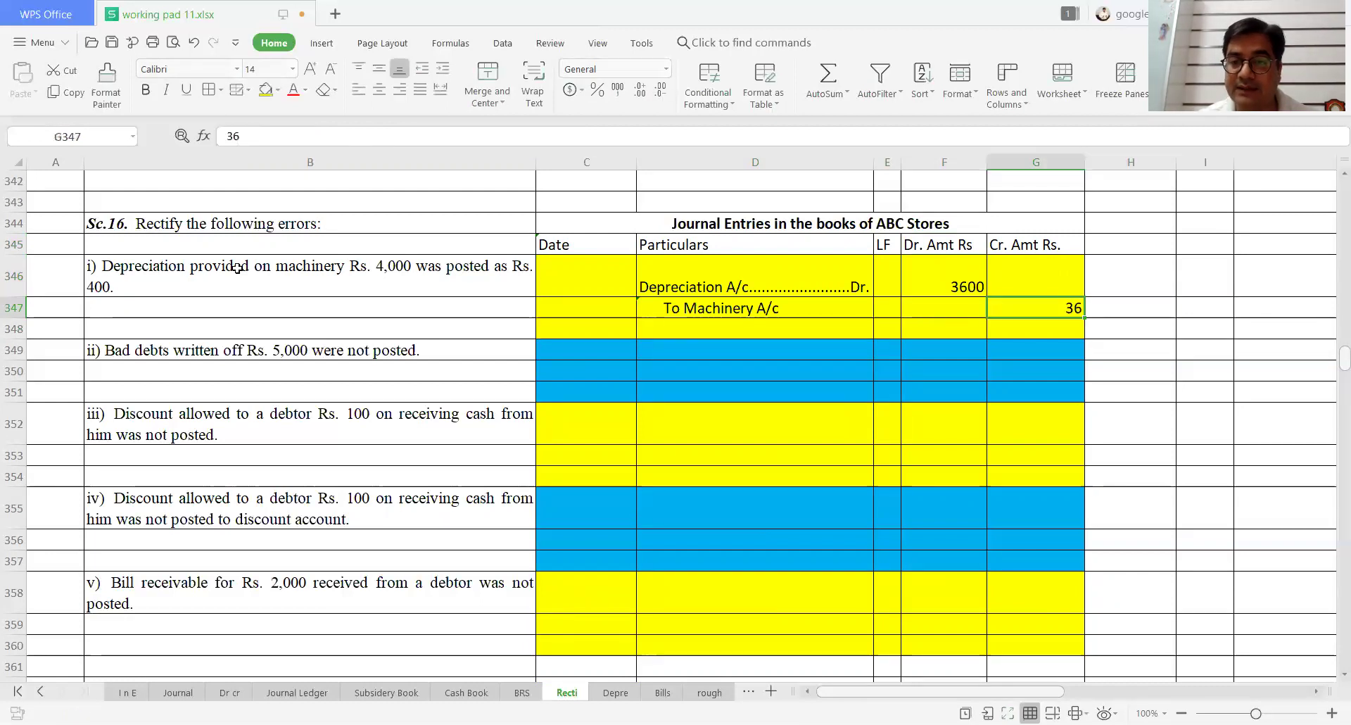
{"action": "key", "text": "F2"}
{"action": "type", "text": "00"}
Step: Add the note "Undercast Same entry diff amount" in B347 under the error i text
{"action": "key", "text": "Left"}
{"action": "key", "text": "Left"}
{"action": "key", "text": "Left"}
{"action": "key", "text": "Left"}
{"action": "key", "text": "Left"}
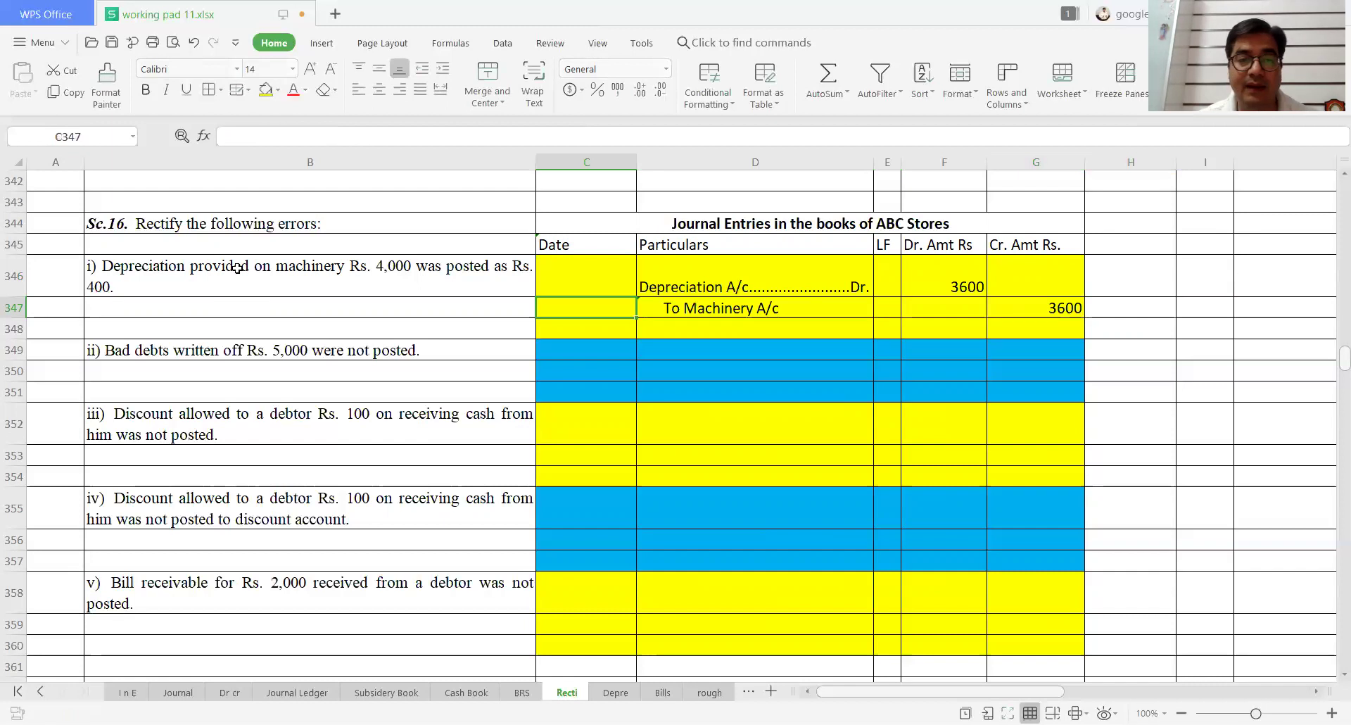
{"action": "type", "text": "Under"}
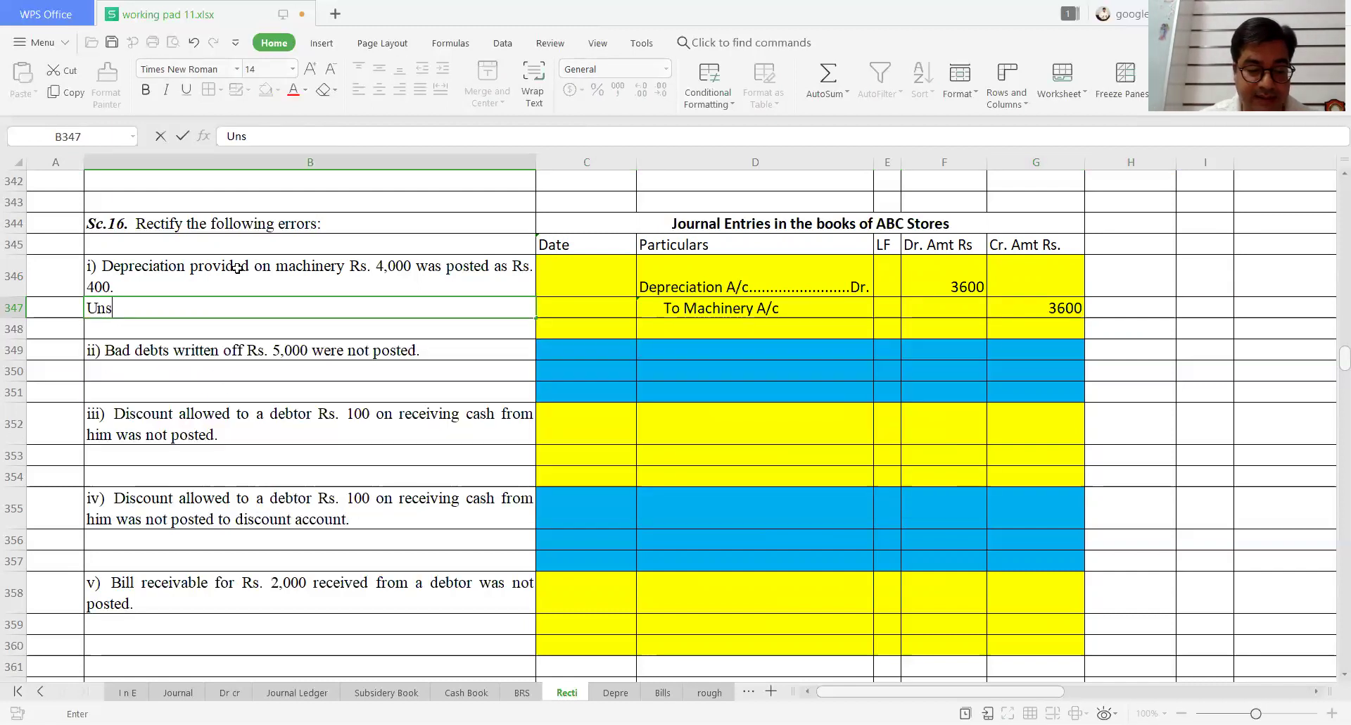
{"action": "type", "text": "ca"}
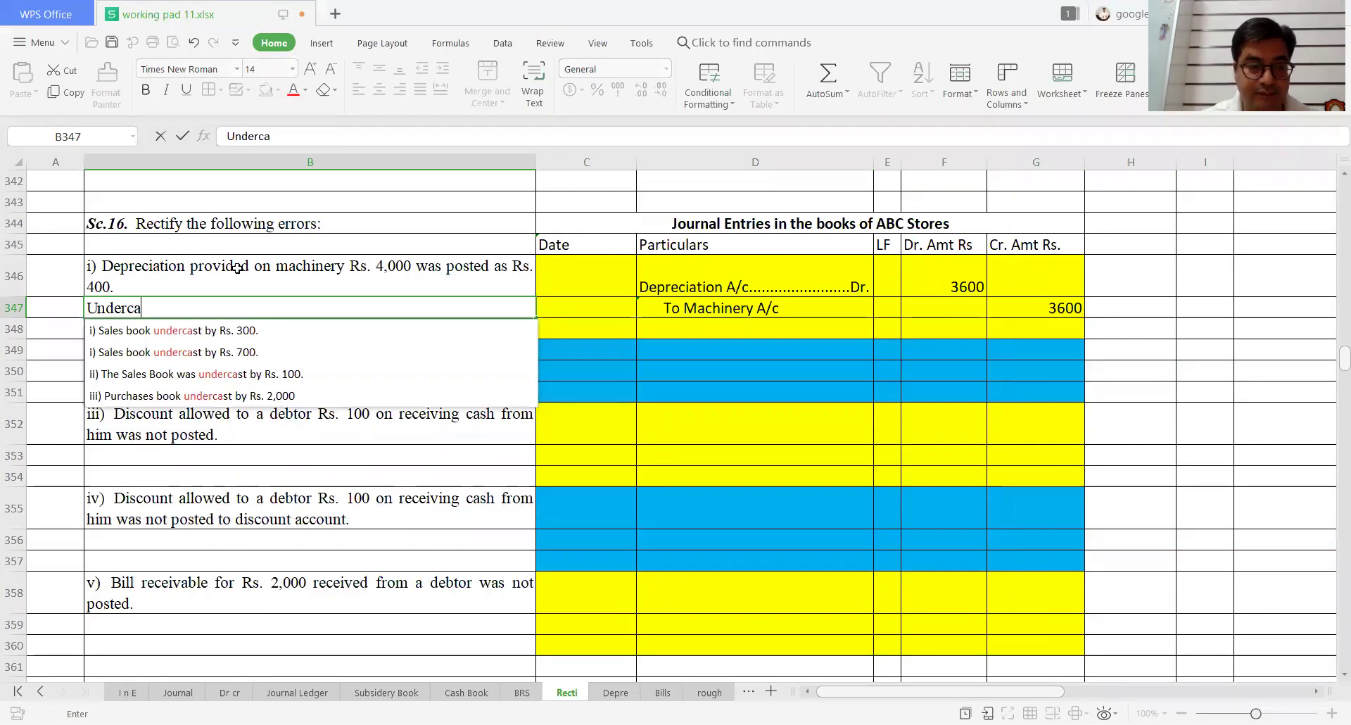
{"action": "type", "text": "st    Same"}
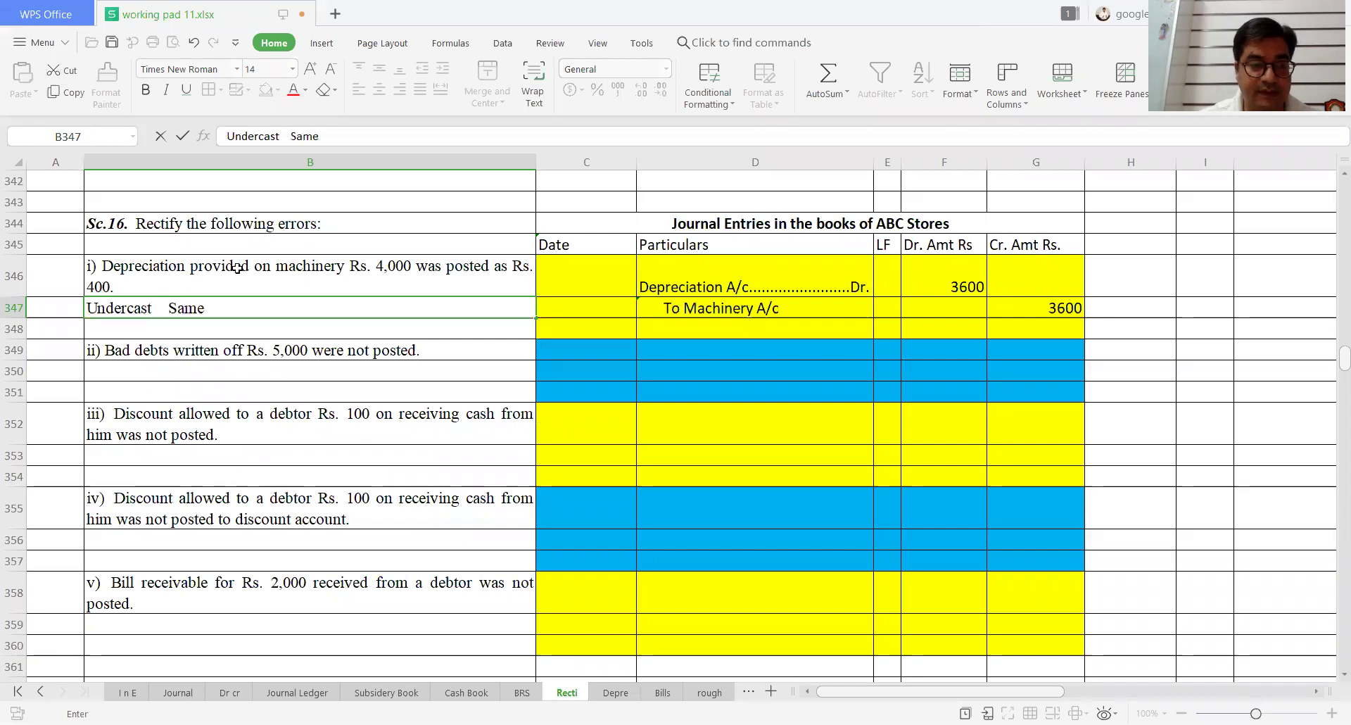
{"action": "type", "text": " ex"}
{"action": "key", "text": "BackSpace"}
{"action": "key", "text": "BackSpace"}
{"action": "key", "text": "BackSpace"}
{"action": "key", "text": "BackSpace"}
{"action": "key", "text": "BackSpace"}
{"action": "key", "text": "BackSpace"}
{"action": "key", "text": "BackSpace"}
{"action": "key", "text": "BackSpace"}
{"action": "key", "text": "BackSpace"}
{"action": "key", "text": "BackSpace"}
{"action": "key", "text": "BackSpace"}
{"action": "key", "text": "BackSpace"}
{"action": "key", "text": "BackSpace"}
{"action": "key", "text": "BackSpace"}
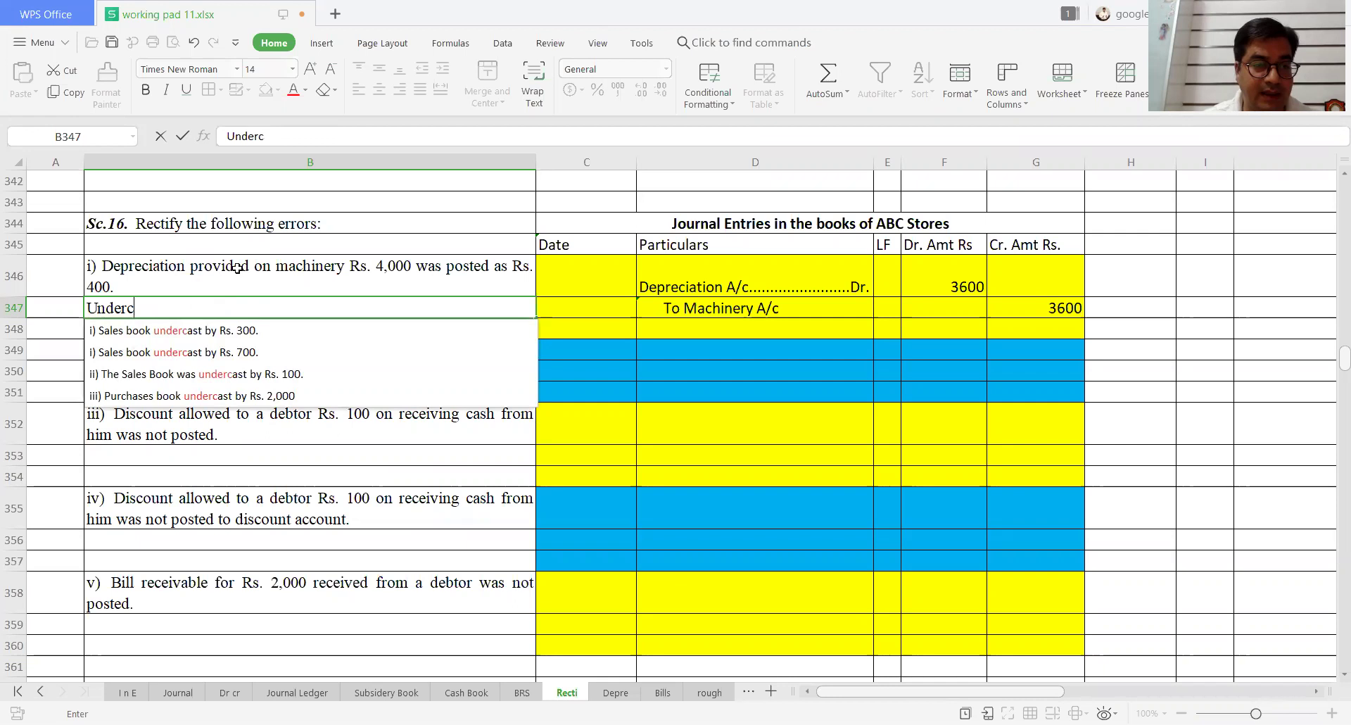
{"action": "type", "text": "ast "}
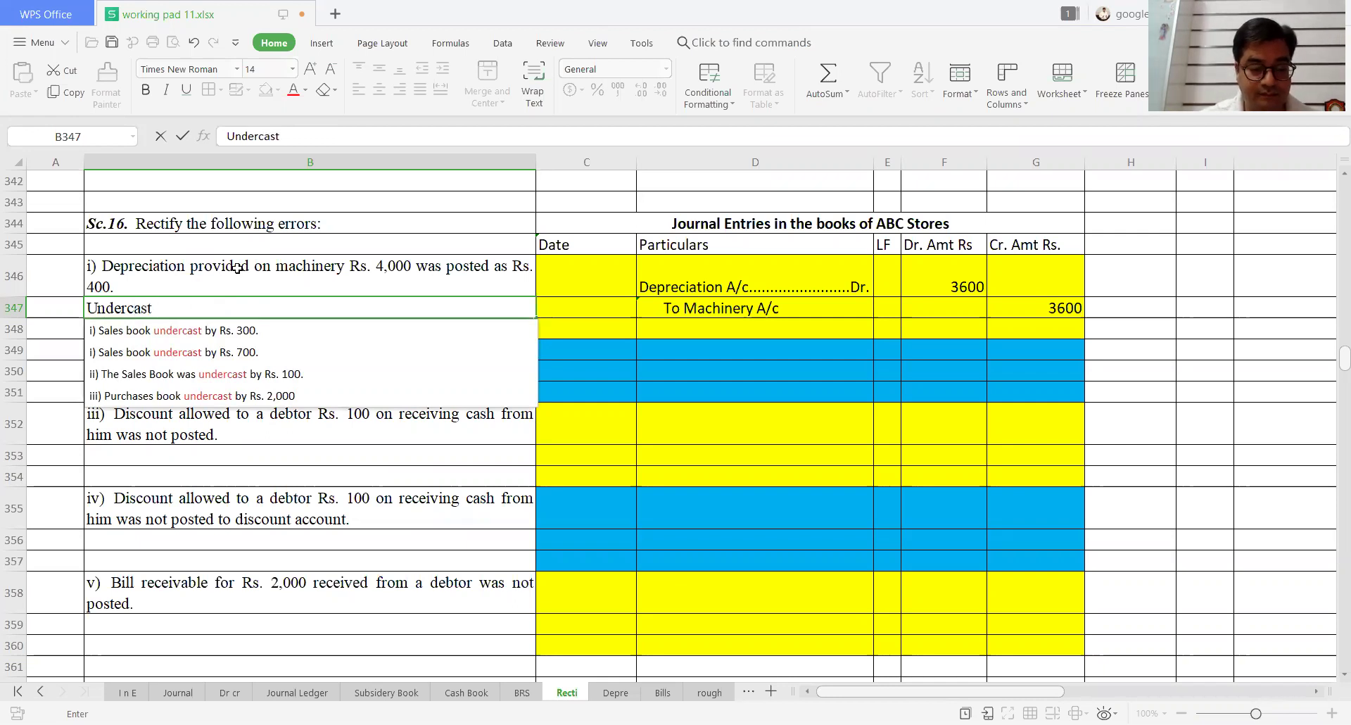
{"action": "type", "text": "Same entry dif"}
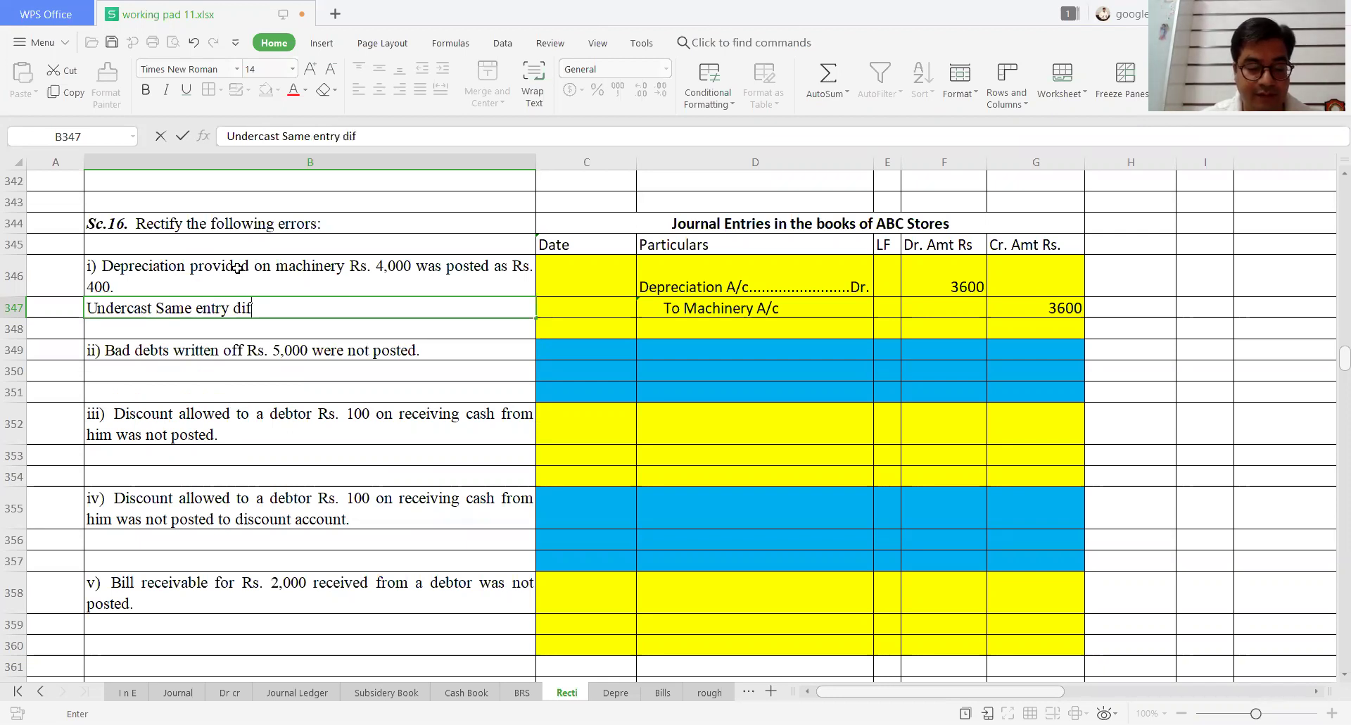
{"action": "type", "text": "f amount"}
{"action": "key", "text": "Return"}
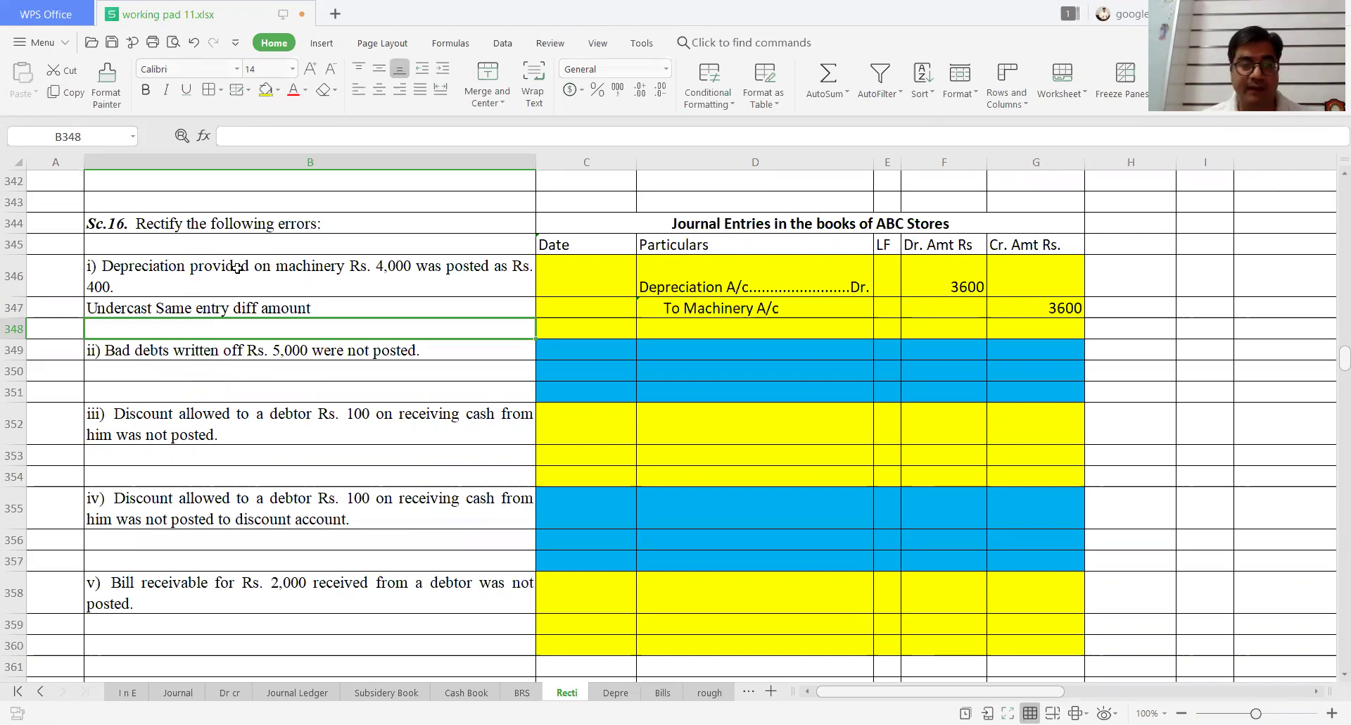
Step: Enter the debit line "Baddebt A/c...........................Dr" in D349 for the Sc.16 error ii
{"action": "key", "text": "Down"}
{"action": "key", "text": "Right"}
{"action": "key", "text": "Right"}
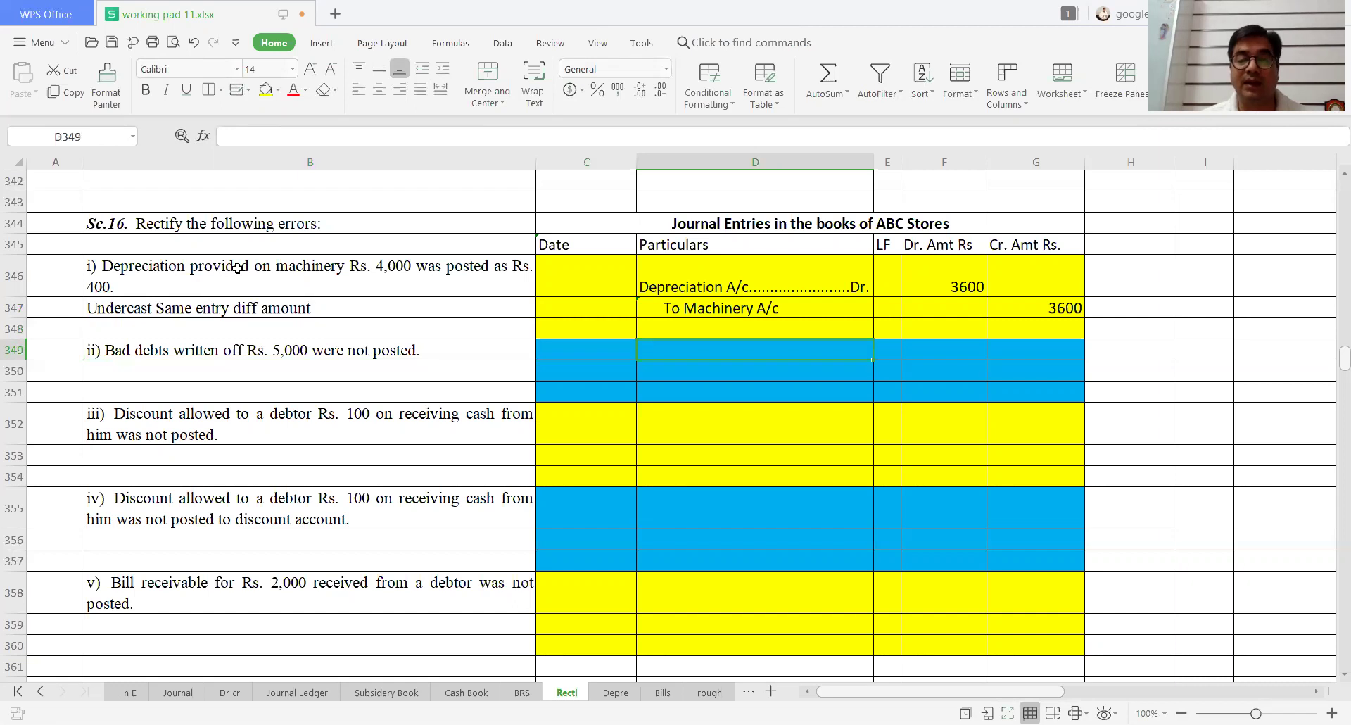
{"action": "type", "text": "Bad"}
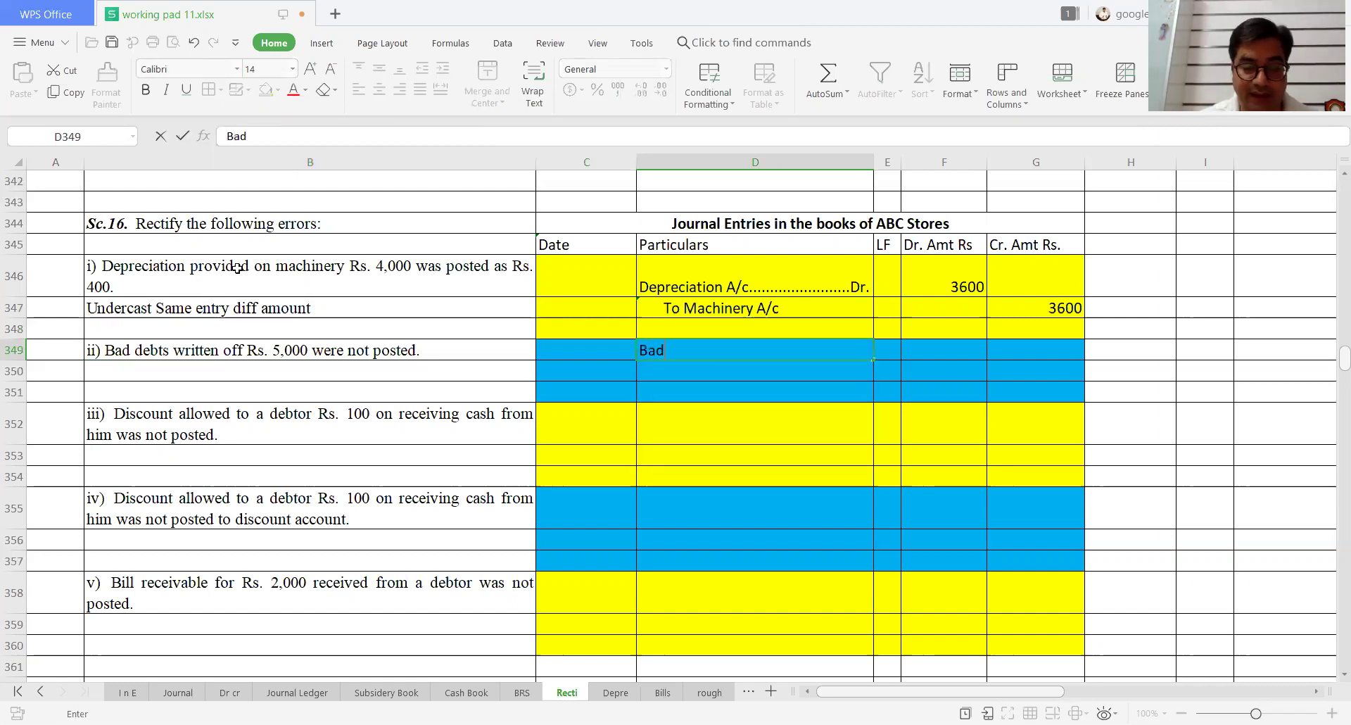
{"action": "type", "text": "debt A/c.............................De"}
{"action": "key", "text": "Return"}
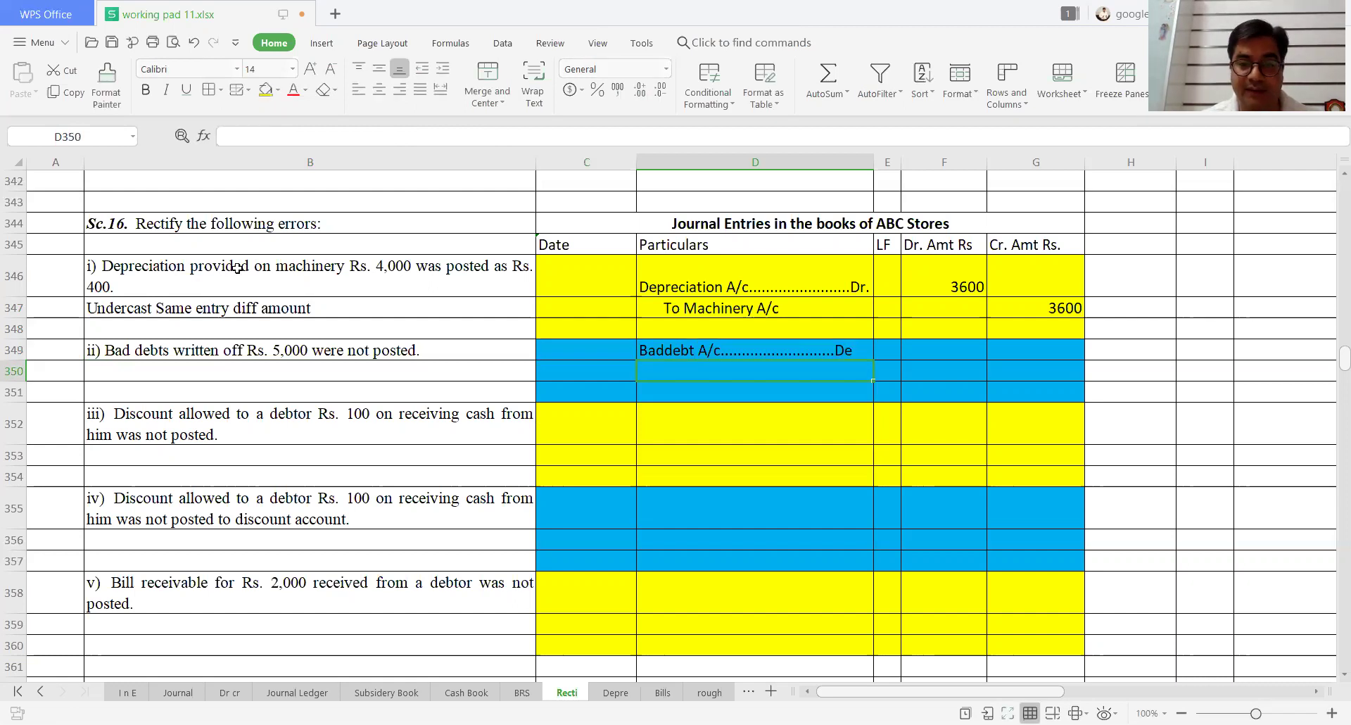
{"action": "key", "text": "Up"}
{"action": "key", "text": "F2"}
{"action": "key", "text": "BackSpace"}
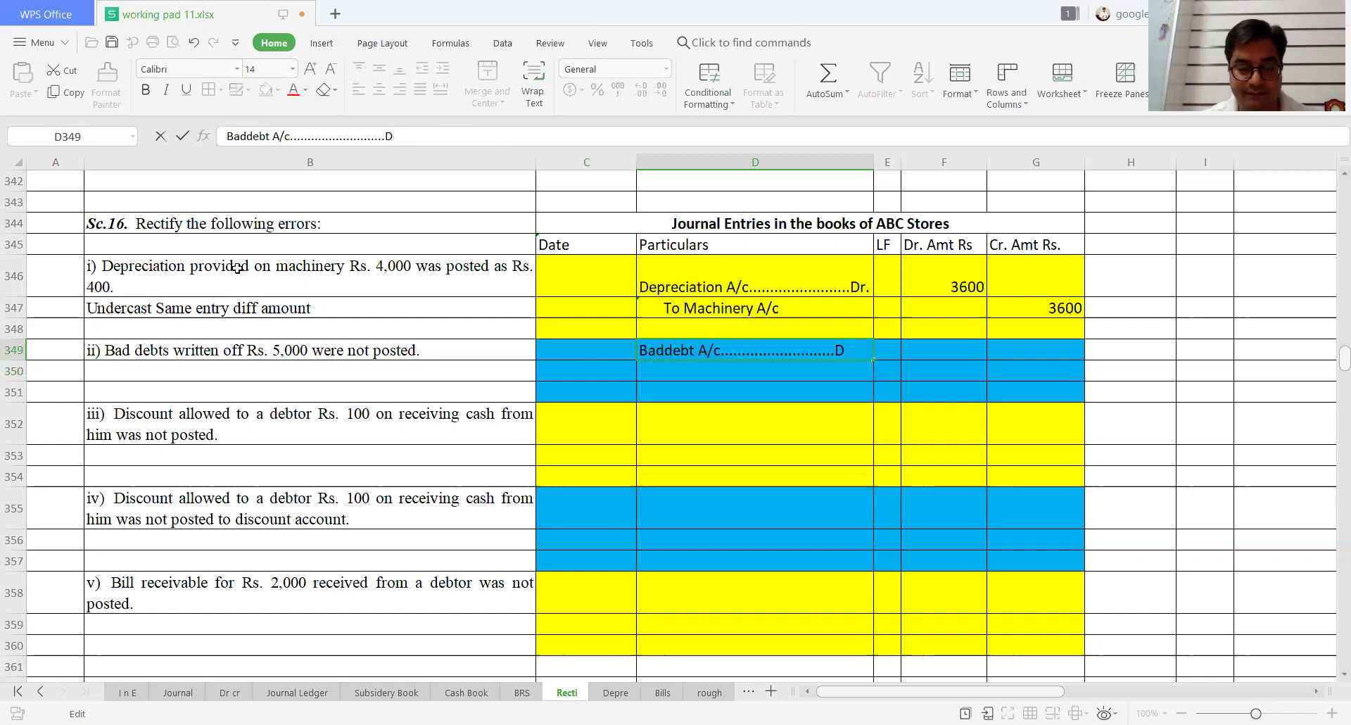
{"action": "type", "text": "r"}
{"action": "key", "text": "Return"}
Step: Enter the credit line "To Debtors A/c" in D350 below the bad debt debit line
{"action": "type", "text": "T"}
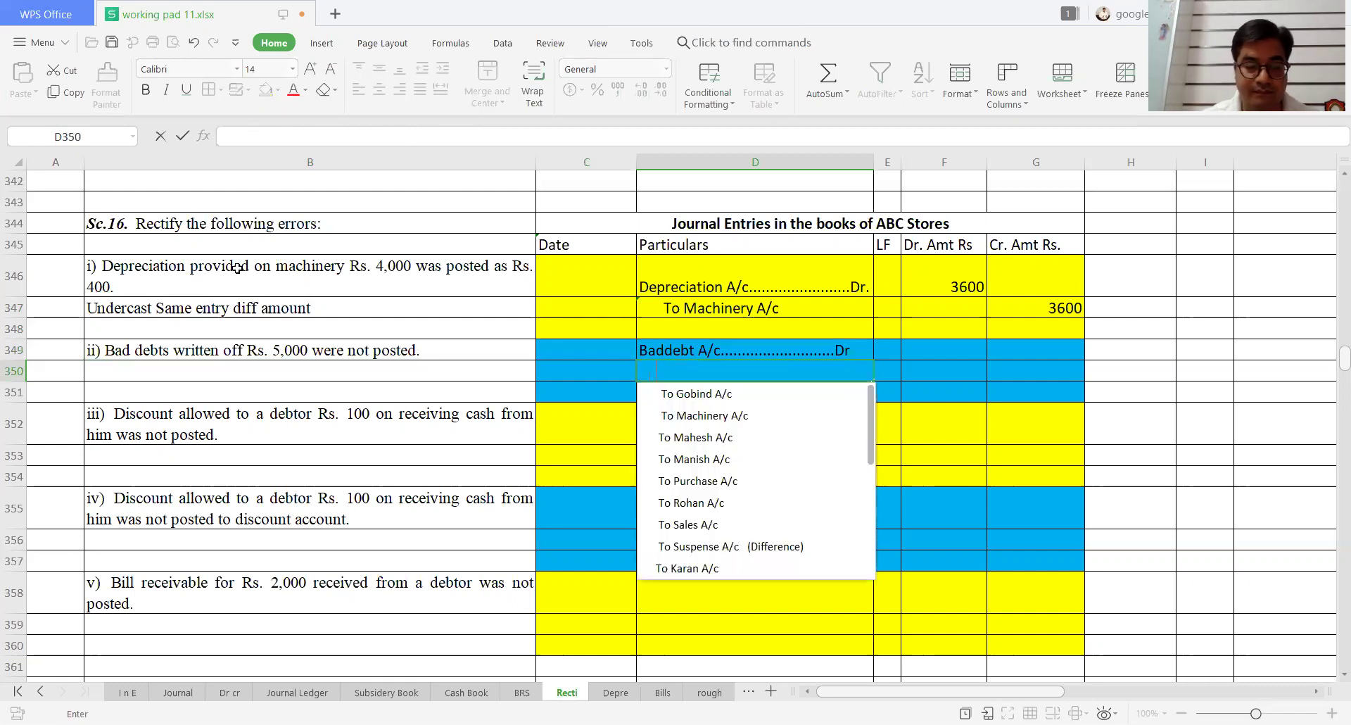
{"action": "type", "text": "o"}
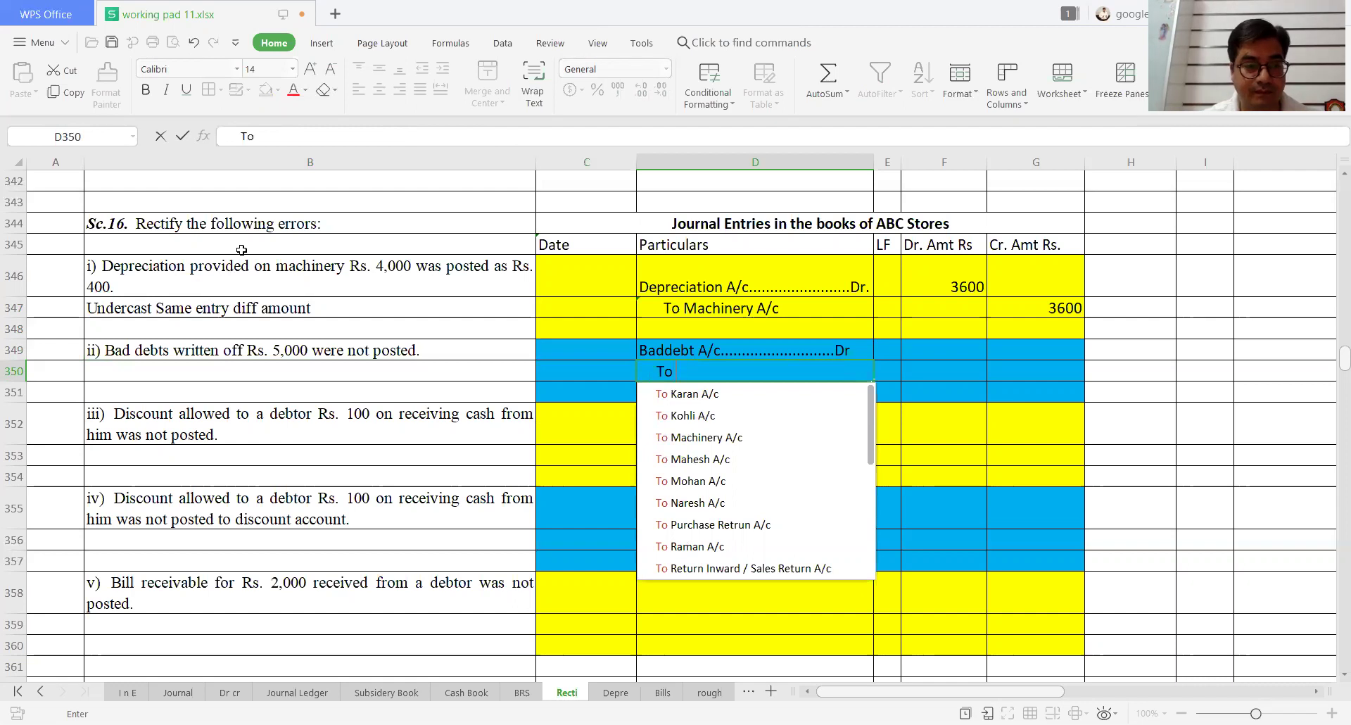
{"action": "type", "text": " De"}
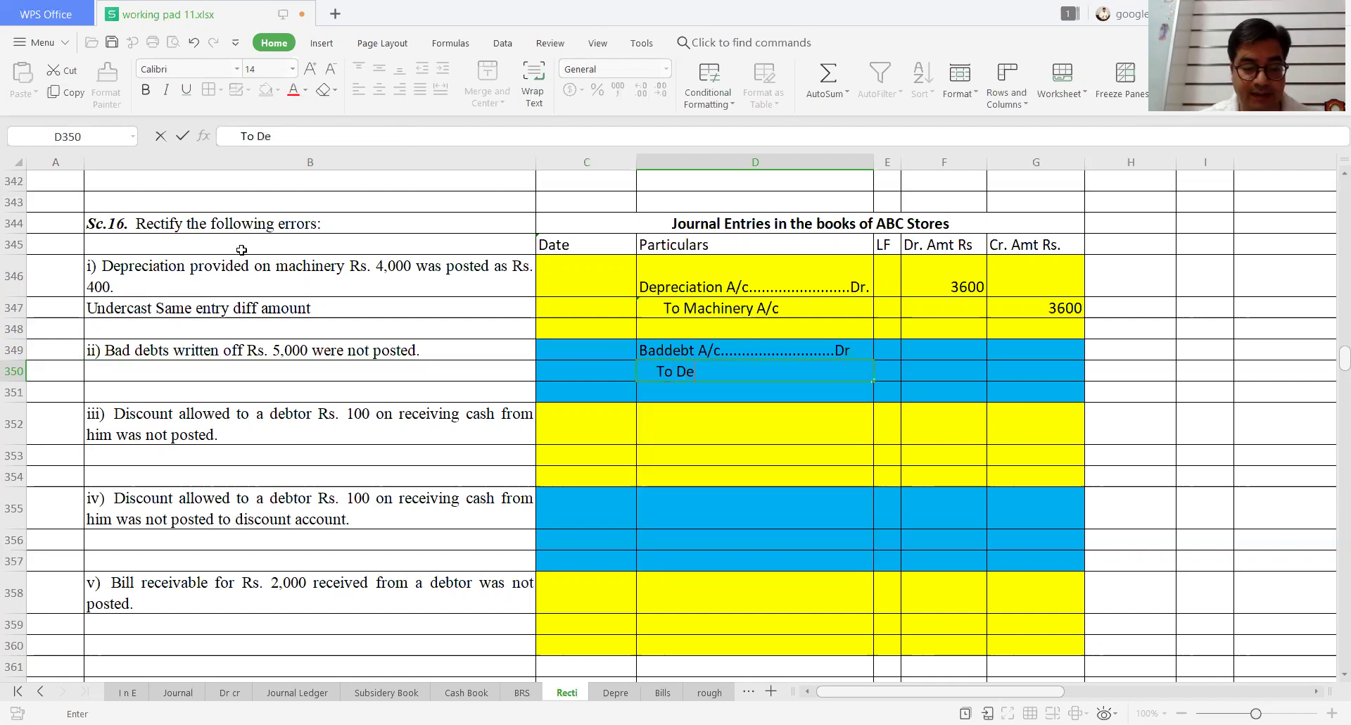
{"action": "type", "text": "btors A/c"}
{"action": "key", "text": "Return"}
Step: Fill in the error ii amounts: debit 5000 in F349 and credit 5000 in G350
{"action": "key", "text": "Up"}
{"action": "key", "text": "Up"}
{"action": "key", "text": "Right"}
{"action": "key", "text": "Right"}
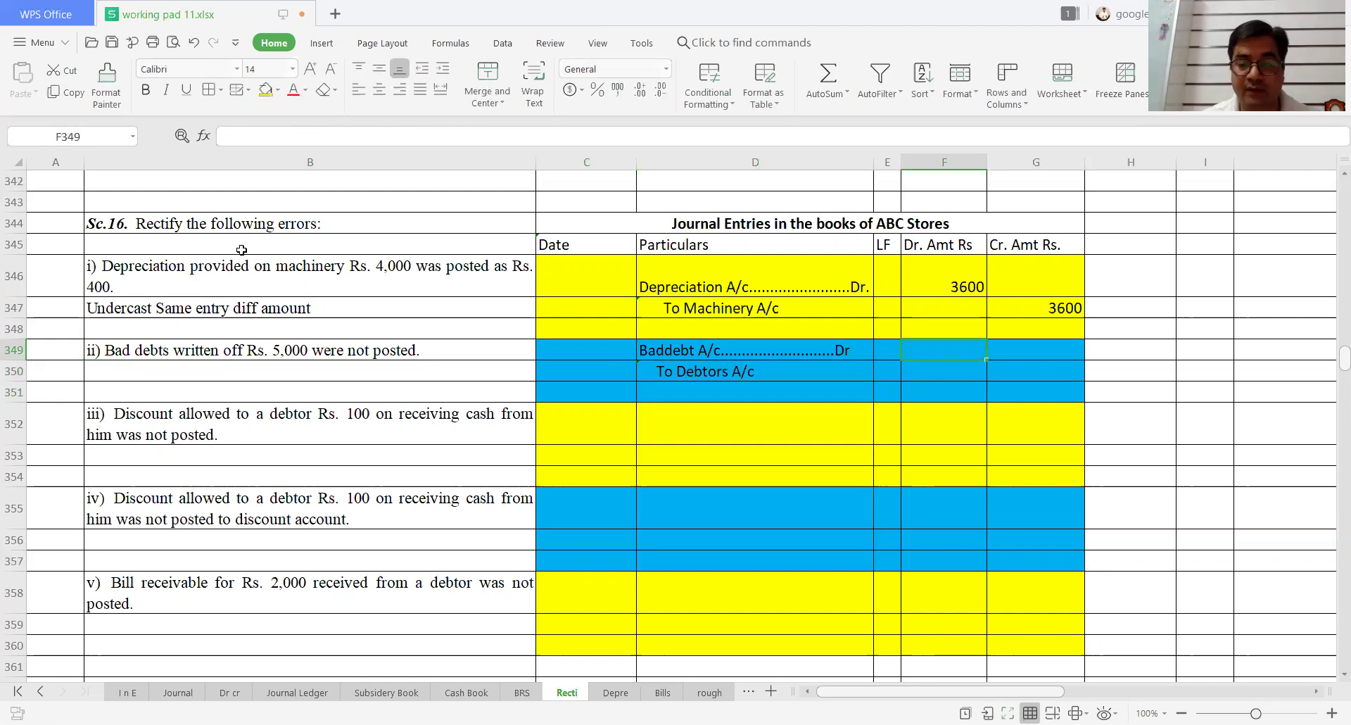
{"action": "type", "text": "5000"}
{"action": "key", "text": "Right"}
{"action": "key", "text": "Down"}
{"action": "type", "text": "5000"}
{"action": "key", "text": "Return"}
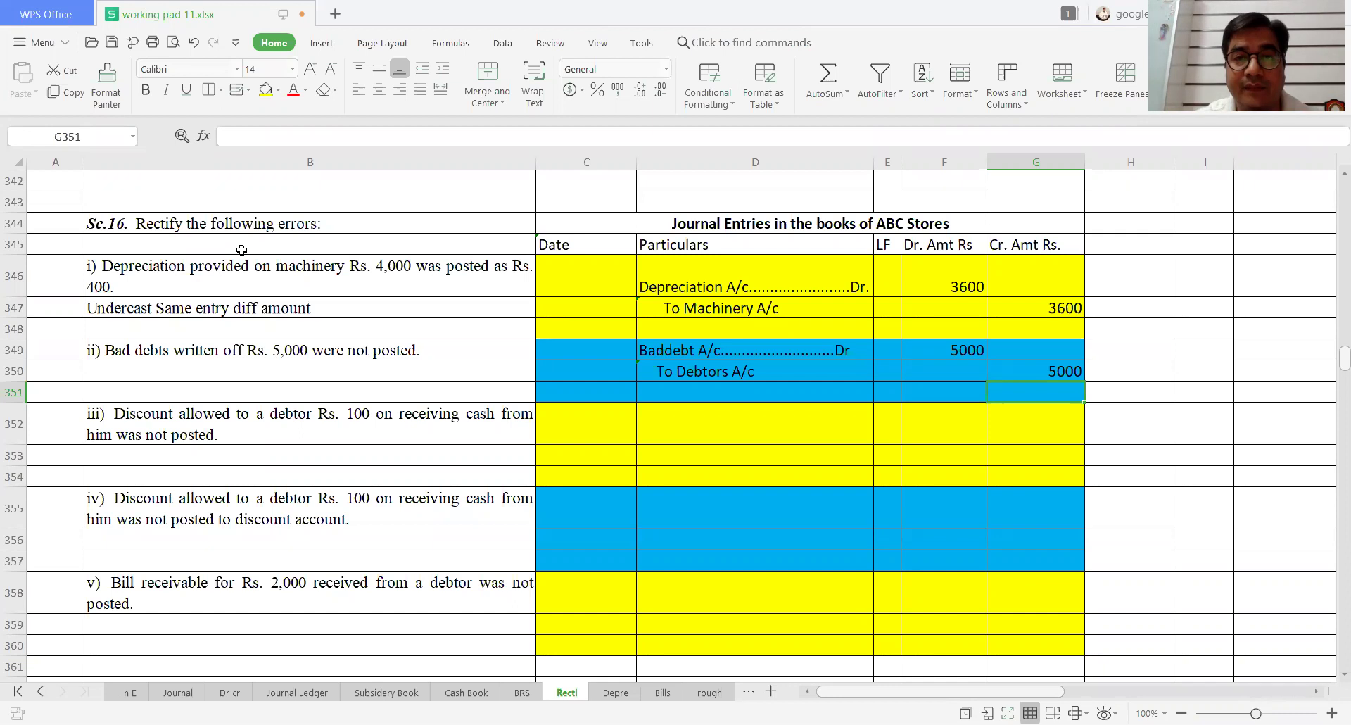
Step: Enter the debit line "Discount Allowed A/c..................Dr" in D352 for the Sc.16 error iii
{"action": "left_click", "coordinate": [281, 410]}
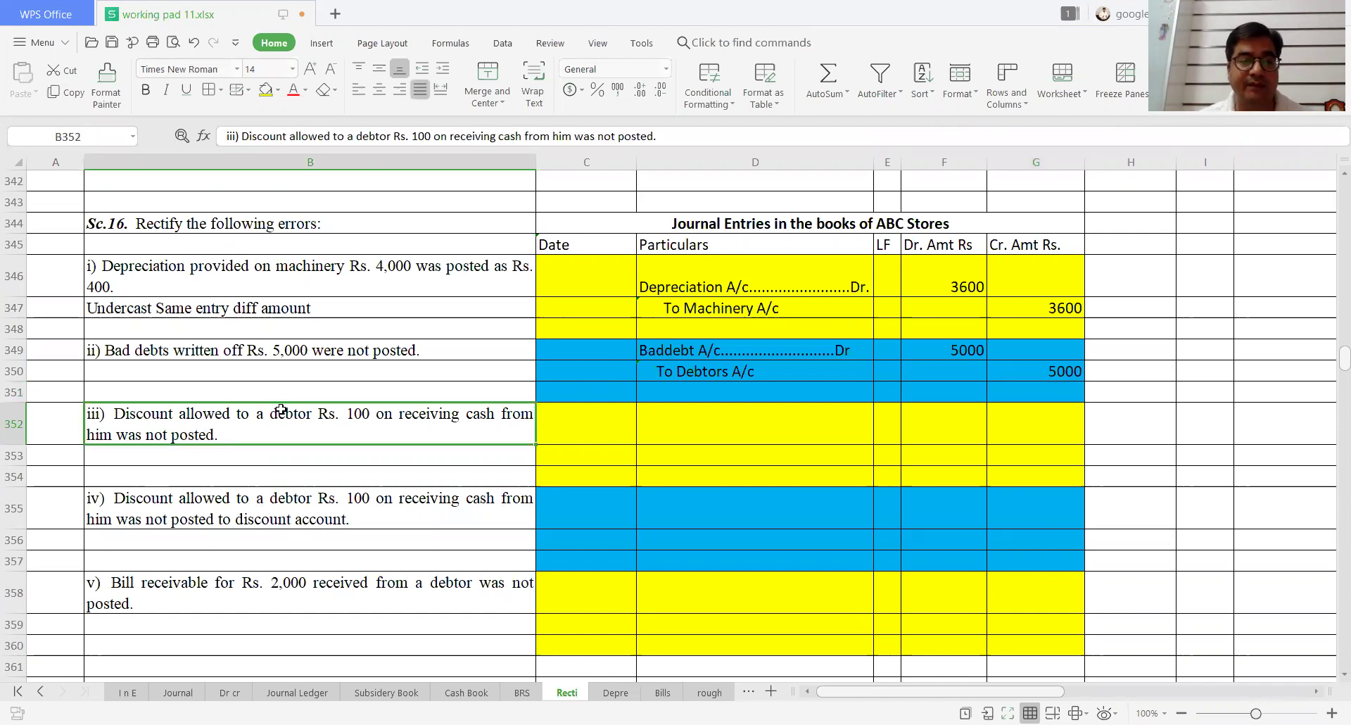
{"action": "key", "text": "Right"}
{"action": "key", "text": "Right"}
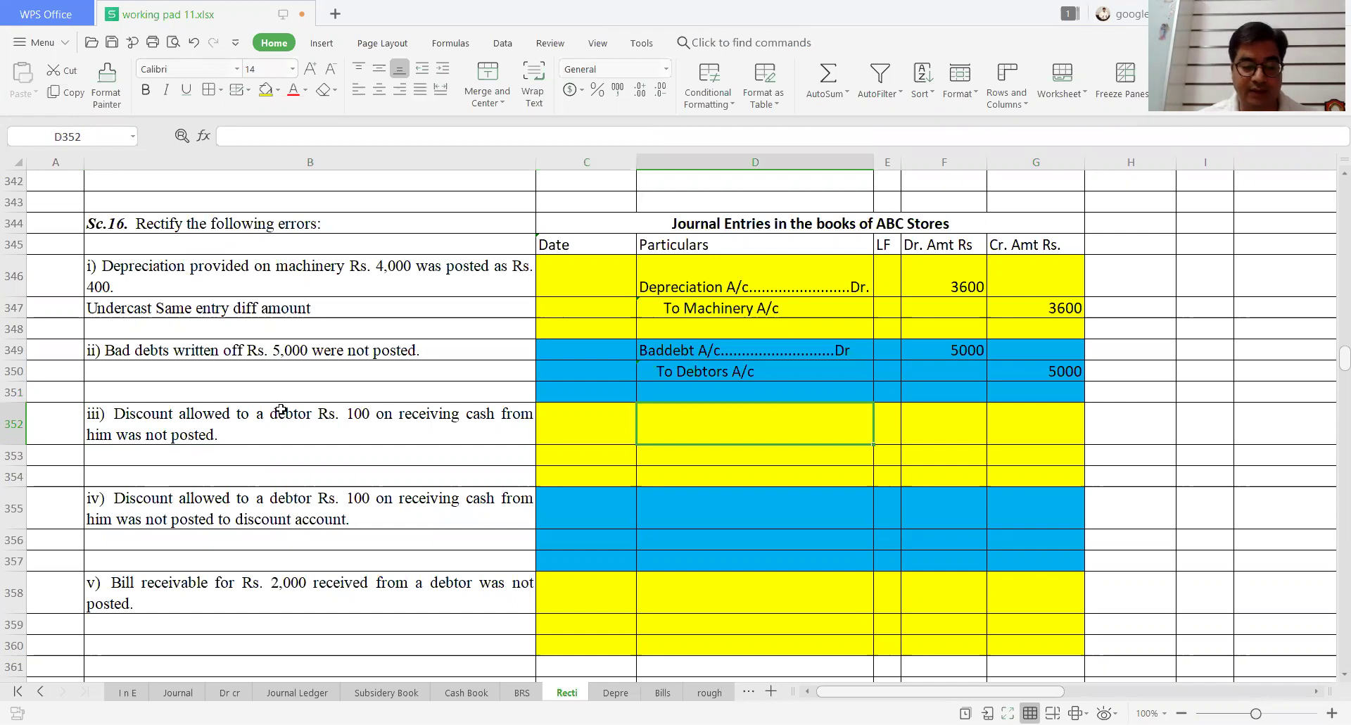
{"action": "type", "text": "Discount Allow"}
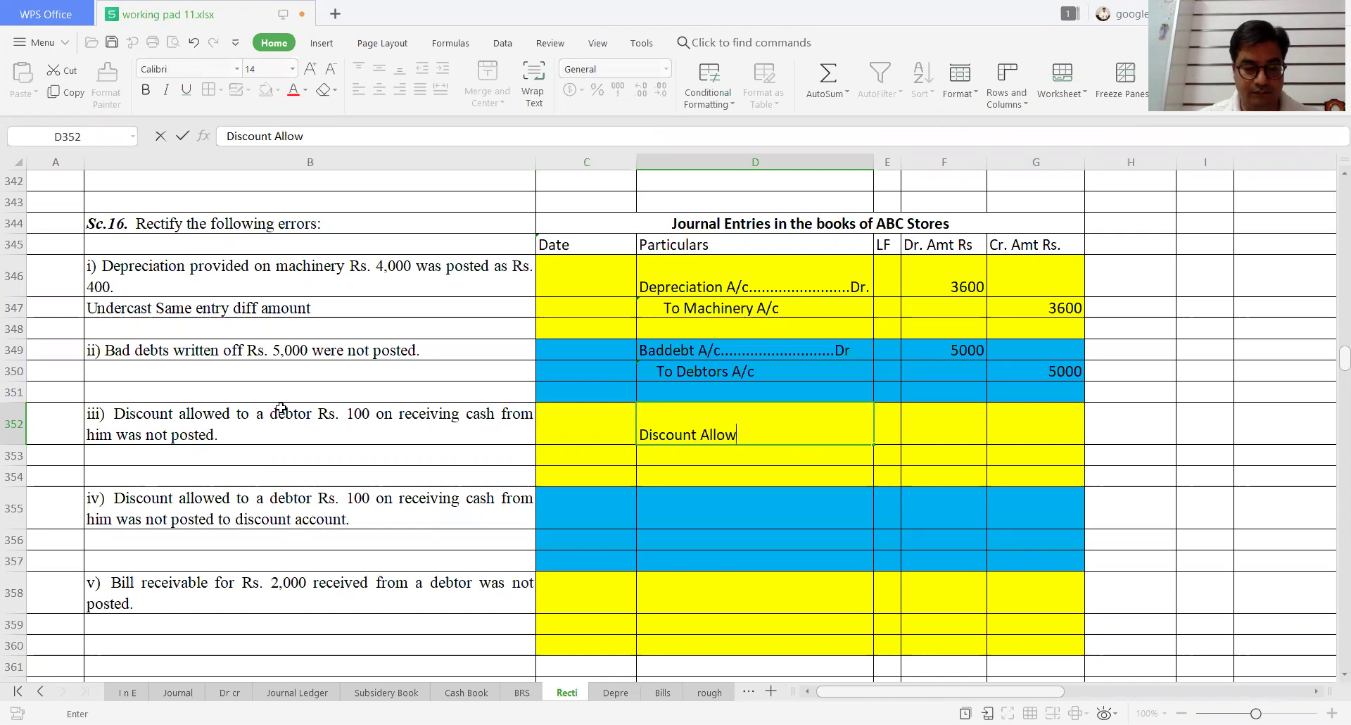
{"action": "type", "text": "ed A/c."}
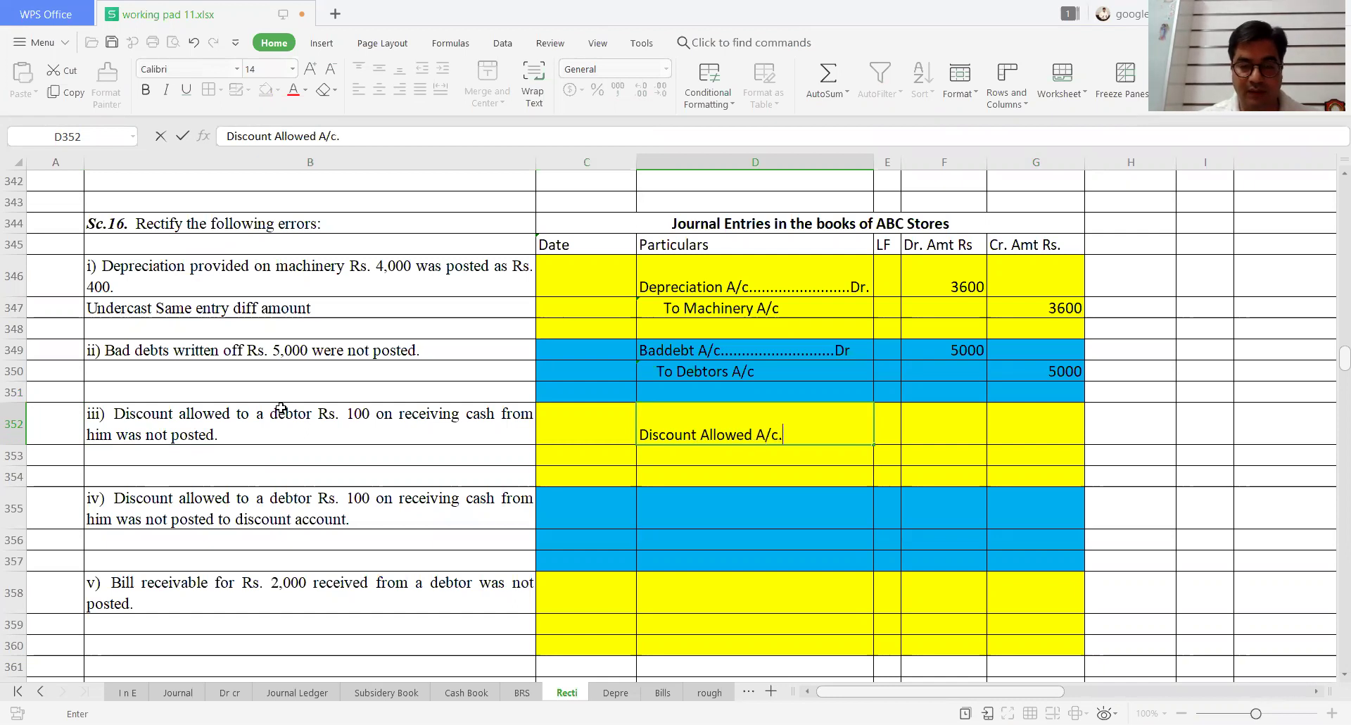
{"action": "type", "text": ".................Dr"}
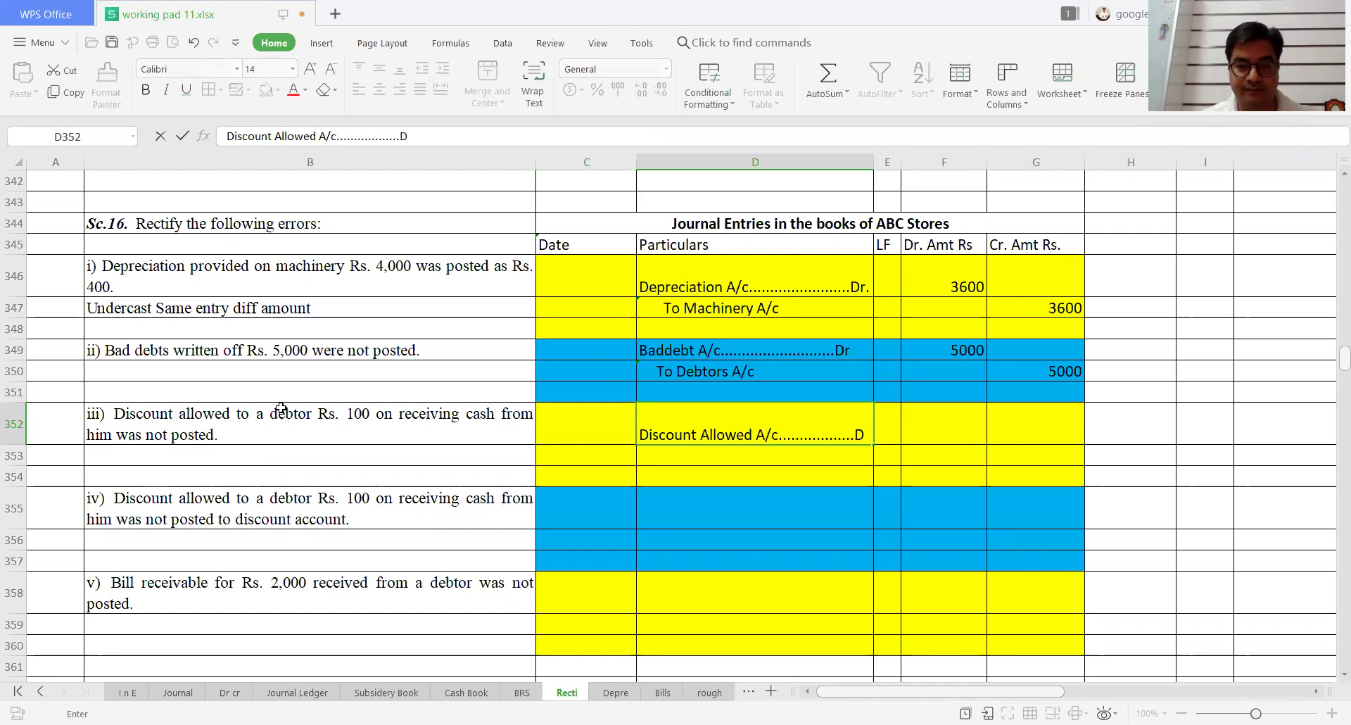
{"action": "key", "text": "Return"}
Step: Enter the credit line "To Debtors A/c" in D353 below the discount allowed debit line
{"action": "type", "text": "To "}
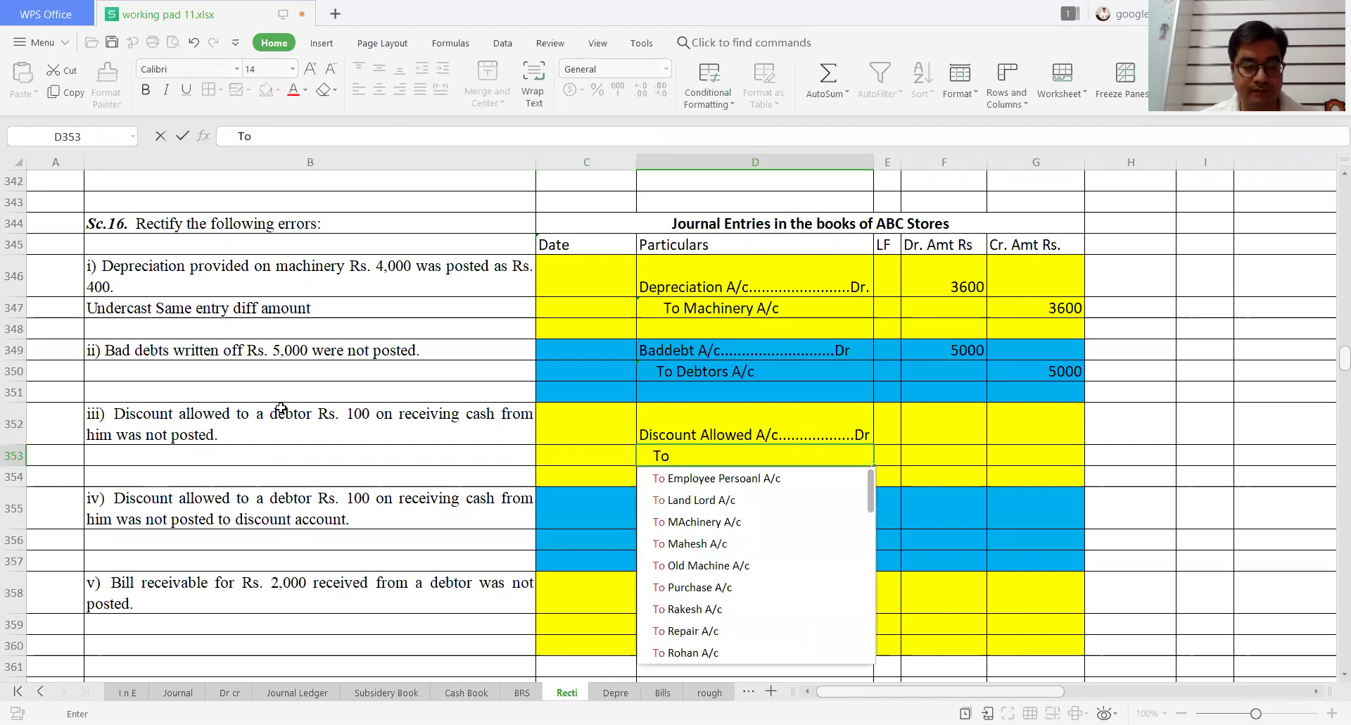
{"action": "type", "text": "Debtors"}
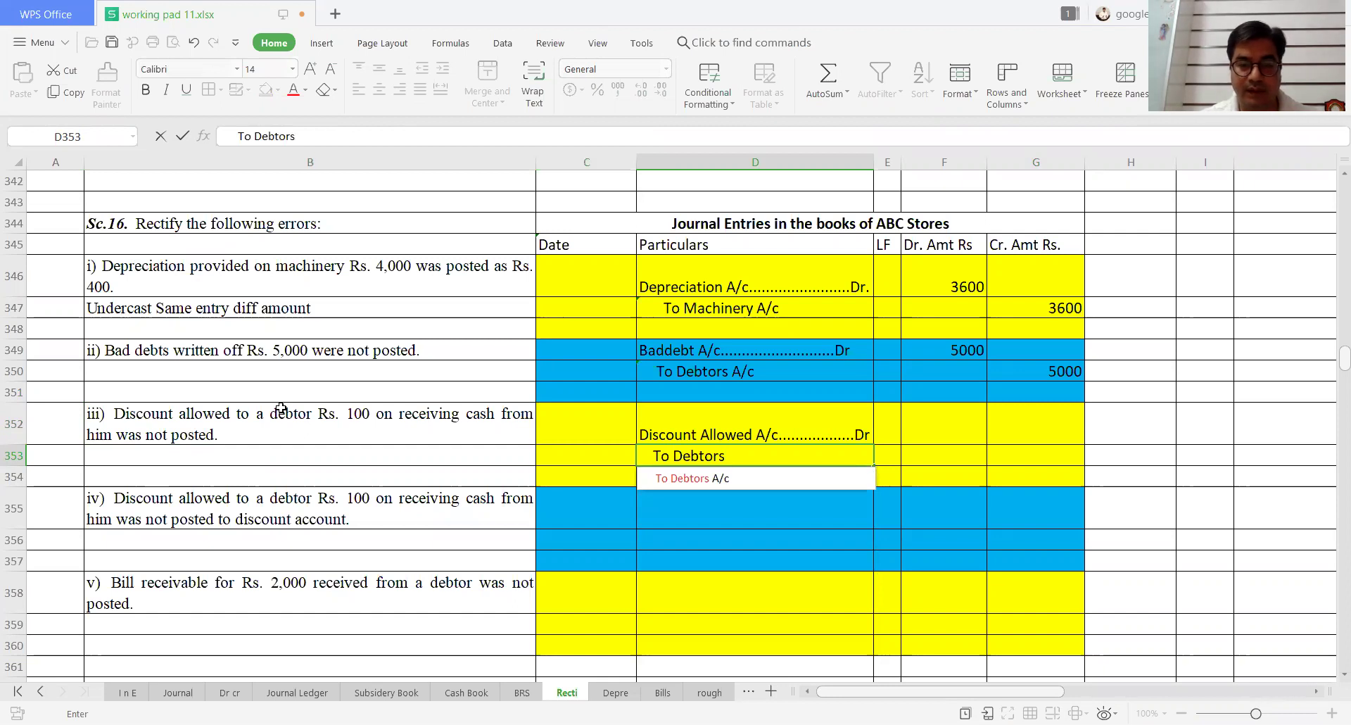
{"action": "key", "text": "Left"}
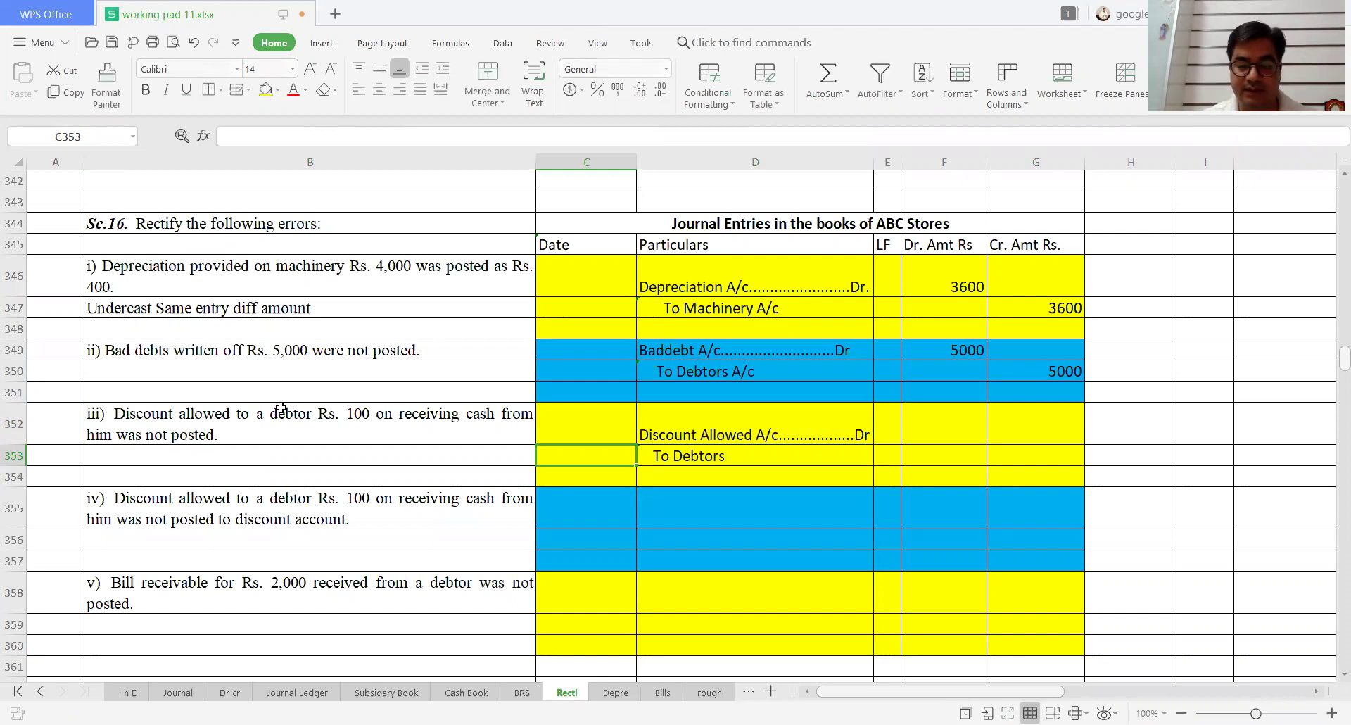
{"action": "key", "text": "Right"}
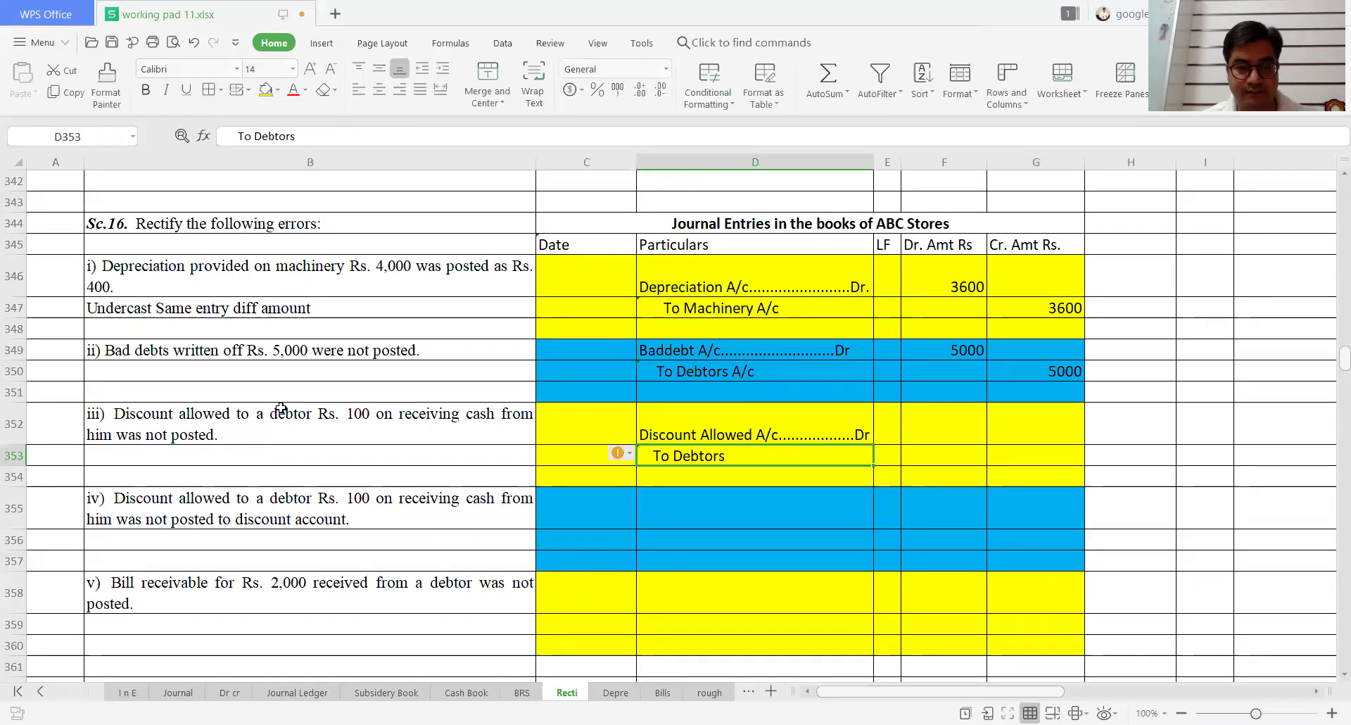
{"action": "key", "text": "F2"}
{"action": "type", "text": "A/c"}
{"action": "key", "text": "Return"}
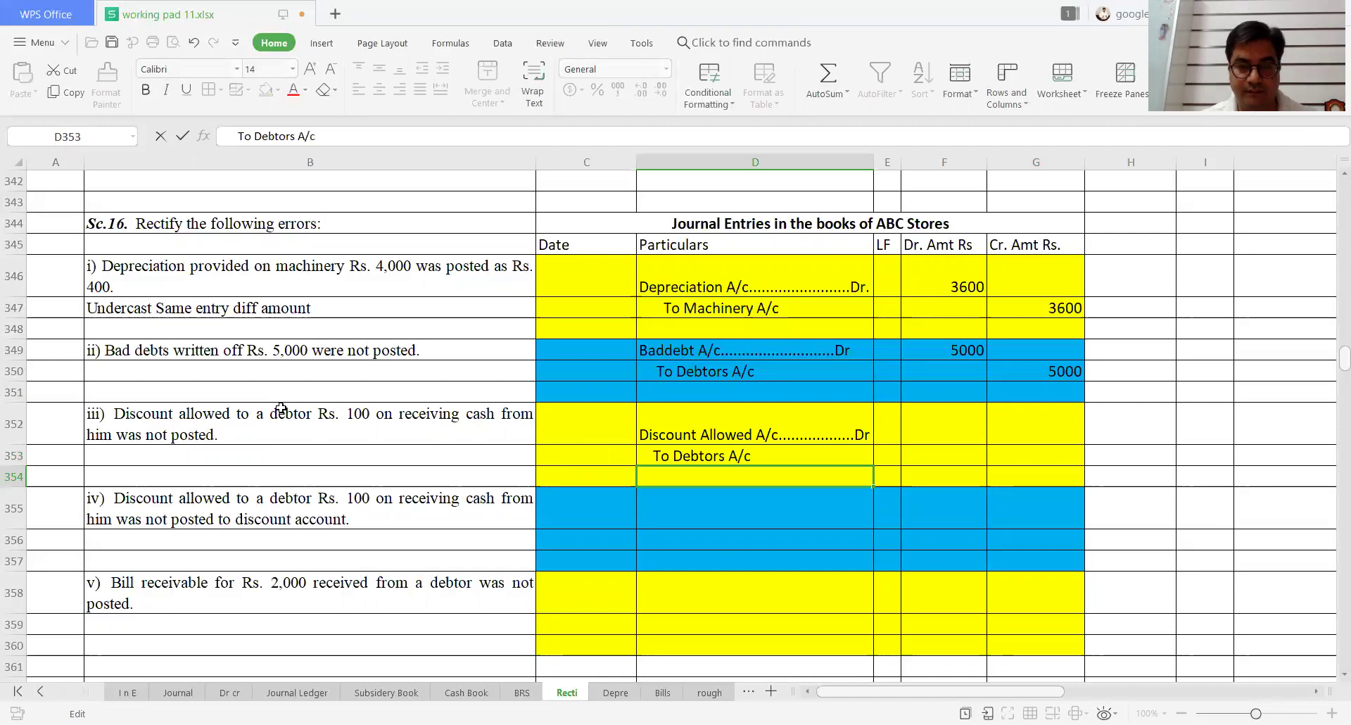
Step: Fill in the error iii amounts: debit 100 in F352 and credit 100 in G353
{"action": "key", "text": "Up"}
{"action": "key", "text": "Up"}
{"action": "key", "text": "Right"}
{"action": "key", "text": "Right"}
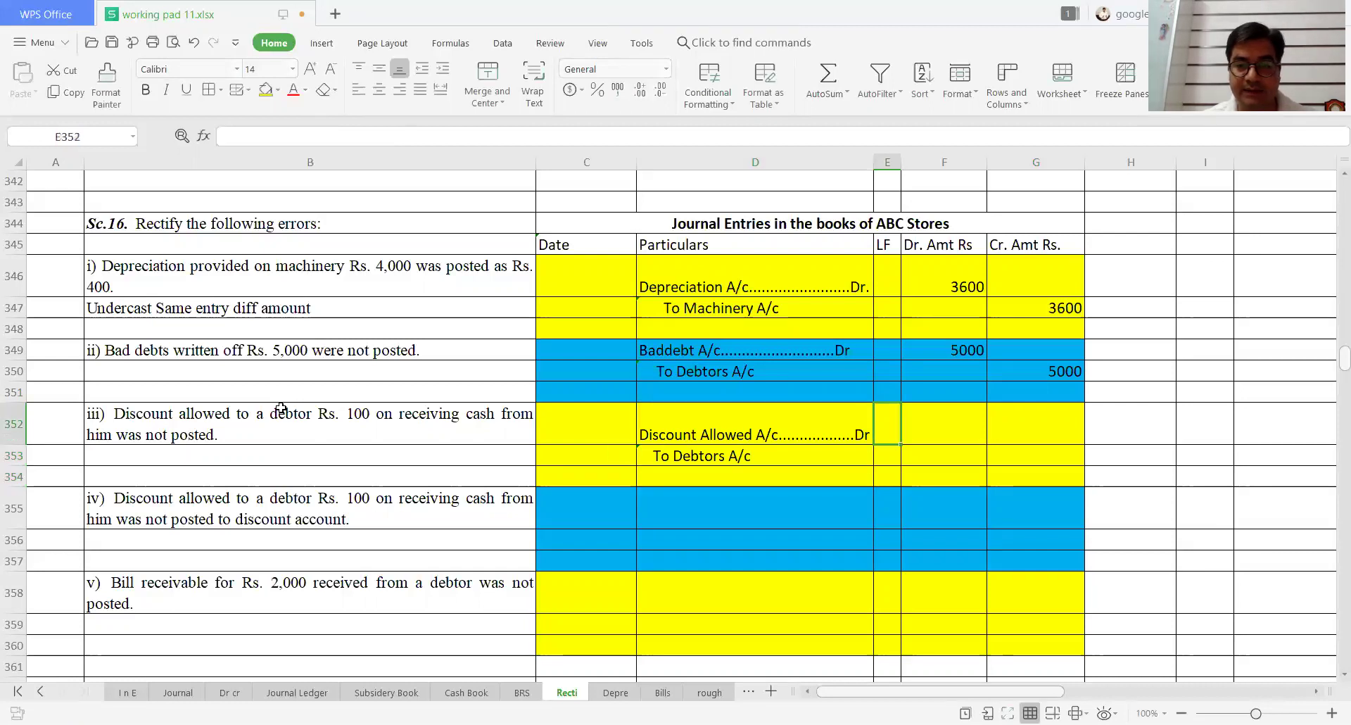
{"action": "type", "text": "100"}
{"action": "key", "text": "Return"}
{"action": "key", "text": "Right"}
{"action": "type", "text": "100"}
{"action": "key", "text": "Return"}
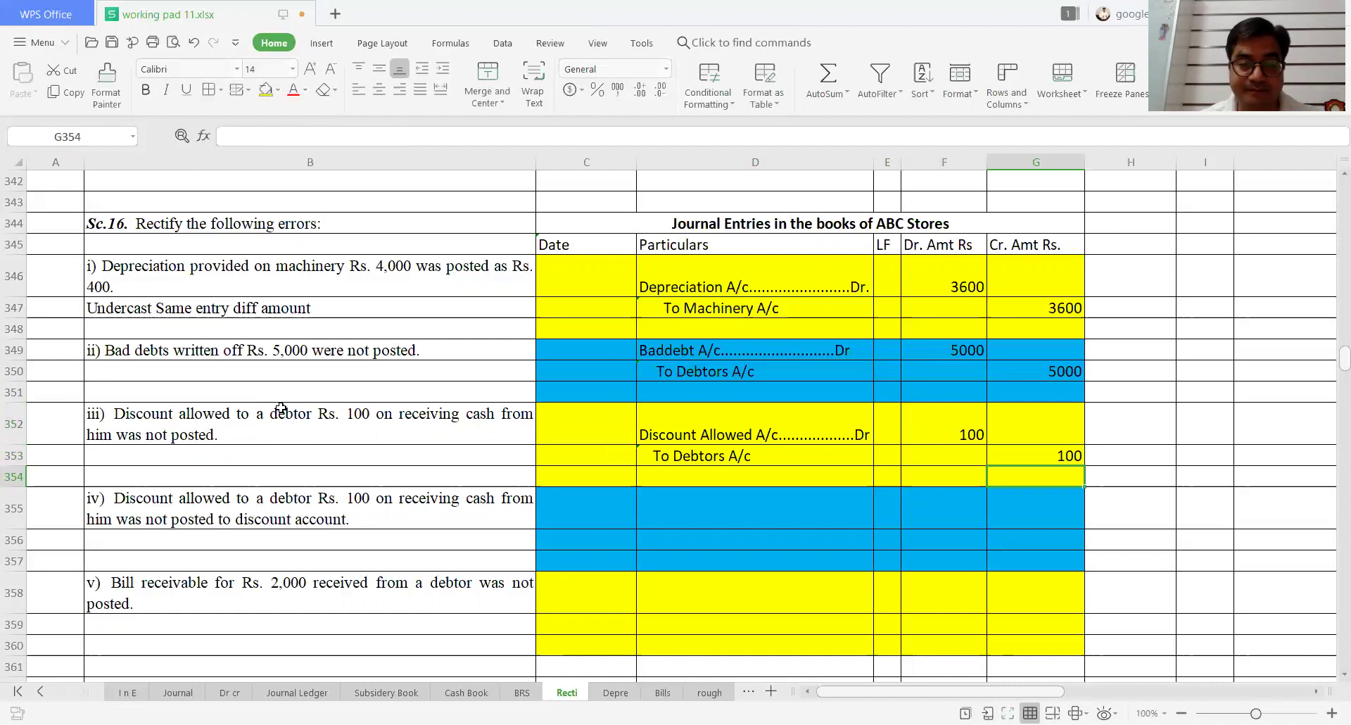
Step: Compare the wording of errors iii and iv in column B to see how the two discount errors differ
{"action": "left_click", "coordinate": [321, 505]}
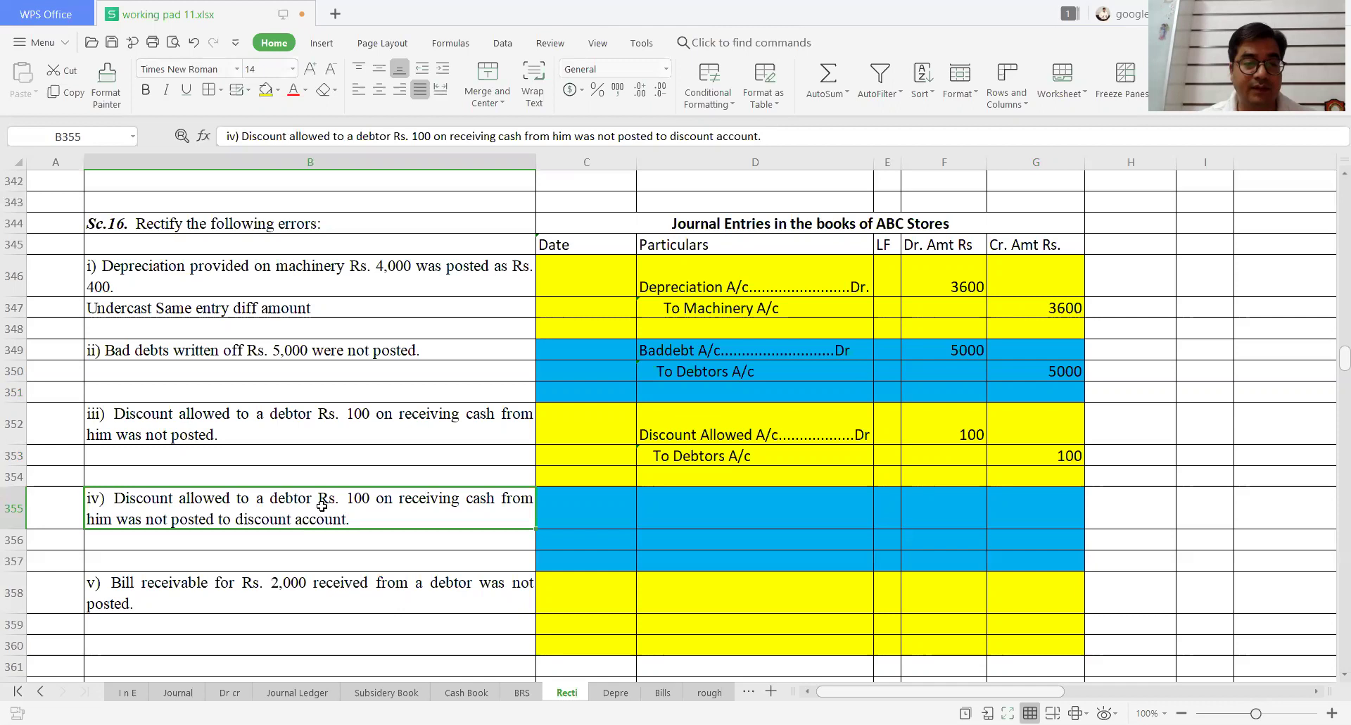
{"action": "key", "text": "Up"}
{"action": "key", "text": "Up"}
{"action": "key", "text": "Up"}
{"action": "key", "text": "Down"}
{"action": "key", "text": "Down"}
{"action": "key", "text": "Up"}
{"action": "key", "text": "Up"}
{"action": "key", "text": "Down"}
{"action": "key", "text": "Down"}
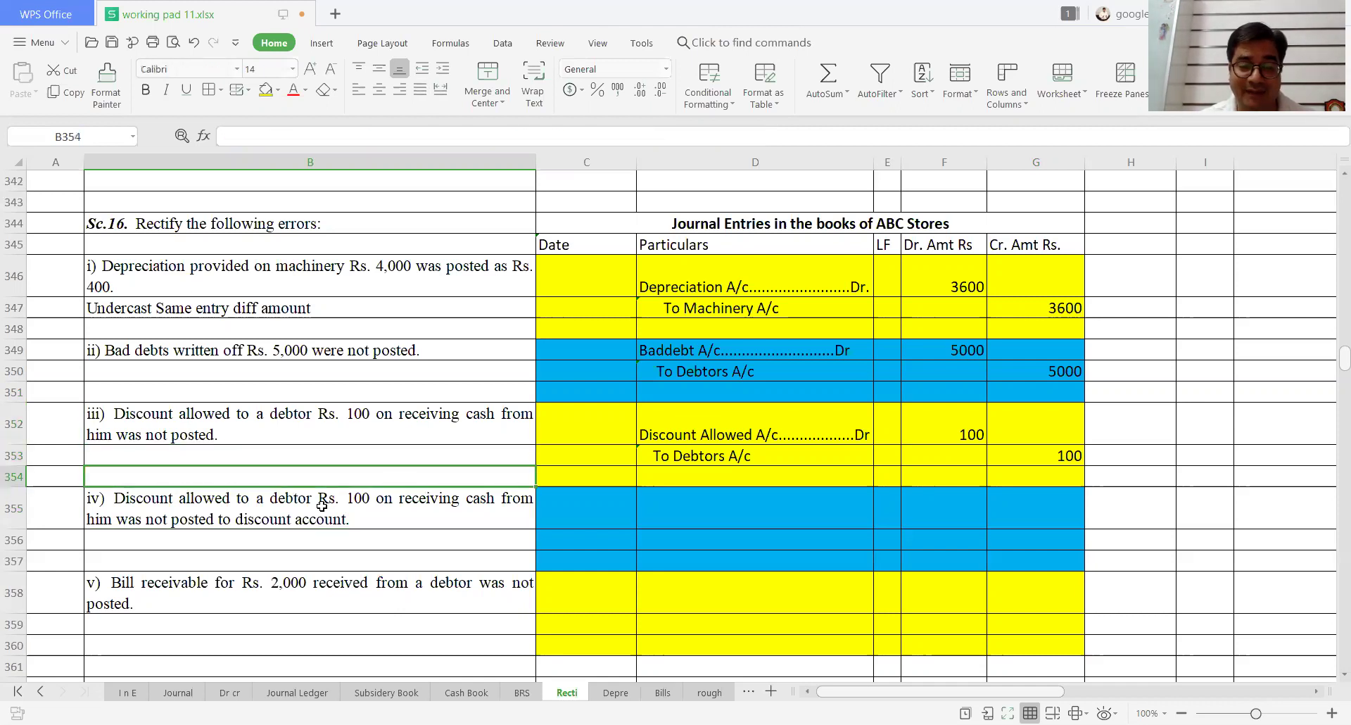
{"action": "key", "text": "Down"}
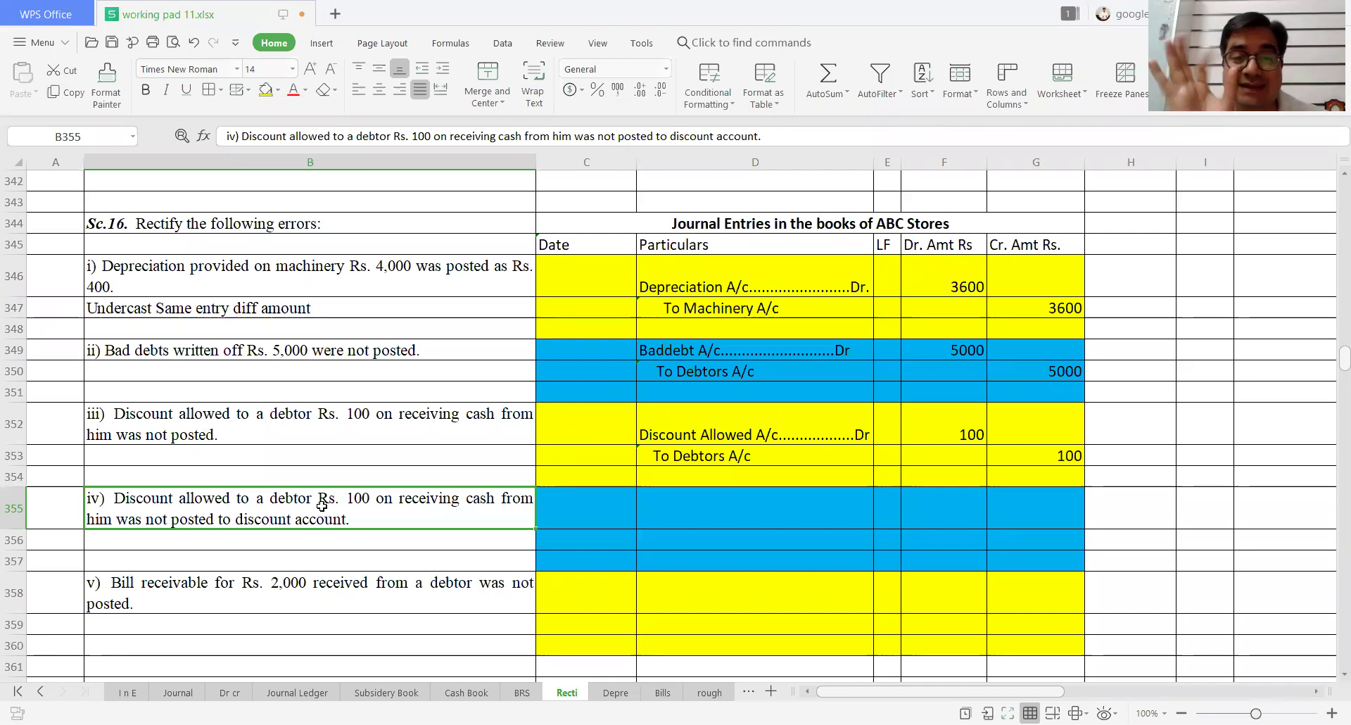
Step: Enter the debit line "Discount Allowed A/c..................Dr" in D355 for the Sc.16 error iv
{"action": "key", "text": "Right"}
{"action": "key", "text": "Right"}
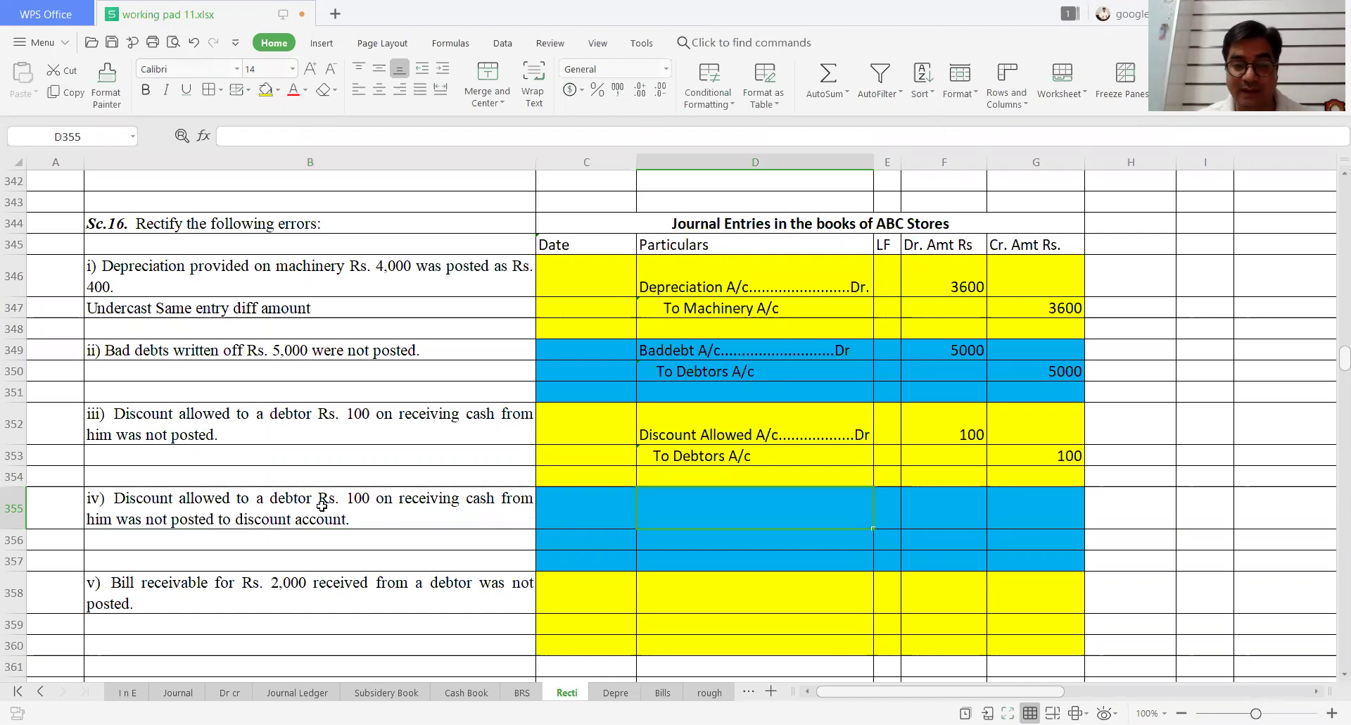
{"action": "type", "text": "Dis"}
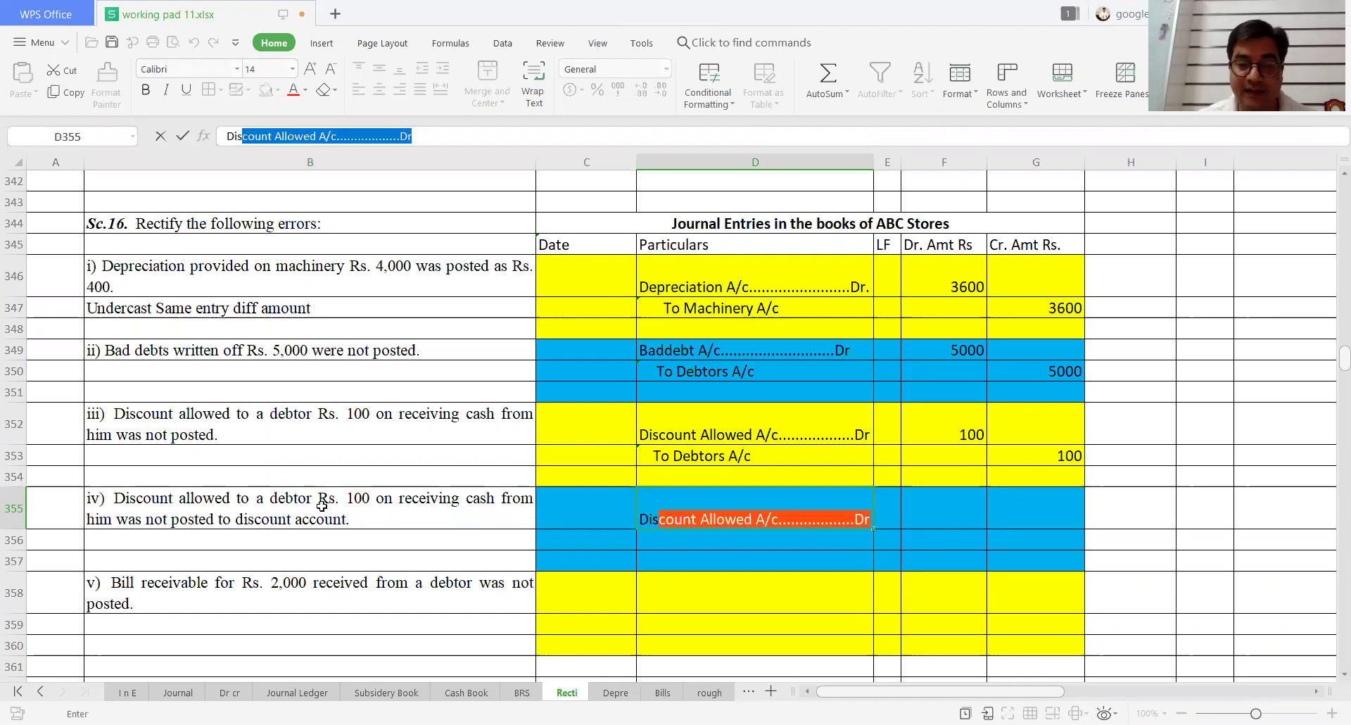
{"action": "key", "text": "Return"}
Step: Enter the credit line "To Suspense A/c (Difference)" in D356 below the error iv debit line
{"action": "type", "text": "To"}
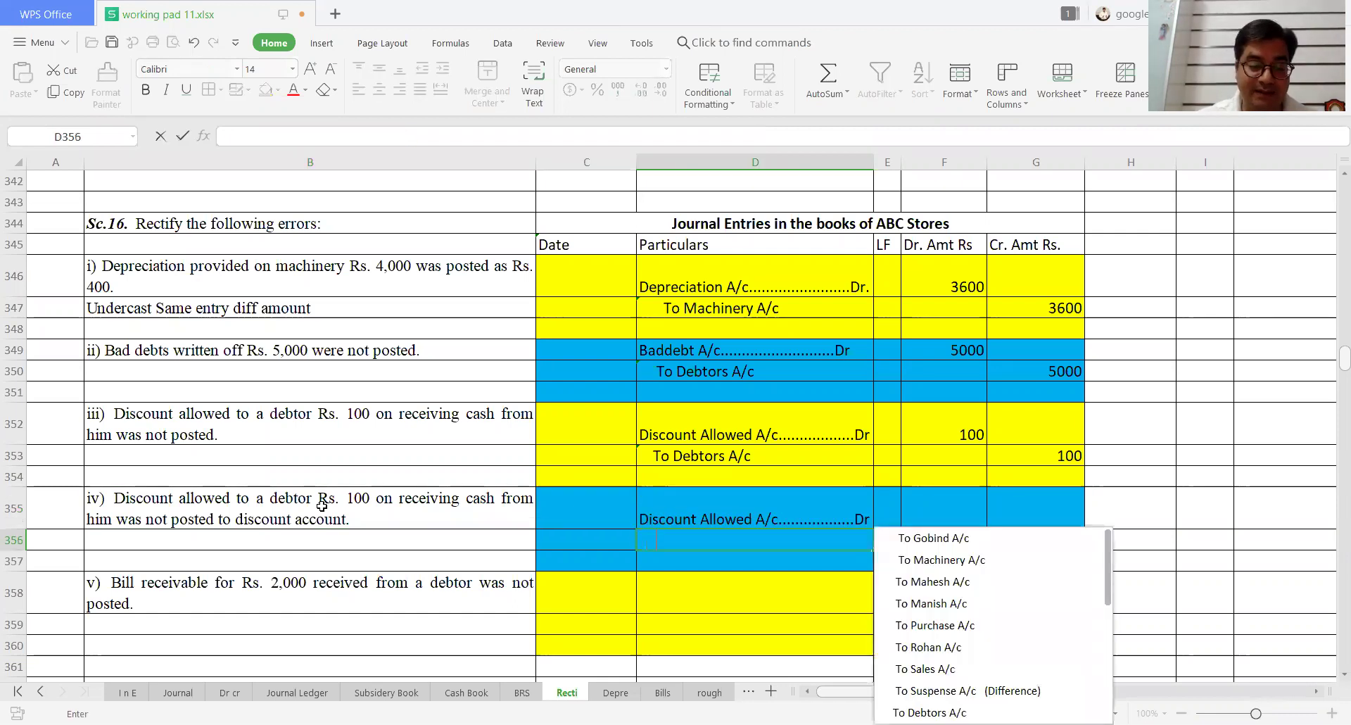
{"action": "type", "text": " Suspense"}
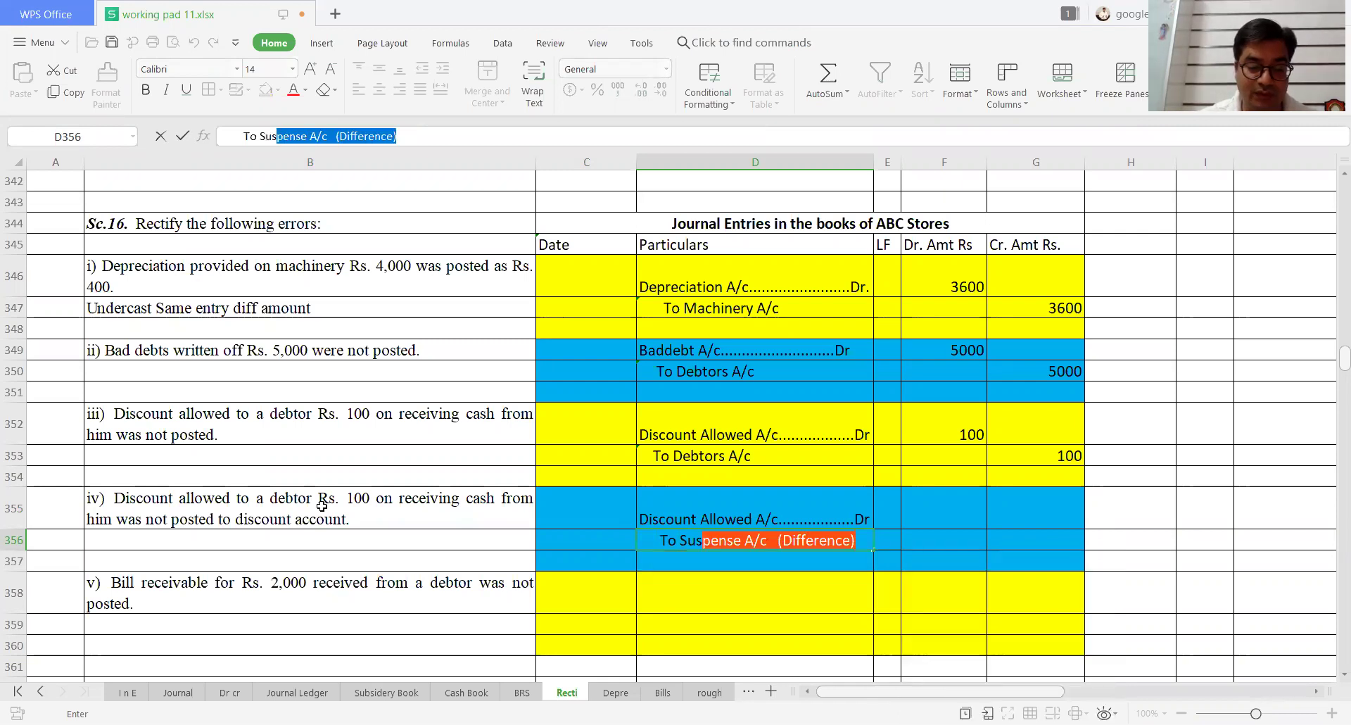
{"action": "type", "text": " A"}
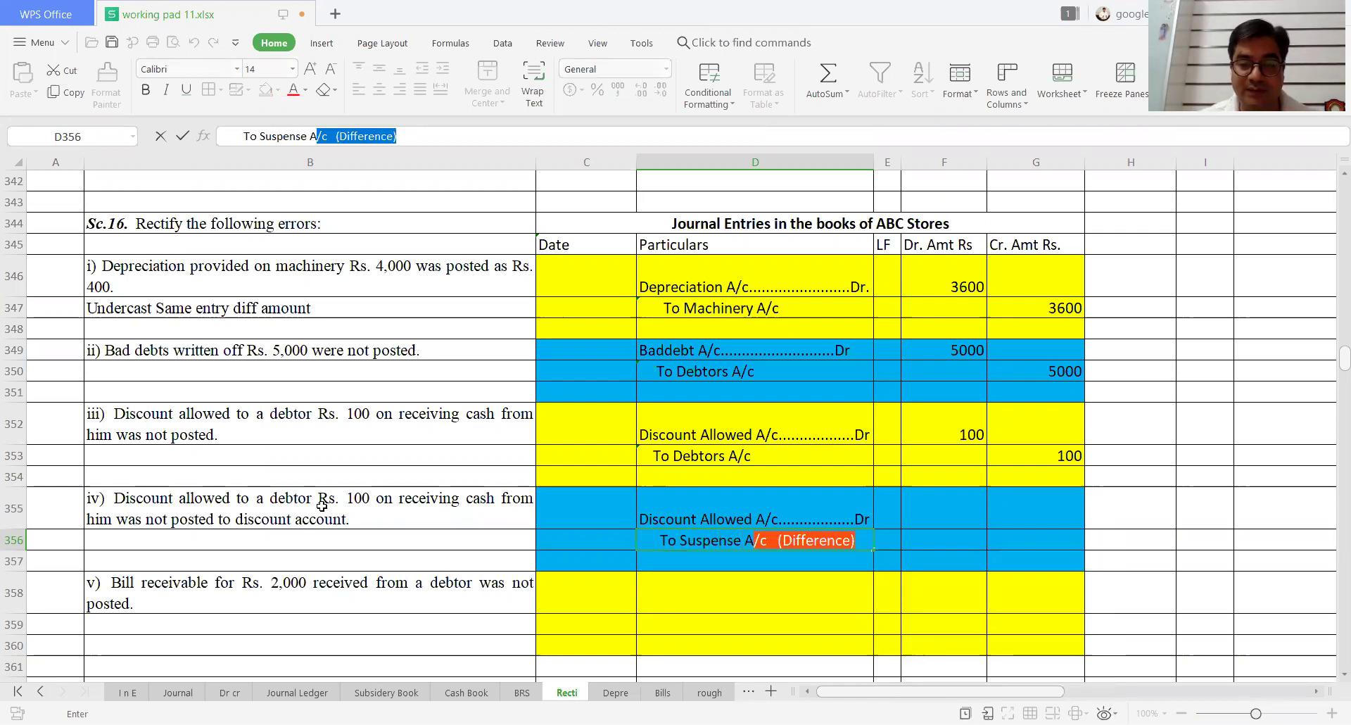
{"action": "key", "text": "Return"}
{"action": "key", "text": "Up"}
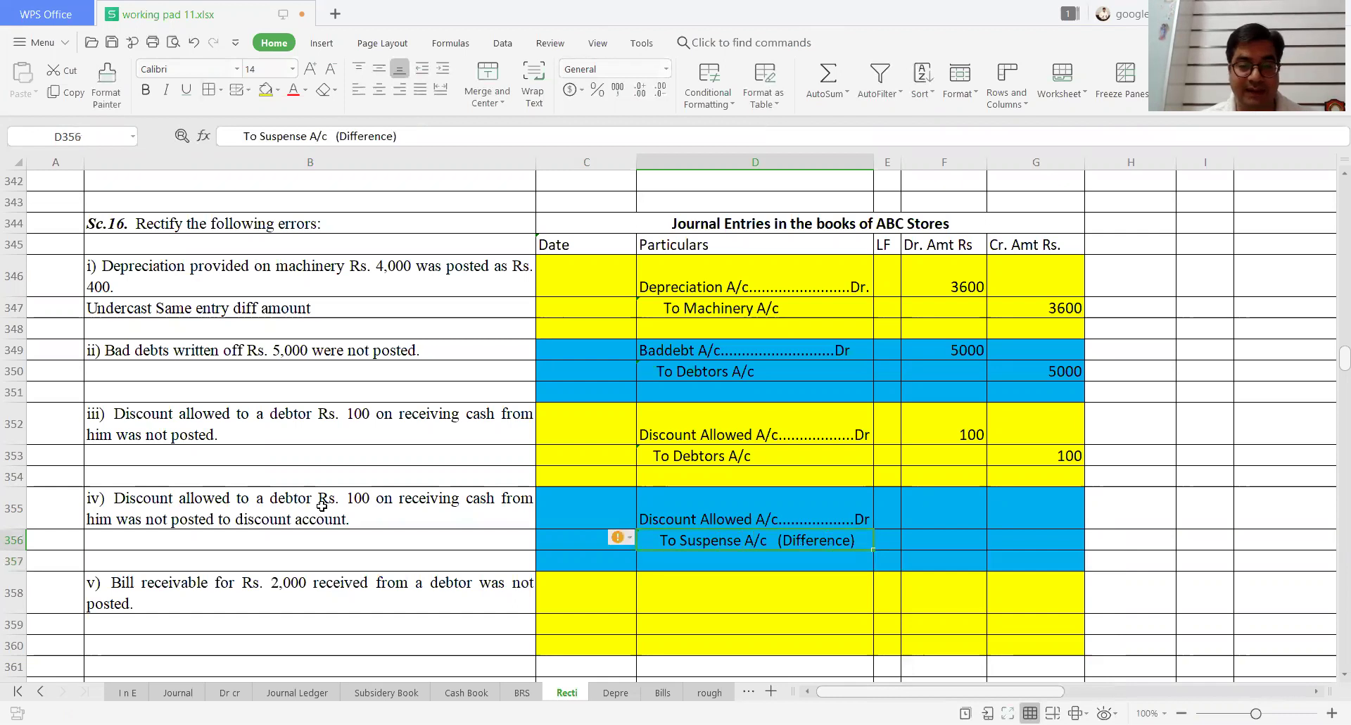
Step: Fill in the error iv amounts: debit 100 in F355 and credit 100 in G356
{"action": "key", "text": "Up"}
{"action": "key", "text": "Right"}
{"action": "key", "text": "Right"}
{"action": "type", "text": "100"}
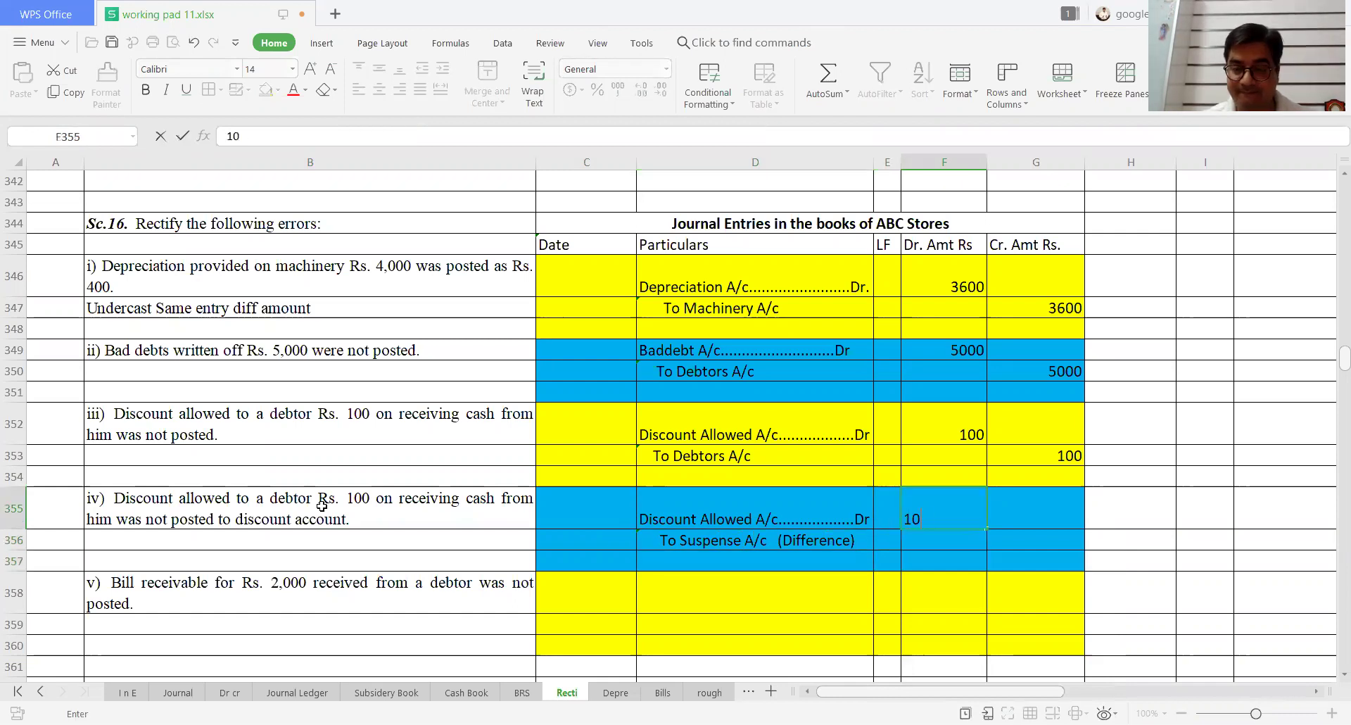
{"action": "key", "text": "Return"}
{"action": "key", "text": "Right"}
{"action": "type", "text": "100"}
{"action": "key", "text": "Up"}
Step: Review the error iii and iv journal entries against the error iii description in B352
{"action": "key", "text": "Up"}
{"action": "key", "text": "Up"}
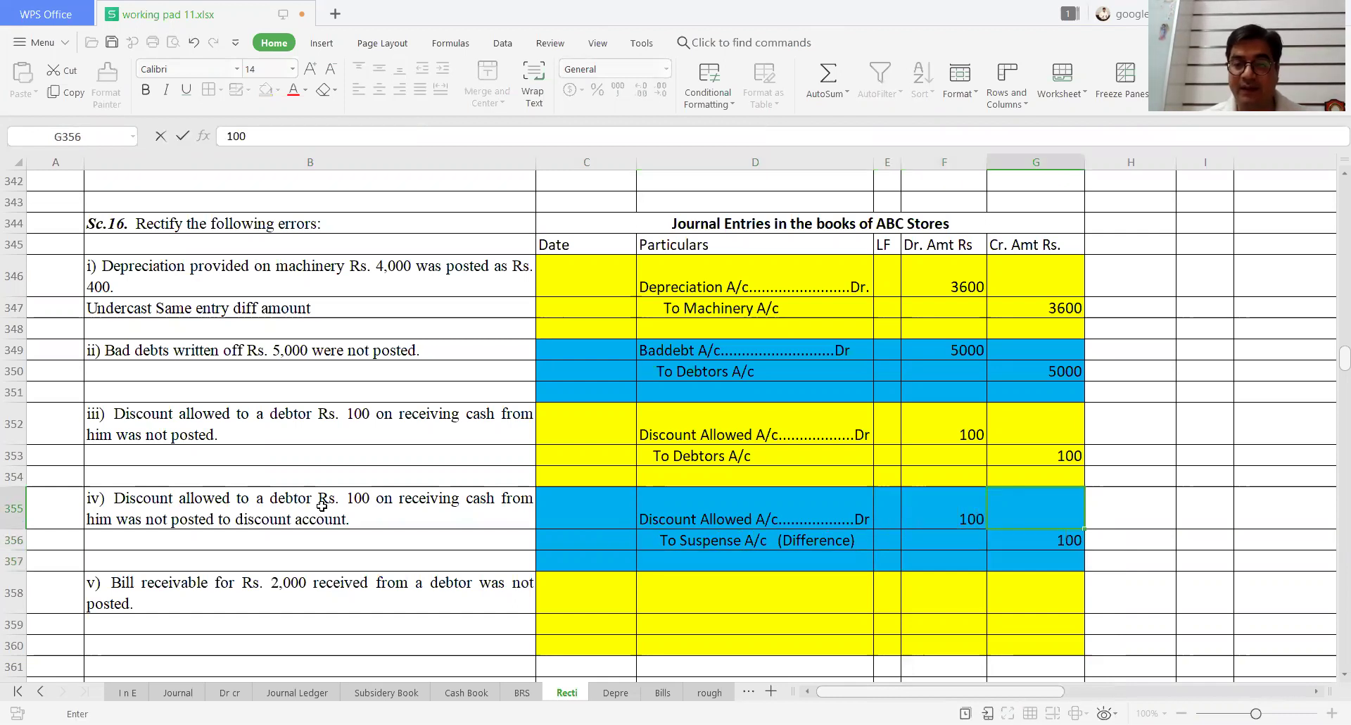
{"action": "key", "text": "Left"}
{"action": "key", "text": "Left"}
{"action": "key", "text": "Left"}
{"action": "key", "text": "Down"}
{"action": "key", "text": "Down"}
{"action": "key", "text": "Up"}
{"action": "key", "text": "Up"}
{"action": "key", "text": "Up"}
{"action": "key", "text": "Left"}
{"action": "key", "text": "Left"}
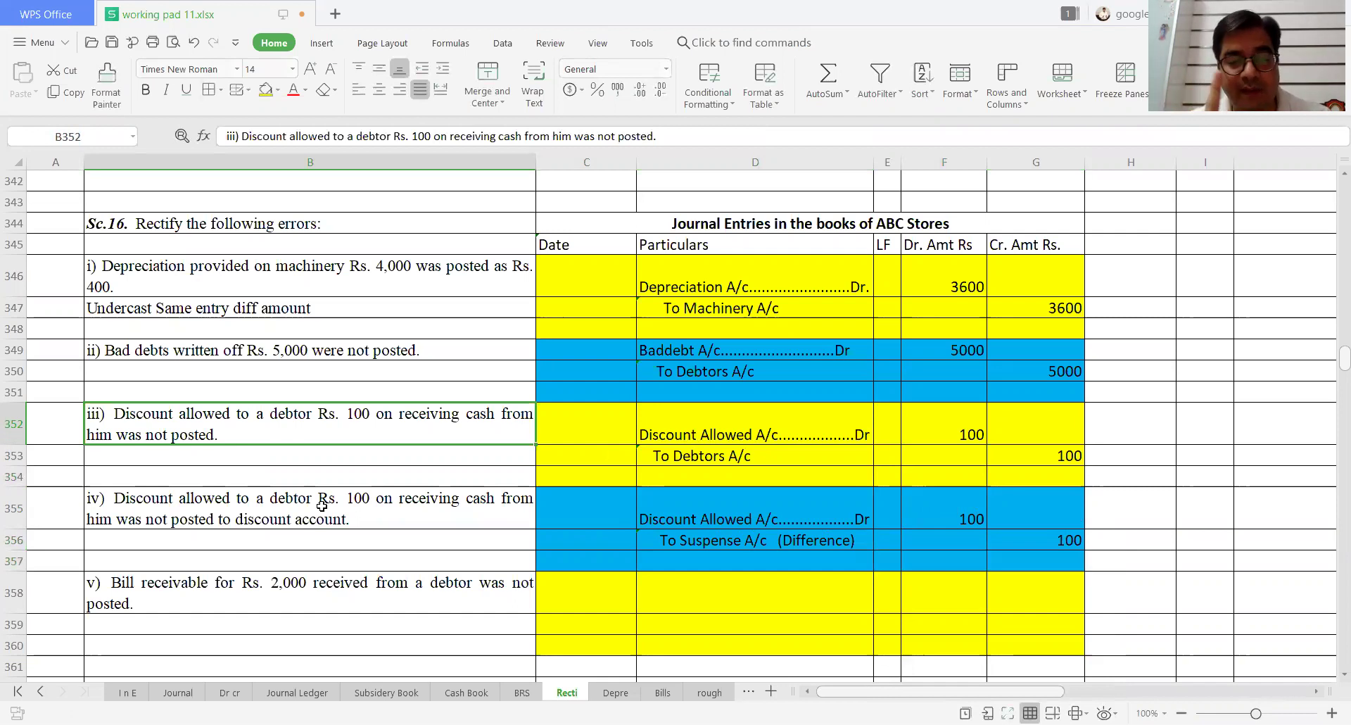
Step: Colour the words "not posted to discount account." red in the error iv text in B355
{"action": "key", "text": "Down"}
{"action": "key", "text": "Down"}
{"action": "key", "text": "Down"}
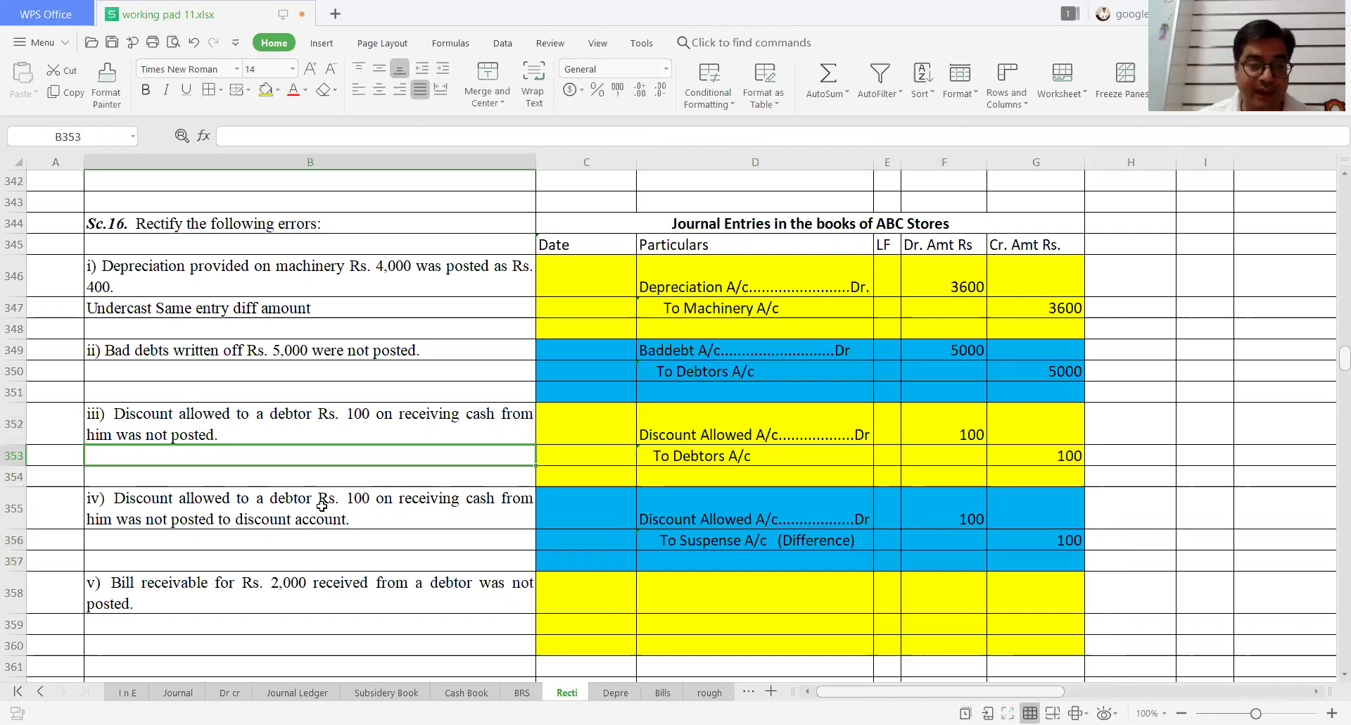
{"action": "key", "text": "F2"}
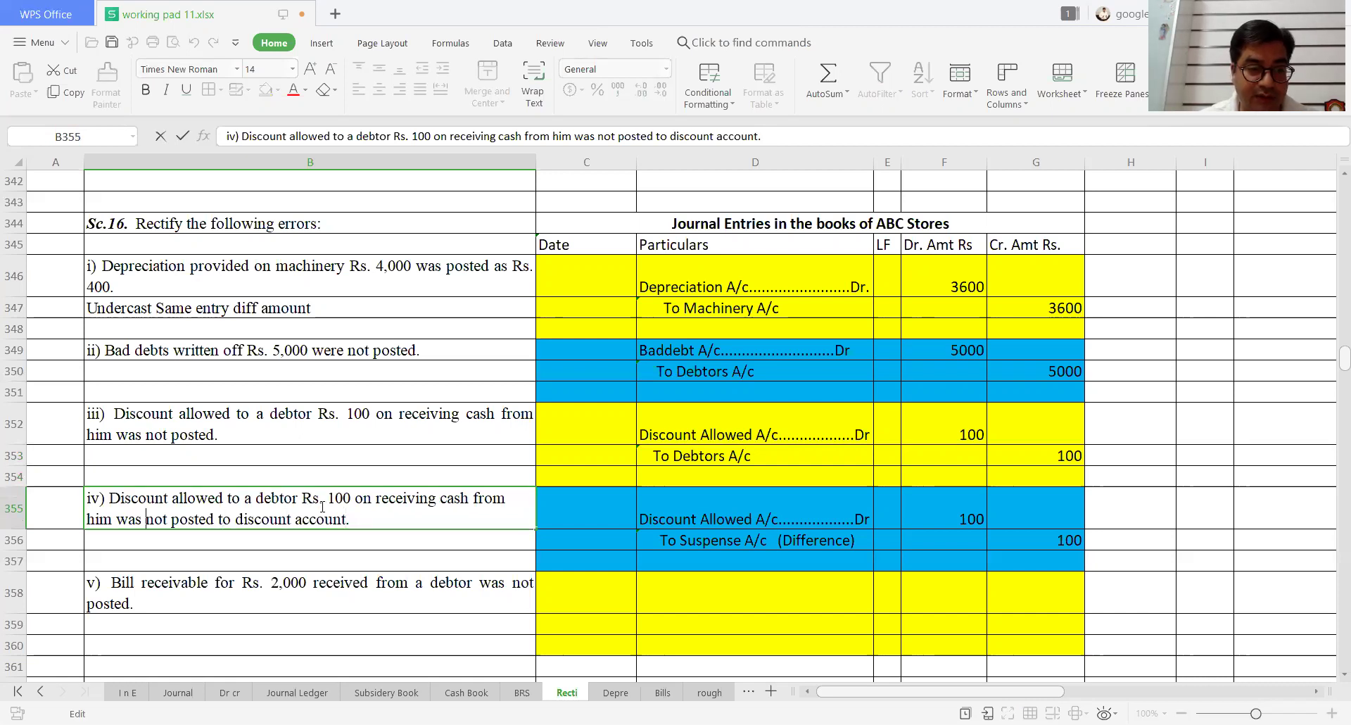
{"action": "key", "text": "shift+Right"}
{"action": "key", "text": "shift+Right"}
{"action": "key", "text": "shift+Right"}
{"action": "key", "text": "shift+Right"}
{"action": "key", "text": "shift+Right"}
{"action": "key", "text": "shift+Right"}
{"action": "key", "text": "shift+Right"}
{"action": "key", "text": "shift+Right"}
{"action": "key", "text": "shift+Right"}
{"action": "key", "text": "shift+Right"}
{"action": "key", "text": "shift+Right"}
{"action": "key", "text": "shift+Right"}
{"action": "key", "text": "shift+Right"}
{"action": "key", "text": "shift+Right"}
{"action": "key", "text": "shift+Right"}
{"action": "key", "text": "shift+Right"}
{"action": "key", "text": "shift+Right"}
{"action": "key", "text": "shift+Right"}
{"action": "key", "text": "shift+Right"}
{"action": "key", "text": "shift+Right"}
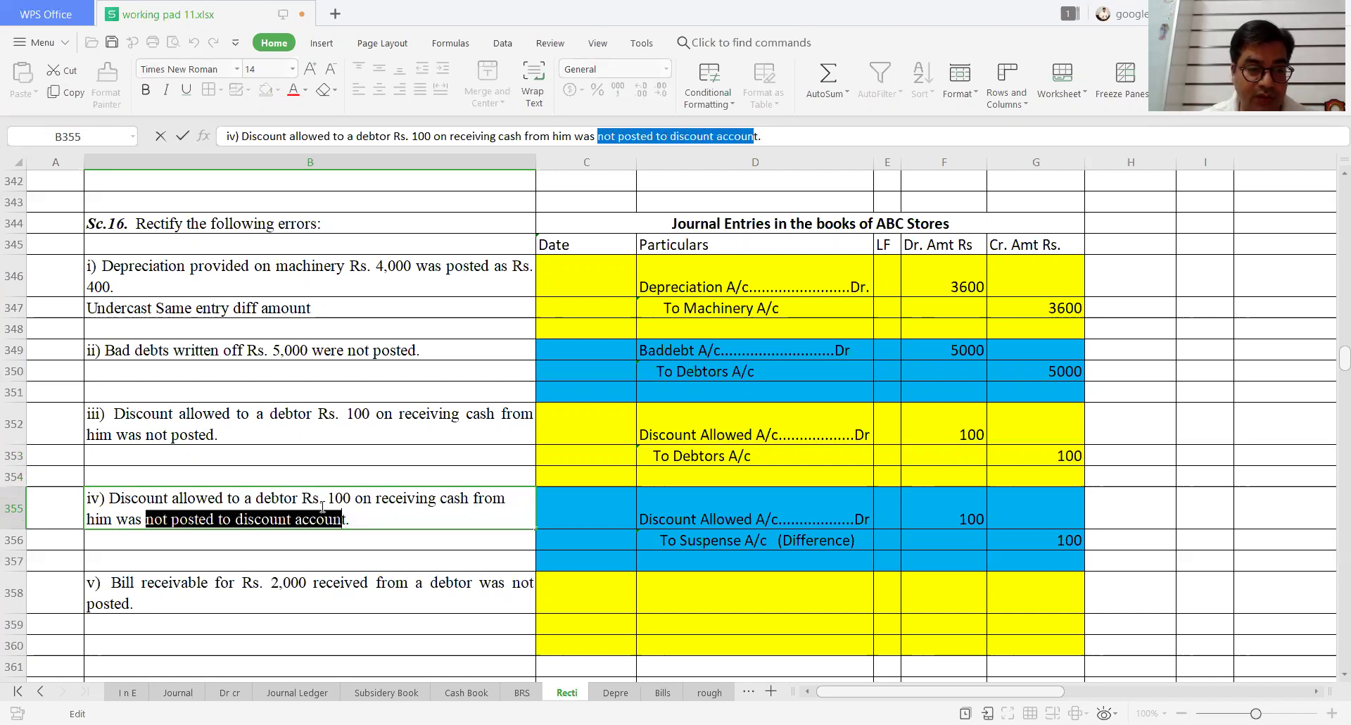
{"action": "left_click", "coordinate": [290, 91]}
{"action": "key", "text": "Return"}
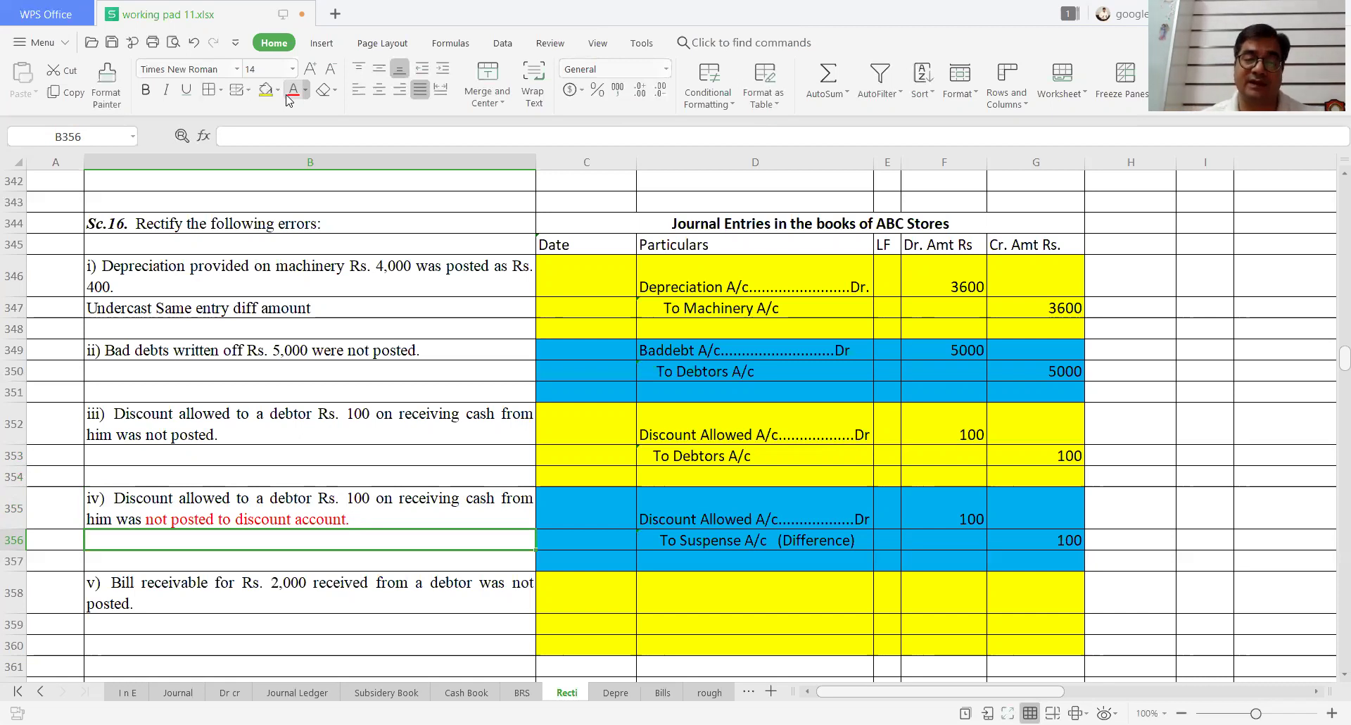
Step: Enter the debit line "Bill Receivable A/c......................Dr" in D358 for the Sc.16 error v
{"action": "key", "text": "Down"}
{"action": "key", "text": "Down"}
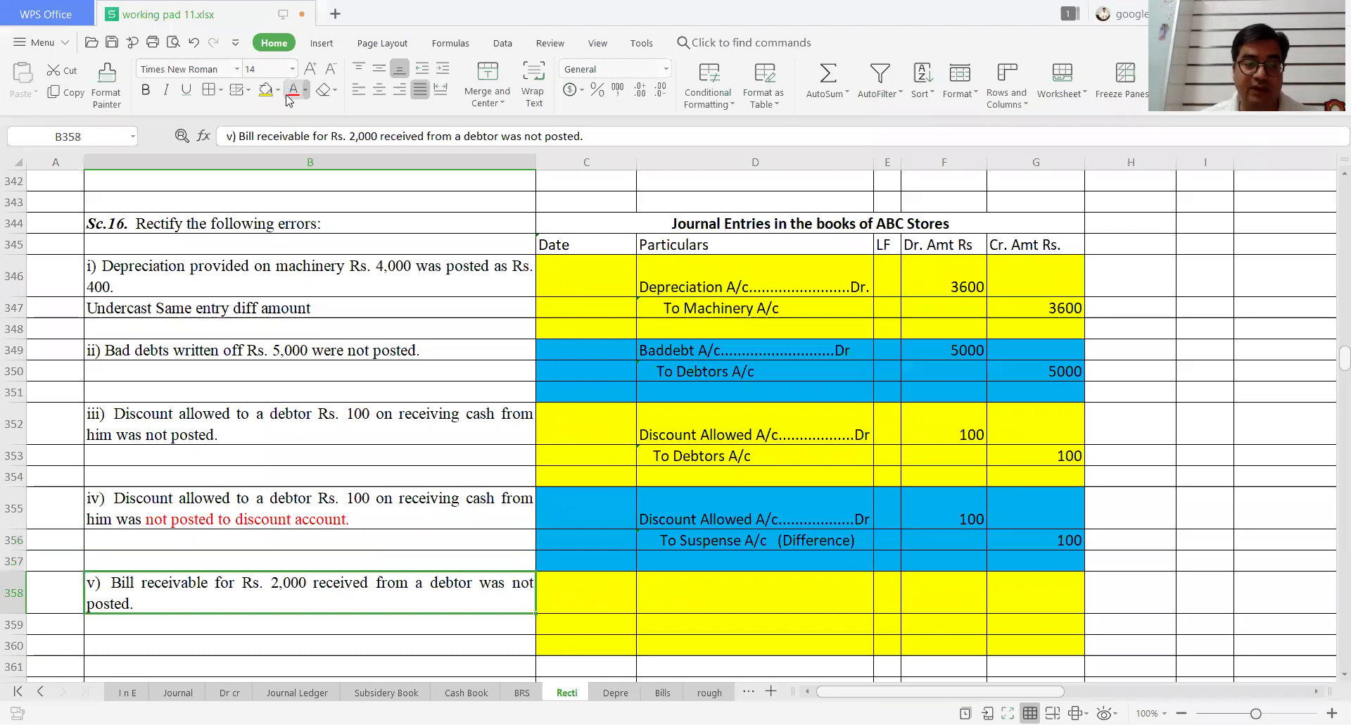
{"action": "key", "text": "Right"}
{"action": "key", "text": "Right"}
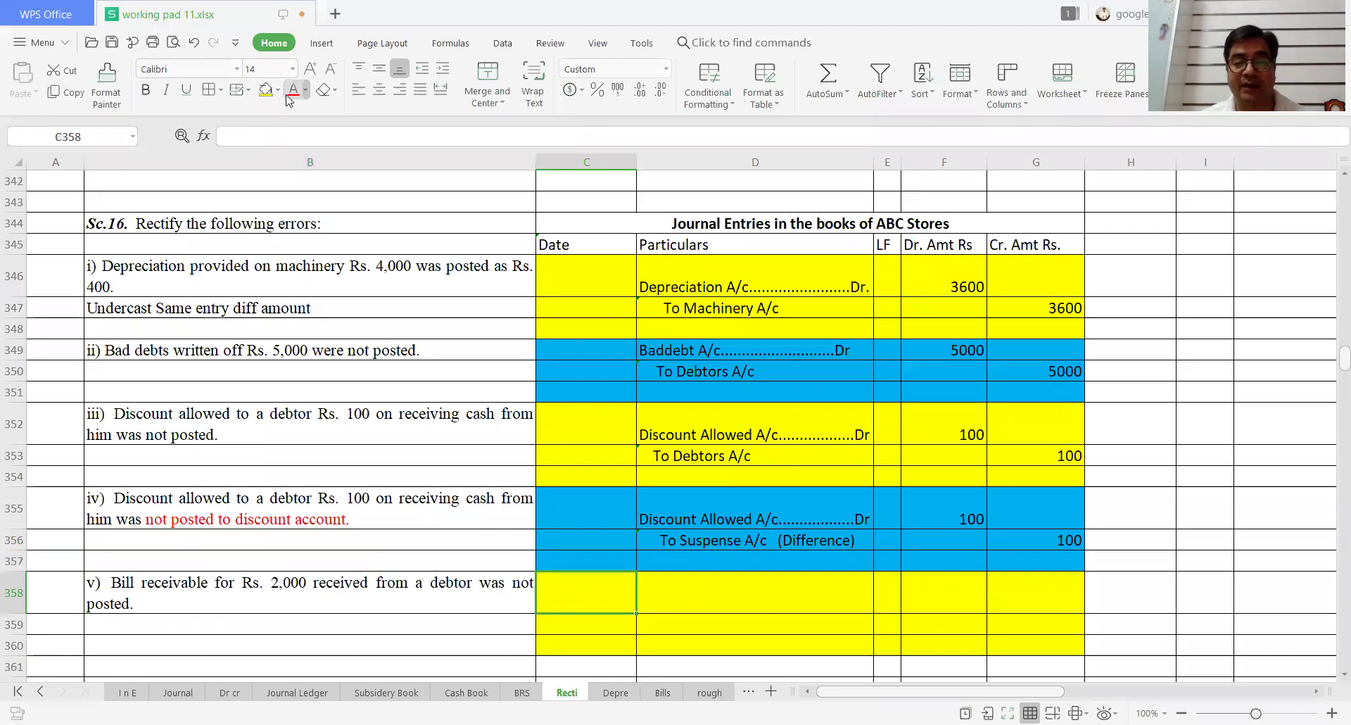
{"action": "type", "text": "Bill"}
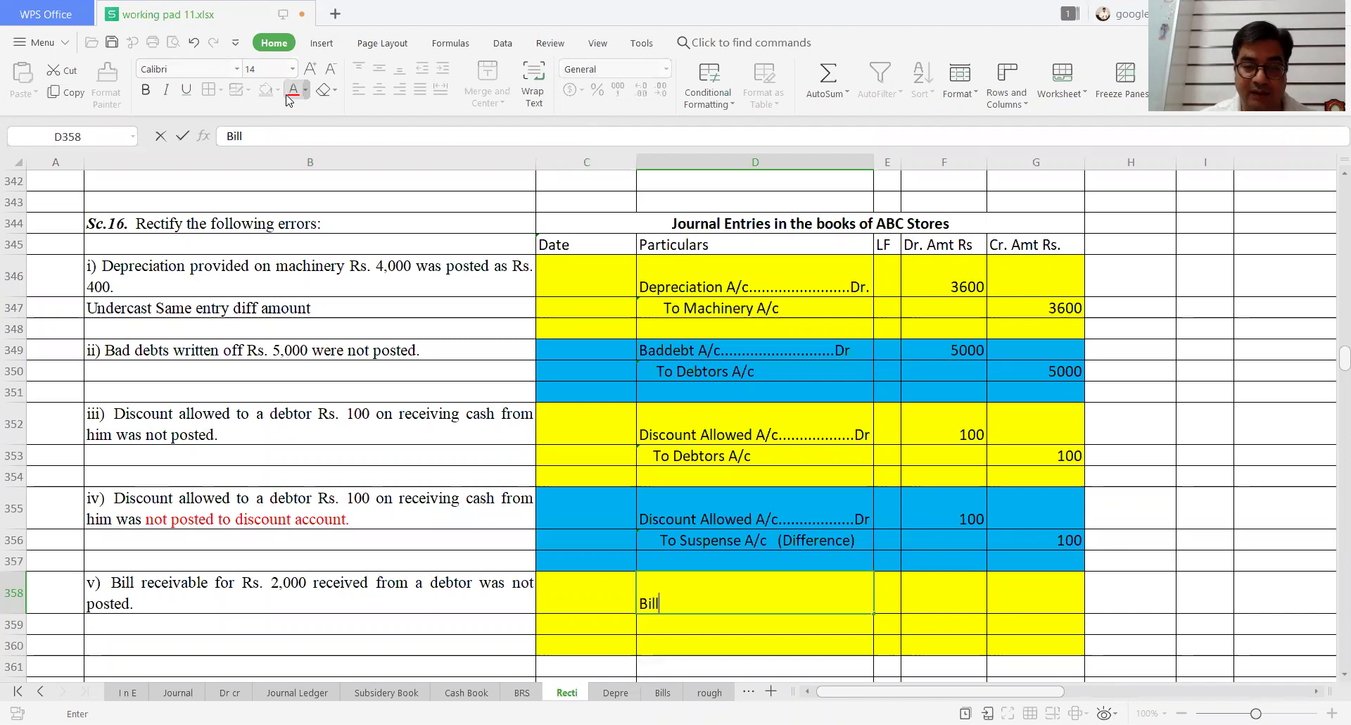
{"action": "type", "text": " Recei"}
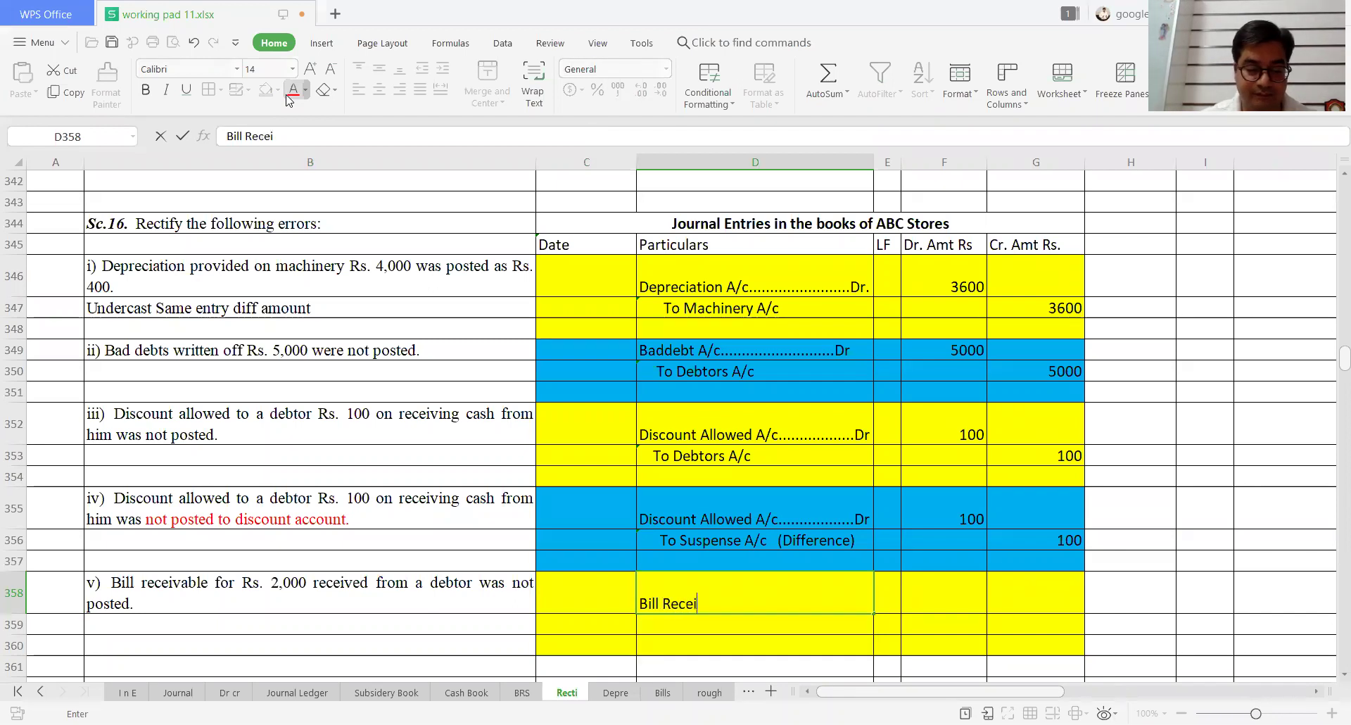
{"action": "type", "text": "vable A"}
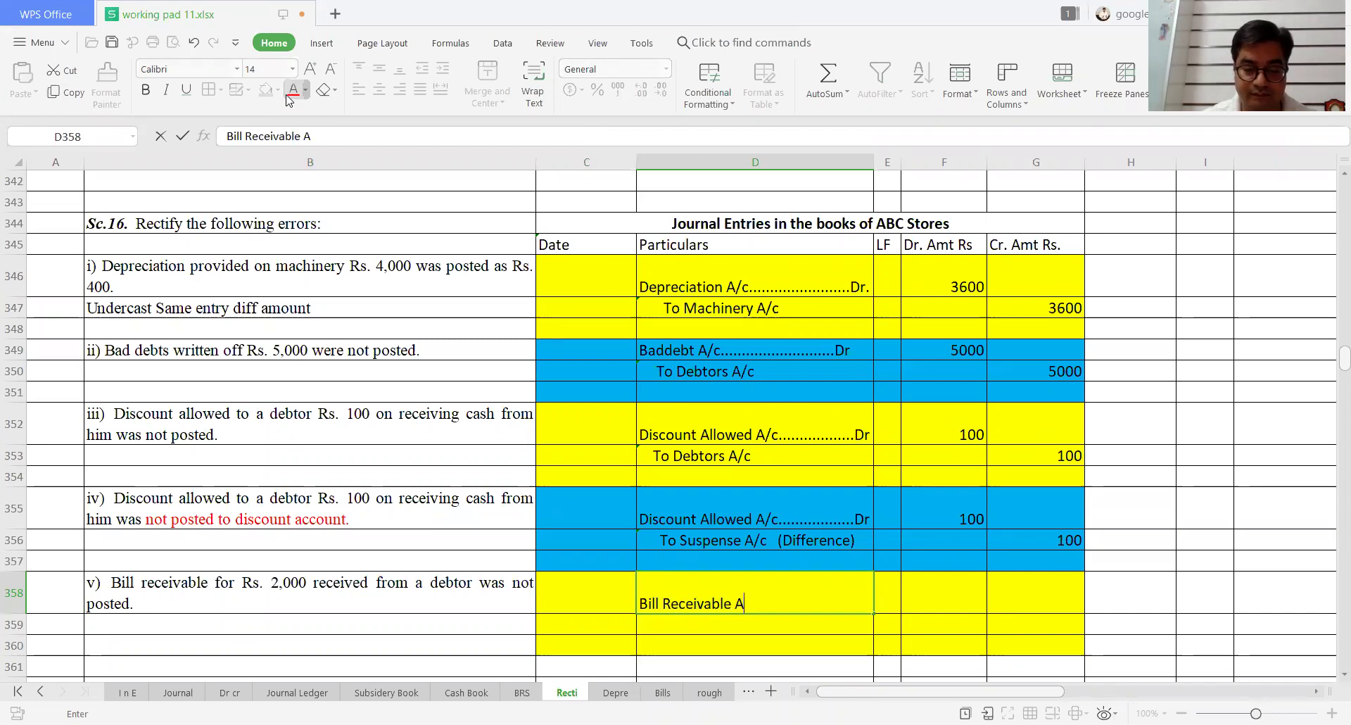
{"action": "type", "text": "/c................."}
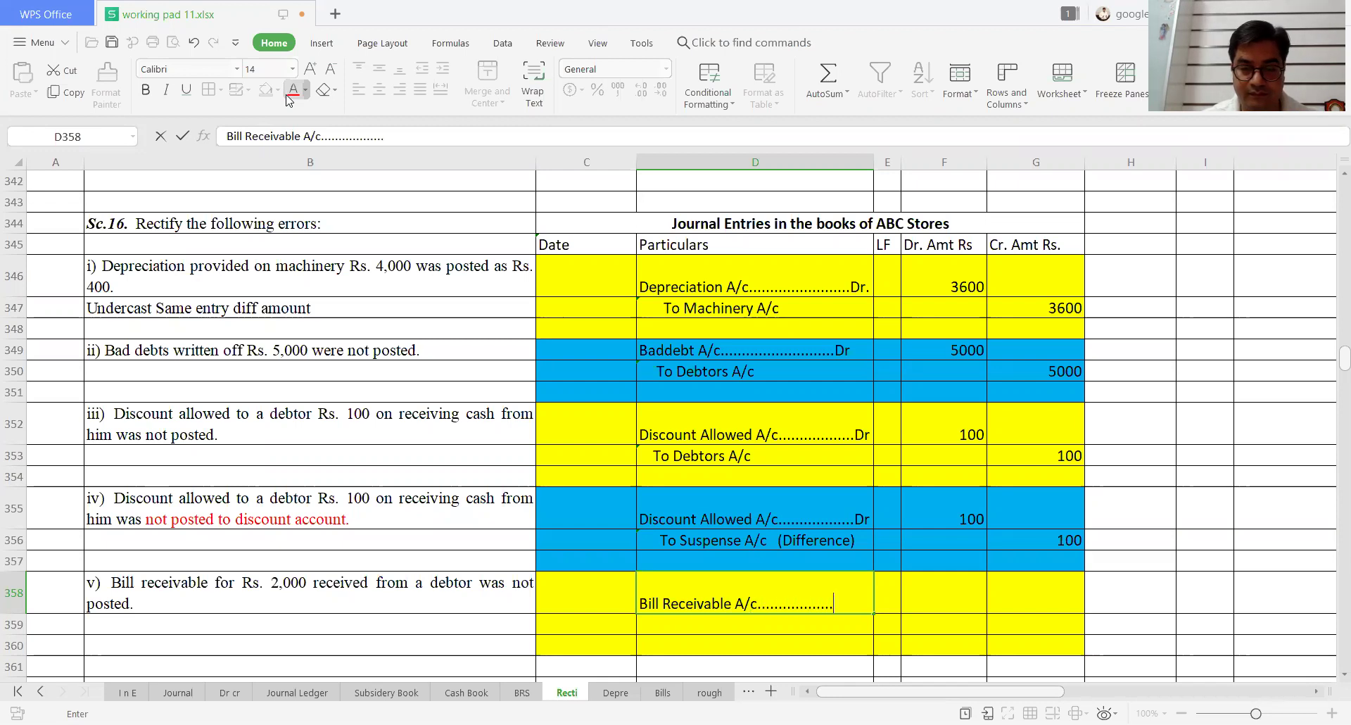
{"action": "type", "text": ".....Dr"}
{"action": "key", "text": "Return"}
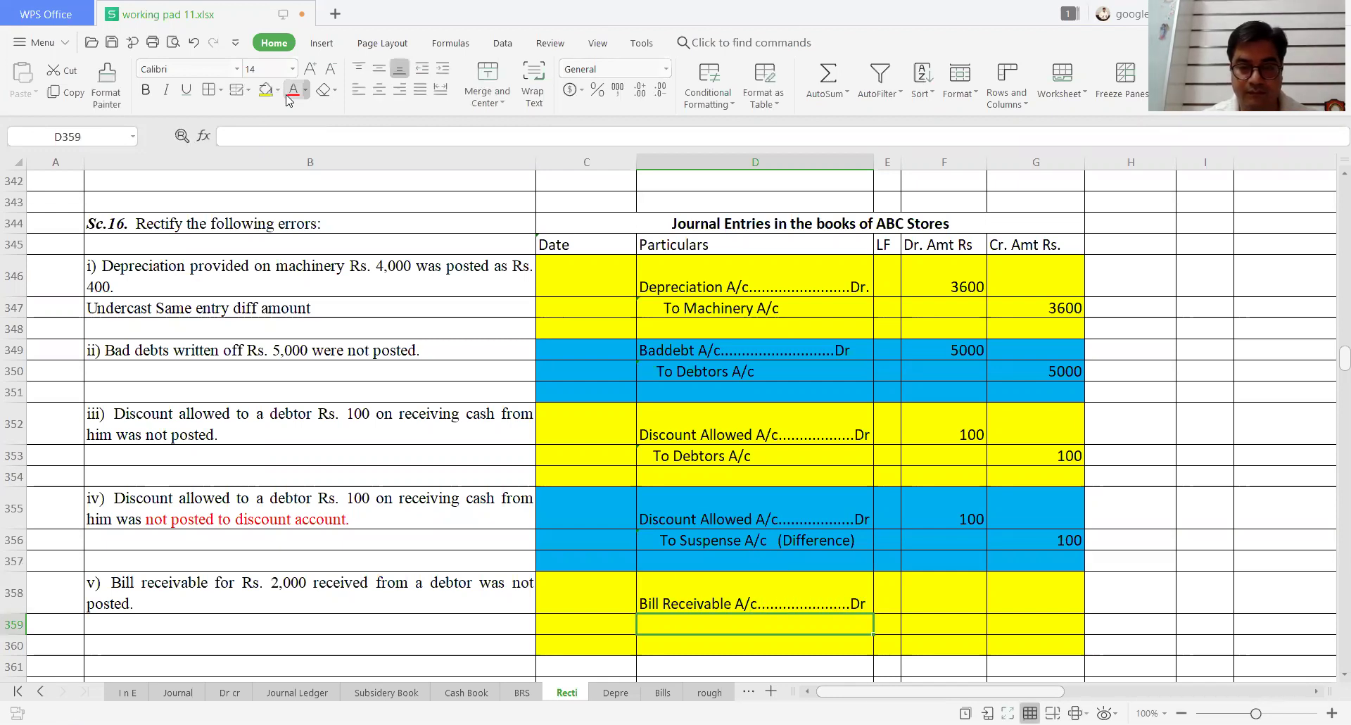
Step: Enter the credit line "To Debtors A/c" in D359 for the Sc.16 error v
{"action": "type", "text": "To"}
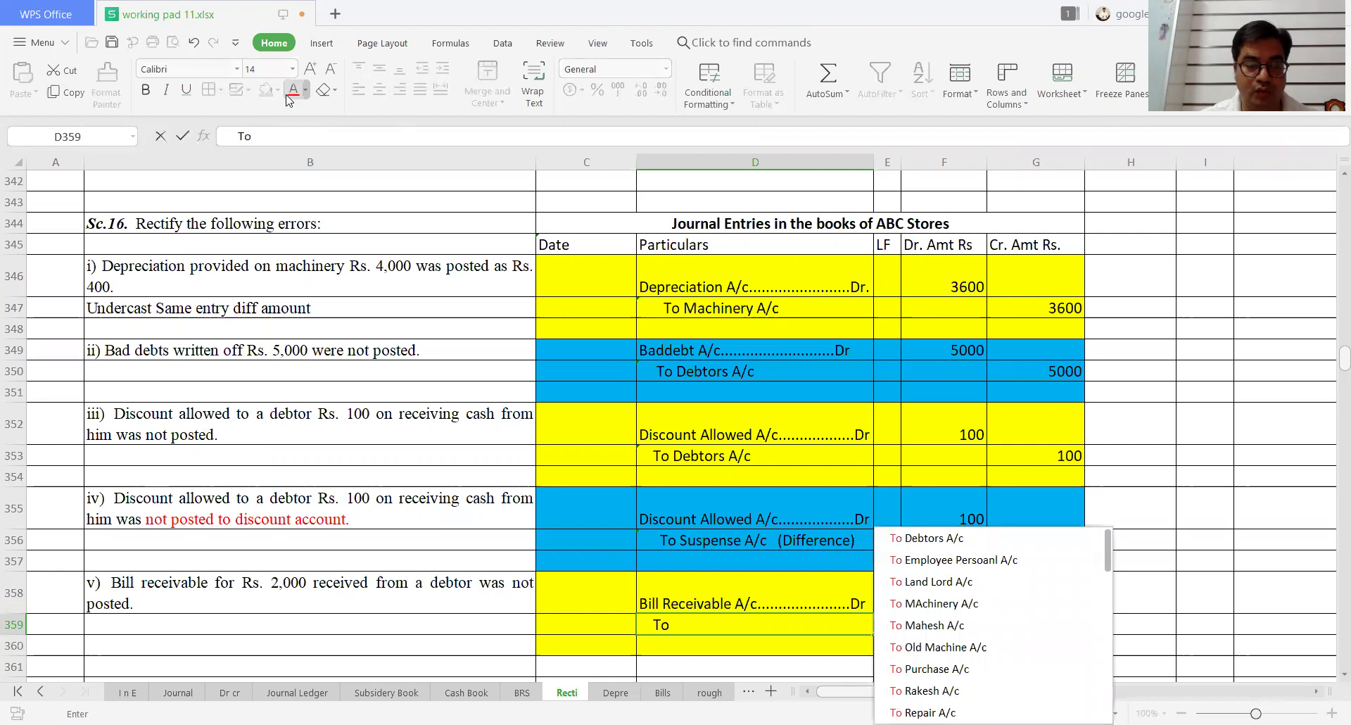
{"action": "type", "text": " Debtors"}
{"action": "key", "text": "Down"}
{"action": "key", "text": "Return"}
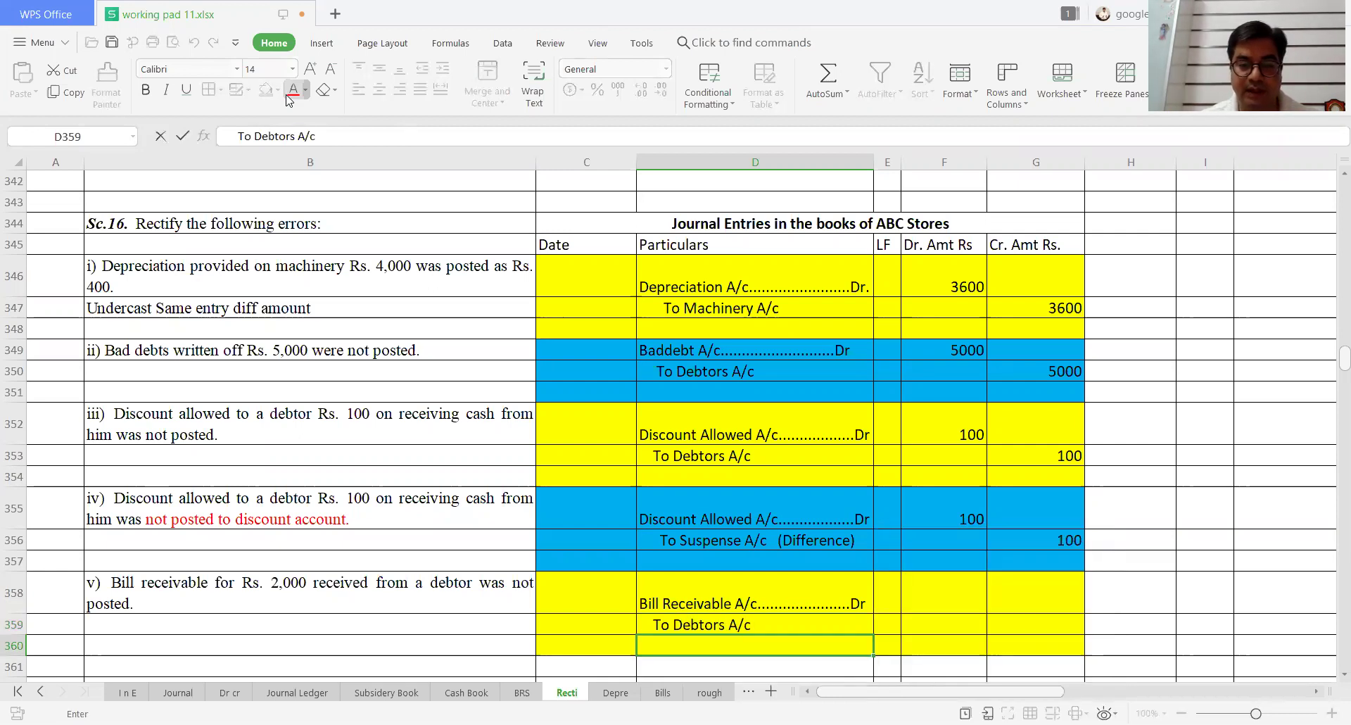
Step: Fill in the error v amounts: debit 2000 in F358 and credit 2000 in G359
{"action": "key", "text": "Up"}
{"action": "key", "text": "Right"}
{"action": "key", "text": "Right"}
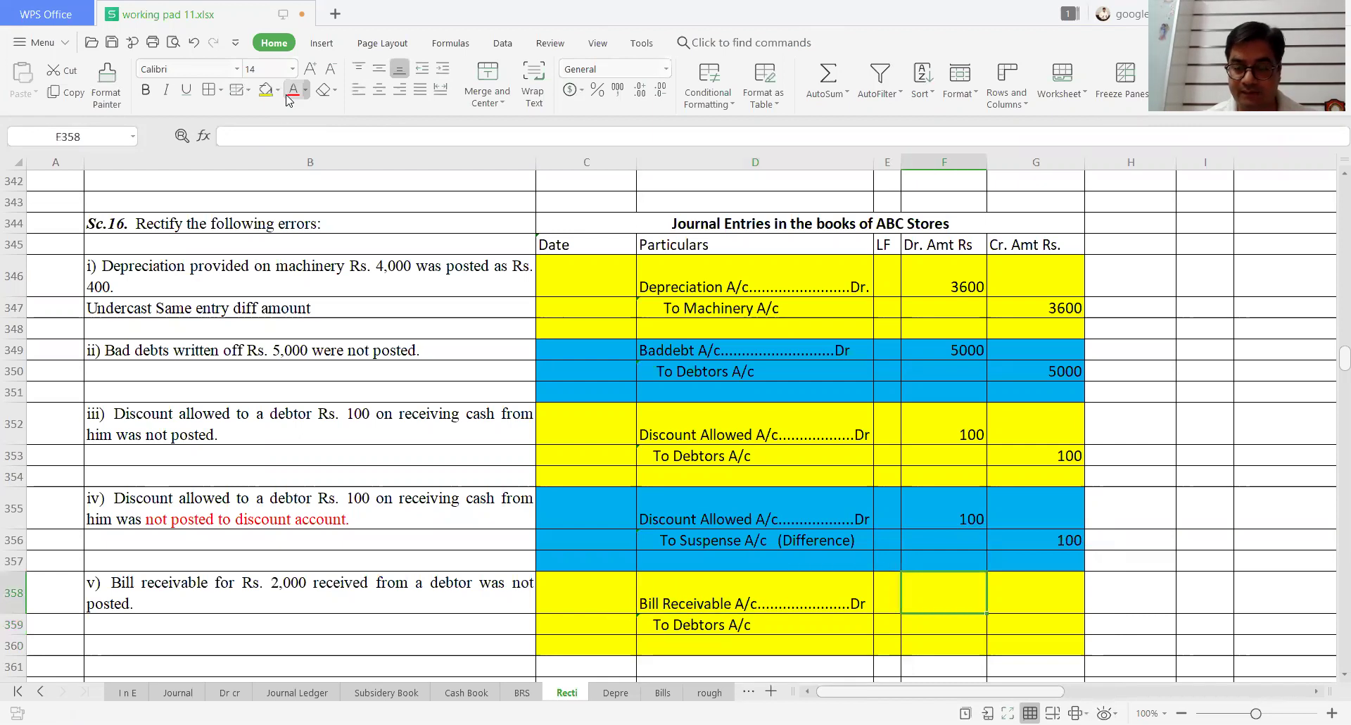
{"action": "type", "text": "2000"}
{"action": "key", "text": "Down"}
{"action": "key", "text": "Right"}
{"action": "type", "text": "2000"}
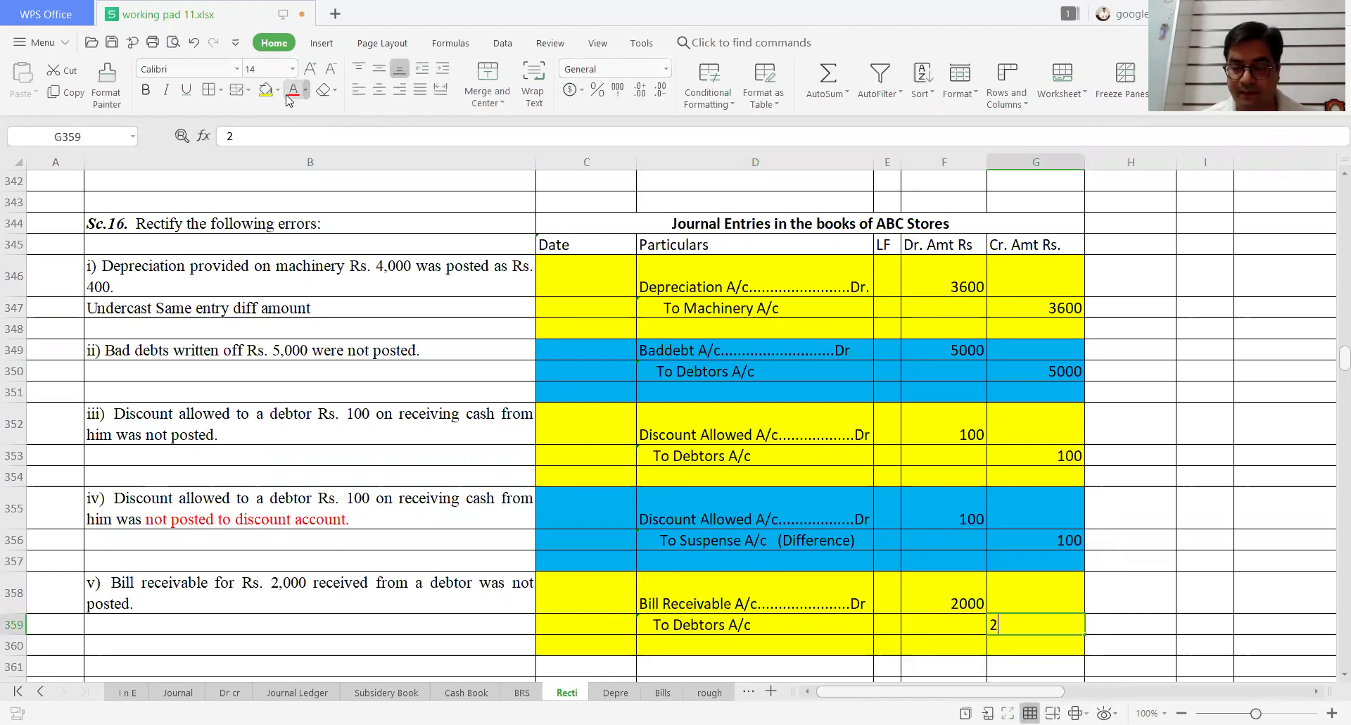
{"action": "key", "text": "Down"}
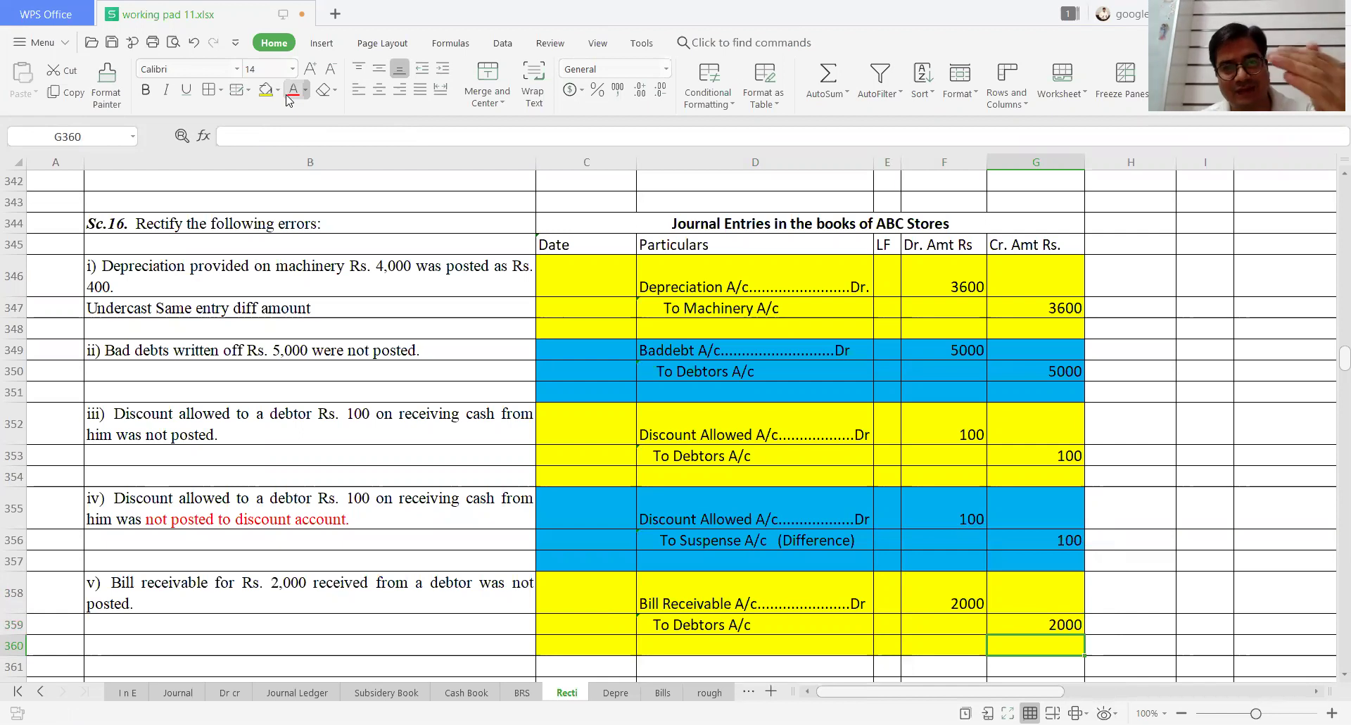
Step: Examine the Sc.17 error descriptions and the blank journal table beside them, from row 365 down
{"action": "key", "text": "Down"}
{"action": "key", "text": "Down"}
{"action": "key", "text": "Down"}
{"action": "key", "text": "Down"}
{"action": "key", "text": "Down"}
{"action": "key", "text": "Down"}
{"action": "key", "text": "Down"}
{"action": "key", "text": "Down"}
{"action": "key", "text": "Down"}
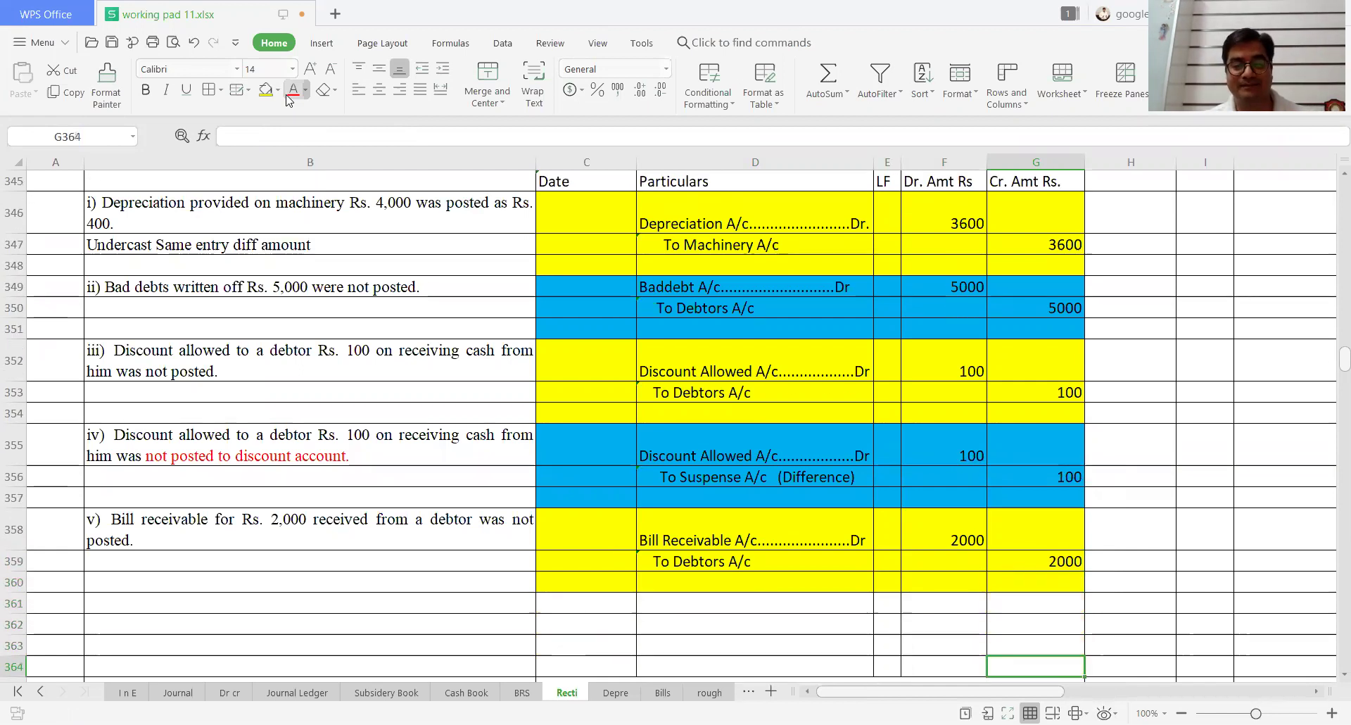
{"action": "key", "text": "Down"}
{"action": "key", "text": "Down"}
{"action": "key", "text": "Down"}
{"action": "key", "text": "Down"}
{"action": "key", "text": "Down"}
{"action": "key", "text": "Down"}
{"action": "key", "text": "Down"}
{"action": "key", "text": "Down"}
{"action": "key", "text": "Down"}
{"action": "key", "text": "Down"}
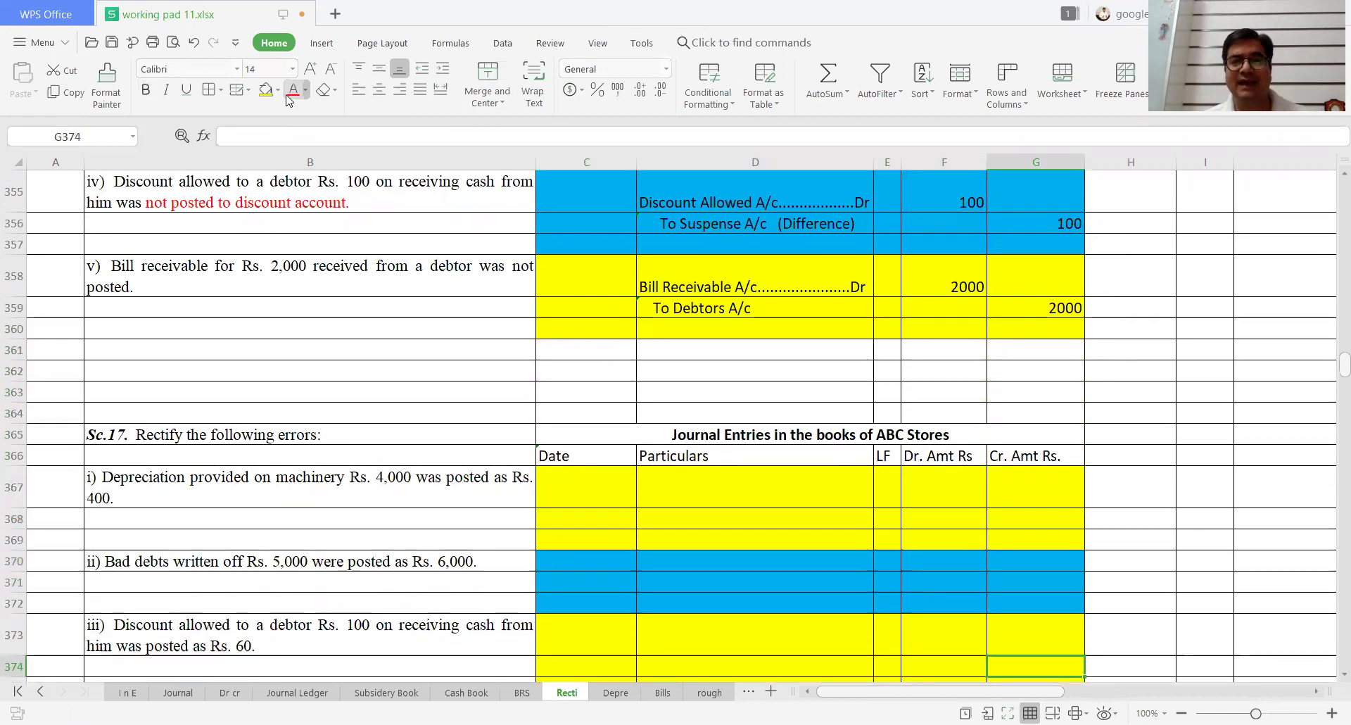
{"action": "key", "text": "Up"}
{"action": "key", "text": "Up"}
{"action": "key", "text": "Up"}
{"action": "key", "text": "Up"}
{"action": "key", "text": "Up"}
{"action": "key", "text": "Up"}
{"action": "key", "text": "Up"}
{"action": "key", "text": "Up"}
{"action": "key", "text": "Up"}
{"action": "key", "text": "Up"}
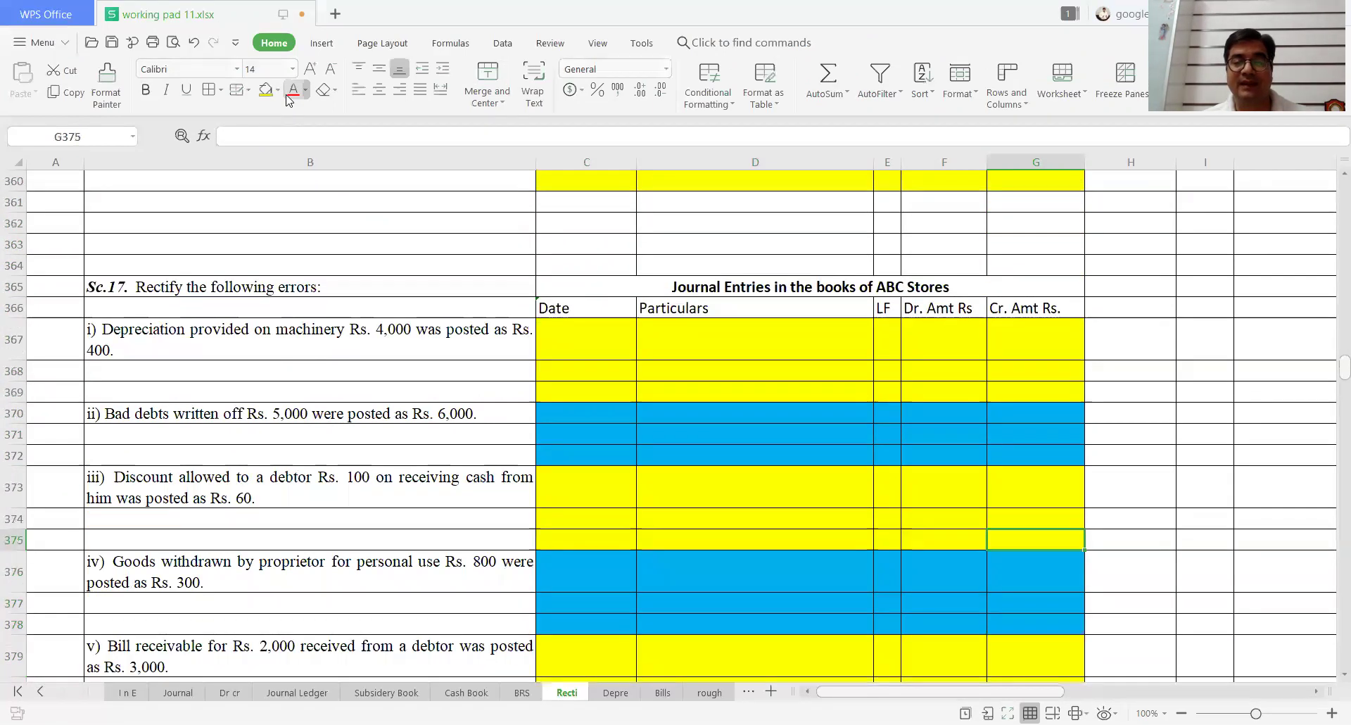
{"action": "key", "text": "Up"}
{"action": "key", "text": "Up"}
{"action": "key", "text": "Left"}
{"action": "key", "text": "Left"}
{"action": "key", "text": "Left"}
{"action": "key", "text": "Left"}
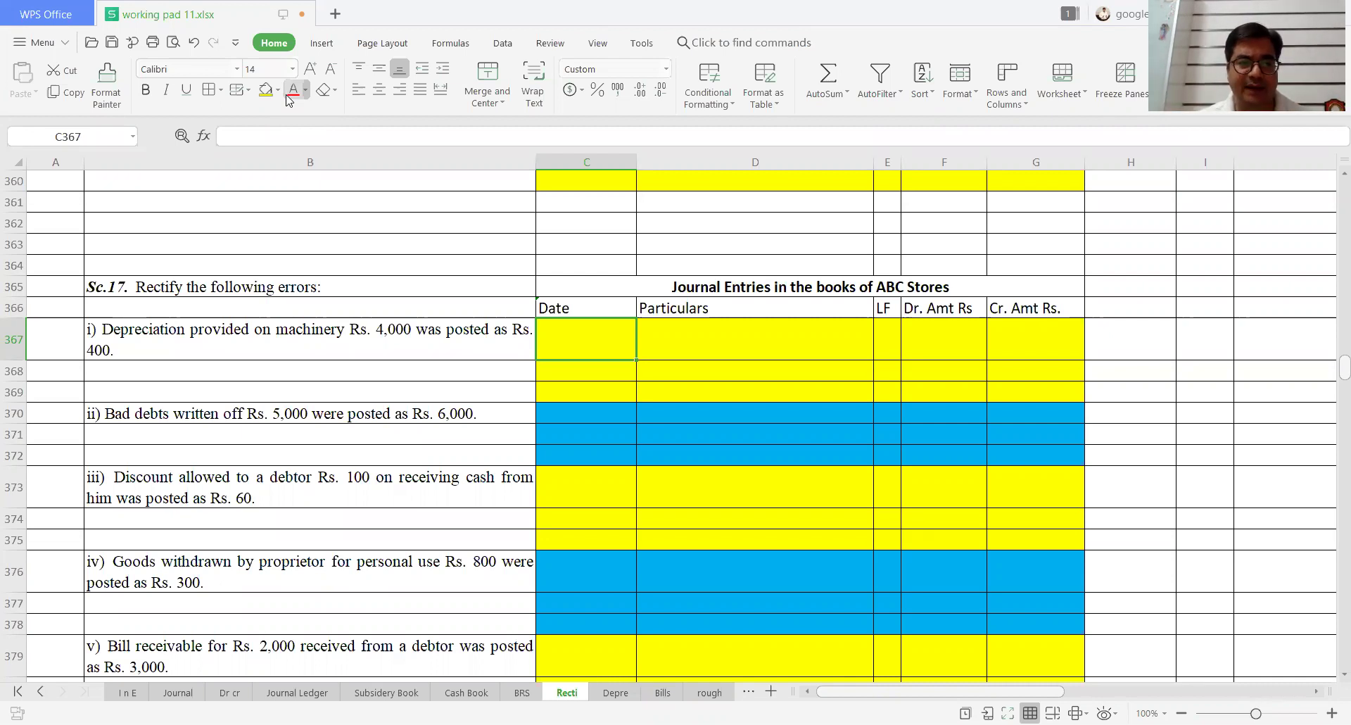
Step: Copy the Sc.16 depreciation entry with its amounts from D346:G347 to D367:G368 for the Sc.17 error i
{"action": "key", "text": "Up"}
{"action": "key", "text": "Up"}
{"action": "key", "text": "Up"}
{"action": "key", "text": "Up"}
{"action": "key", "text": "Up"}
{"action": "key", "text": "Up"}
{"action": "key", "text": "Up"}
{"action": "key", "text": "Up"}
{"action": "key", "text": "Up"}
{"action": "key", "text": "Up"}
{"action": "key", "text": "Up"}
{"action": "key", "text": "Up"}
{"action": "key", "text": "Up"}
{"action": "key", "text": "Up"}
{"action": "key", "text": "Up"}
{"action": "key", "text": "Up"}
{"action": "key", "text": "Up"}
{"action": "key", "text": "Up"}
{"action": "key", "text": "Up"}
{"action": "key", "text": "Up"}
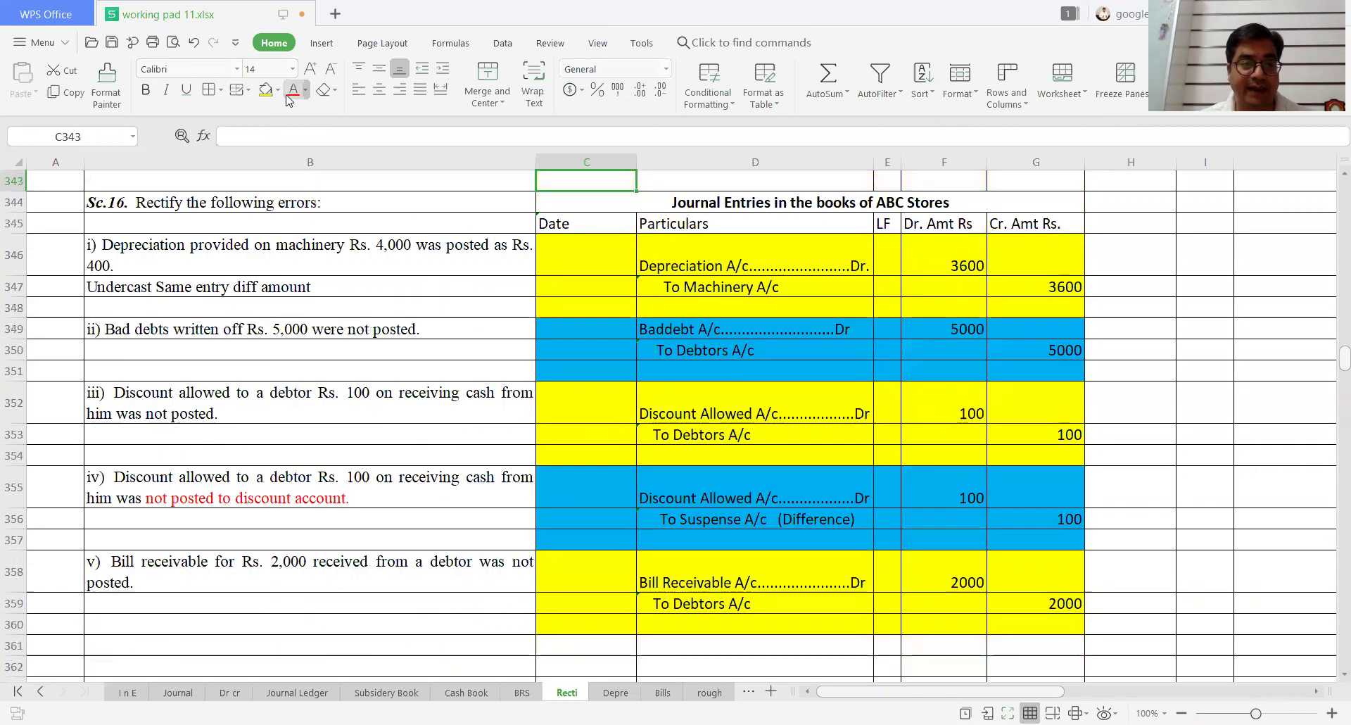
{"action": "key", "text": "Down"}
{"action": "key", "text": "Down"}
{"action": "key", "text": "Down"}
{"action": "key", "text": "Right"}
{"action": "key", "text": "shift+Down"}
{"action": "key", "text": "shift+Right"}
{"action": "key", "text": "shift+Right"}
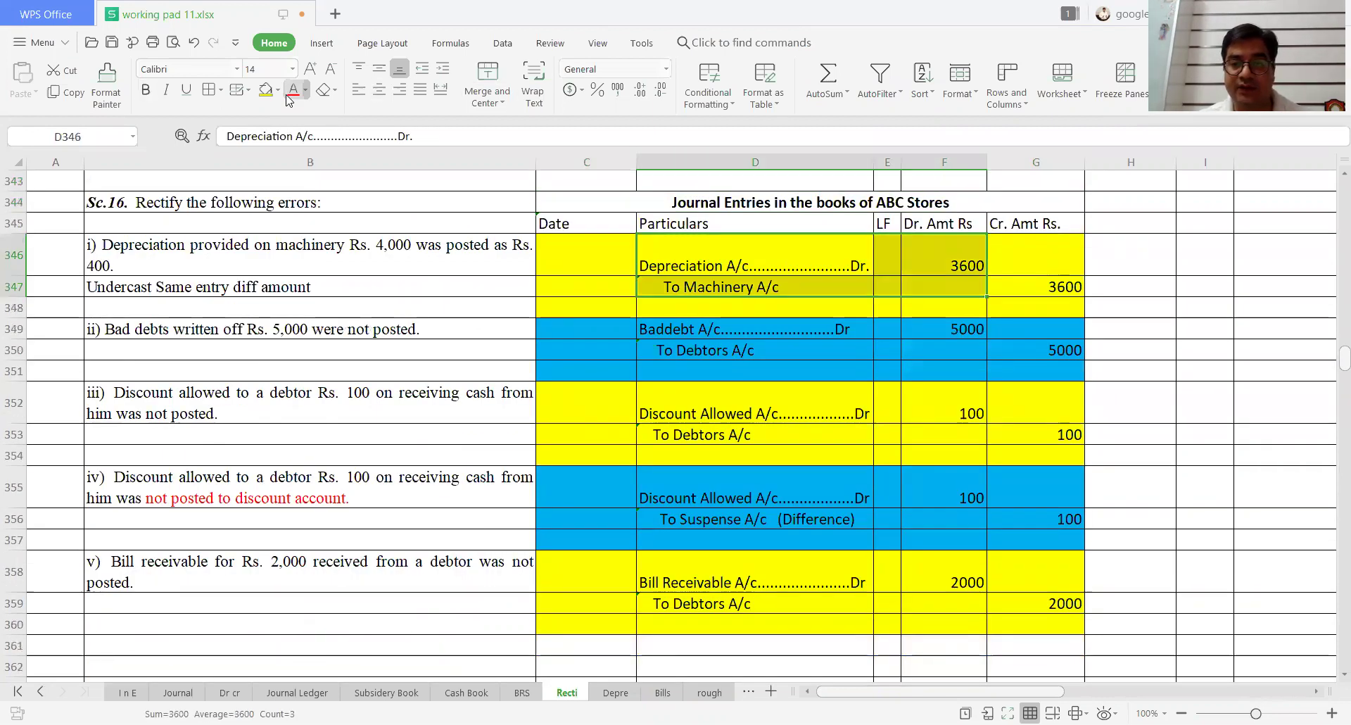
{"action": "key", "text": "shift+Right"}
{"action": "key", "text": "ctrl+c"}
{"action": "key", "text": "Down"}
{"action": "key", "text": "Down"}
{"action": "key", "text": "Down"}
{"action": "key", "text": "Down"}
{"action": "key", "text": "Down"}
{"action": "key", "text": "Down"}
{"action": "key", "text": "Down"}
{"action": "key", "text": "Down"}
{"action": "key", "text": "Down"}
{"action": "key", "text": "Down"}
{"action": "key", "text": "Down"}
{"action": "key", "text": "Down"}
{"action": "key", "text": "Down"}
{"action": "key", "text": "Down"}
{"action": "key", "text": "Down"}
{"action": "key", "text": "Down"}
{"action": "key", "text": "Down"}
{"action": "key", "text": "Down"}
{"action": "key", "text": "Down"}
{"action": "key", "text": "Down"}
{"action": "key", "text": "Down"}
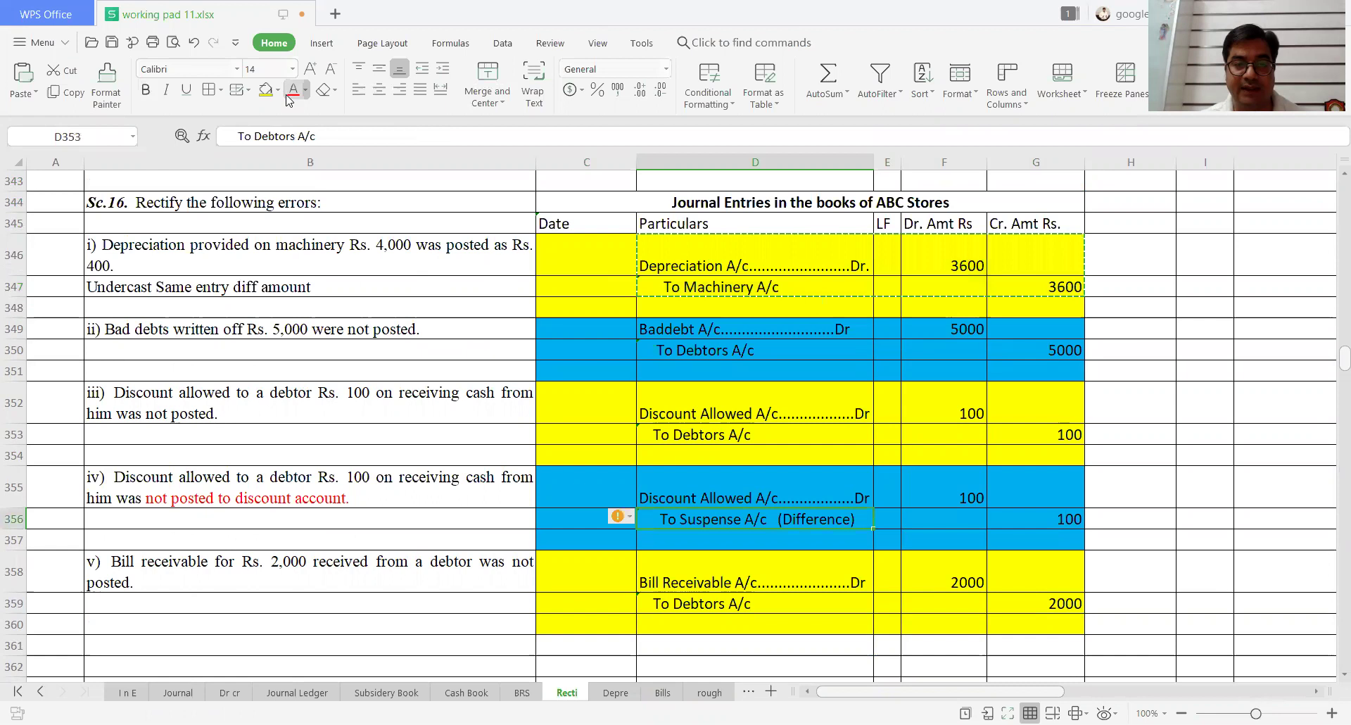
{"action": "key", "text": "Up"}
{"action": "key", "text": "Up"}
{"action": "key", "text": "Up"}
{"action": "key", "text": "Up"}
{"action": "key", "text": "Up"}
{"action": "key", "text": "Up"}
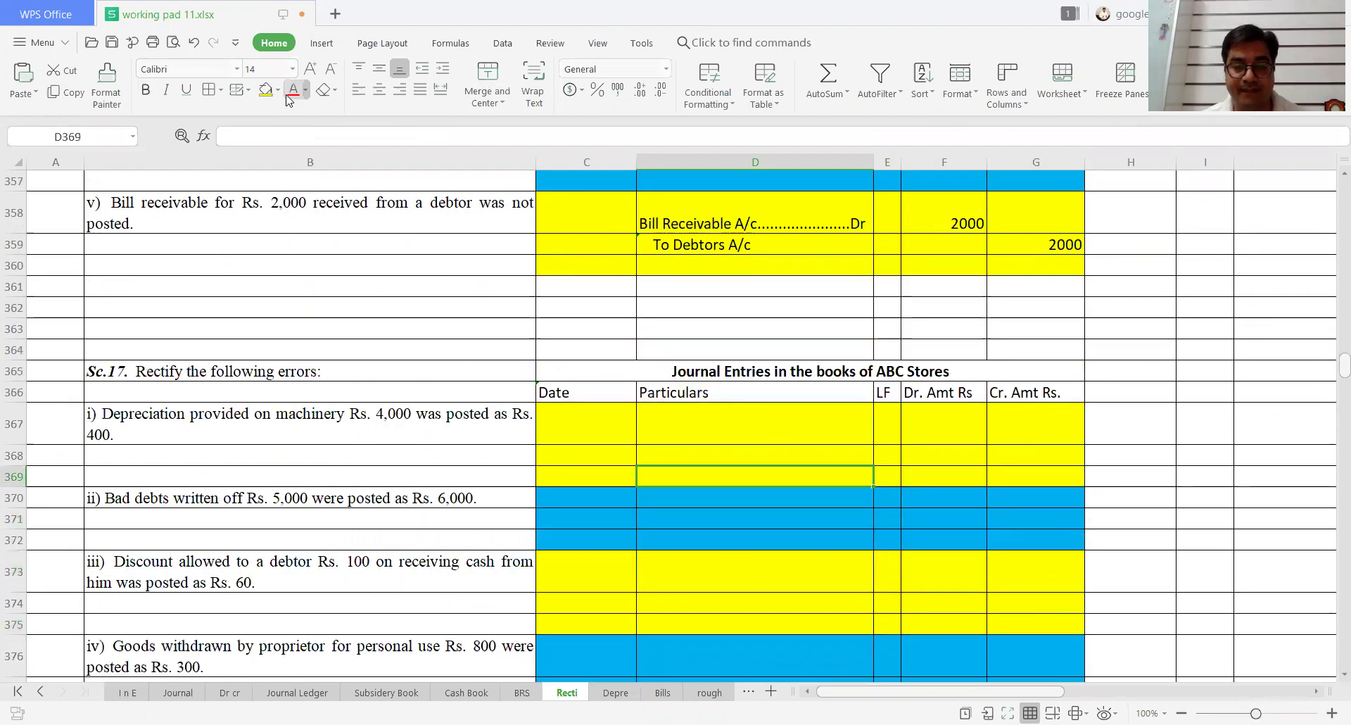
{"action": "key", "text": "ctrl+v"}
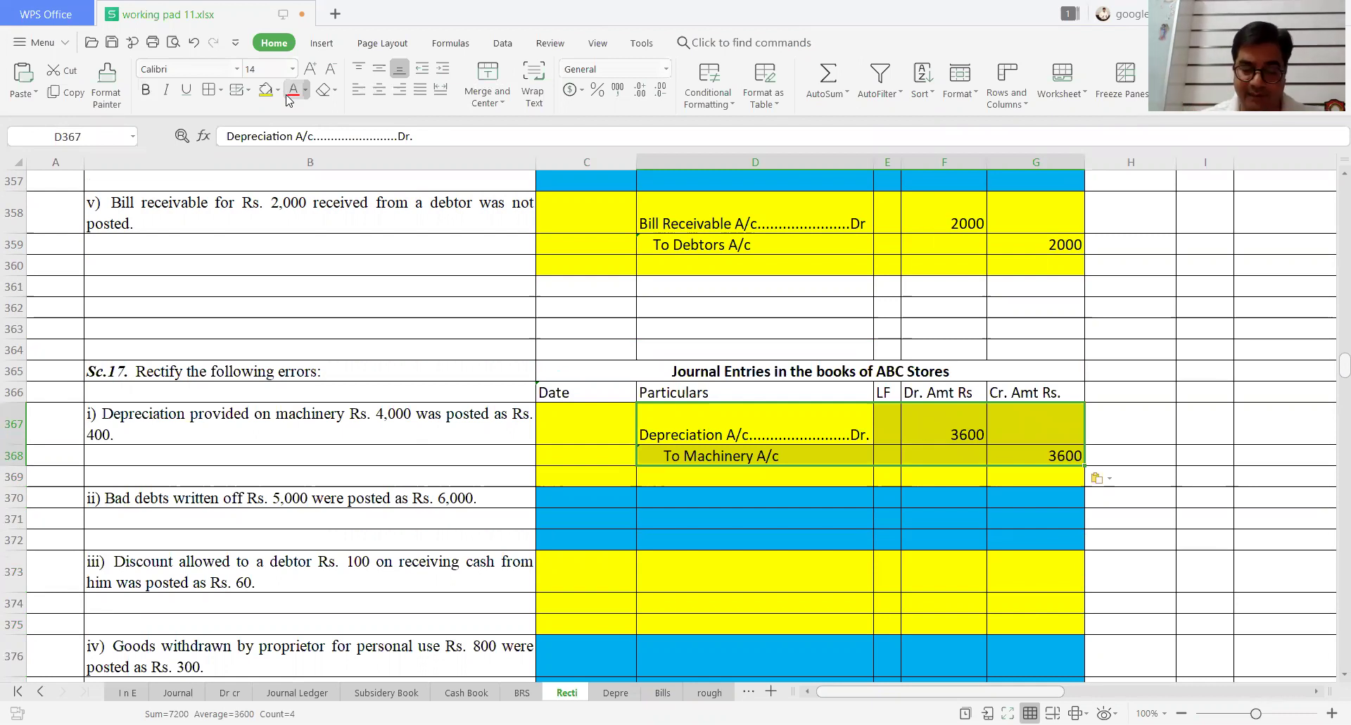
Step: Add the note "Overcast == Opposite entry = Difference" in B371 under the Sc.17 error ii
{"action": "key", "text": "Down"}
{"action": "key", "text": "Down"}
{"action": "key", "text": "Down"}
{"action": "key", "text": "Left"}
{"action": "key", "text": "Left"}
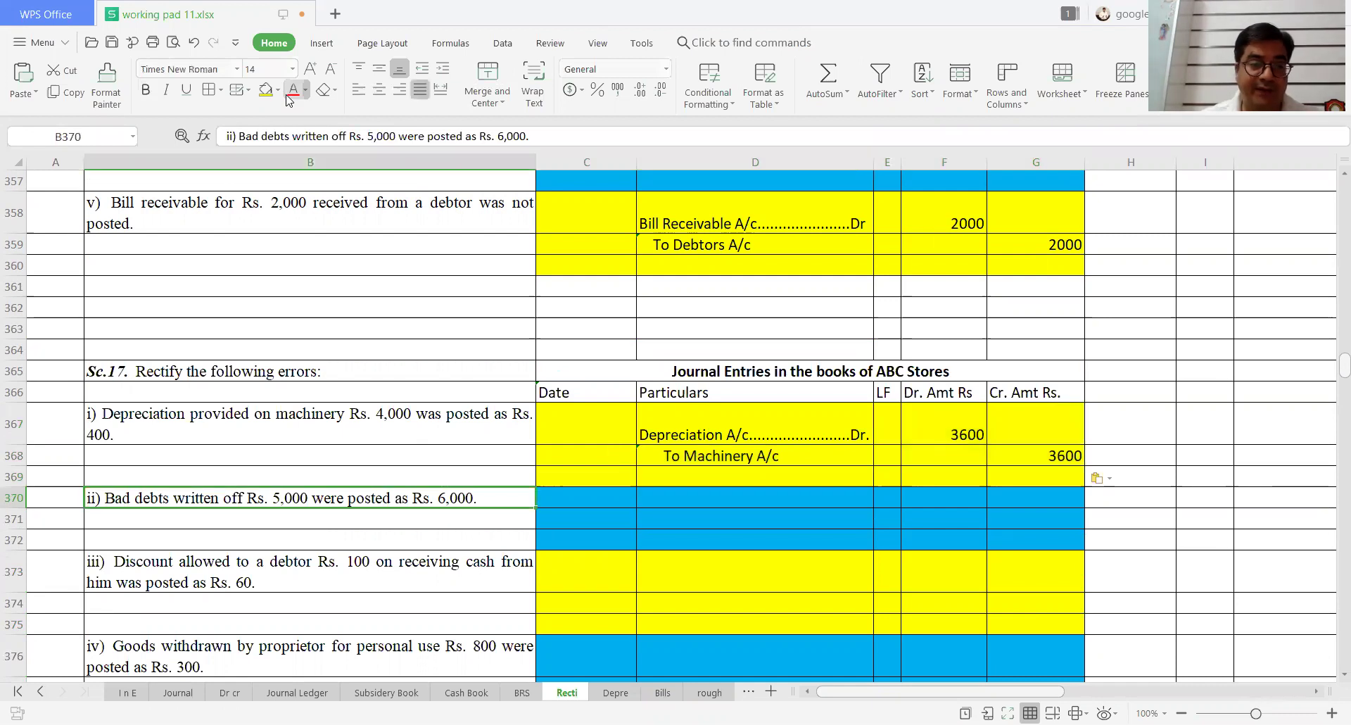
{"action": "key", "text": "Down"}
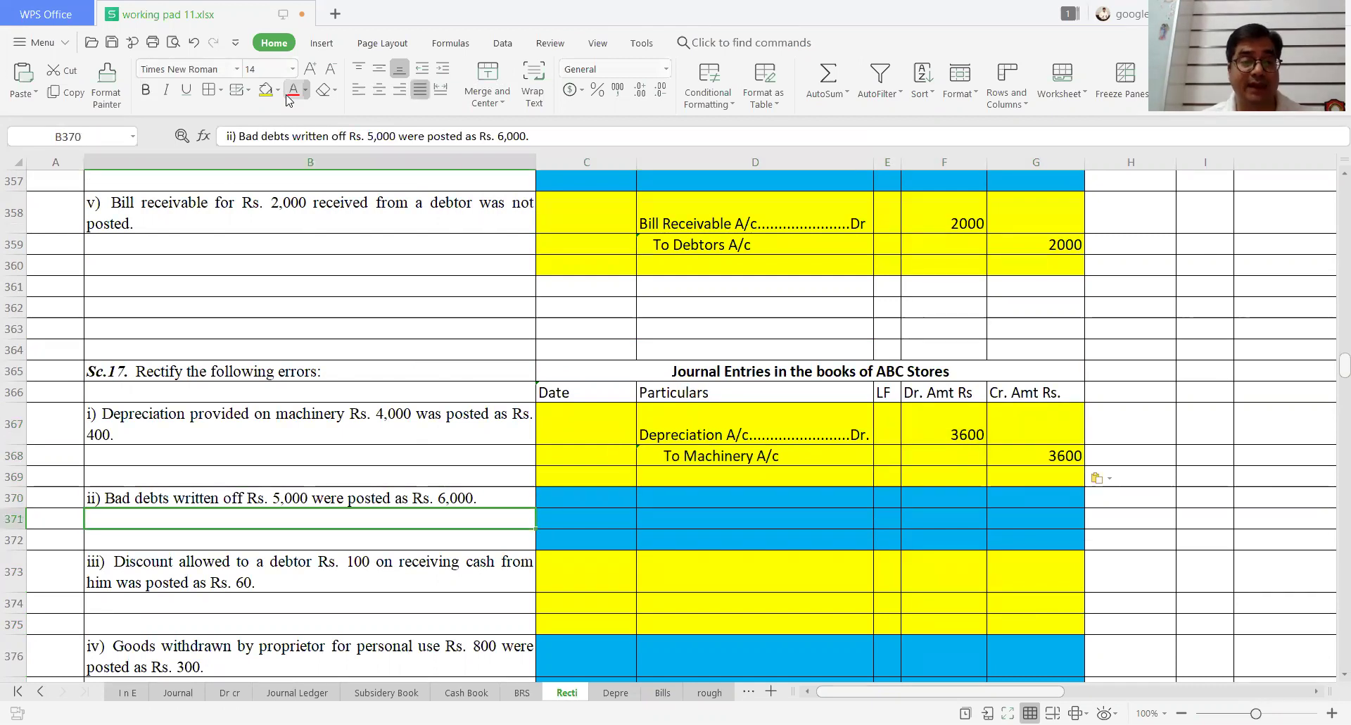
{"action": "type", "text": "Over"}
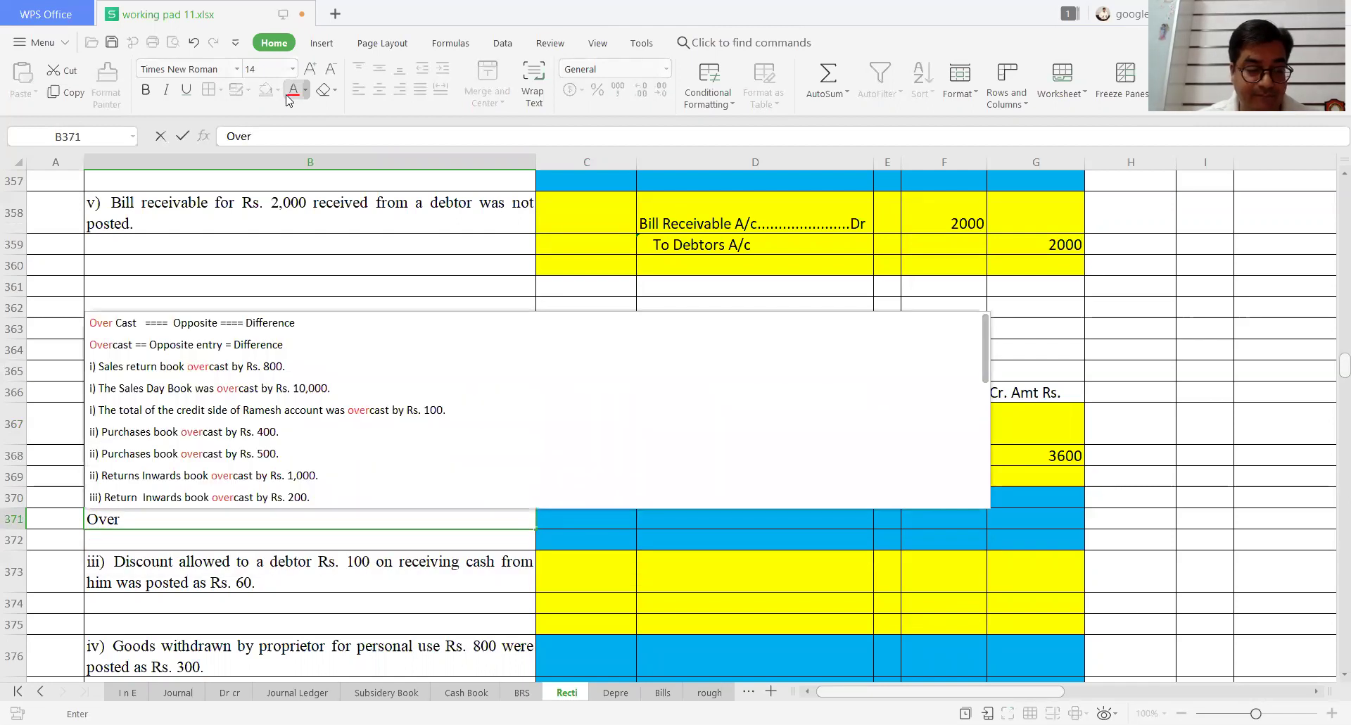
{"action": "type", "text": "Cast"}
{"action": "key", "text": "Down"}
{"action": "key", "text": "Return"}
{"action": "key", "text": "Return"}
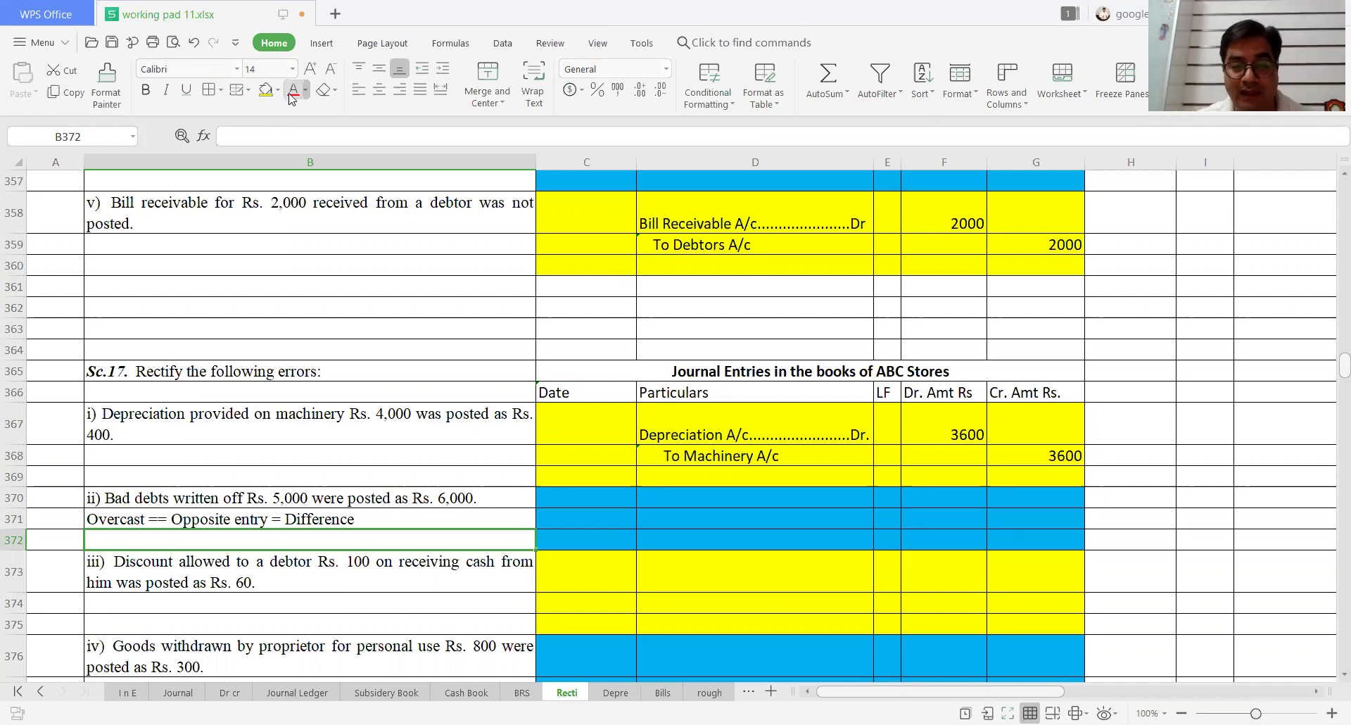
Step: Enter the debit line "Debtors A/c..............................Dr" in D370 for the Sc.17 error ii
{"action": "left_click", "coordinate": [683, 496]}
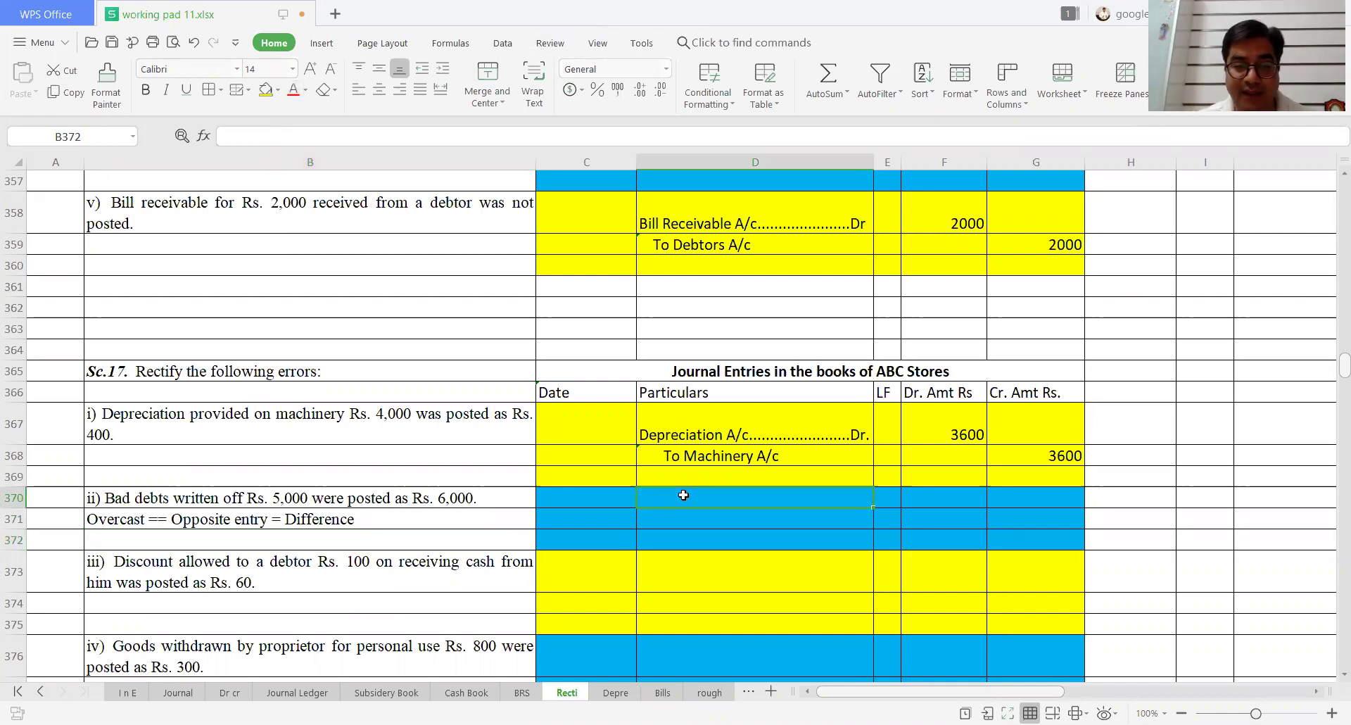
{"action": "type", "text": "Debtors "}
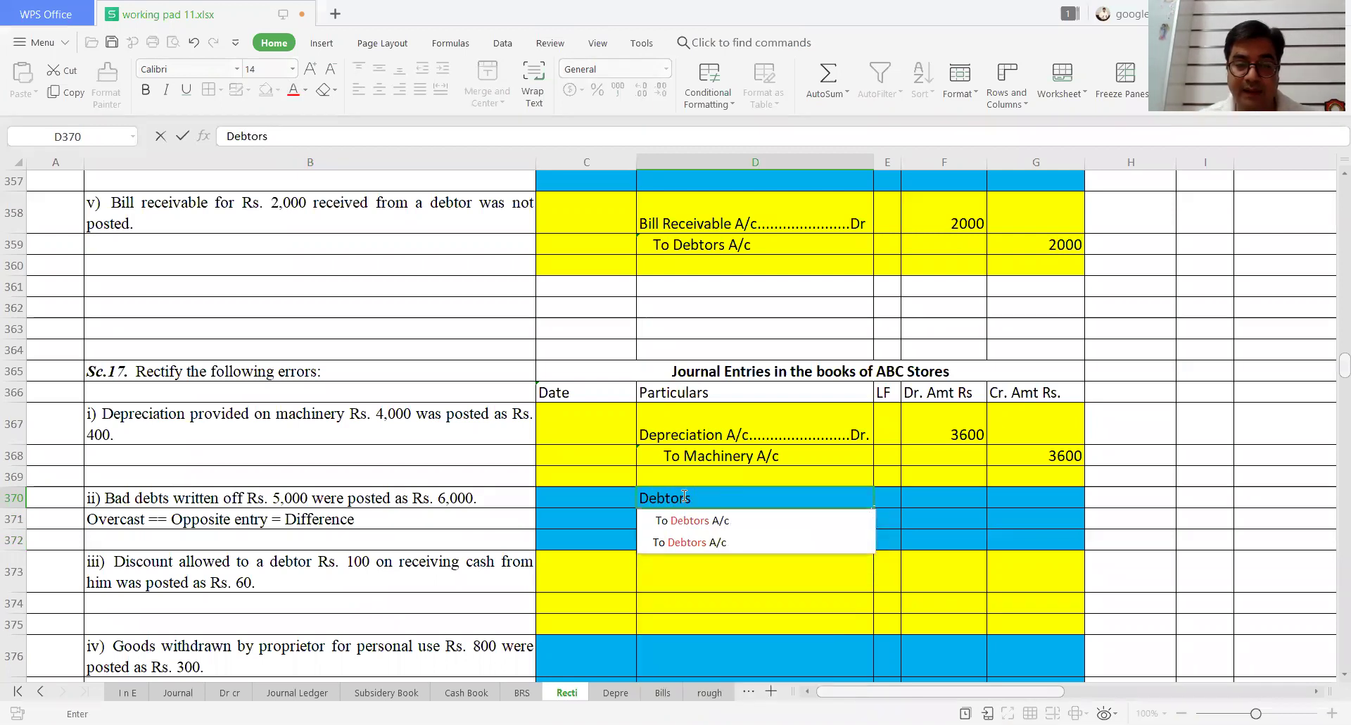
{"action": "type", "text": "A"}
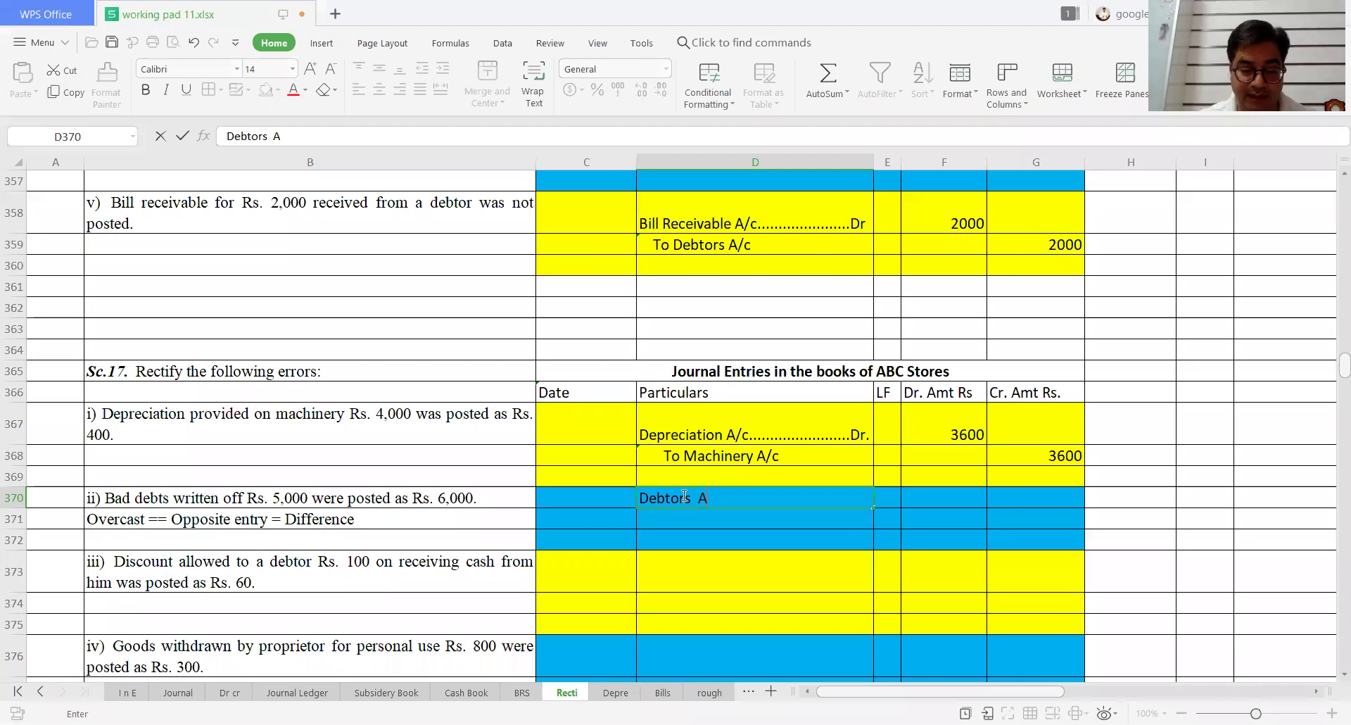
{"action": "type", "text": "/c..............................D"}
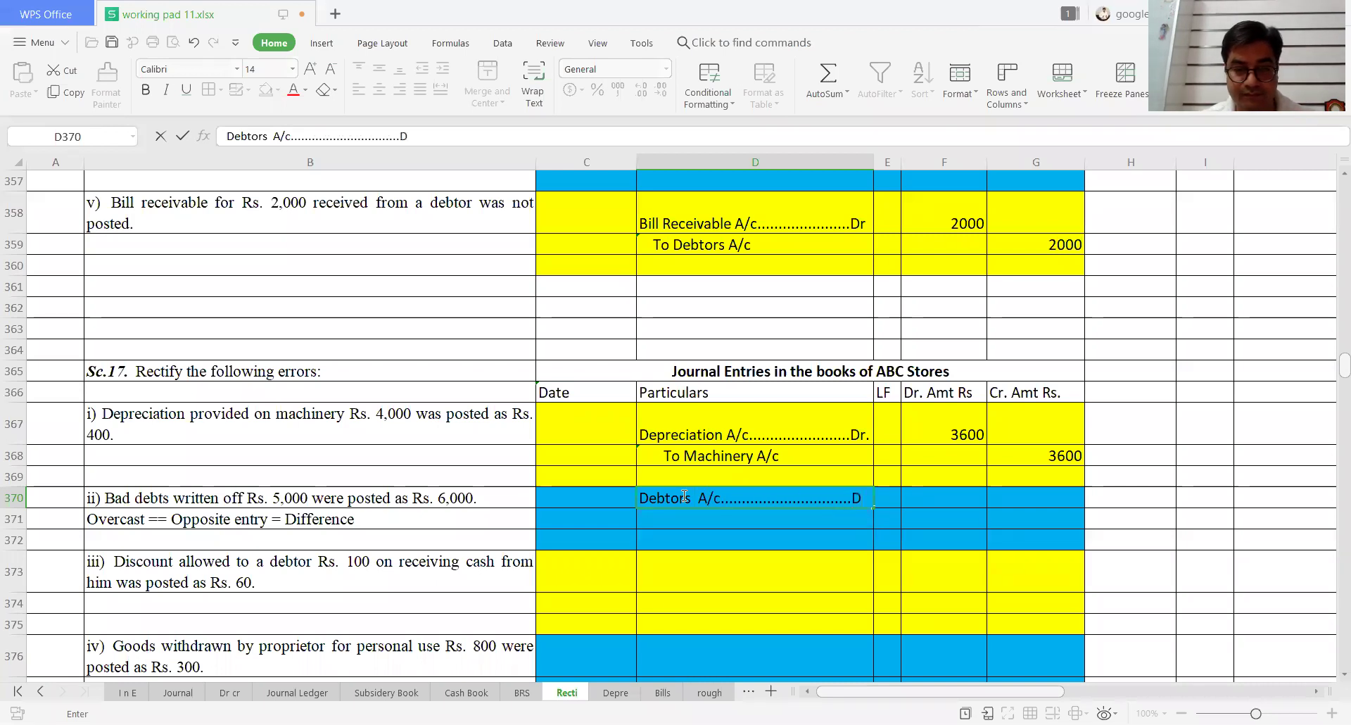
{"action": "key", "text": "Return"}
{"action": "double_click", "coordinate": [683, 496]}
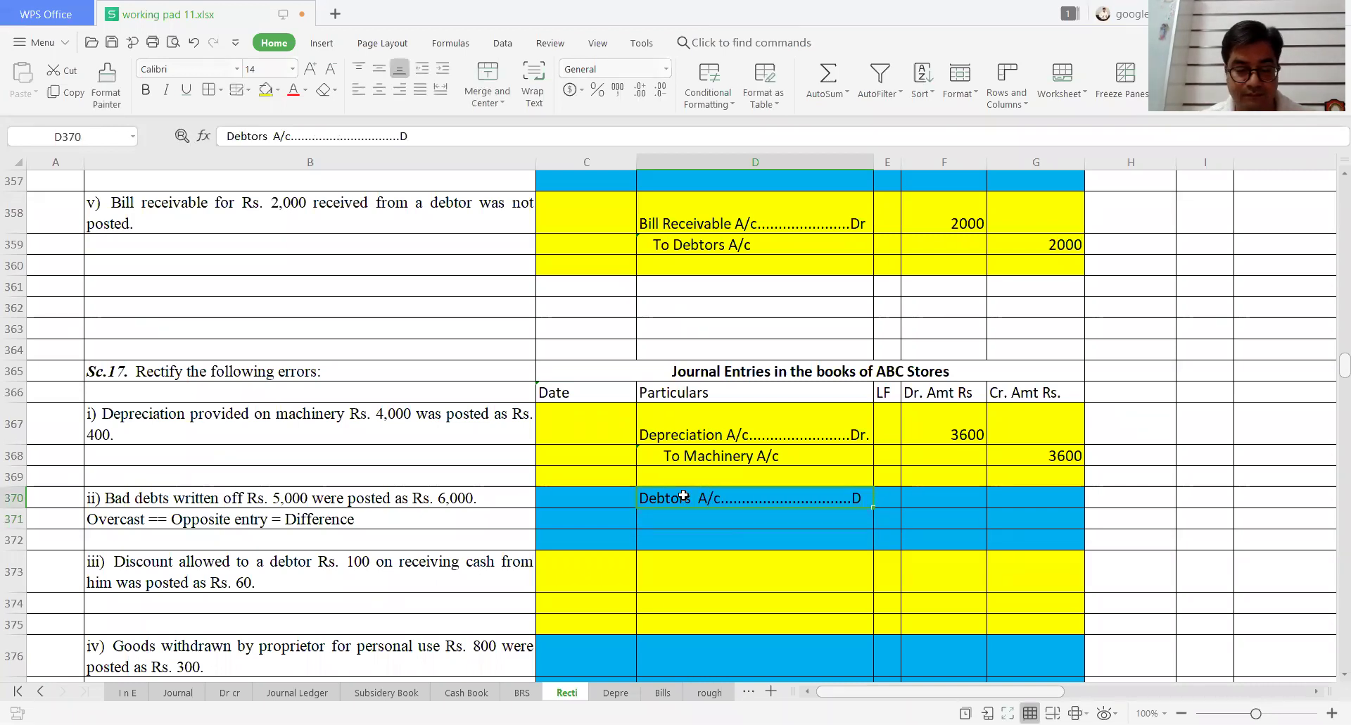
{"action": "type", "text": "r"}
{"action": "key", "text": "Return"}
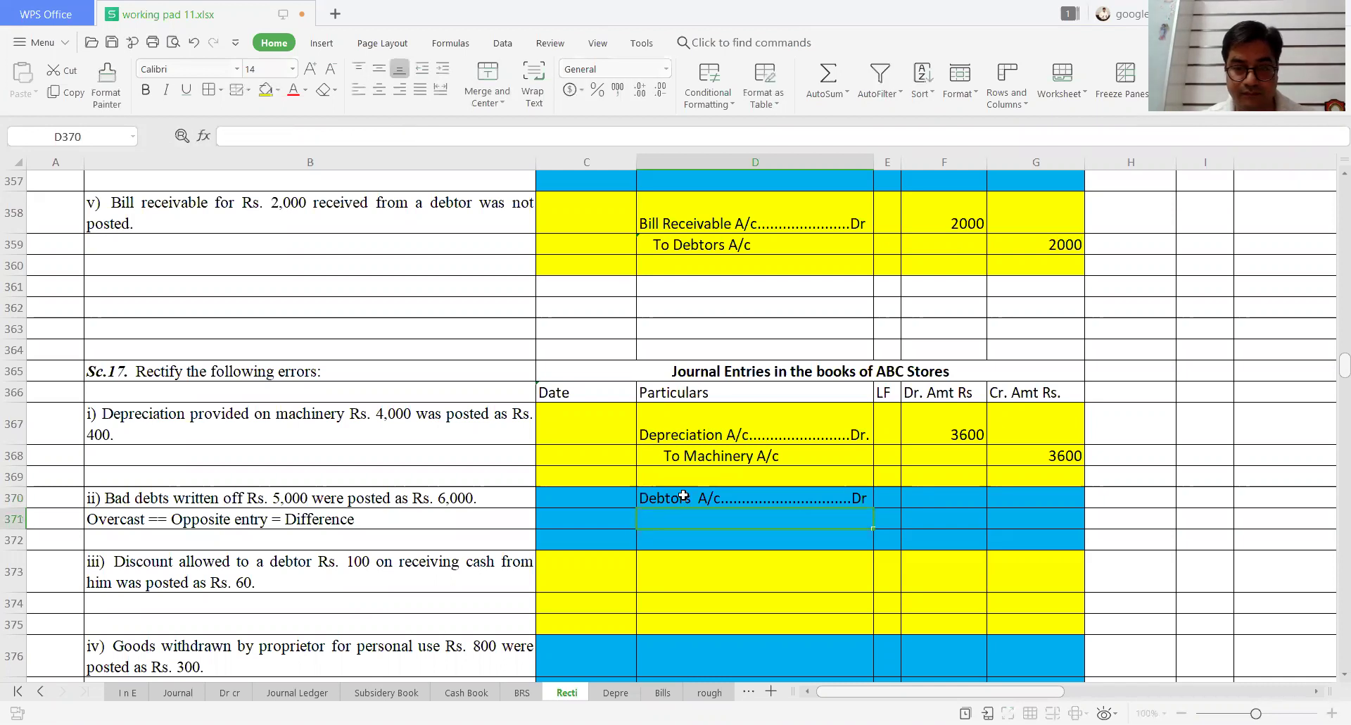
Step: Enter the credit line "To Baddebt A/c" in D371 for the Sc.17 error ii
{"action": "type", "text": "To"}
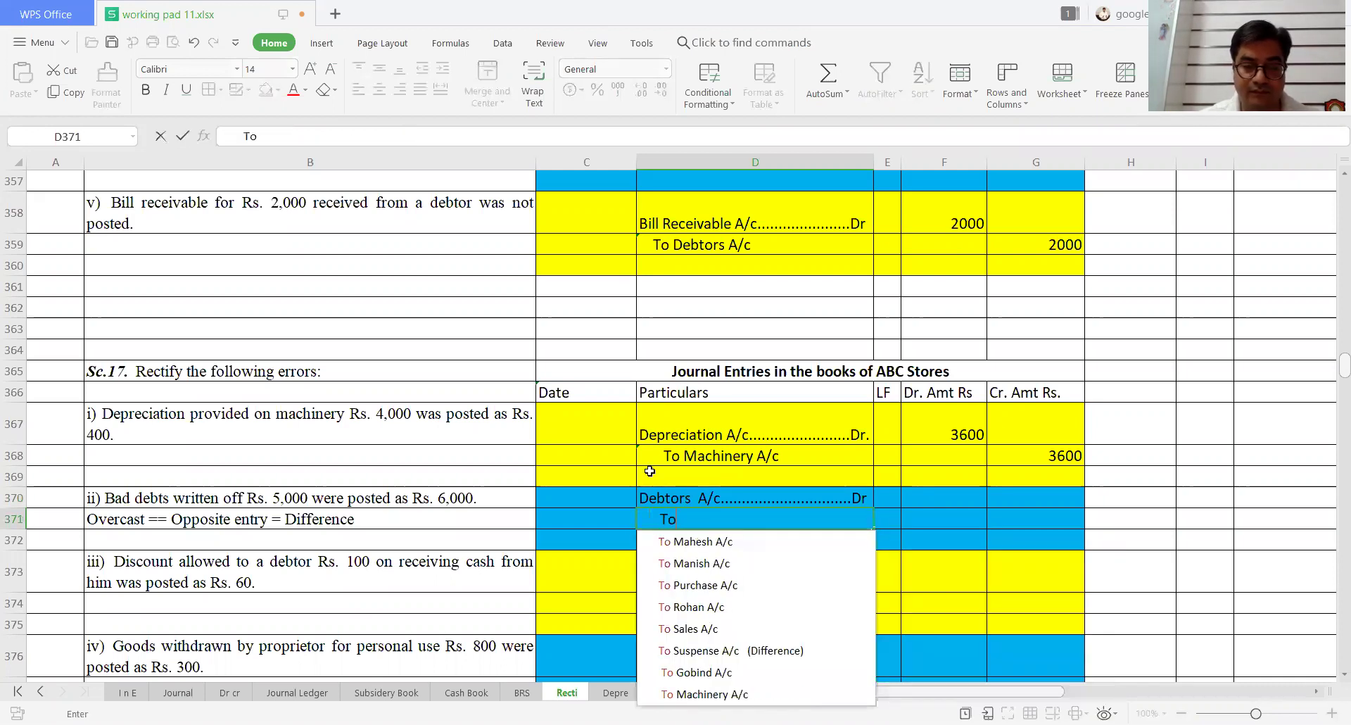
{"action": "type", "text": " Badde"}
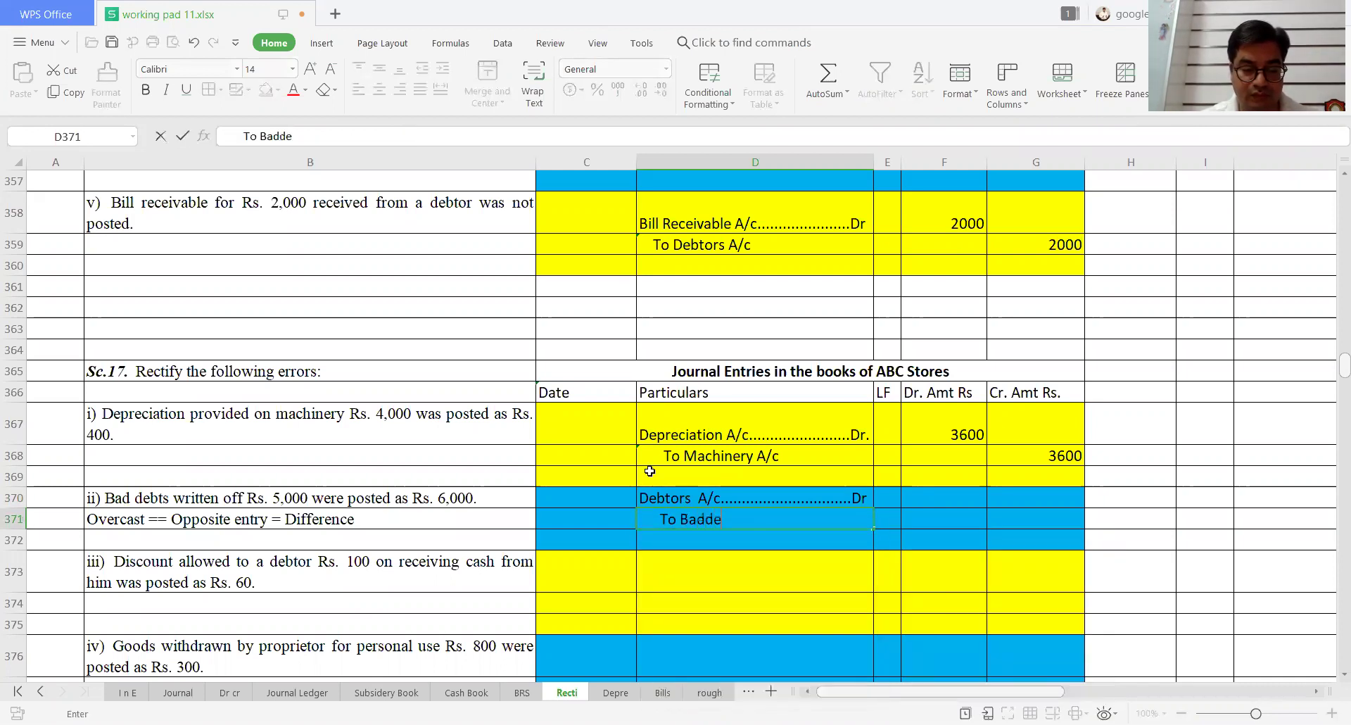
{"action": "type", "text": "bt A/c"}
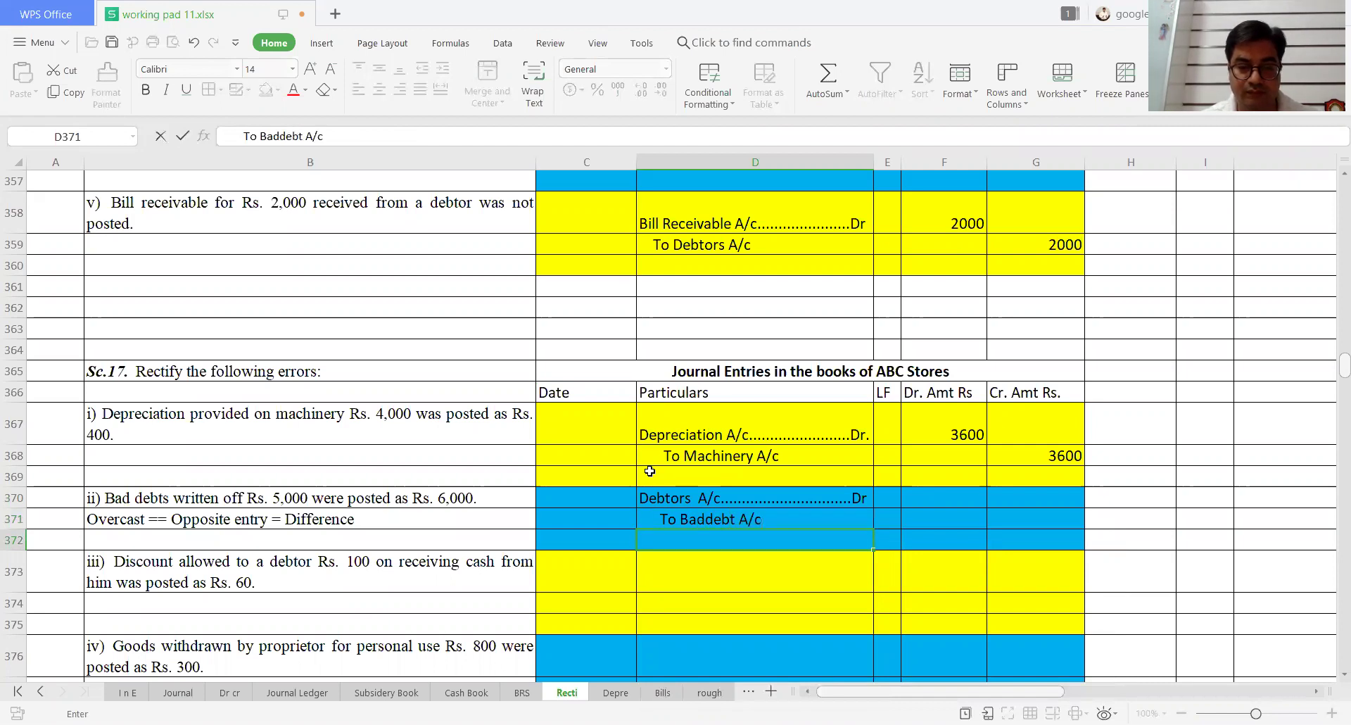
{"action": "key", "text": "ctrl+Return"}
Step: Fill in the Sc.17 error ii amounts: debit 1000 in F370 and credit 1000 in G371
{"action": "key", "text": "Up"}
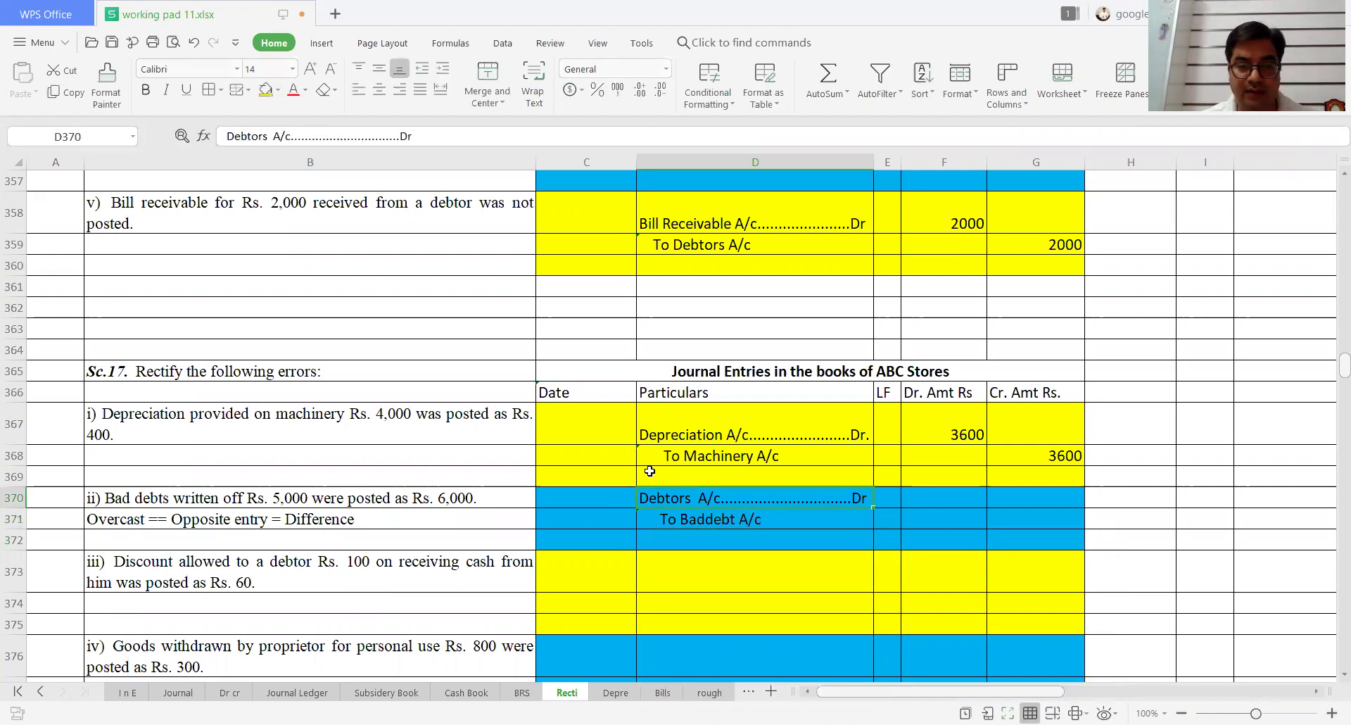
{"action": "key", "text": "Right"}
{"action": "key", "text": "Right"}
{"action": "type", "text": "1000"}
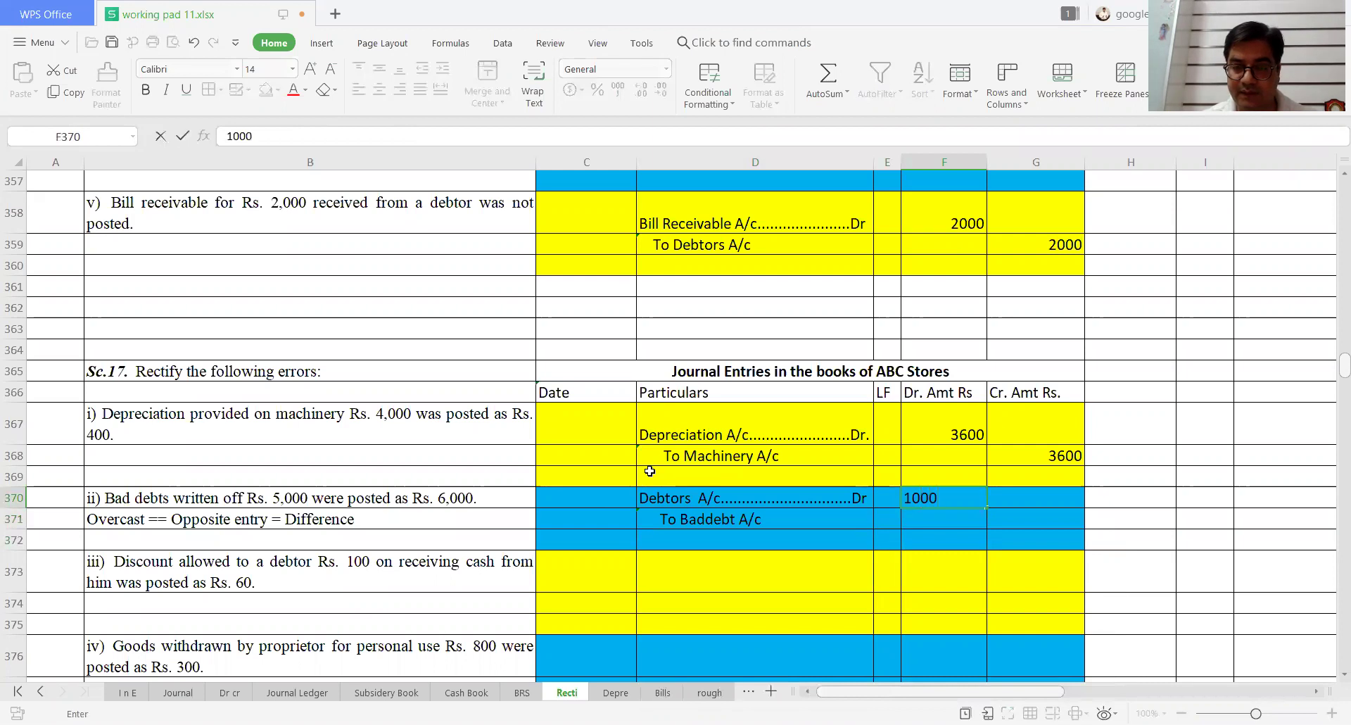
{"action": "key", "text": "Return"}
{"action": "key", "text": "Right"}
{"action": "type", "text": "1000"}
{"action": "key", "text": "Return"}
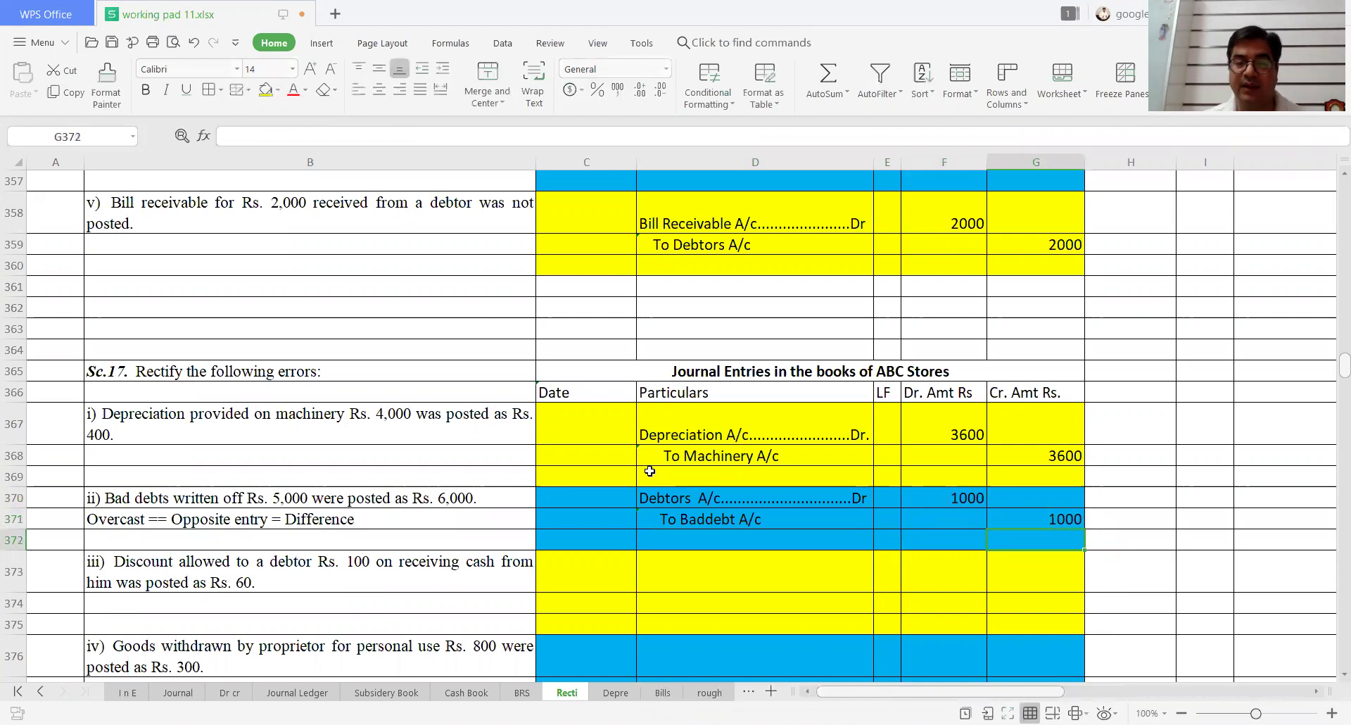
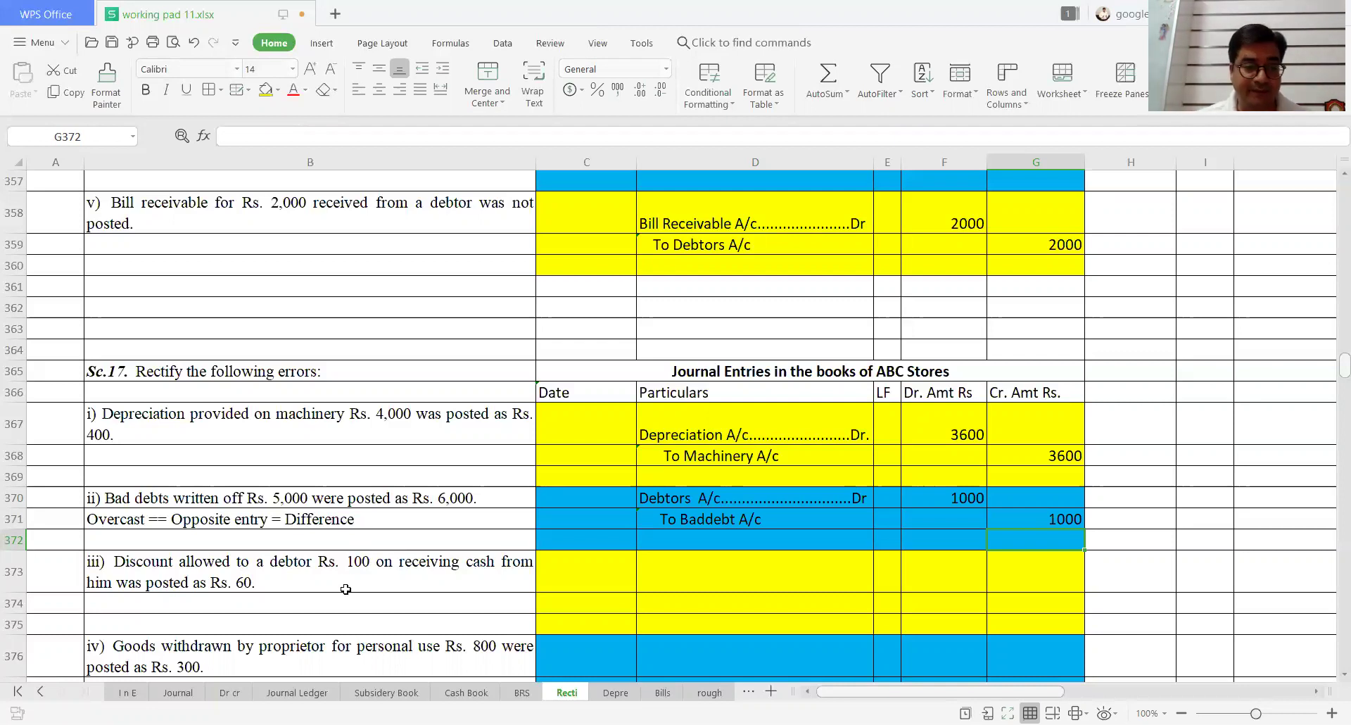
Step: Copy the Discount Allowed and Debtors particulars from D352:D353 of the earlier discount error entry
{"action": "left_click", "coordinate": [345, 567]}
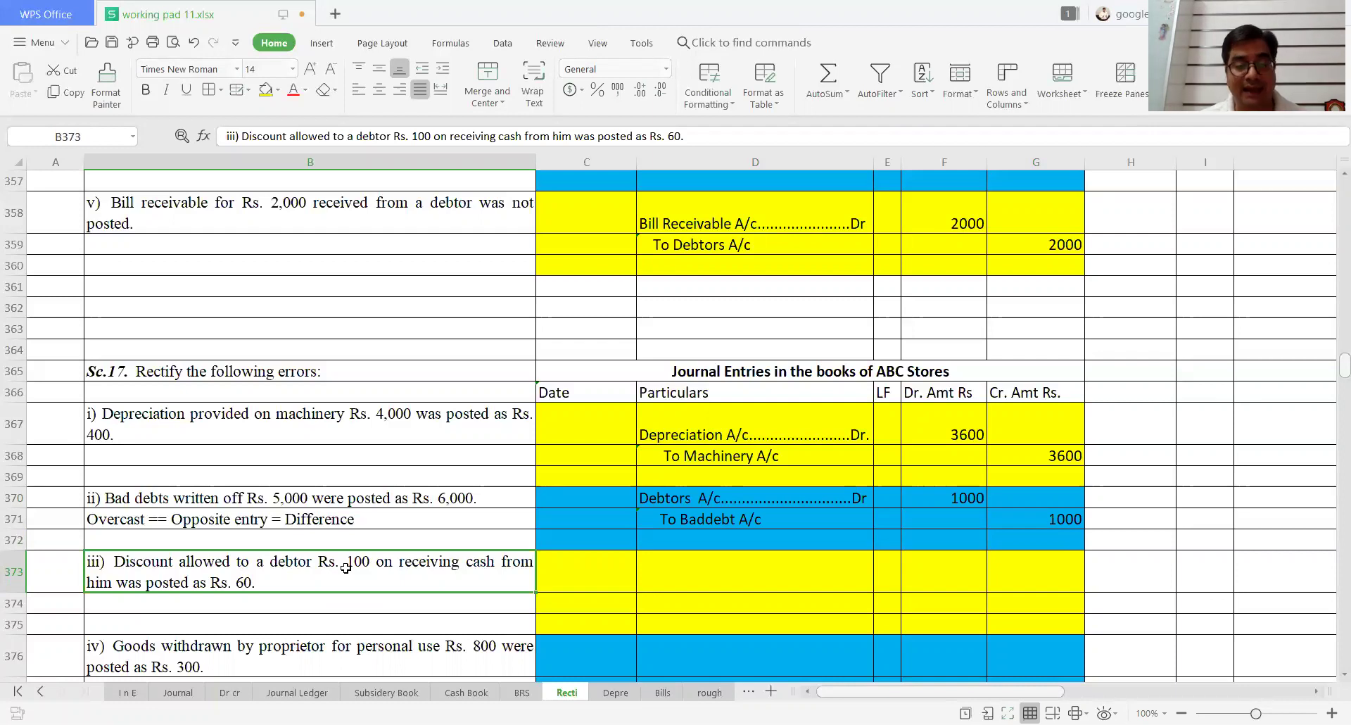
{"action": "key", "text": "Right"}
{"action": "key", "text": "Right"}
{"action": "key", "text": "Up"}
{"action": "key", "text": "Up"}
{"action": "key", "text": "Up"}
{"action": "key", "text": "Up"}
{"action": "key", "text": "Up"}
{"action": "key", "text": "Up"}
{"action": "key", "text": "Up"}
{"action": "key", "text": "Up"}
{"action": "key", "text": "Up"}
{"action": "key", "text": "Up"}
{"action": "key", "text": "Up"}
{"action": "key", "text": "Up"}
{"action": "key", "text": "Up"}
{"action": "key", "text": "Up"}
{"action": "key", "text": "Up"}
{"action": "key", "text": "Up"}
{"action": "key", "text": "Up"}
{"action": "key", "text": "Up"}
{"action": "key", "text": "Up"}
{"action": "key", "text": "Up"}
{"action": "scroll", "coordinate": [345, 567], "scroll_direction": "up", "scroll_amount": 1}
{"action": "key", "text": "Up"}
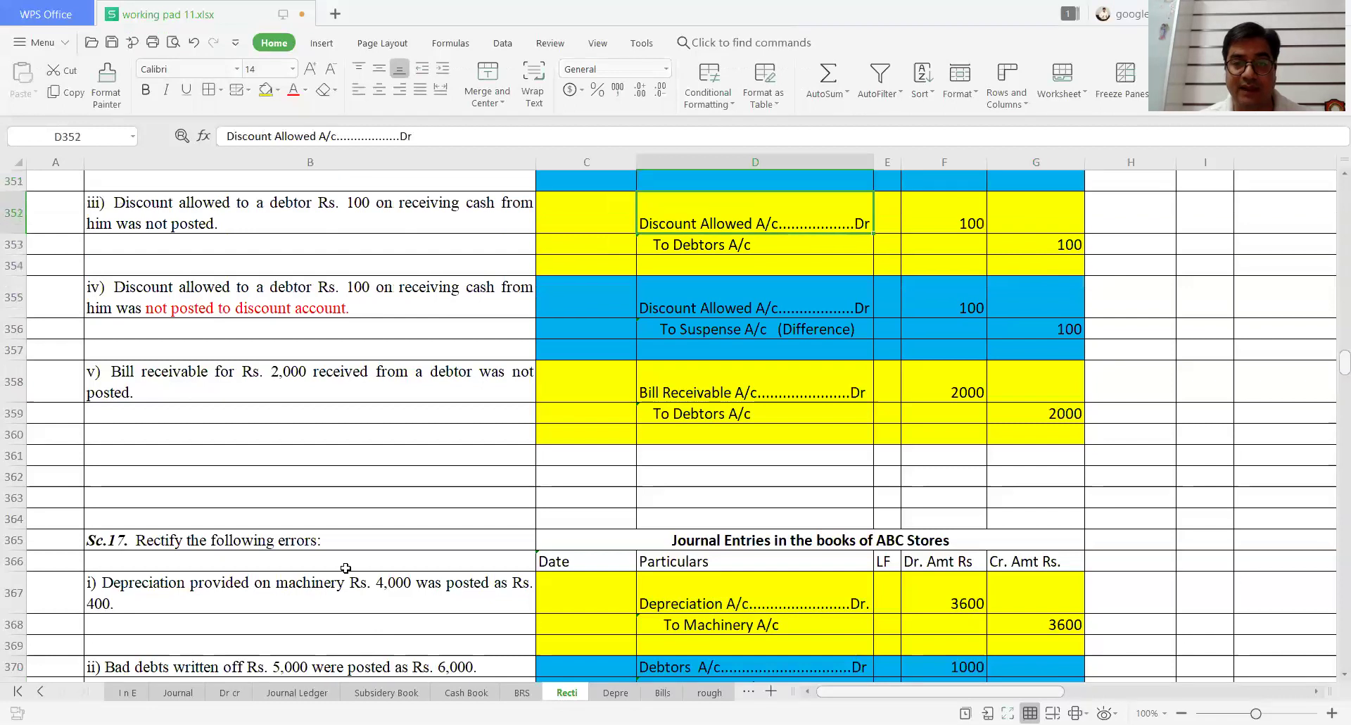
{"action": "key", "text": "shift+Down"}
{"action": "key", "text": "ctrl+c"}
Step: Paste the copied Discount Allowed and Debtors lines into D373:D374 for the Sc.17 error iii
{"action": "key", "text": "Down"}
{"action": "key", "text": "Down"}
{"action": "key", "text": "Down"}
{"action": "key", "text": "Down"}
{"action": "key", "text": "Down"}
{"action": "key", "text": "Down"}
{"action": "key", "text": "Down"}
{"action": "key", "text": "Down"}
{"action": "key", "text": "Down"}
{"action": "key", "text": "Down"}
{"action": "key", "text": "Down"}
{"action": "key", "text": "Down"}
{"action": "key", "text": "Down"}
{"action": "key", "text": "Down"}
{"action": "key", "text": "Down"}
{"action": "key", "text": "Down"}
{"action": "key", "text": "Down"}
{"action": "key", "text": "Down"}
{"action": "key", "text": "Down"}
{"action": "key", "text": "Down"}
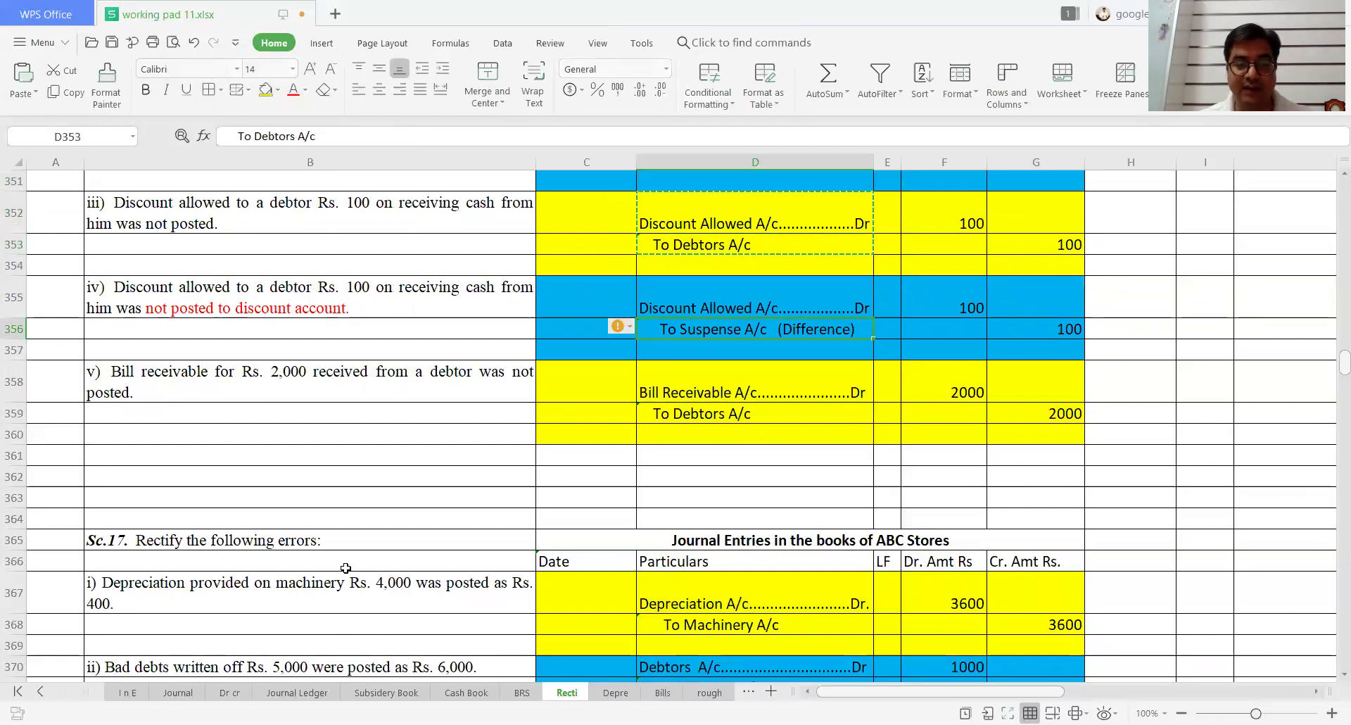
{"action": "key", "text": "Up"}
{"action": "key", "text": "Up"}
{"action": "key", "text": "Up"}
{"action": "key", "text": "Up"}
{"action": "key", "text": "Up"}
{"action": "key", "text": "Up"}
{"action": "key", "text": "Up"}
{"action": "key", "text": "Up"}
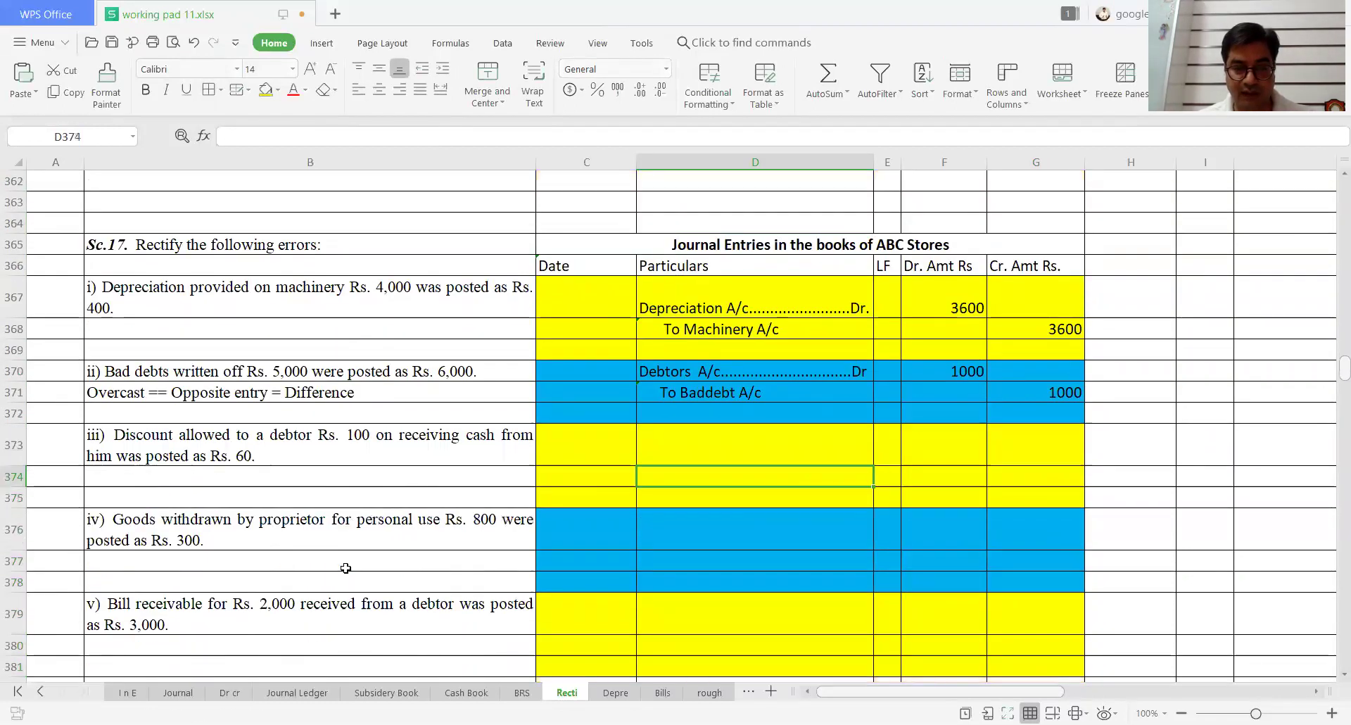
{"action": "key", "text": "ctrl+v"}
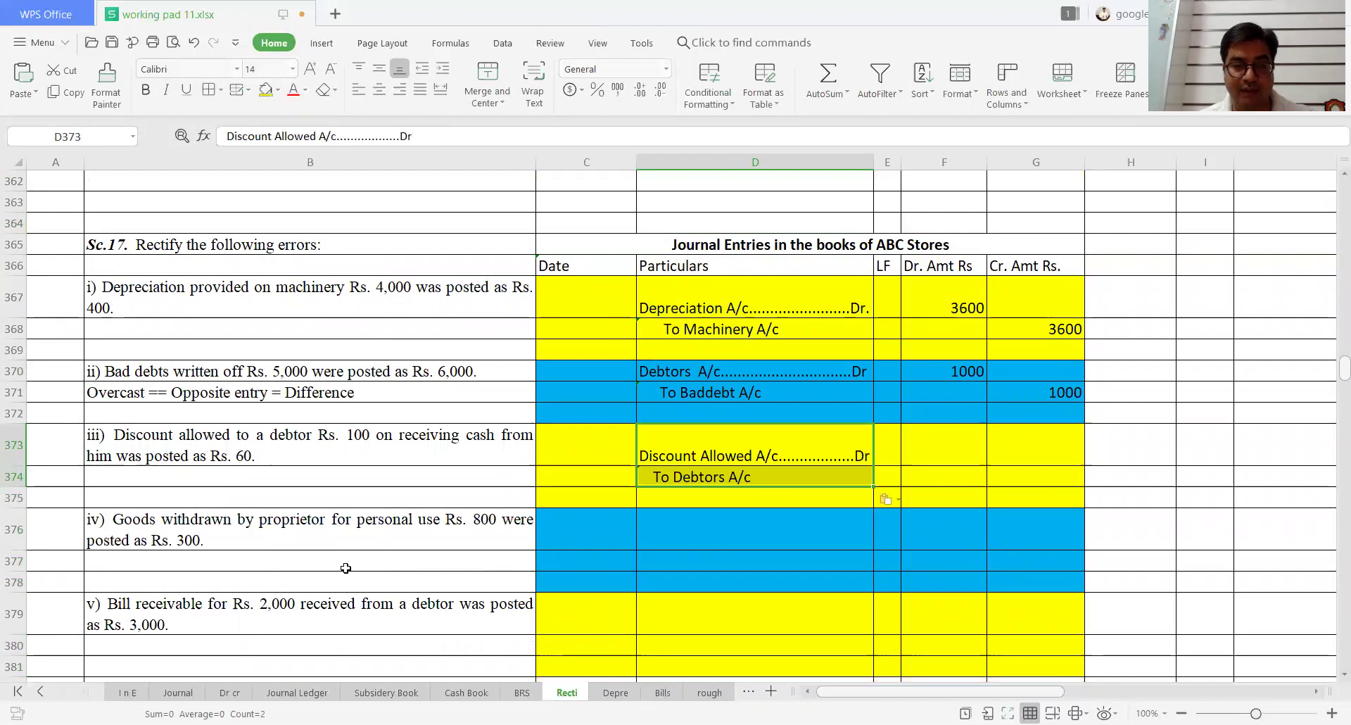
Step: Fill in the Sc.17 error iii amounts: debit 40 in F373 and credit 40 in G374
{"action": "key", "text": "Right"}
{"action": "key", "text": "Right"}
{"action": "type", "text": "40"}
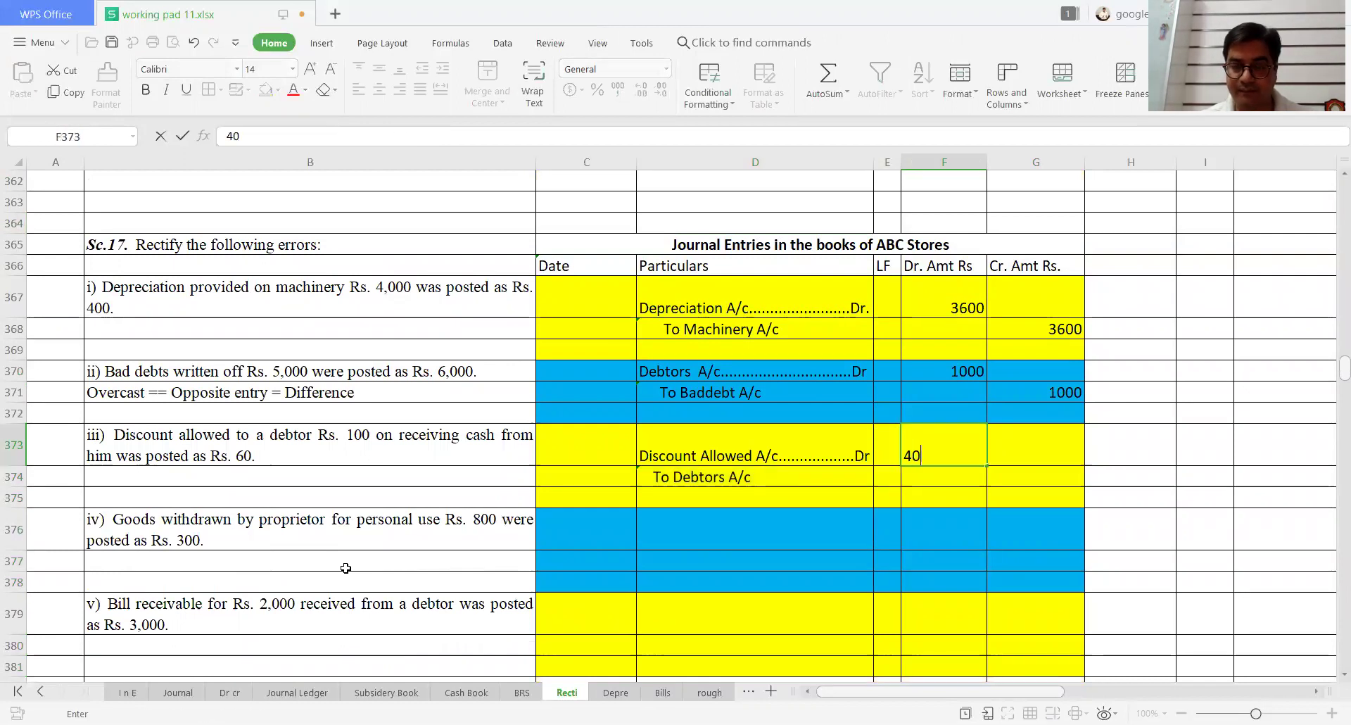
{"action": "key", "text": "Return"}
{"action": "key", "text": "Right"}
{"action": "type", "text": "40"}
{"action": "key", "text": "Return"}
Step: Enter the debit line "Drawings A/c............................Dr" in D376 for the Sc.17 error iv
{"action": "key", "text": "Down"}
{"action": "key", "text": "Down"}
{"action": "key", "text": "Left"}
{"action": "key", "text": "Left"}
{"action": "key", "text": "Up"}
{"action": "key", "text": "Left"}
{"action": "key", "text": "Left"}
{"action": "key", "text": "Left"}
{"action": "key", "text": "Left"}
{"action": "key", "text": "Right"}
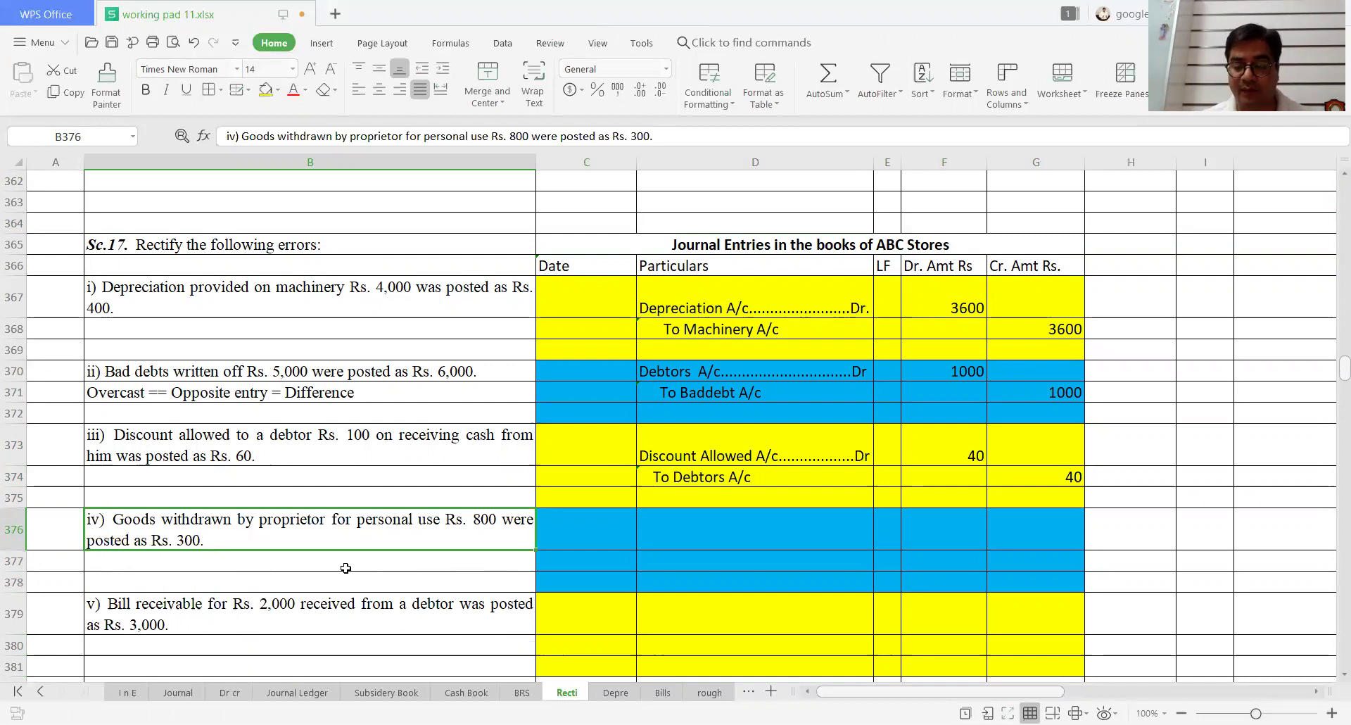
{"action": "key", "text": "Right"}
{"action": "key", "text": "Right"}
{"action": "type", "text": "Dr"}
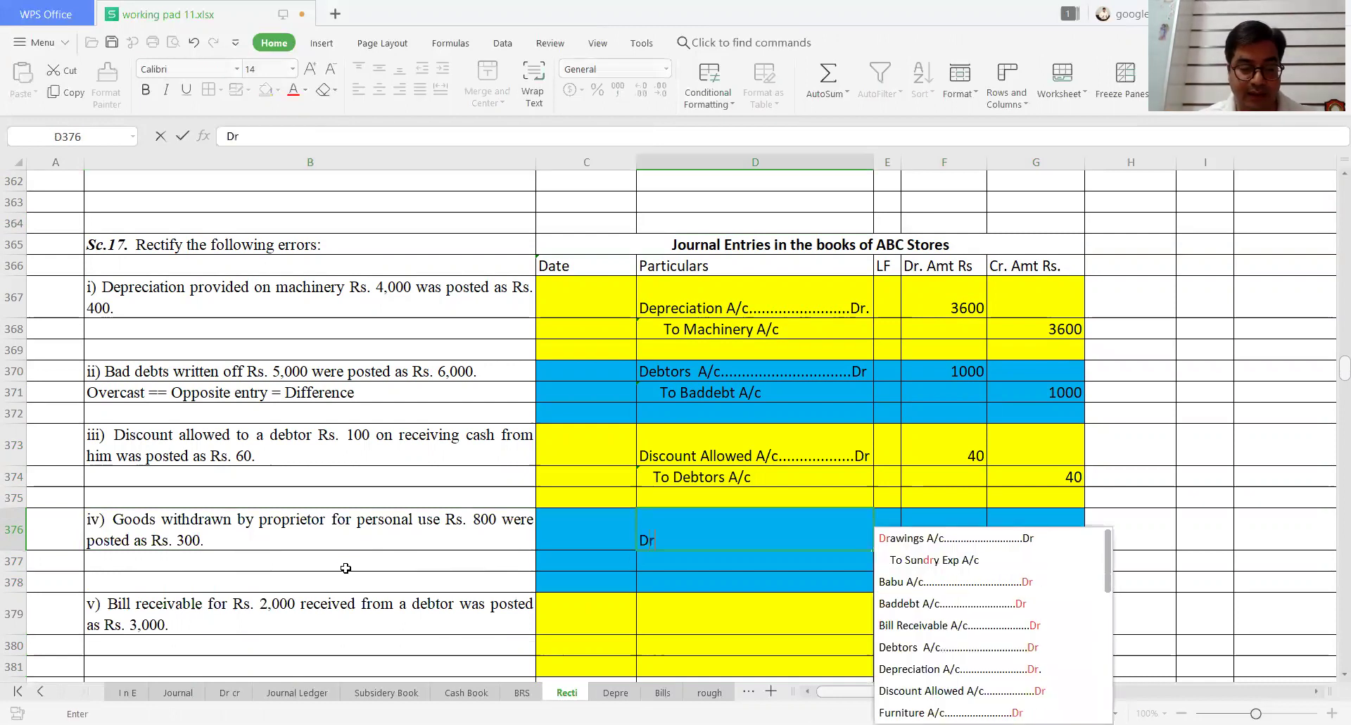
{"action": "type", "text": "awings"}
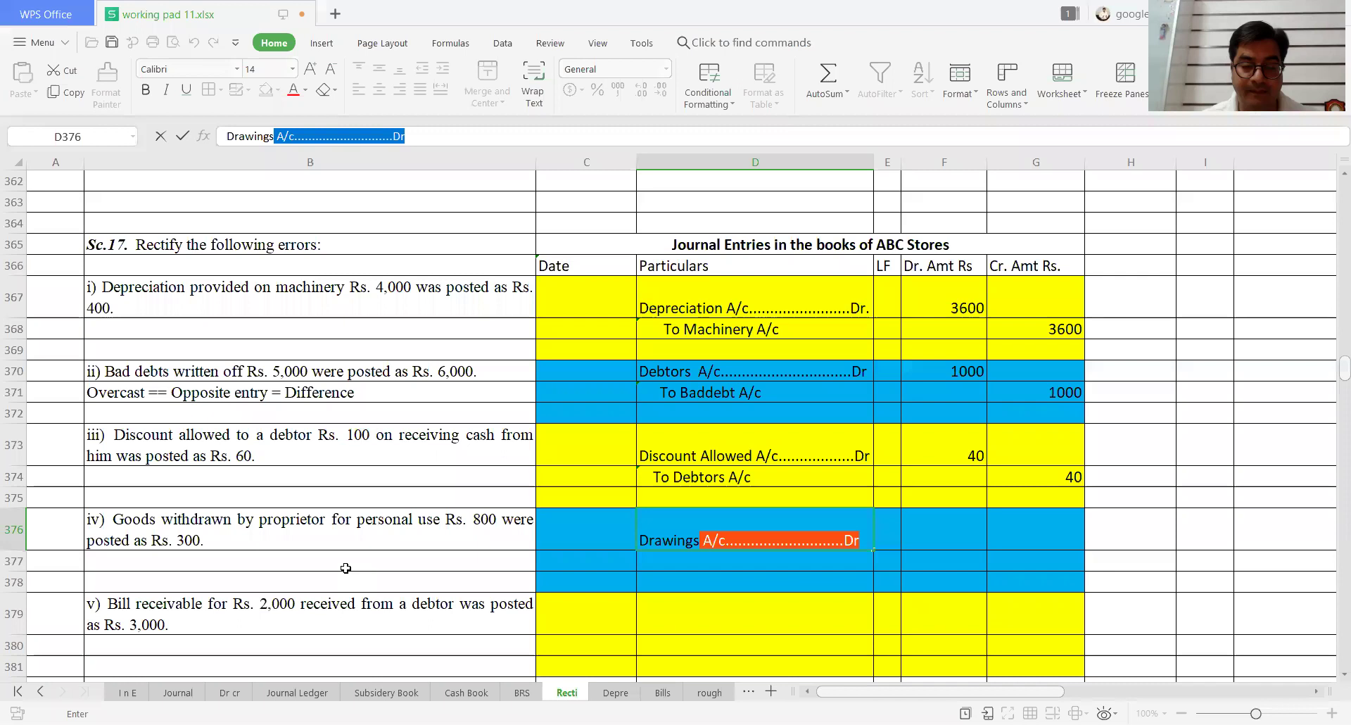
{"action": "key", "text": "Return"}
Step: Enter the credit line "To Purchase A/c" in D377 for the Sc.17 error iv
{"action": "type", "text": "T"}
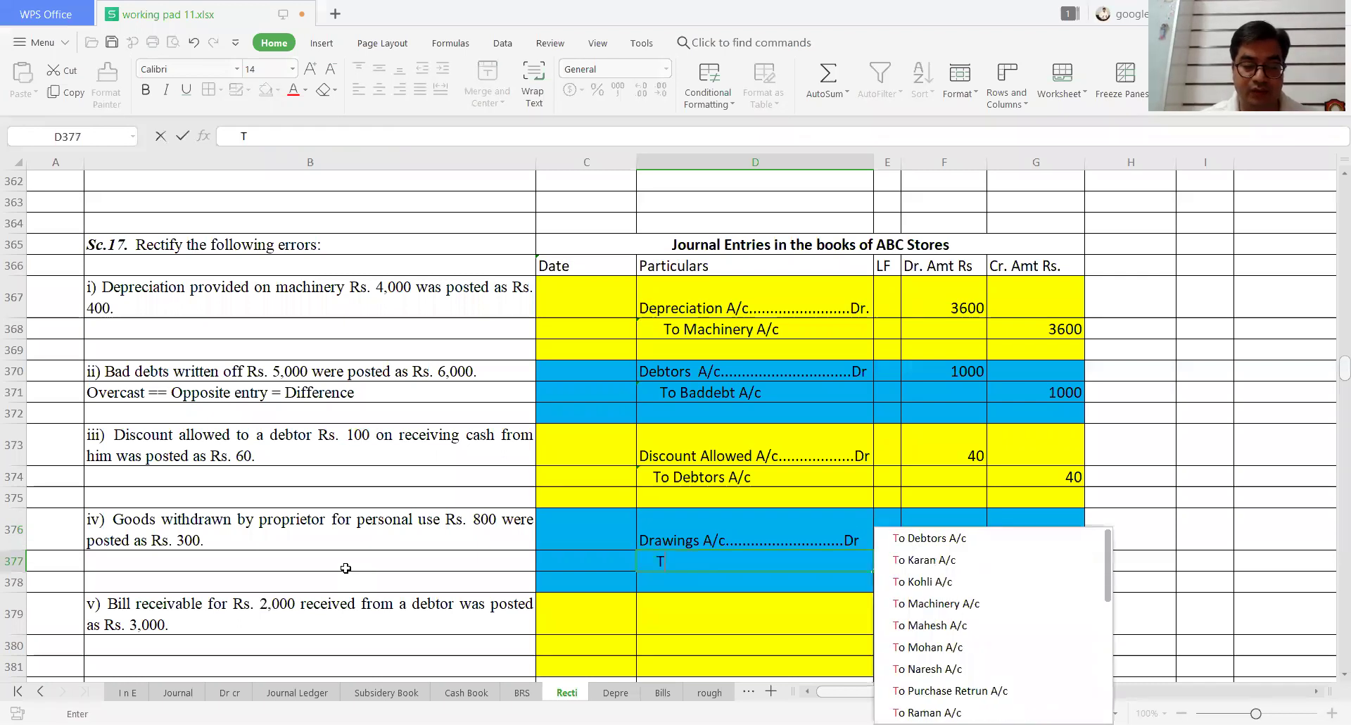
{"action": "type", "text": "o Purchase"}
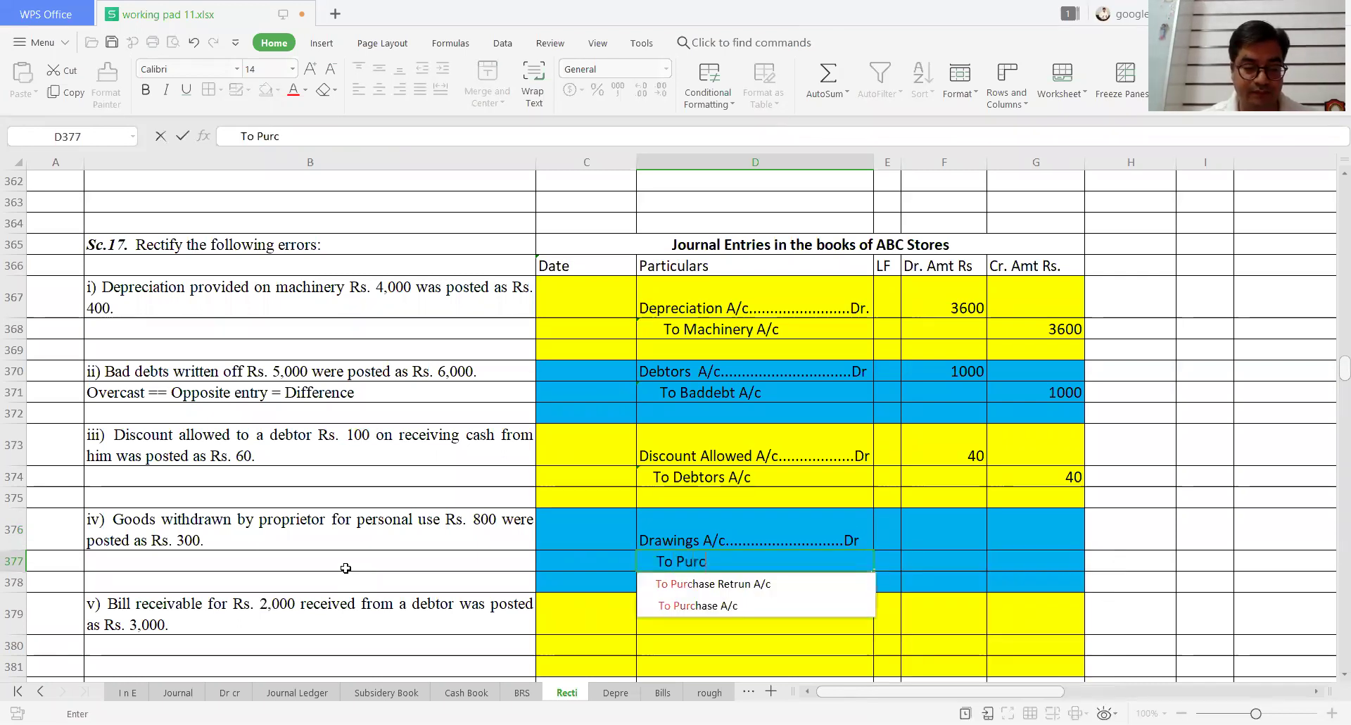
{"action": "key", "text": "Down"}
{"action": "key", "text": "Down"}
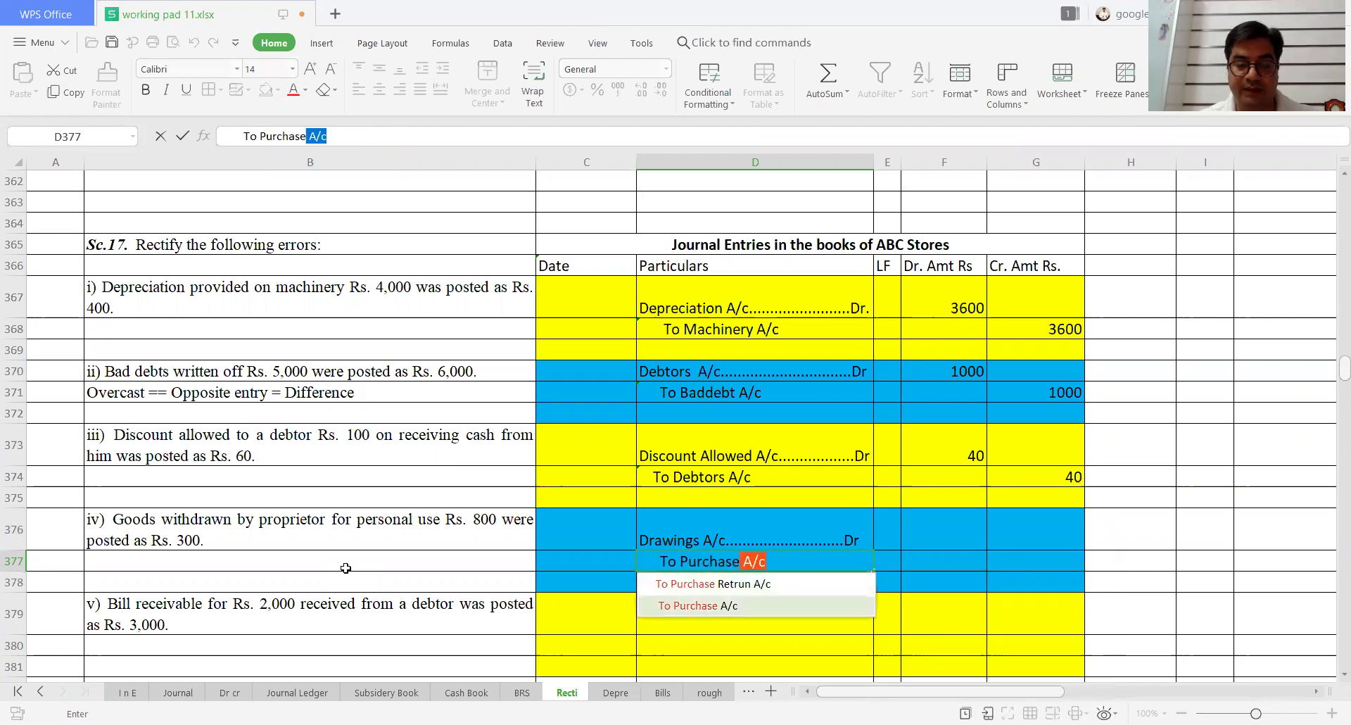
{"action": "key", "text": "Return"}
Step: Enter 300 as the Drawings debit amount in F376 for the Sc.17 error iv
{"action": "key", "text": "Up"}
{"action": "key", "text": "Up"}
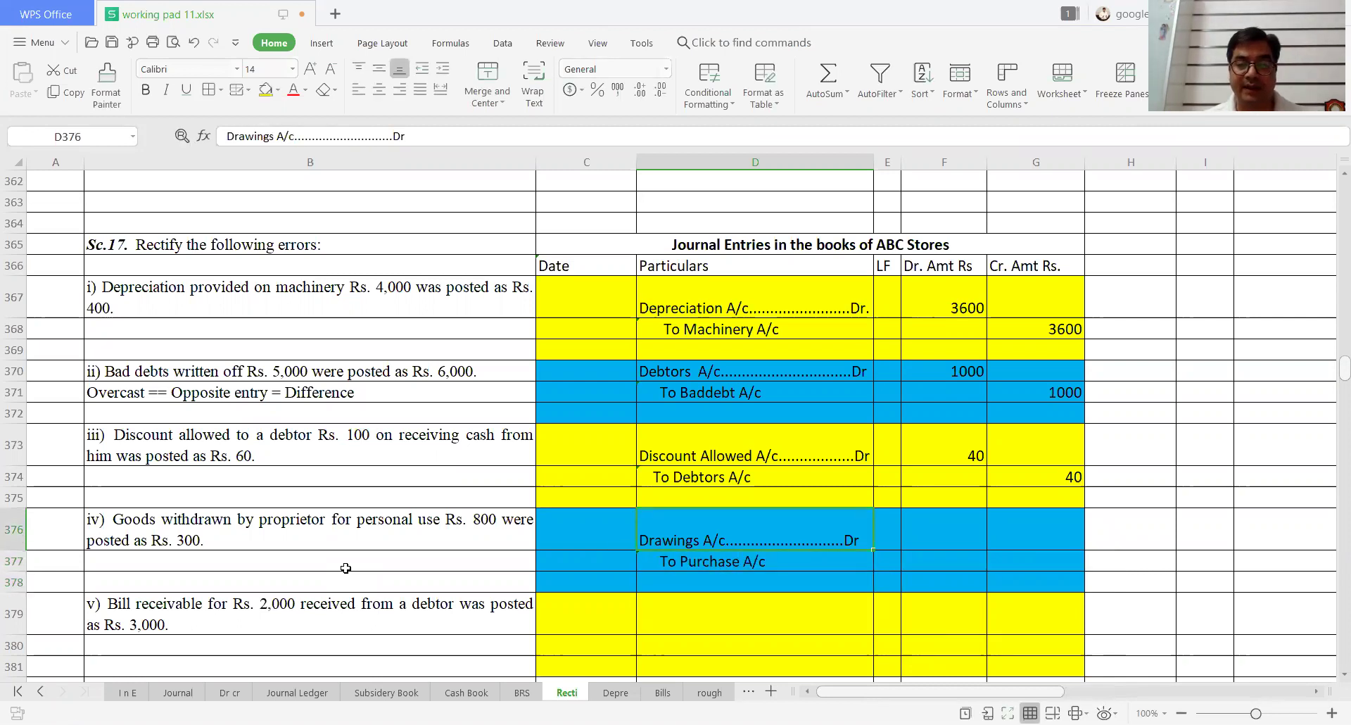
{"action": "key", "text": "Right"}
{"action": "key", "text": "Right"}
{"action": "type", "text": "300"}
{"action": "key", "text": "Return"}
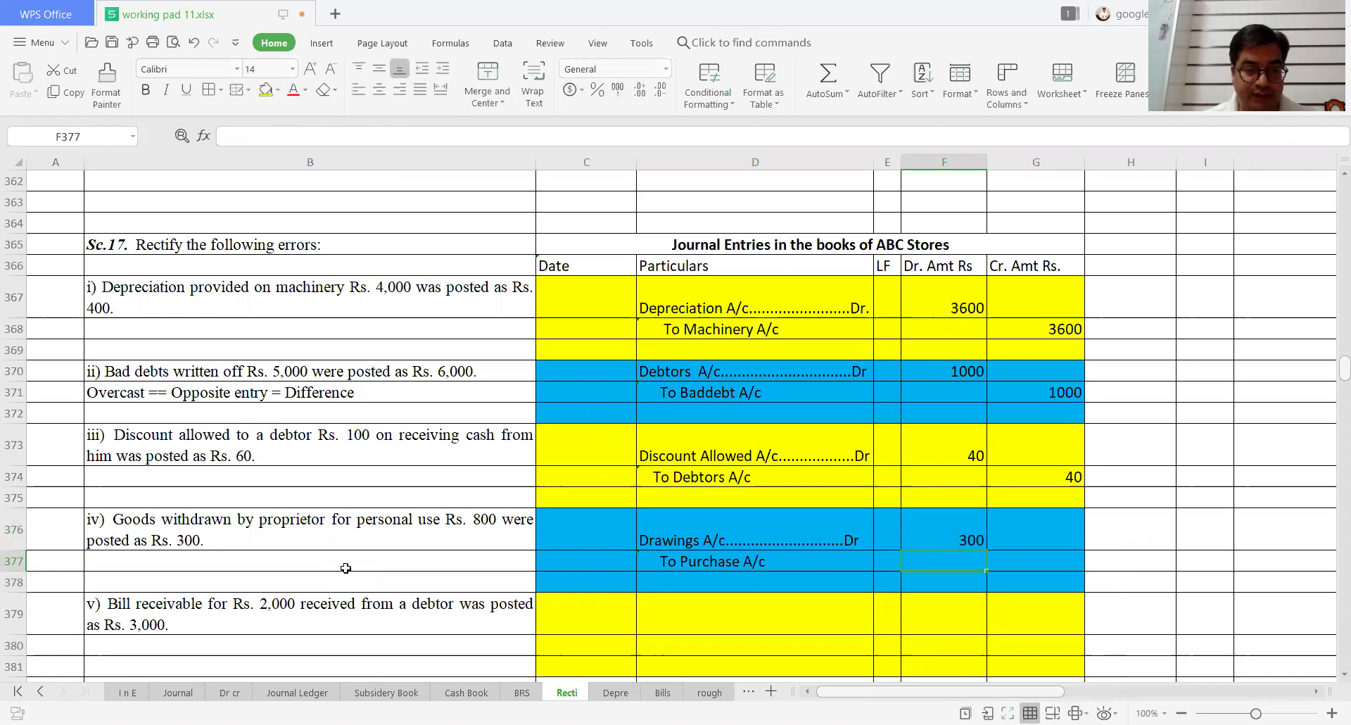
Step: Set the Sc.17 error iv debit in F376 to 500 and enter the credit 500 in G377
{"action": "key", "text": "Up"}
{"action": "type", "text": "500"}
{"action": "key", "text": "Return"}
{"action": "key", "text": "Right"}
{"action": "type", "text": "500"}
{"action": "key", "text": "Return"}
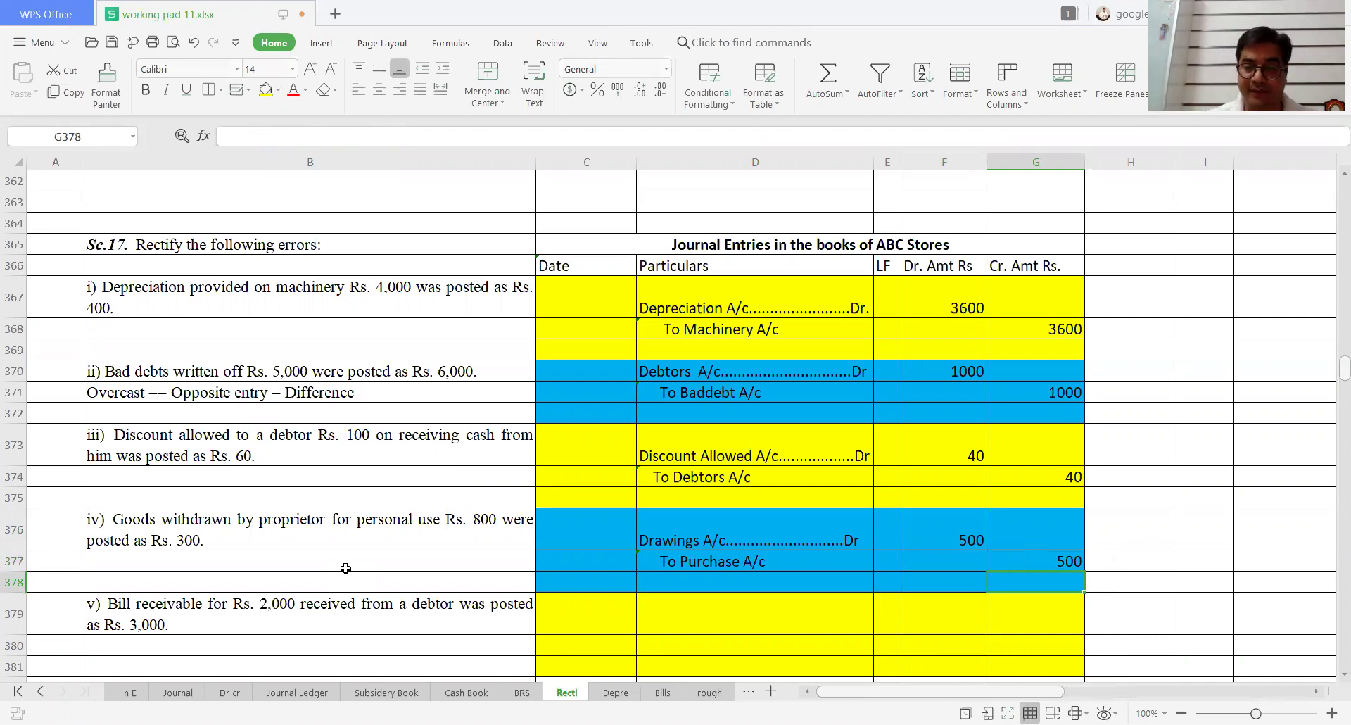
Step: Enter the debit line "Debtors A/c..............................Dr" in D379 for the Sc.17 error v
{"action": "key", "text": "Down"}
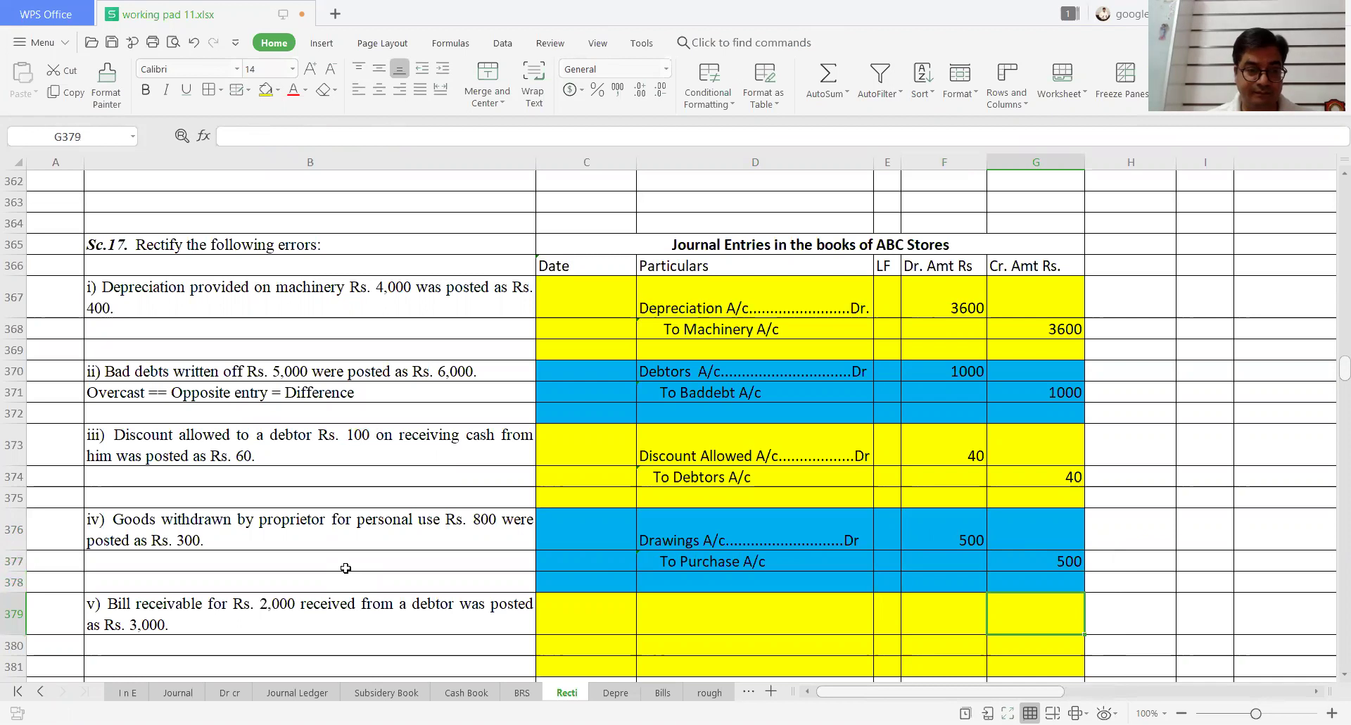
{"action": "key", "text": "Left"}
{"action": "key", "text": "Left"}
{"action": "key", "text": "Left"}
{"action": "key", "text": "Left"}
{"action": "key", "text": "Left"}
{"action": "key", "text": "Right"}
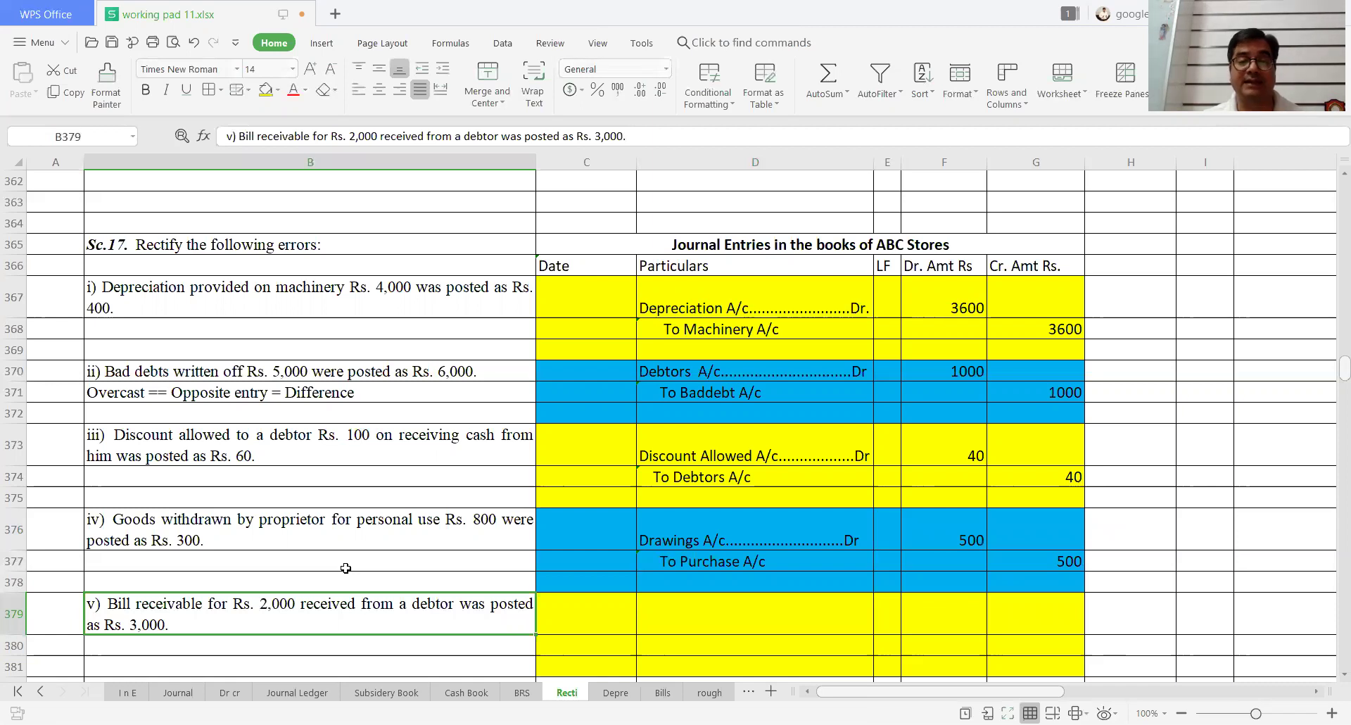
{"action": "key", "text": "Right"}
{"action": "key", "text": "Right"}
{"action": "type", "text": "De"}
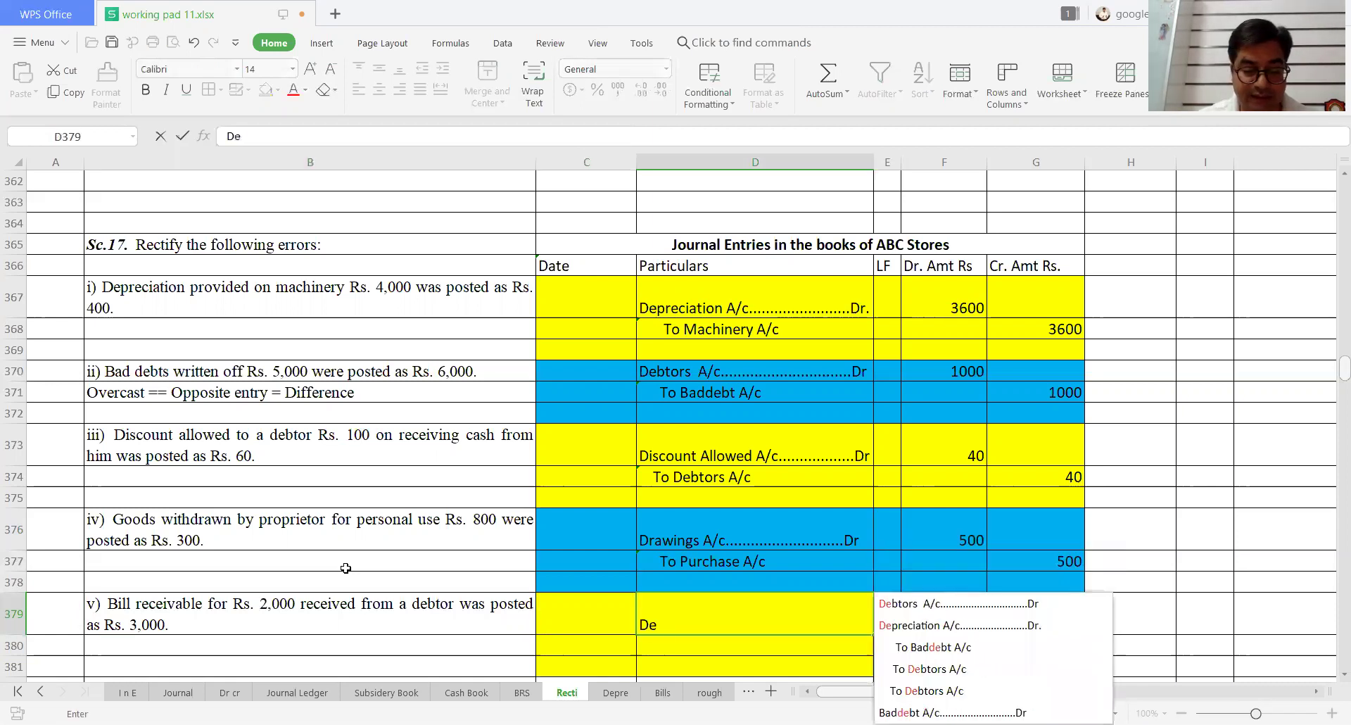
{"action": "type", "text": "btors"}
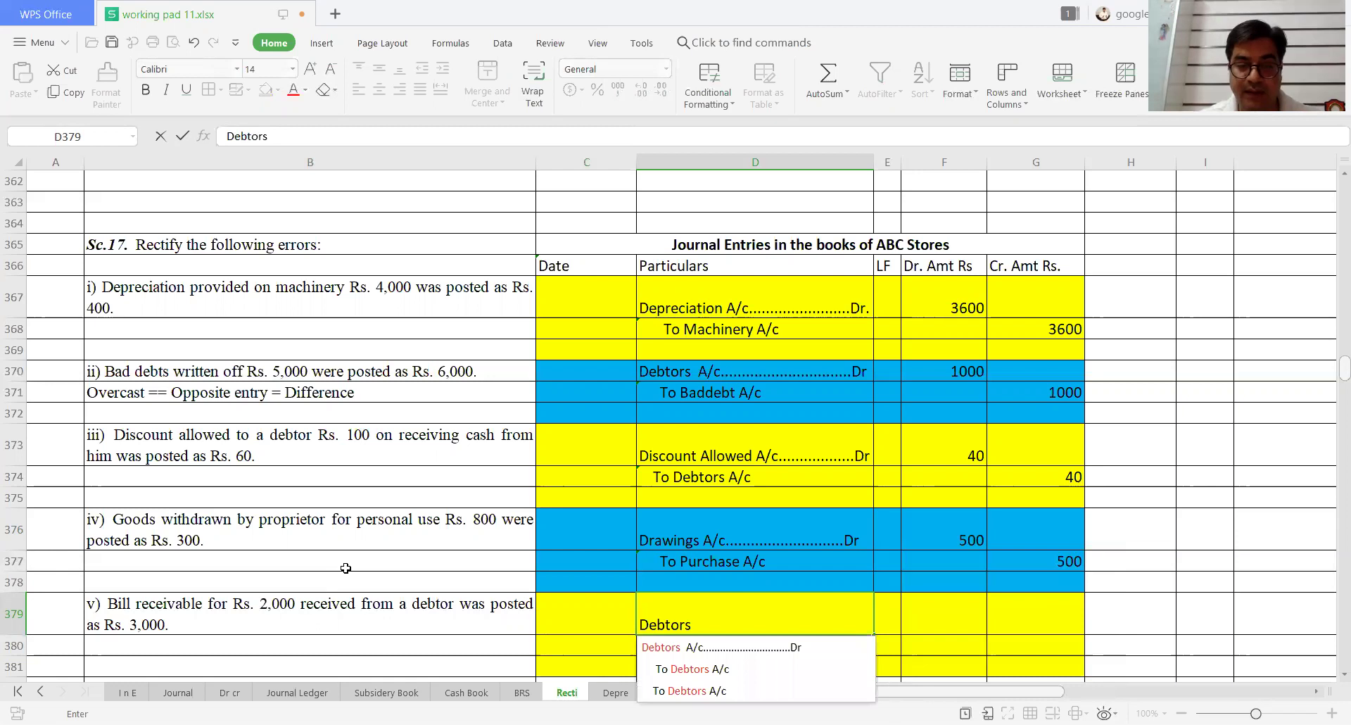
{"action": "key", "text": "Return"}
Step: Enter the credit line "To Bills Receivable A/c" in D380 for the Sc.17 error v
{"action": "type", "text": "To Bills Re"}
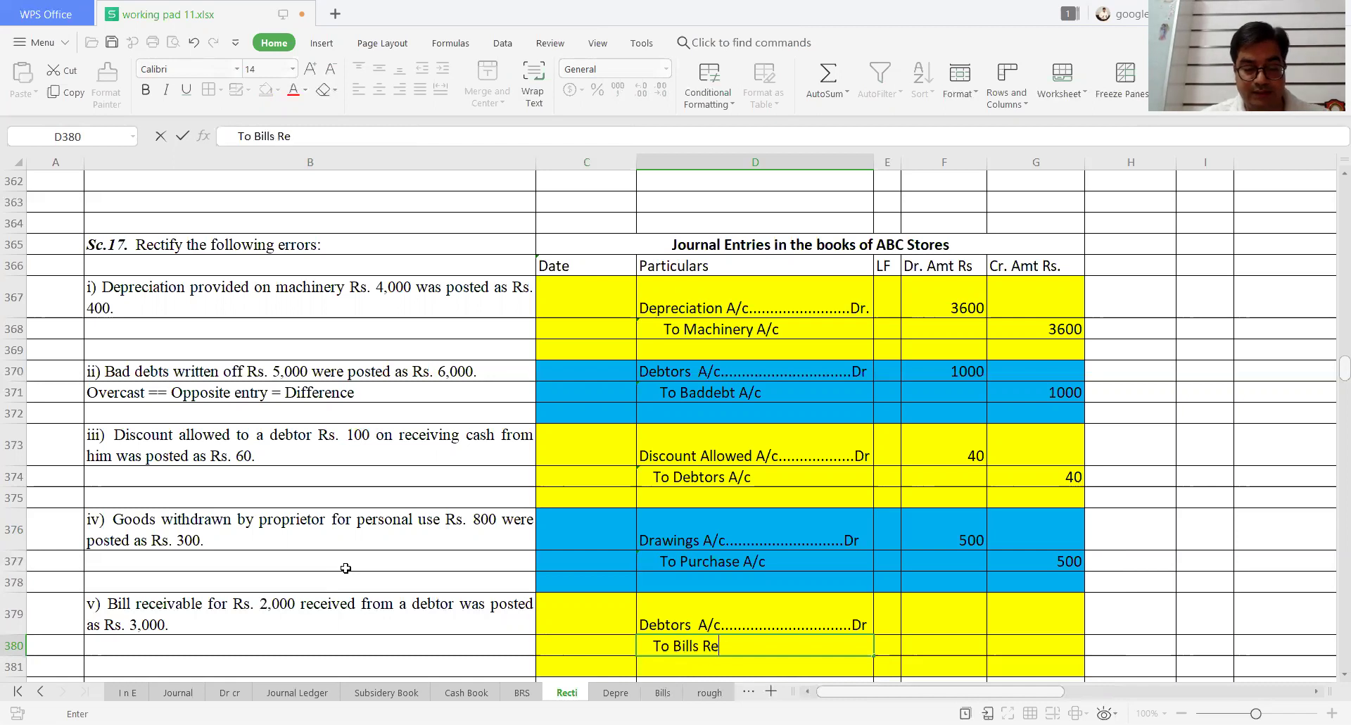
{"action": "type", "text": "ceivab"}
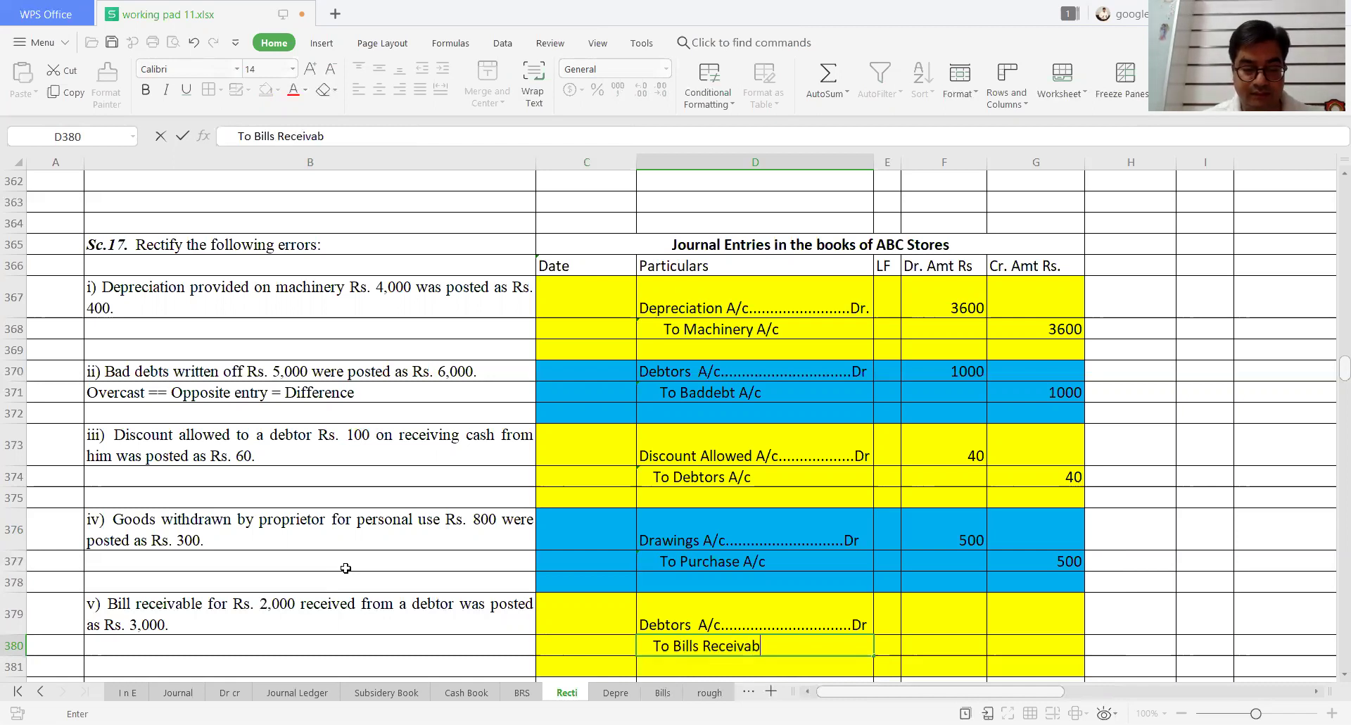
{"action": "type", "text": "le A/c"}
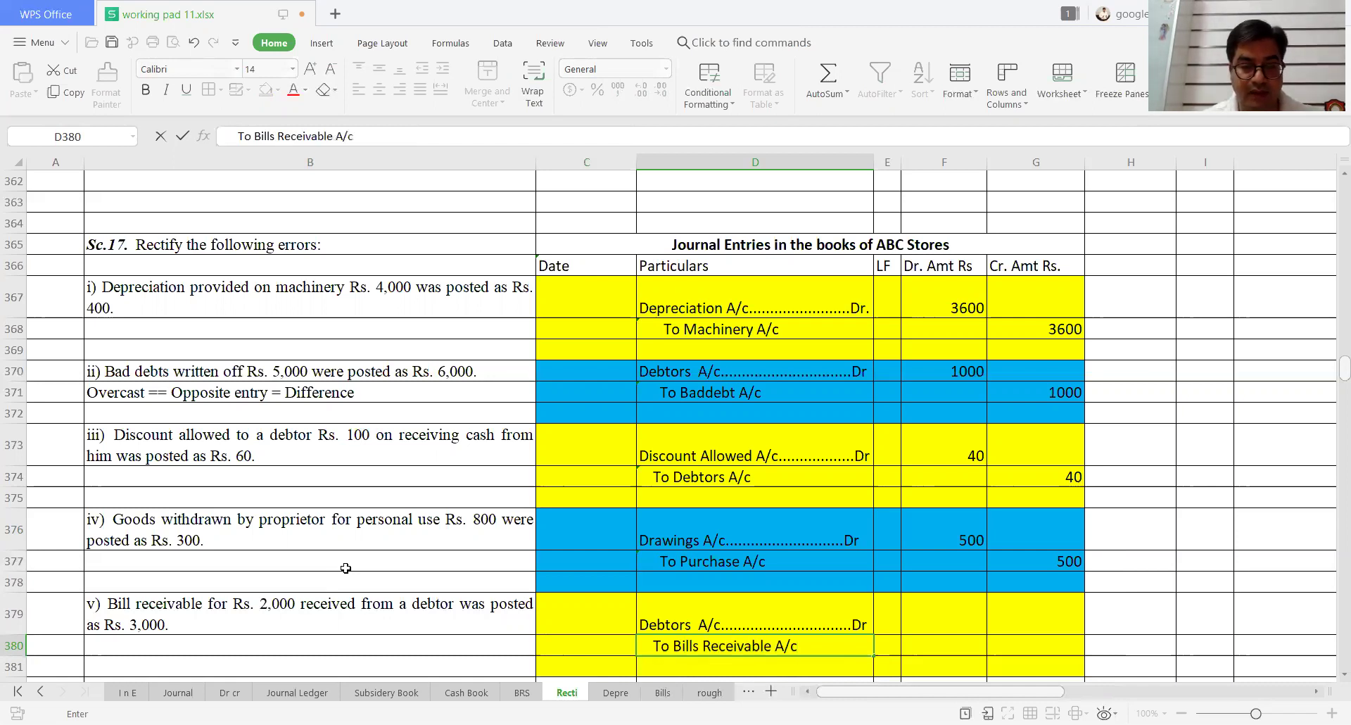
{"action": "key", "text": "Return"}
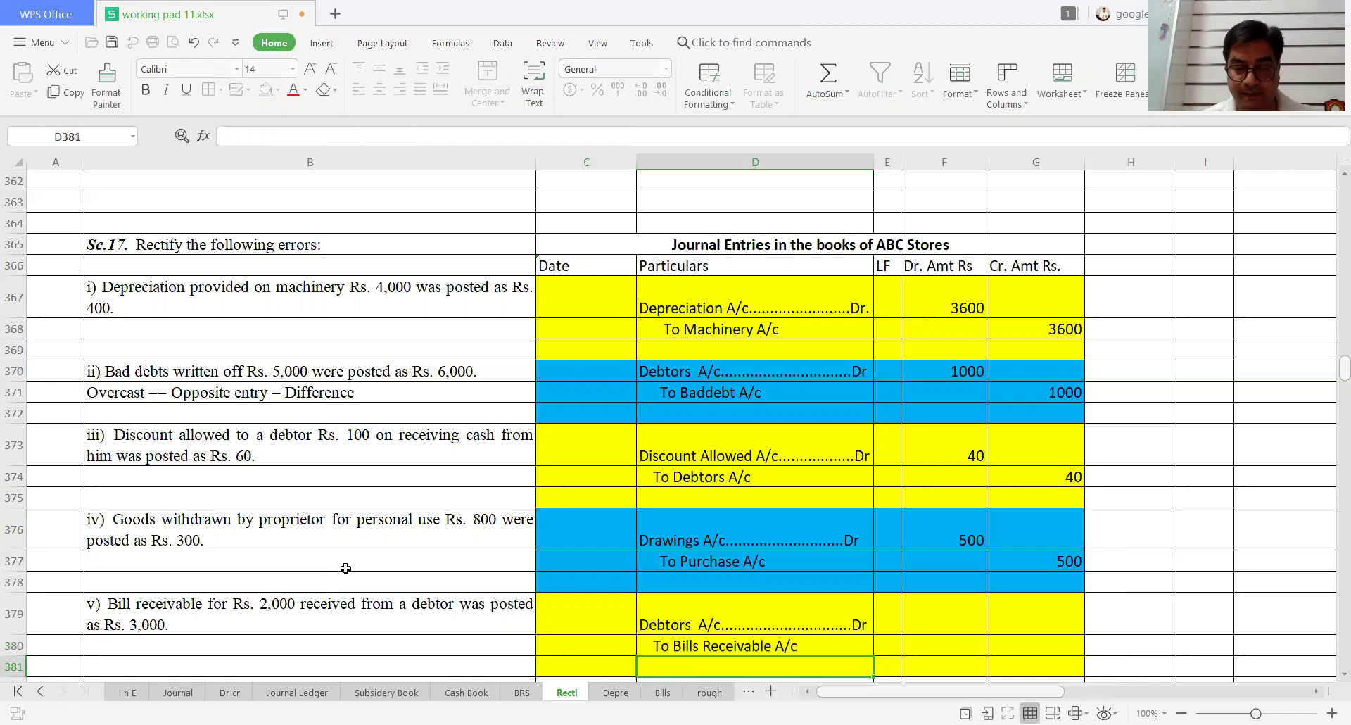
Step: Fill in the Sc.17 error v amounts: debit 1000 in F379 and credit 1000 in G380
{"action": "key", "text": "Up"}
{"action": "key", "text": "Up"}
{"action": "key", "text": "Right"}
{"action": "key", "text": "Right"}
{"action": "type", "text": "1000"}
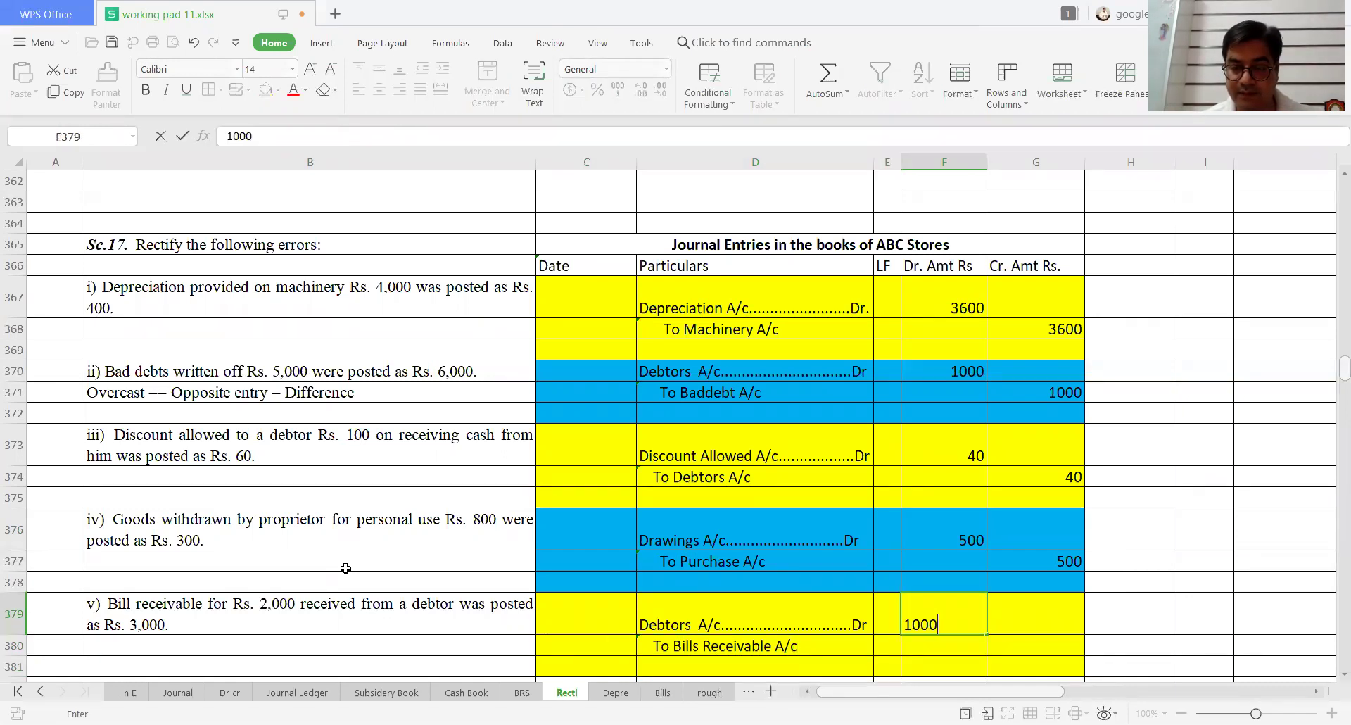
{"action": "key", "text": "Return"}
{"action": "key", "text": "Right"}
{"action": "type", "text": "1000"}
{"action": "key", "text": "Return"}
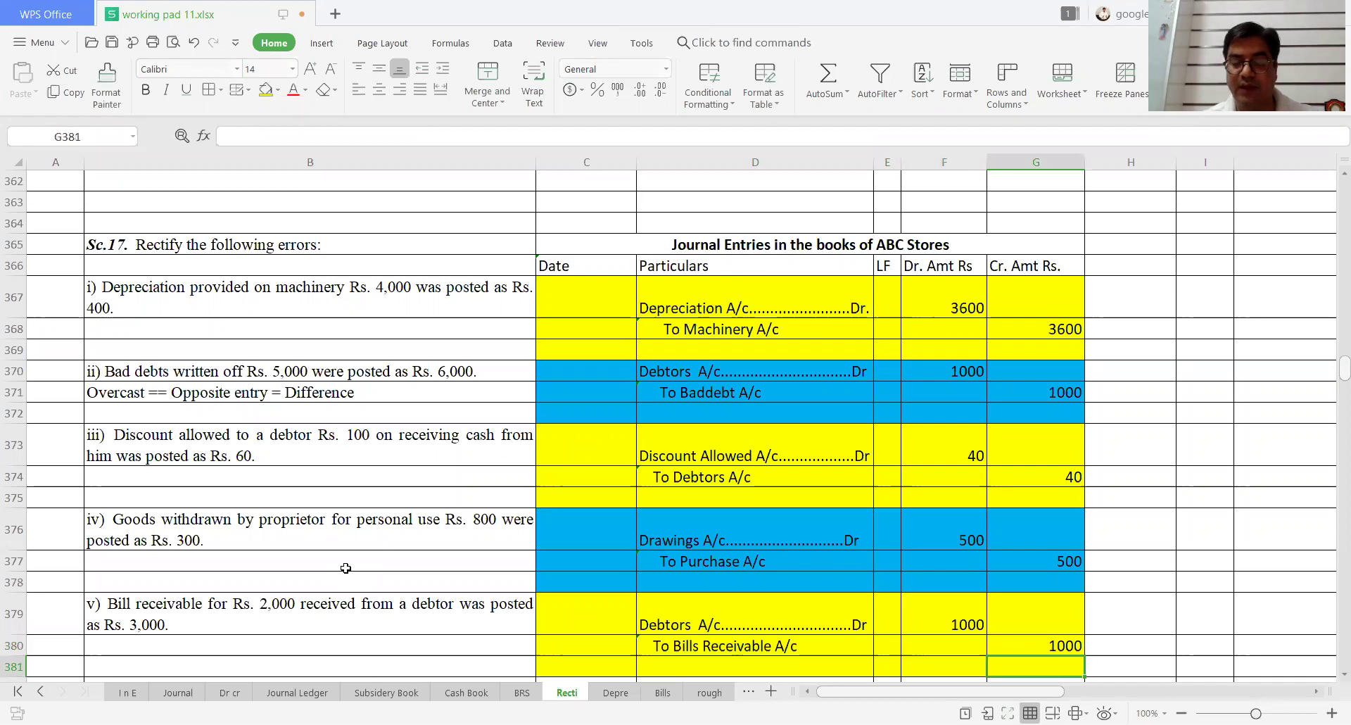
Step: Examine the Sc.18 exercise on rectifying errors with a suspense account, reading errors i to v
{"action": "key", "text": "Down"}
{"action": "key", "text": "Down"}
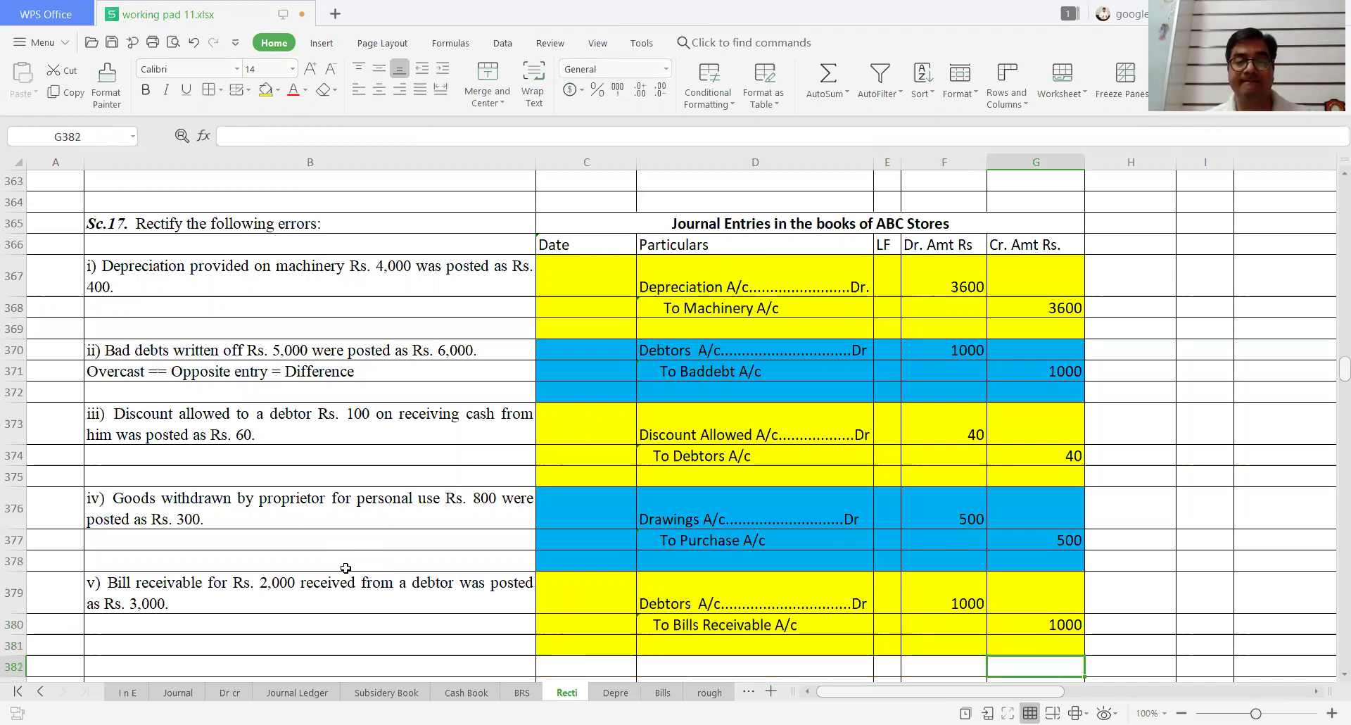
{"action": "key", "text": "Down"}
{"action": "key", "text": "Down"}
{"action": "key", "text": "Down"}
{"action": "key", "text": "Down"}
{"action": "key", "text": "Down"}
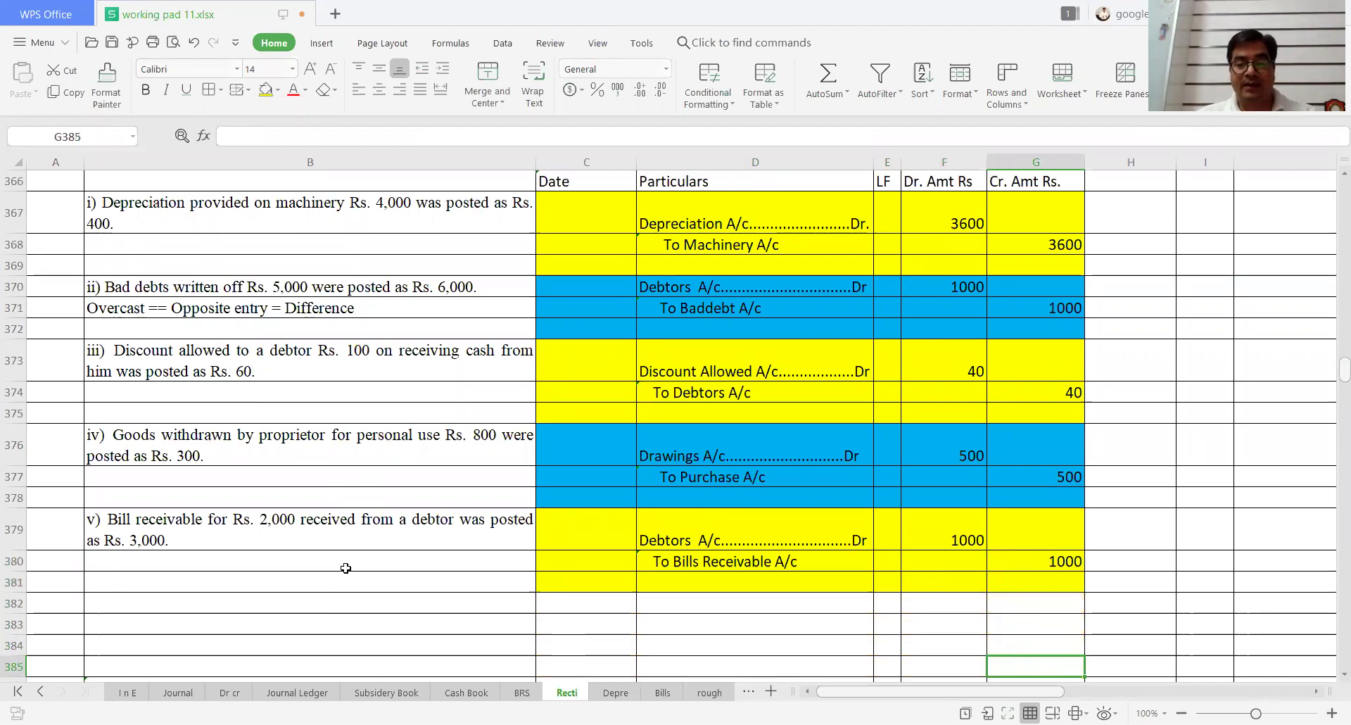
{"action": "key", "text": "Down"}
{"action": "key", "text": "Down"}
{"action": "key", "text": "Down"}
{"action": "key", "text": "Down"}
{"action": "key", "text": "Down"}
{"action": "key", "text": "Down"}
{"action": "key", "text": "Down"}
{"action": "key", "text": "Down"}
{"action": "key", "text": "Down"}
{"action": "key", "text": "Down"}
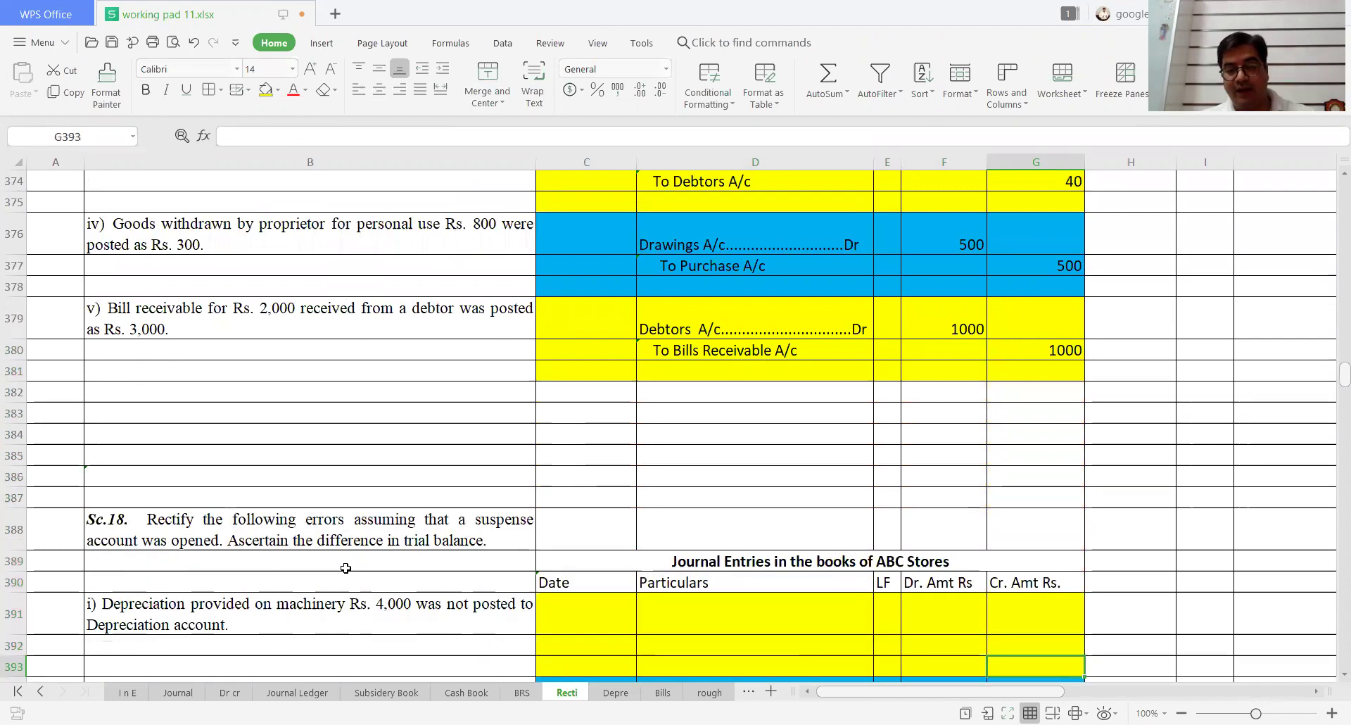
{"action": "key", "text": "Down"}
{"action": "key", "text": "Down"}
{"action": "key", "text": "Down"}
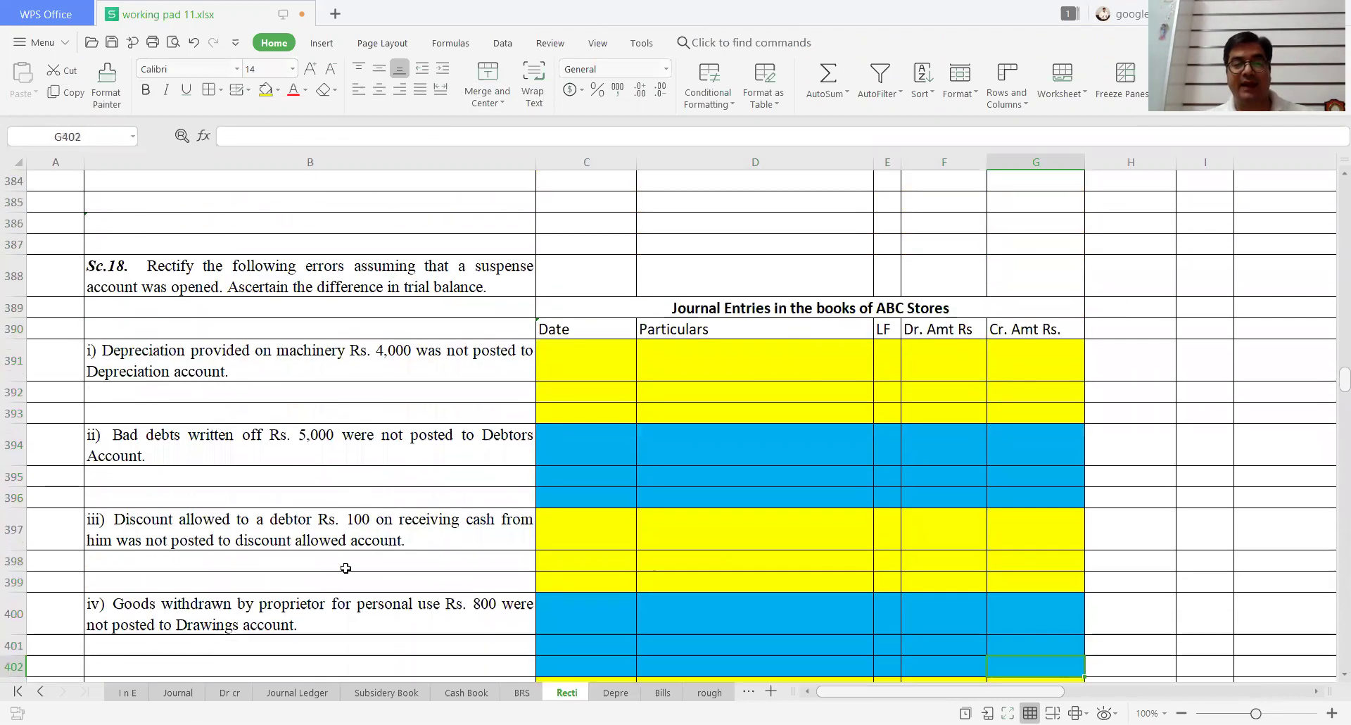
{"action": "key", "text": "Down"}
{"action": "key", "text": "Down"}
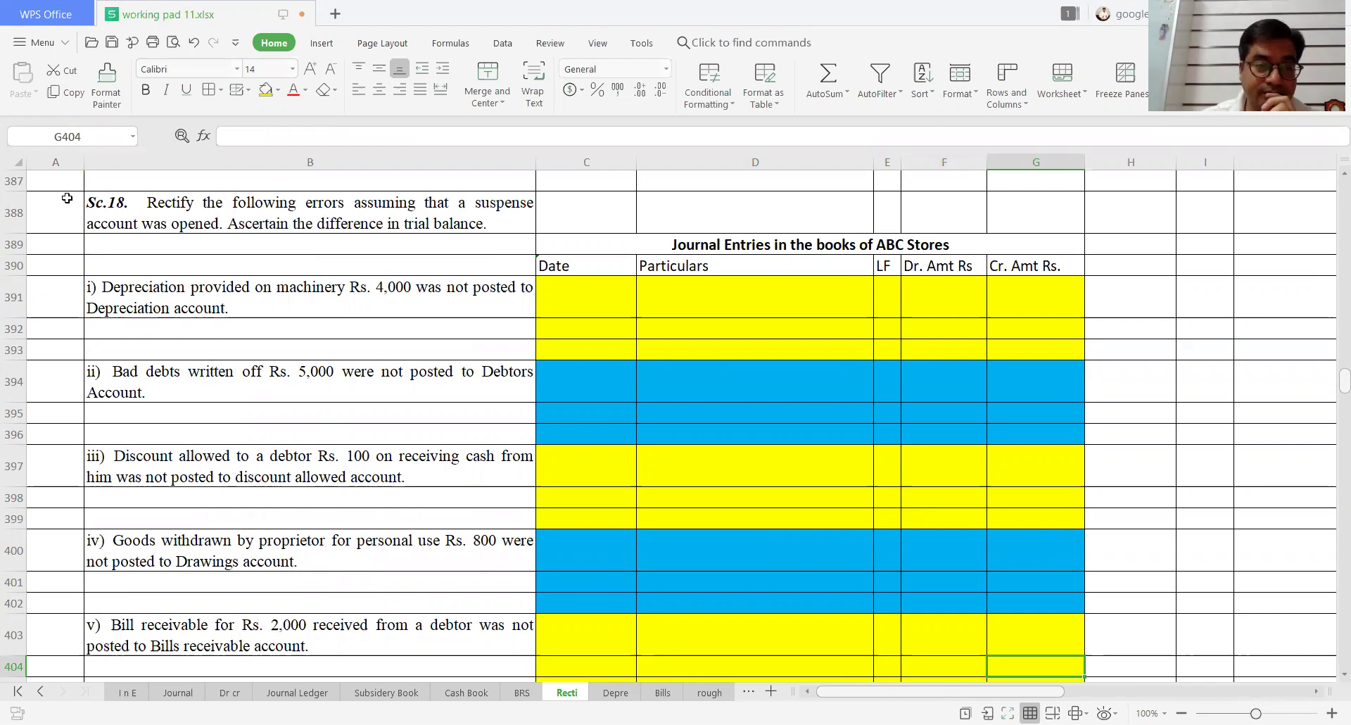
Step: Enter the debit line "Depreciation A/c........................Dr." in D391 for the Sc.18 error i
{"action": "left_click", "coordinate": [234, 307]}
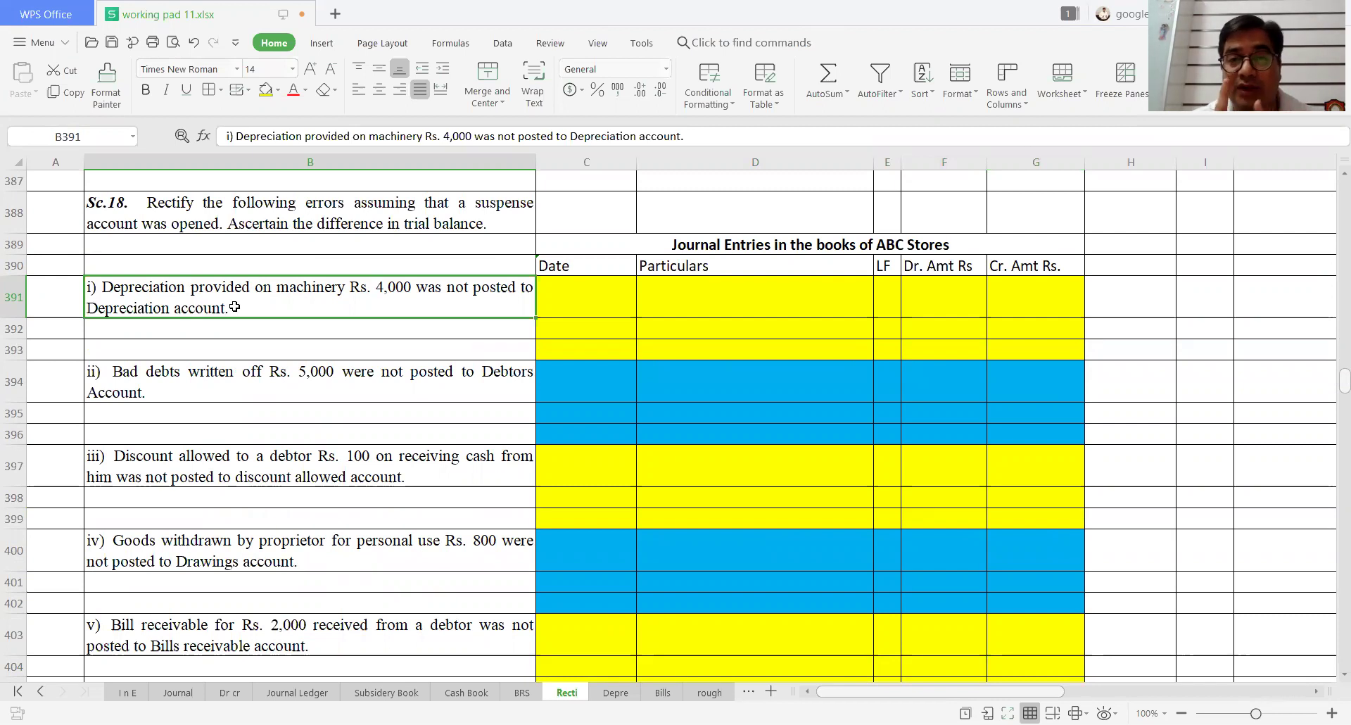
{"action": "key", "text": "Right"}
{"action": "key", "text": "Right"}
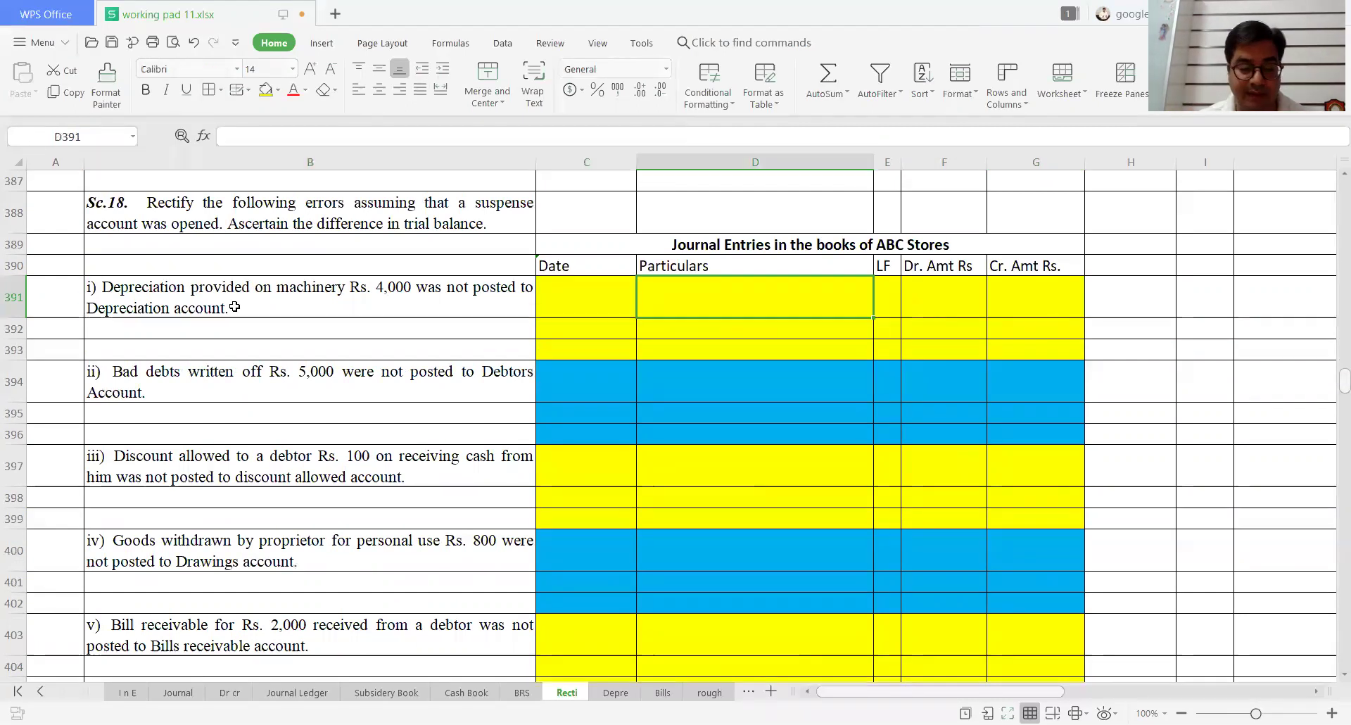
{"action": "type", "text": "De"}
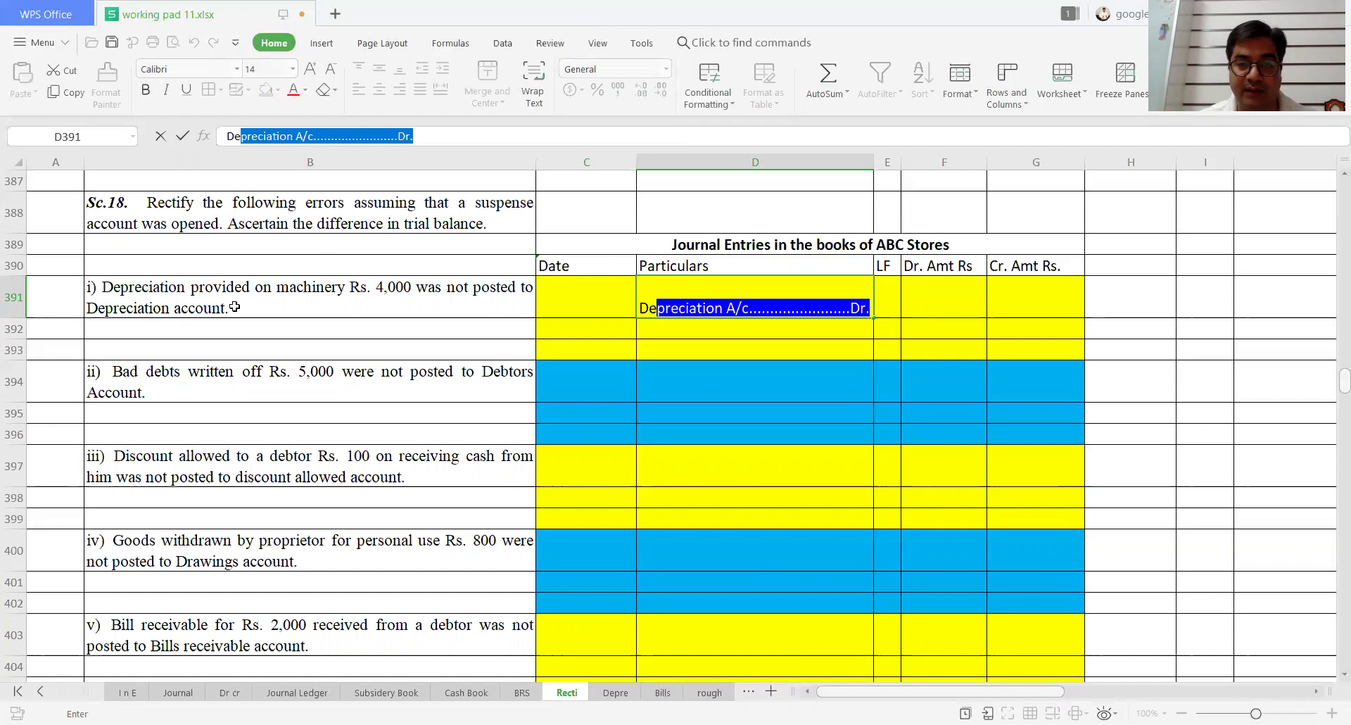
{"action": "key", "text": "Return"}
Step: Enter the credit line "To Suspense A/c" in D392 for the Sc.18 error i
{"action": "type", "text": "T"}
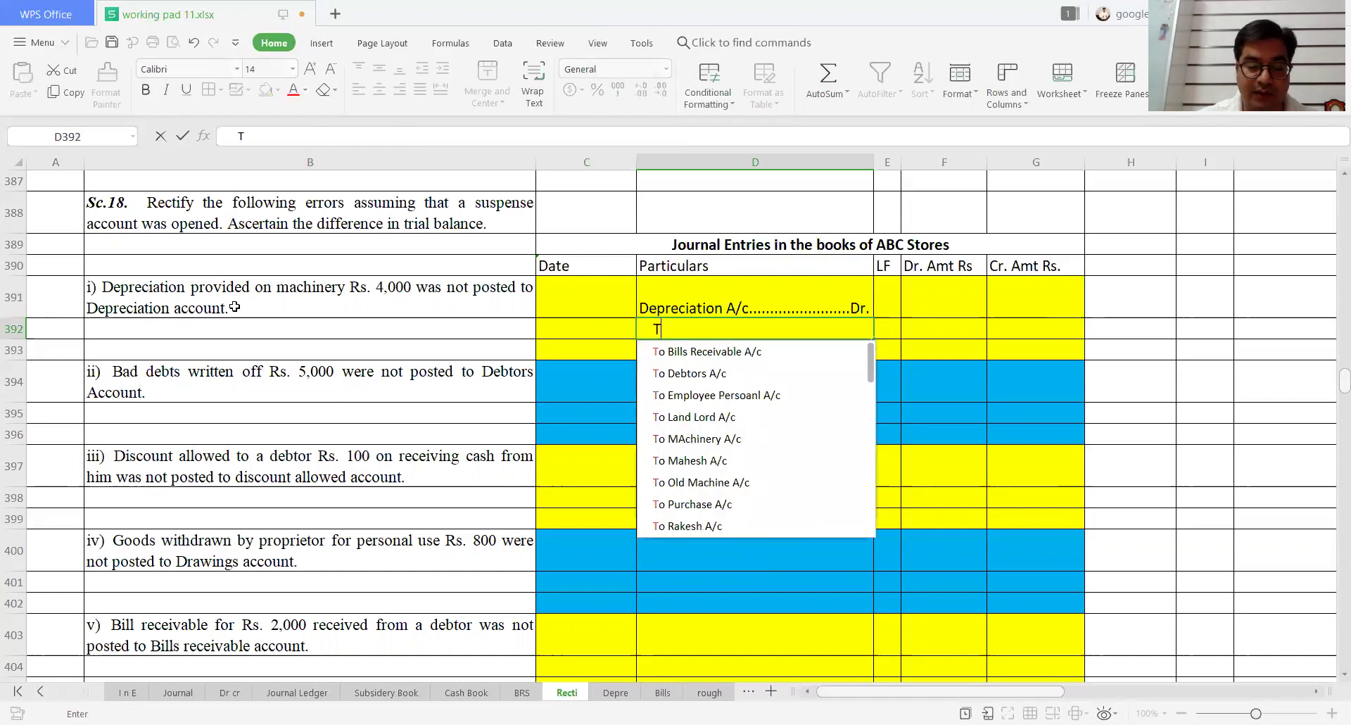
{"action": "type", "text": "o Suspe"}
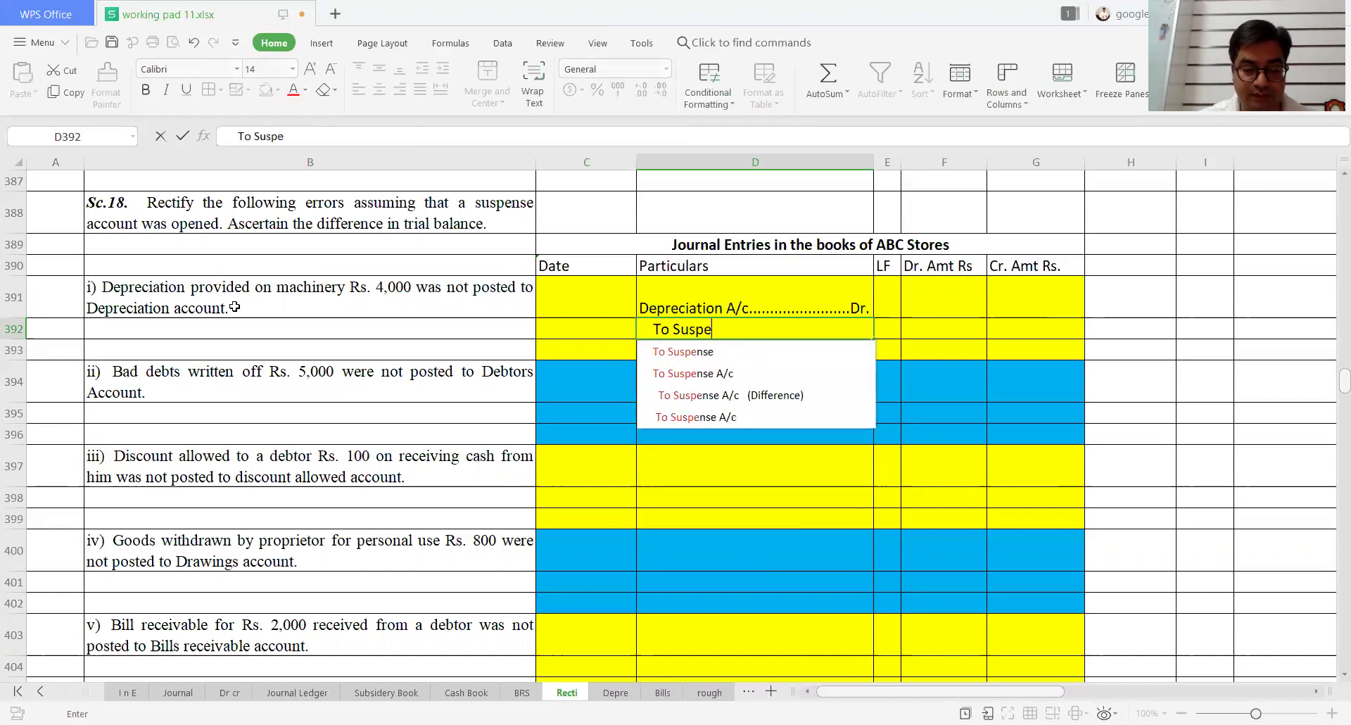
{"action": "type", "text": "nse A/c"}
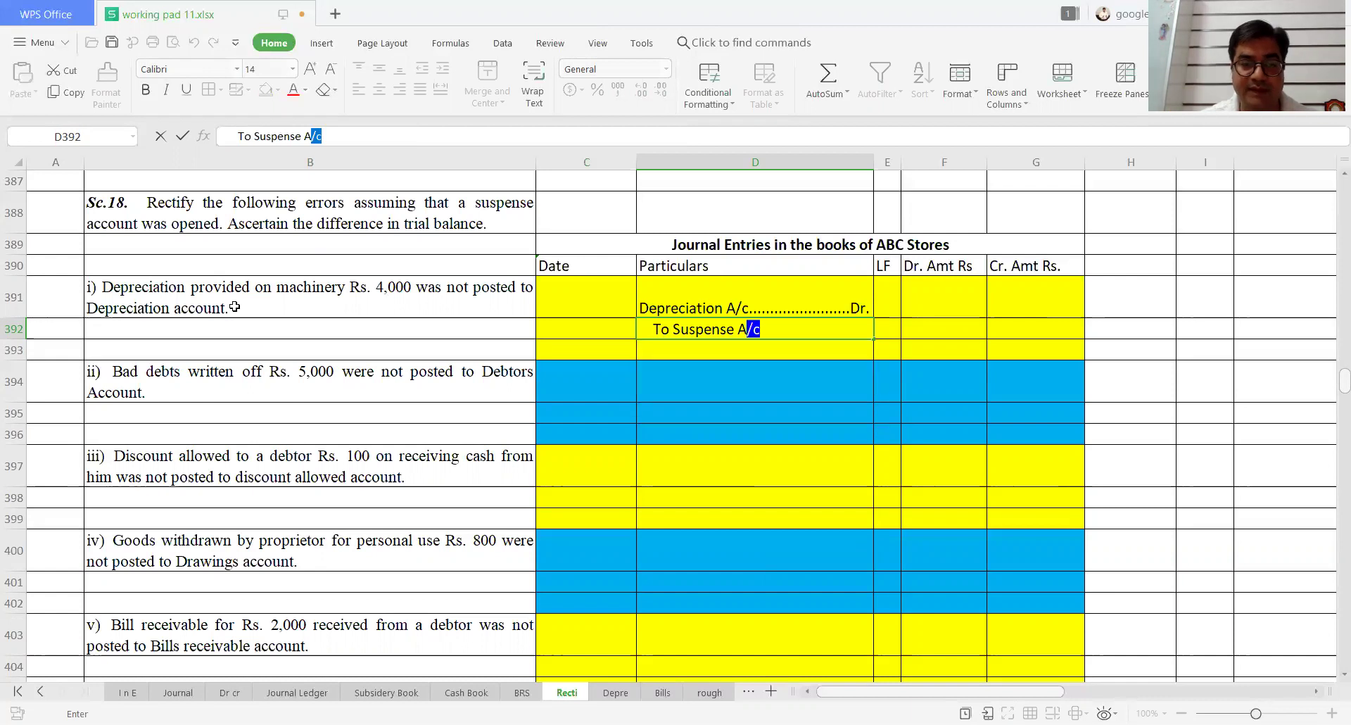
{"action": "key", "text": "Return"}
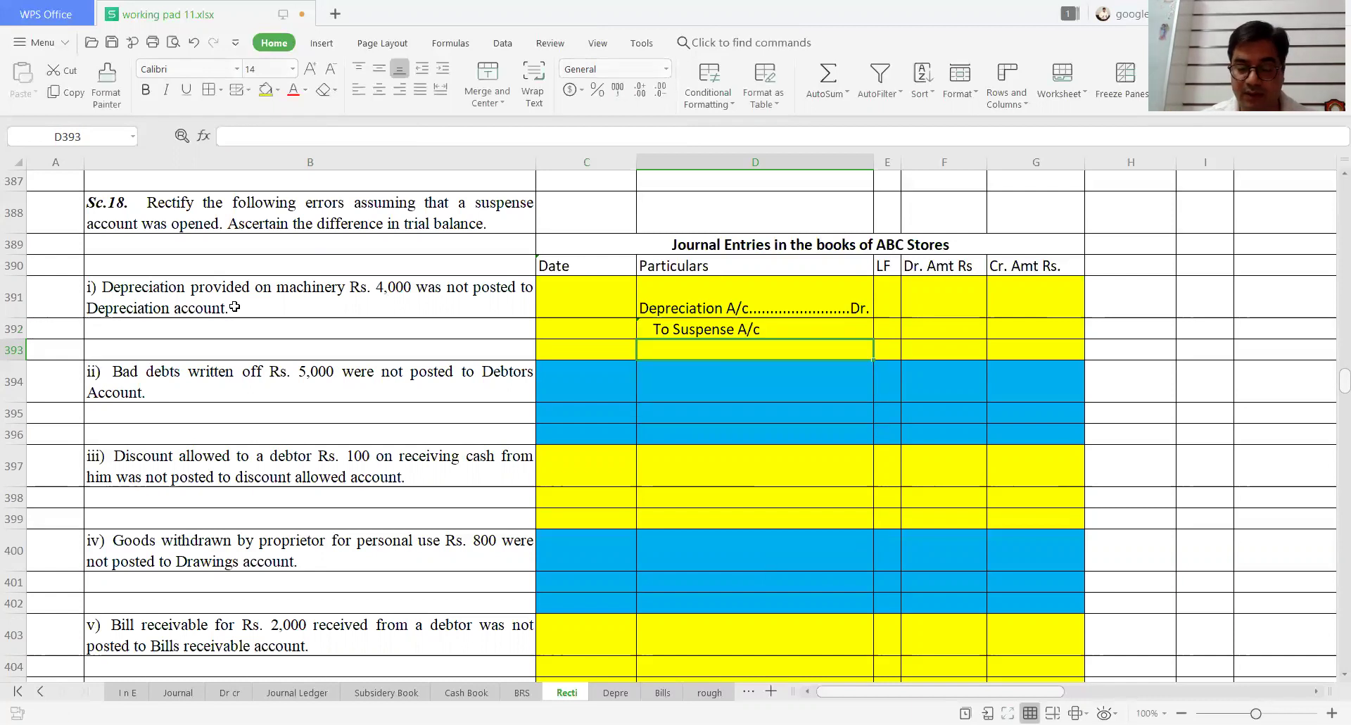
Step: Fill in the Sc.18 error i amounts: debit 4000 in F391 and credit 4000 in G392
{"action": "key", "text": "Up"}
{"action": "key", "text": "Up"}
{"action": "key", "text": "Right"}
{"action": "key", "text": "Right"}
{"action": "type", "text": "4000"}
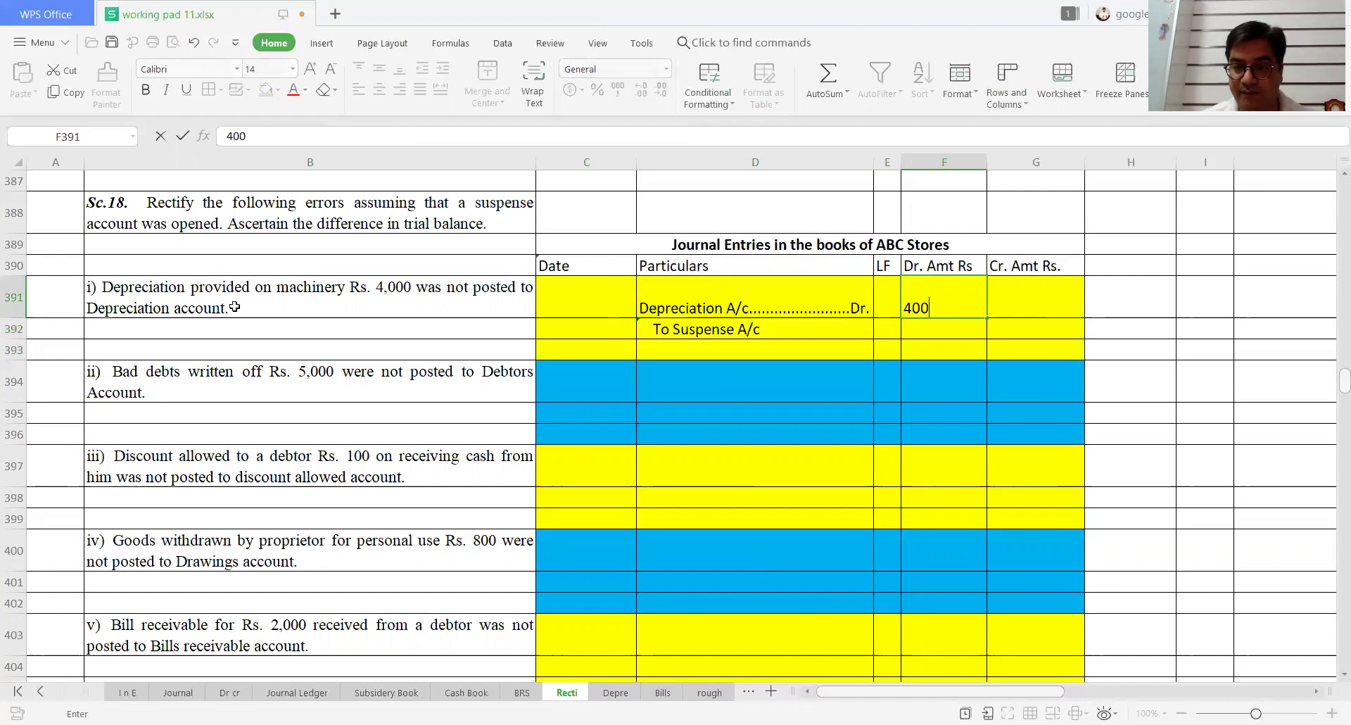
{"action": "key", "text": "Return"}
{"action": "key", "text": "Right"}
{"action": "type", "text": "4000"}
{"action": "key", "text": "Return"}
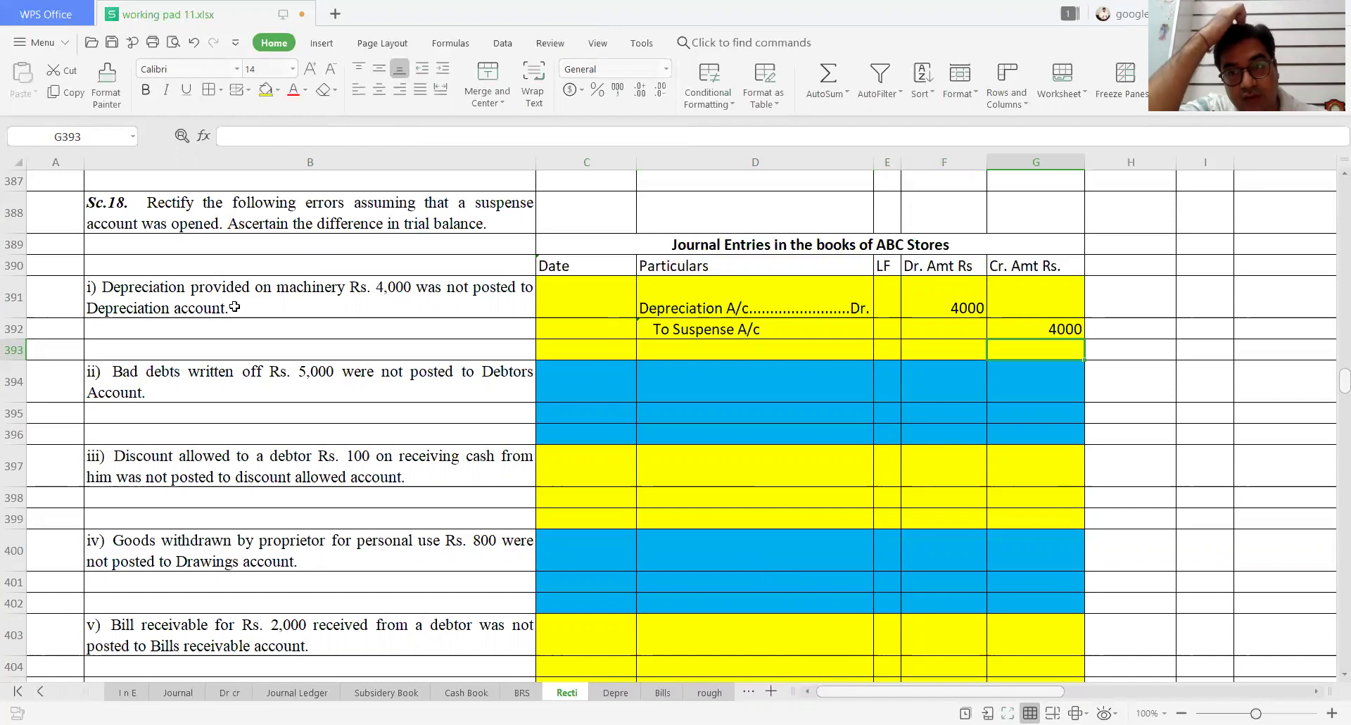
Step: Enter the debit line "Suspense A/c.............................Dr" in D394 for the Sc.18 error ii on bad debts
{"action": "key", "text": "Down"}
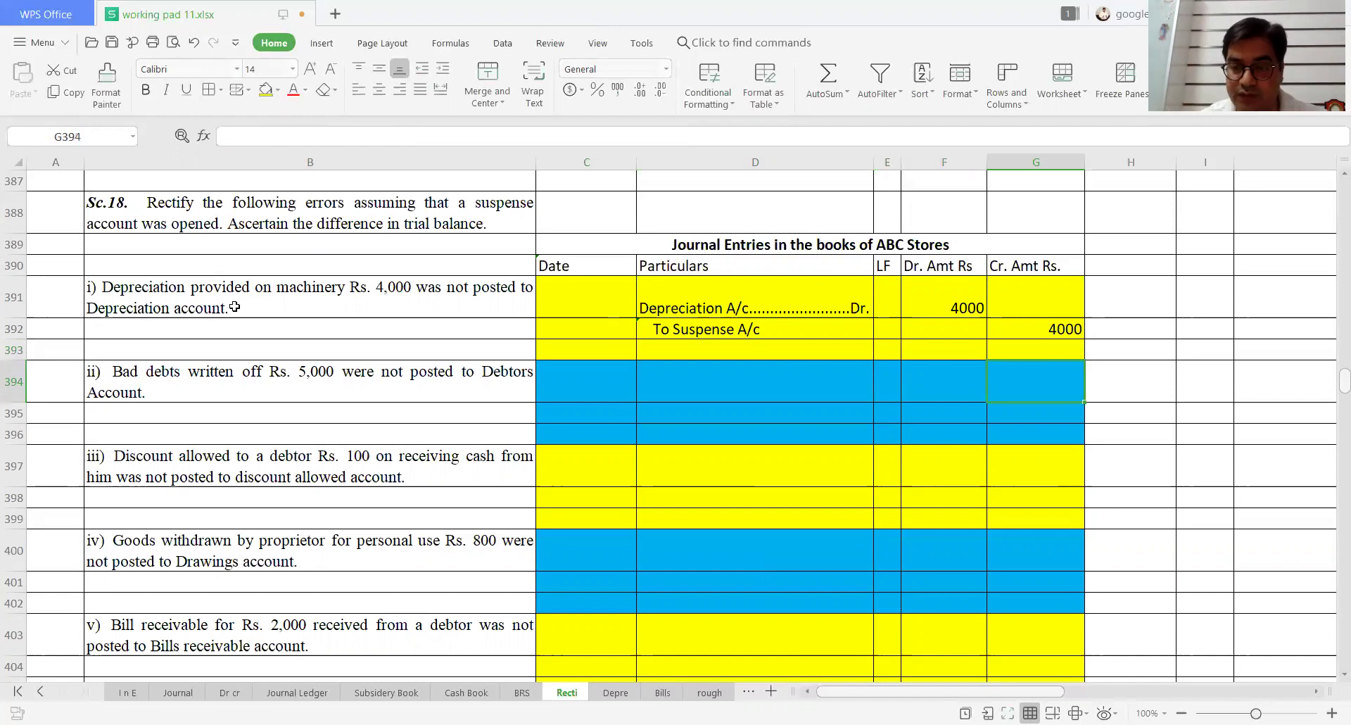
{"action": "key", "text": "Left"}
{"action": "key", "text": "Left"}
{"action": "key", "text": "Left"}
{"action": "key", "text": "Left"}
{"action": "key", "text": "Left"}
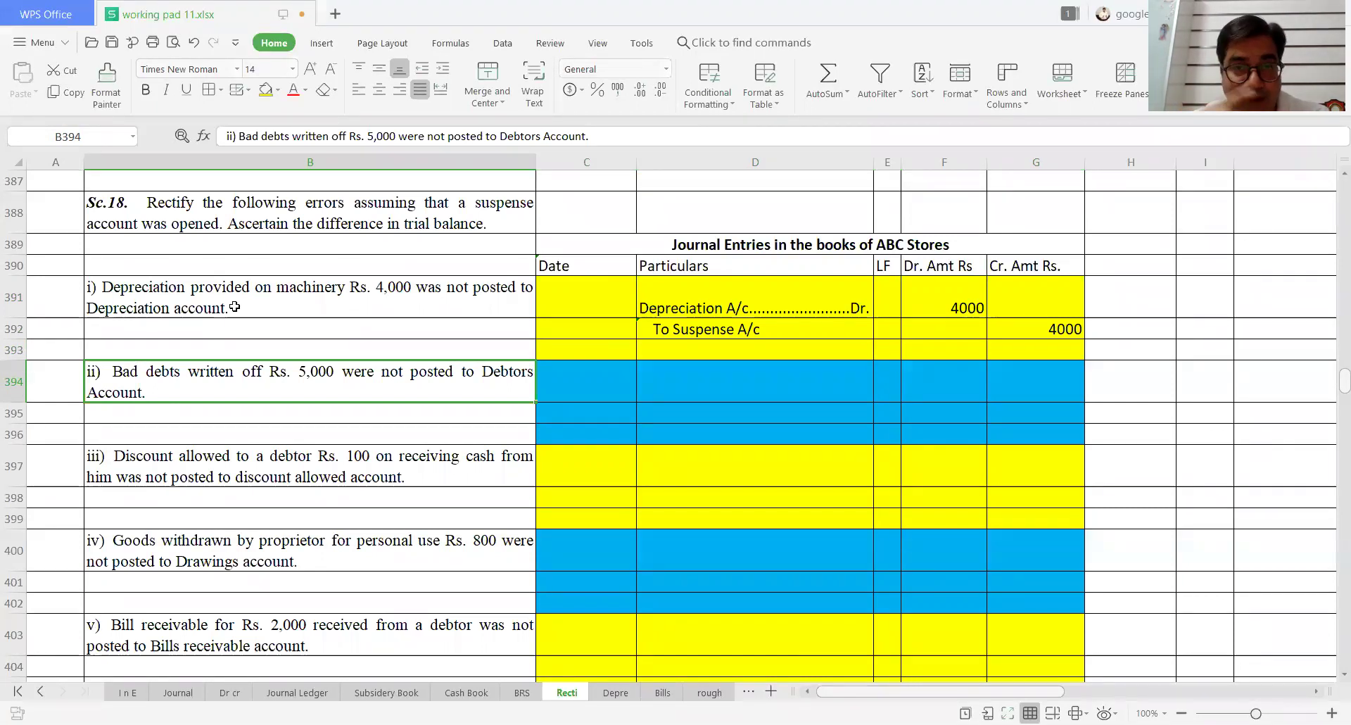
{"action": "key", "text": "Right"}
{"action": "key", "text": "Right"}
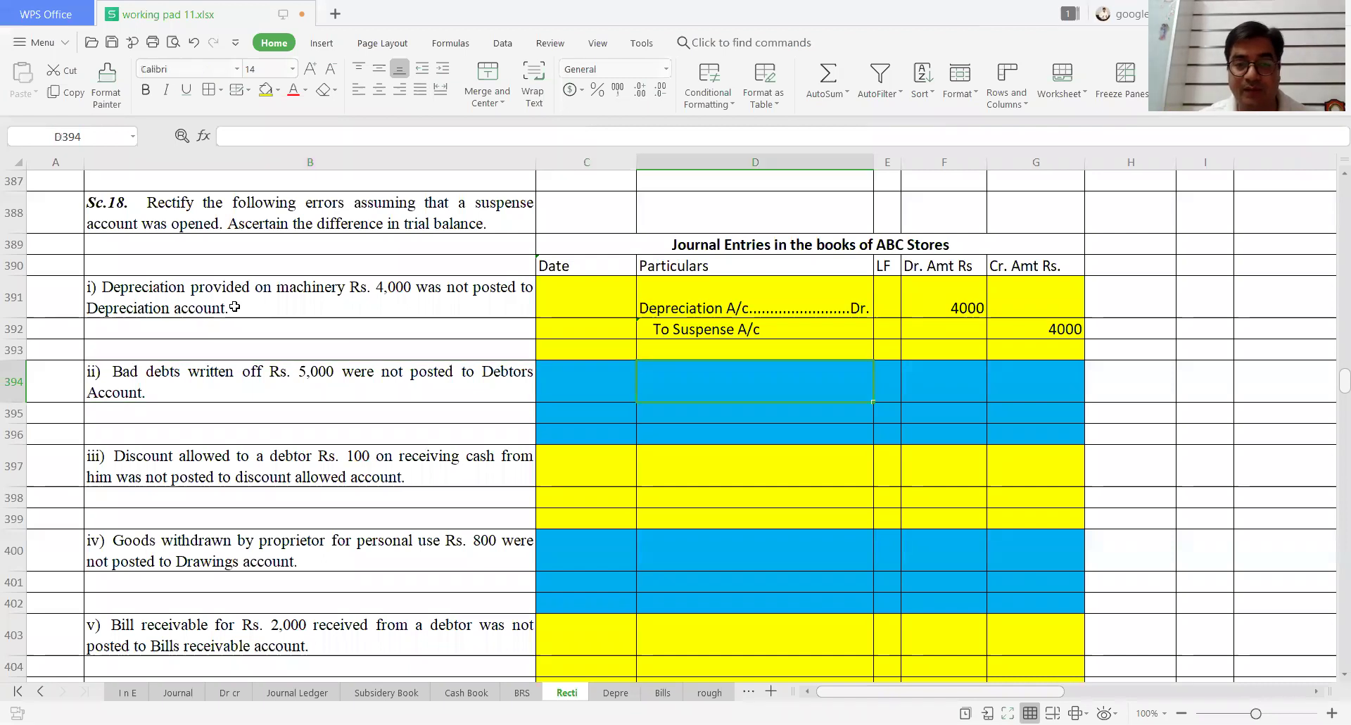
{"action": "type", "text": "Sus"}
{"action": "key", "text": "Down"}
{"action": "key", "text": "Down"}
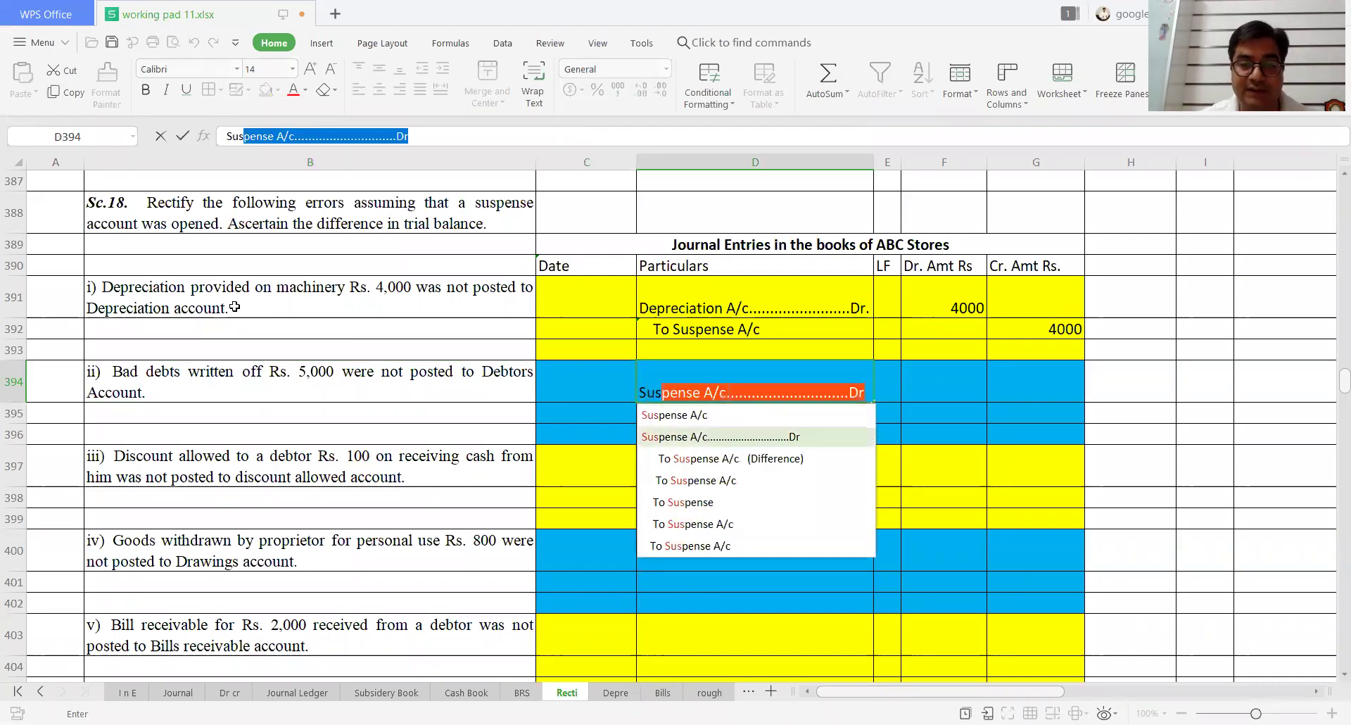
{"action": "key", "text": "Return"}
{"action": "key", "text": "Return"}
Step: Enter the credit line "To Debtors A/c" in D395 for the Sc.18 error ii
{"action": "key", "text": "alt+Down"}
{"action": "type", "text": "To De"}
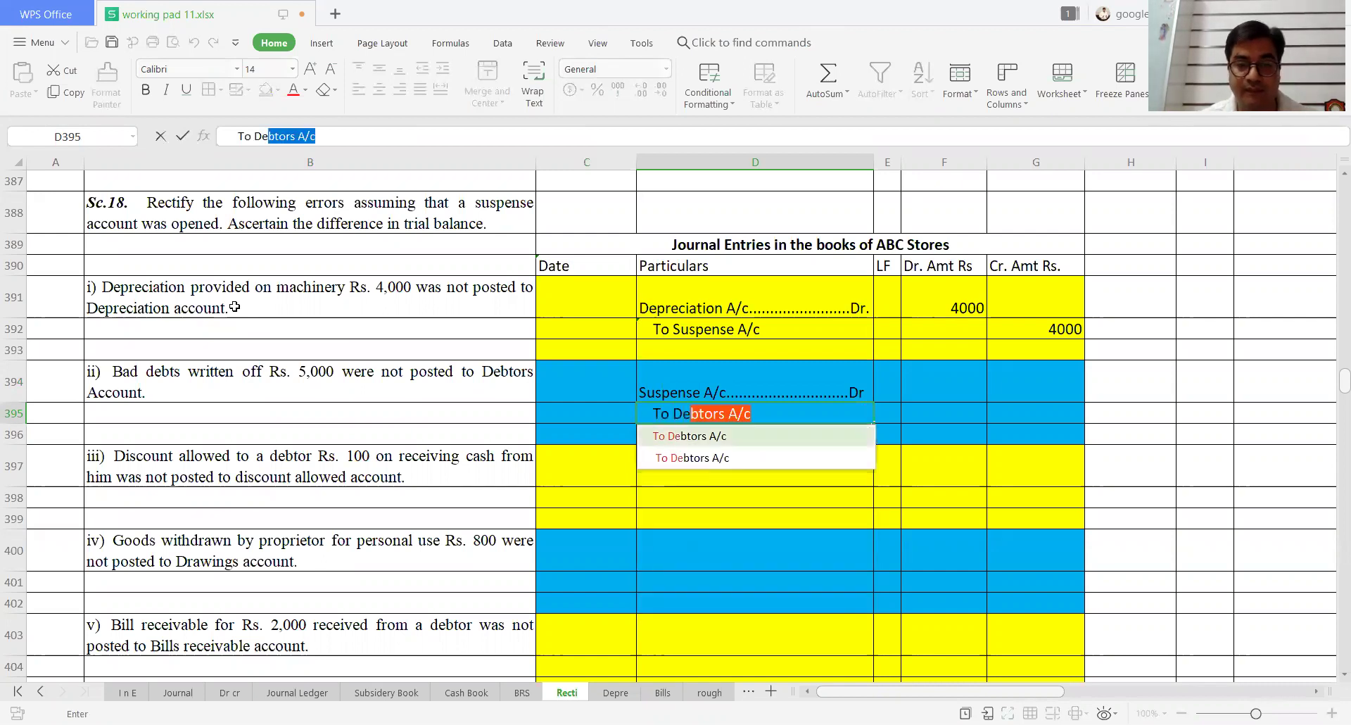
{"action": "key", "text": "Down"}
{"action": "key", "text": "Return"}
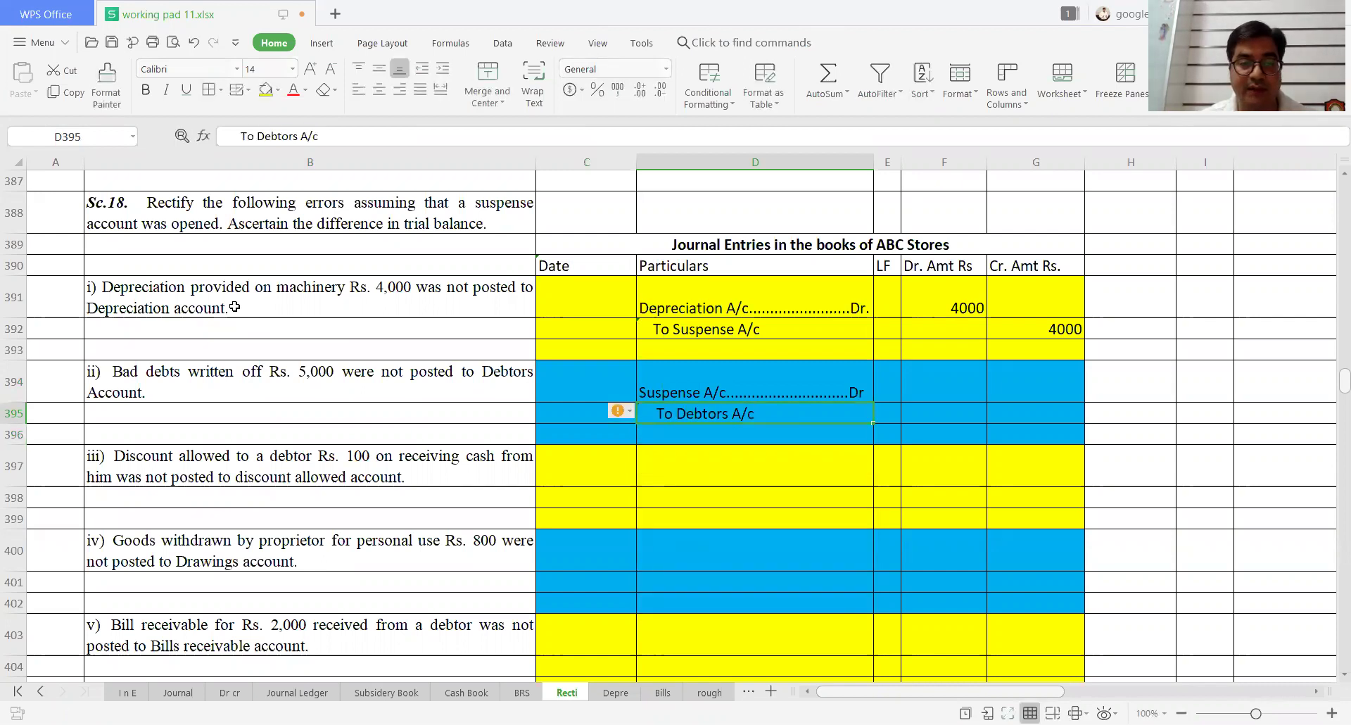
Step: Fill in the Sc.18 error ii amounts: debit 5000 in F394 and credit 5000 in G395
{"action": "key", "text": "Up"}
{"action": "key", "text": "Right"}
{"action": "key", "text": "Right"}
{"action": "type", "text": "5000"}
{"action": "key", "text": "Return"}
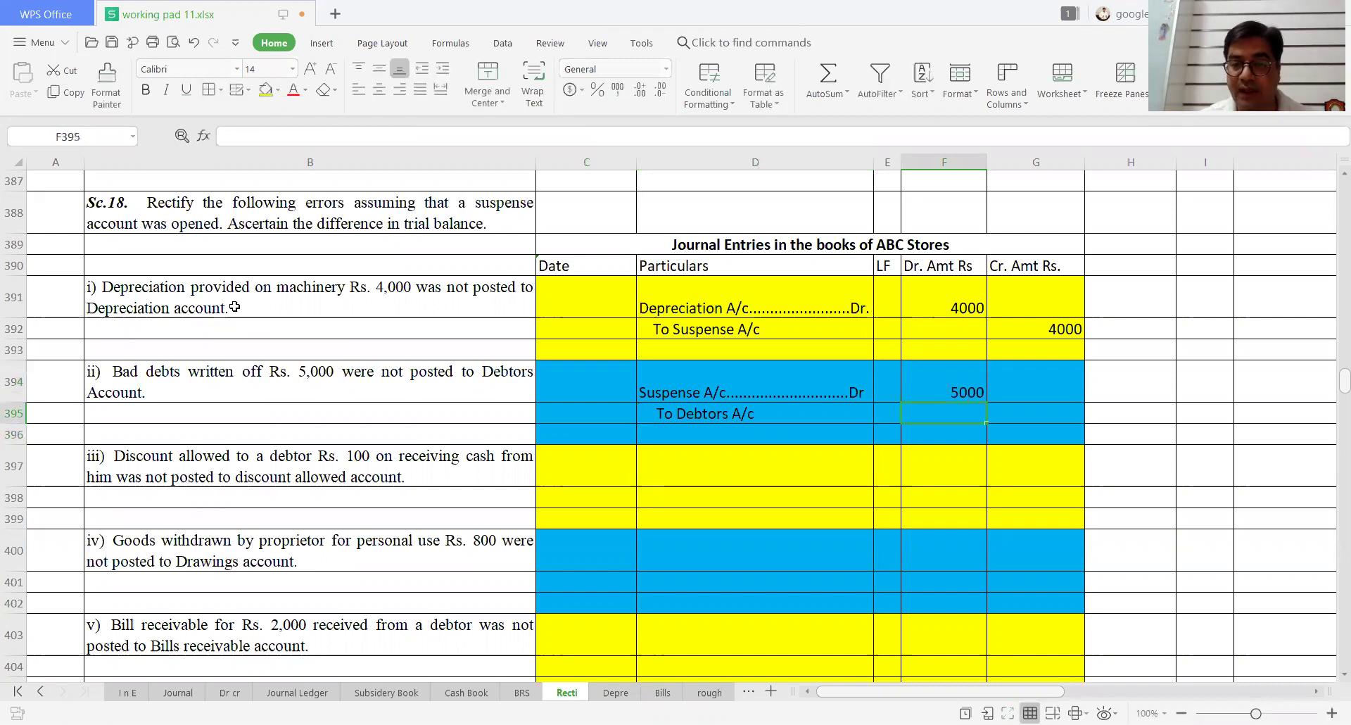
{"action": "key", "text": "Right"}
{"action": "type", "text": "5000"}
{"action": "key", "text": "Up"}
Step: Review the earlier bad debts entry in rows 349 and 350 and compare it with the Sc.18 error ii entry
{"action": "key", "text": "Up"}
{"action": "key", "text": "Up"}
{"action": "key", "text": "Up"}
{"action": "key", "text": "Up"}
{"action": "key", "text": "Up"}
{"action": "key", "text": "Up"}
{"action": "key", "text": "Up"}
{"action": "key", "text": "Up"}
{"action": "key", "text": "Up"}
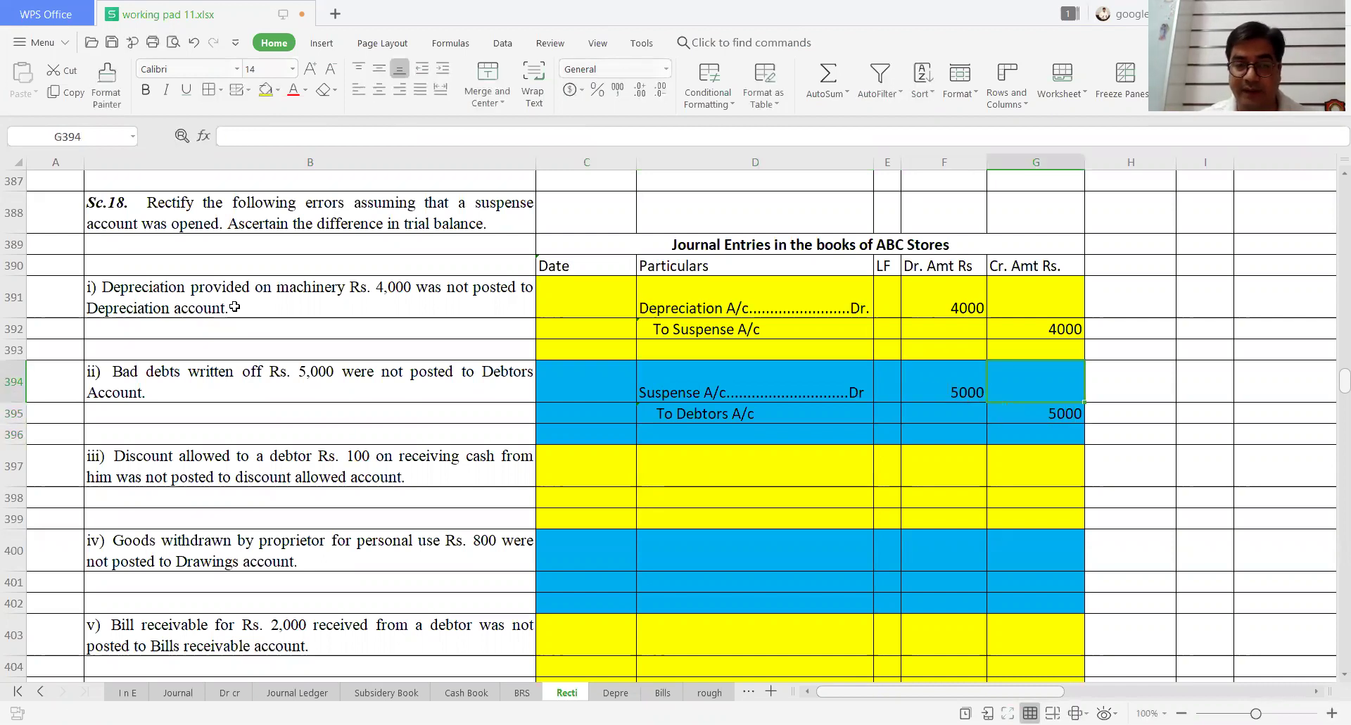
{"action": "key", "text": "Up"}
{"action": "key", "text": "Up"}
{"action": "key", "text": "Up"}
{"action": "key", "text": "Up"}
{"action": "key", "text": "Up"}
{"action": "key", "text": "Up"}
{"action": "key", "text": "Up"}
{"action": "key", "text": "Up"}
{"action": "key", "text": "Up"}
{"action": "key", "text": "Up"}
{"action": "key", "text": "Up"}
{"action": "key", "text": "Up"}
{"action": "key", "text": "Up"}
{"action": "key", "text": "Up"}
{"action": "key", "text": "Up"}
{"action": "key", "text": "Up"}
{"action": "key", "text": "Up"}
{"action": "key", "text": "Up"}
{"action": "key", "text": "Up"}
{"action": "key", "text": "Up"}
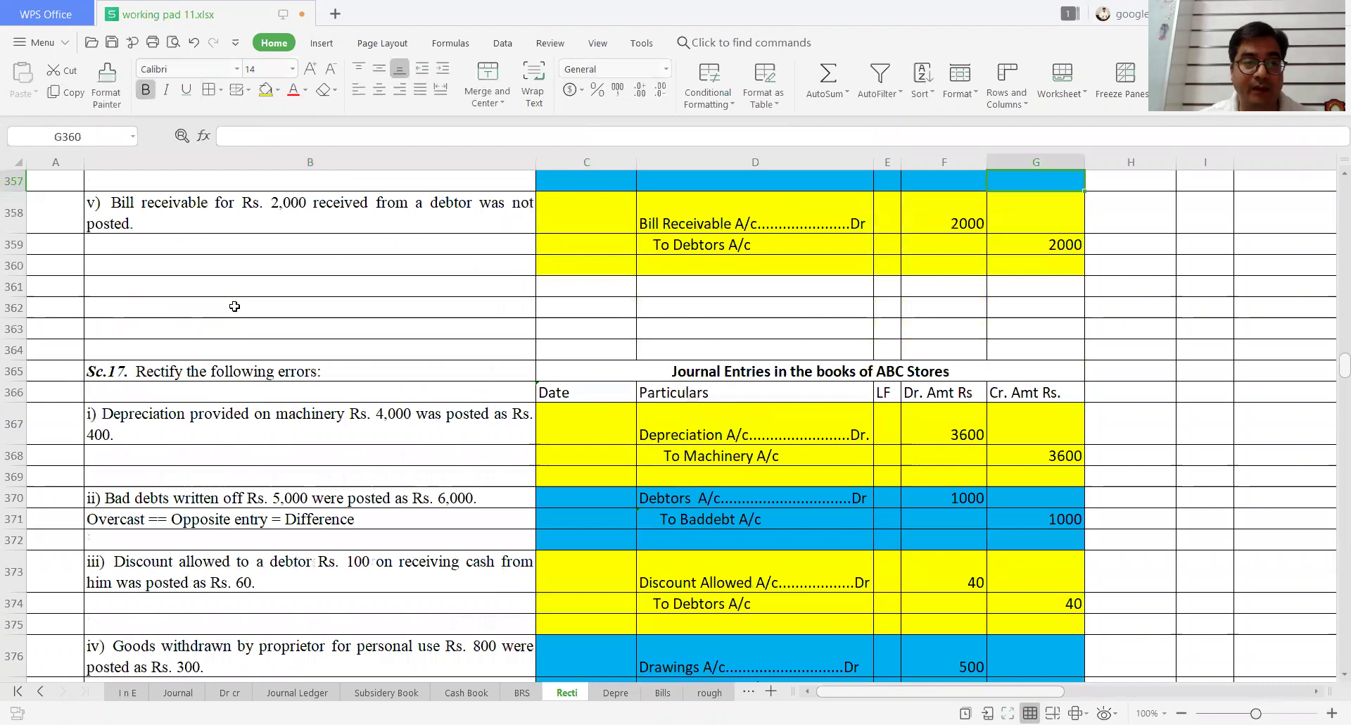
{"action": "key", "text": "Left"}
{"action": "key", "text": "Left"}
{"action": "key", "text": "Left"}
{"action": "key", "text": "Left"}
{"action": "key", "text": "Left"}
{"action": "key", "text": "Down"}
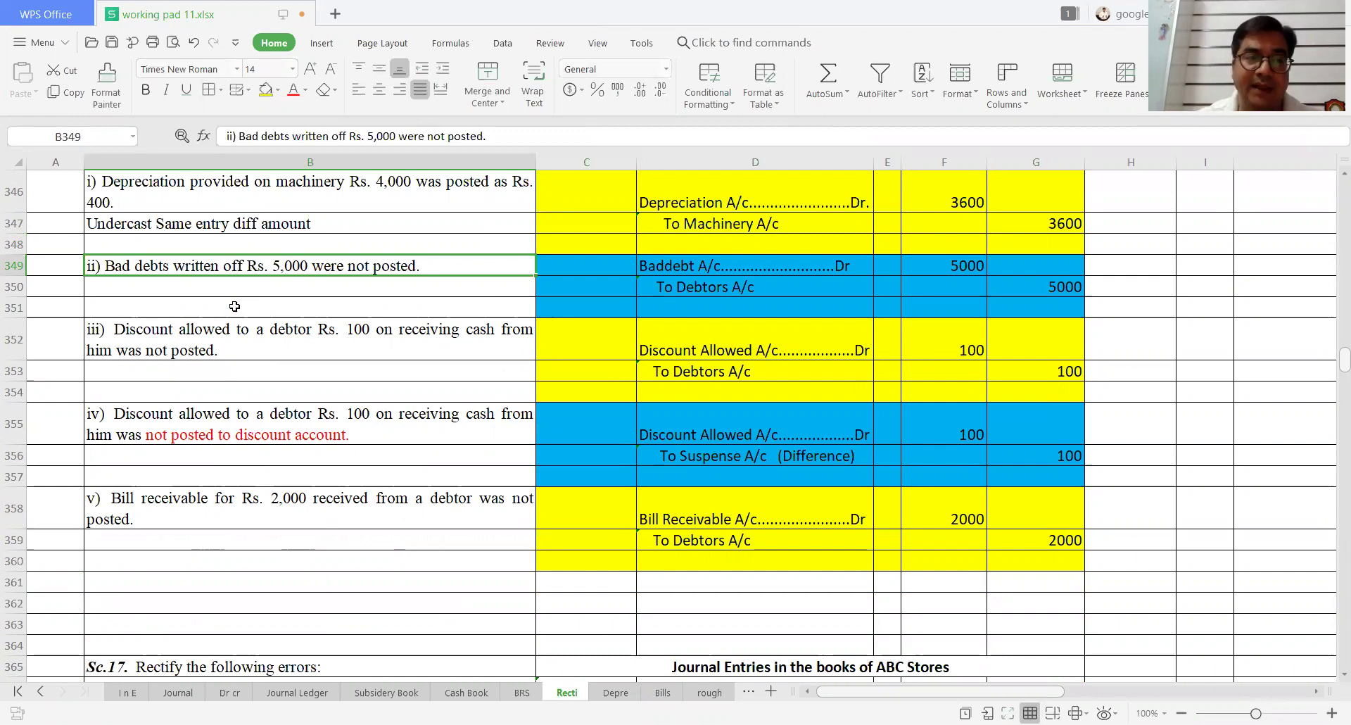
{"action": "key", "text": "Down"}
{"action": "key", "text": "Down"}
{"action": "key", "text": "Down"}
{"action": "key", "text": "Down"}
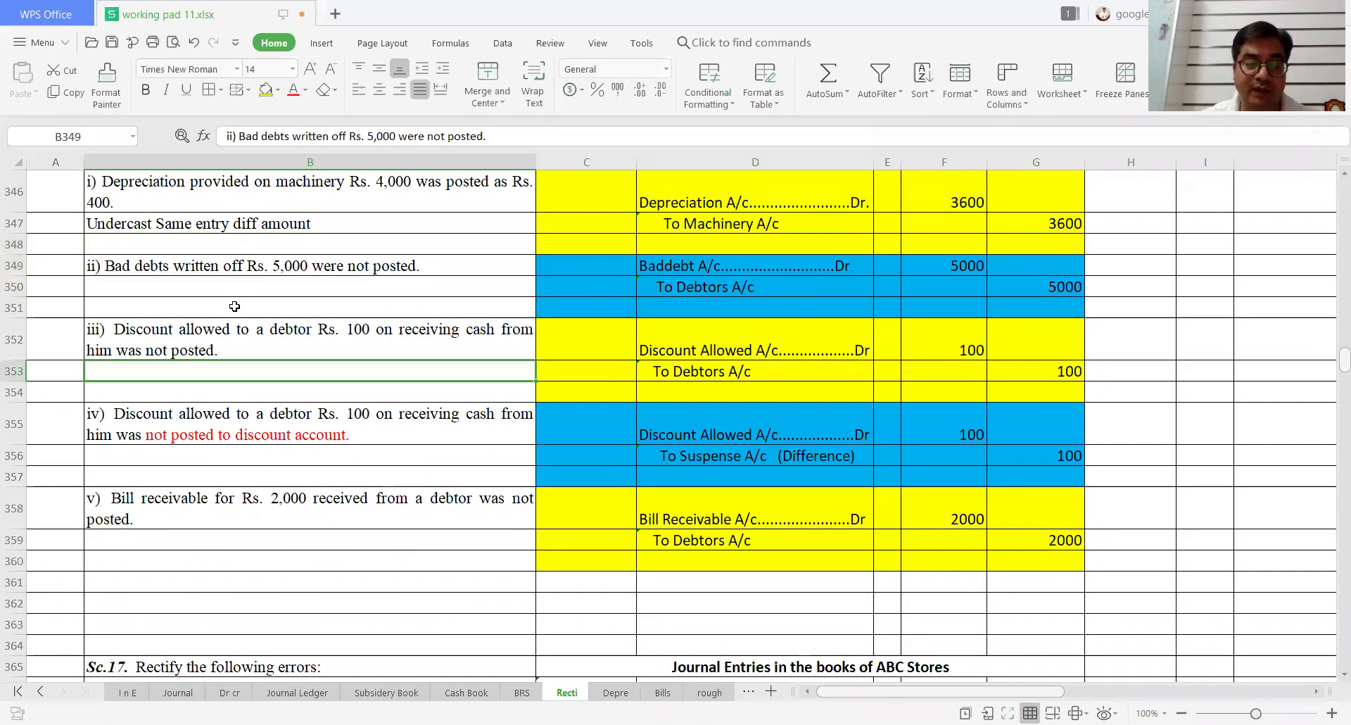
{"action": "key", "text": "Down"}
{"action": "key", "text": "Down"}
{"action": "key", "text": "Down"}
{"action": "key", "text": "Down"}
{"action": "key", "text": "Down"}
{"action": "key", "text": "Down"}
{"action": "key", "text": "Down"}
{"action": "key", "text": "Down"}
{"action": "key", "text": "Down"}
{"action": "key", "text": "Down"}
{"action": "key", "text": "Down"}
{"action": "key", "text": "Down"}
{"action": "key", "text": "Down"}
{"action": "key", "text": "Down"}
{"action": "key", "text": "Down"}
{"action": "key", "text": "Down"}
{"action": "key", "text": "Down"}
{"action": "key", "text": "Down"}
{"action": "key", "text": "Down"}
{"action": "key", "text": "Down"}
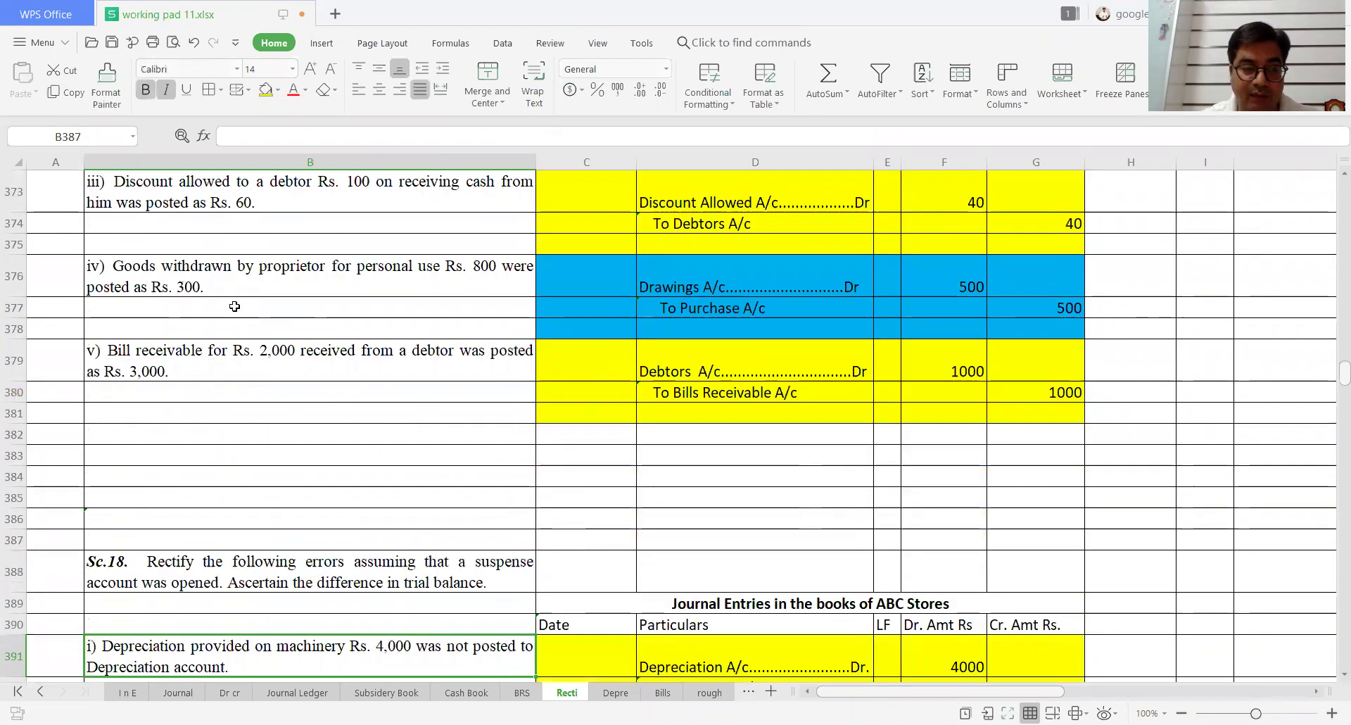
{"action": "key", "text": "Down"}
{"action": "key", "text": "Down"}
{"action": "key", "text": "Down"}
{"action": "key", "text": "Down"}
{"action": "key", "text": "Down"}
{"action": "key", "text": "Down"}
{"action": "key", "text": "Down"}
{"action": "key", "text": "Down"}
{"action": "key", "text": "Down"}
{"action": "key", "text": "Down"}
{"action": "key", "text": "Down"}
{"action": "key", "text": "Down"}
{"action": "key", "text": "Up"}
{"action": "key", "text": "Up"}
{"action": "key", "text": "Up"}
{"action": "key", "text": "Up"}
{"action": "key", "text": "Up"}
{"action": "key", "text": "Up"}
{"action": "key", "text": "Up"}
{"action": "key", "text": "Up"}
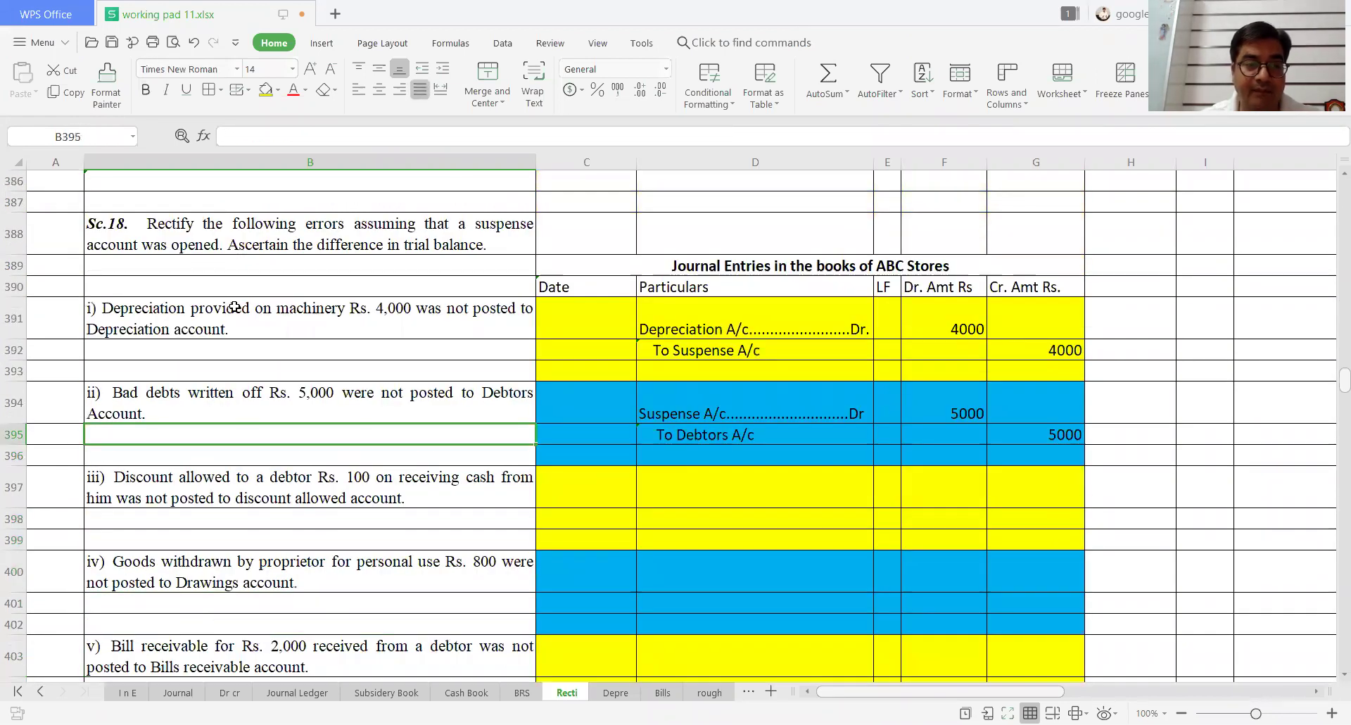
{"action": "key", "text": "Up"}
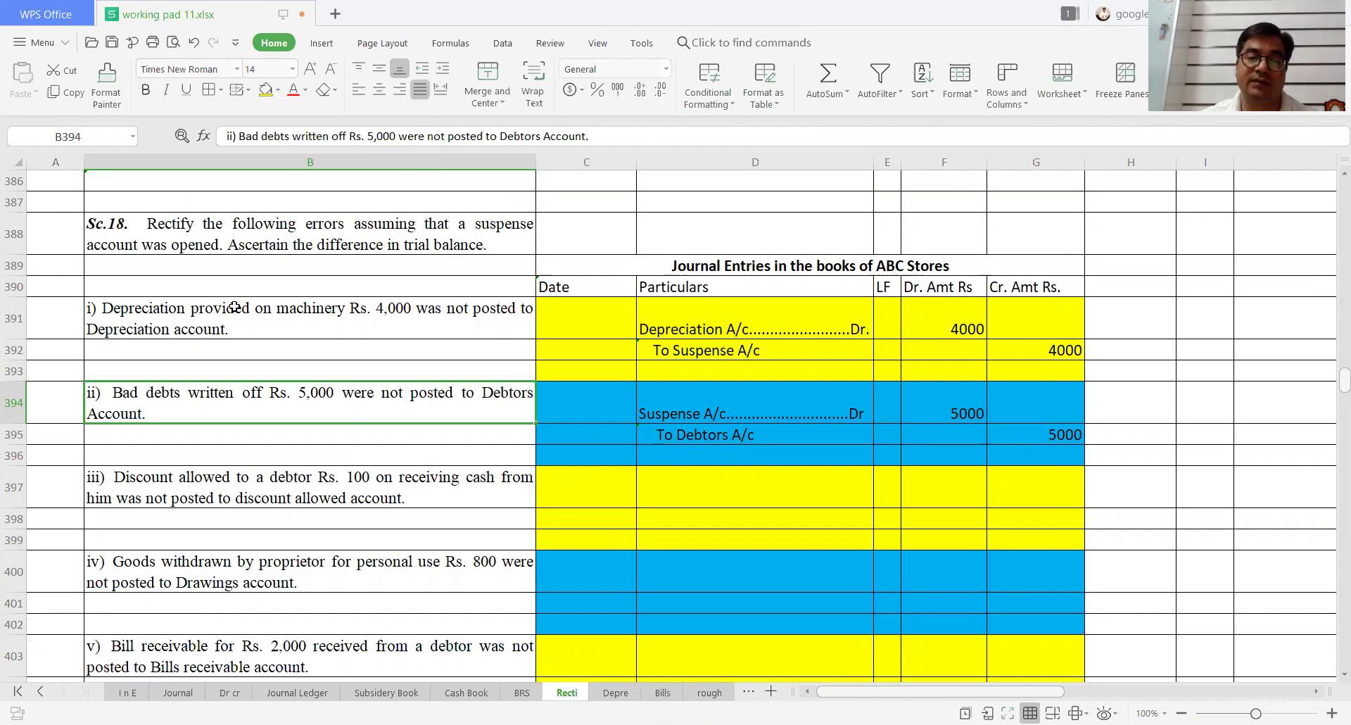
Step: Enter the debit line "Discount Allowed A/c..................Dr" in D397 for the Sc.18 error iii
{"action": "key", "text": "Down"}
{"action": "key", "text": "Down"}
{"action": "key", "text": "Down"}
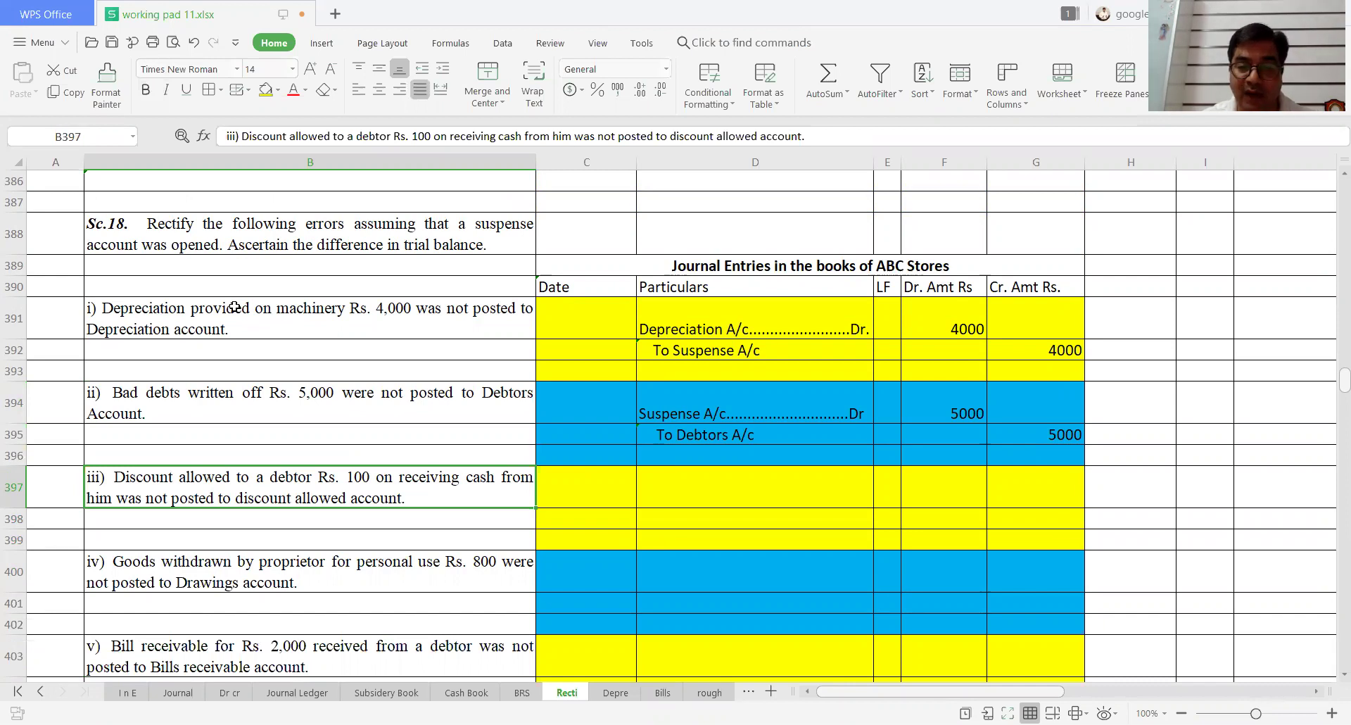
{"action": "key", "text": "Right"}
{"action": "key", "text": "Right"}
{"action": "type", "text": "Dis"}
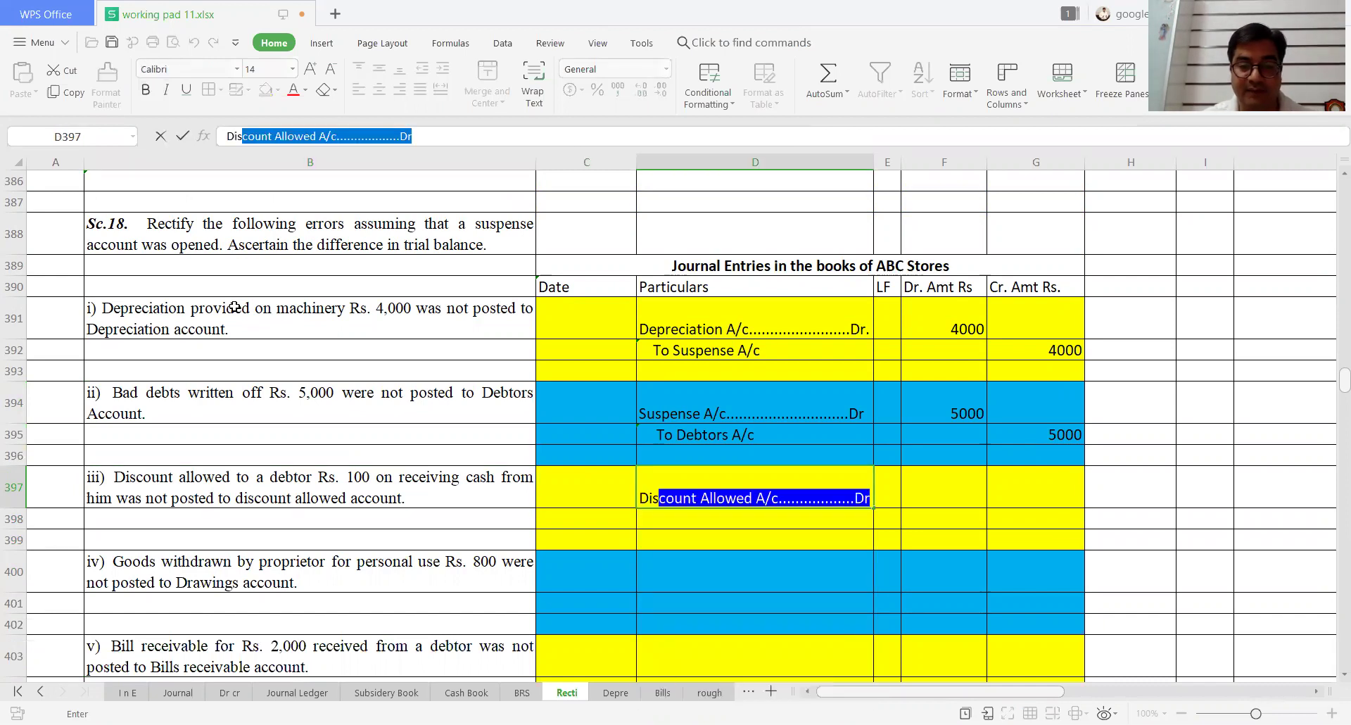
{"action": "key", "text": "Return"}
Step: Enter the credit line "To Debtors A/c" in D398 for the Sc.18 error iii
{"action": "type", "text": "To Deb"}
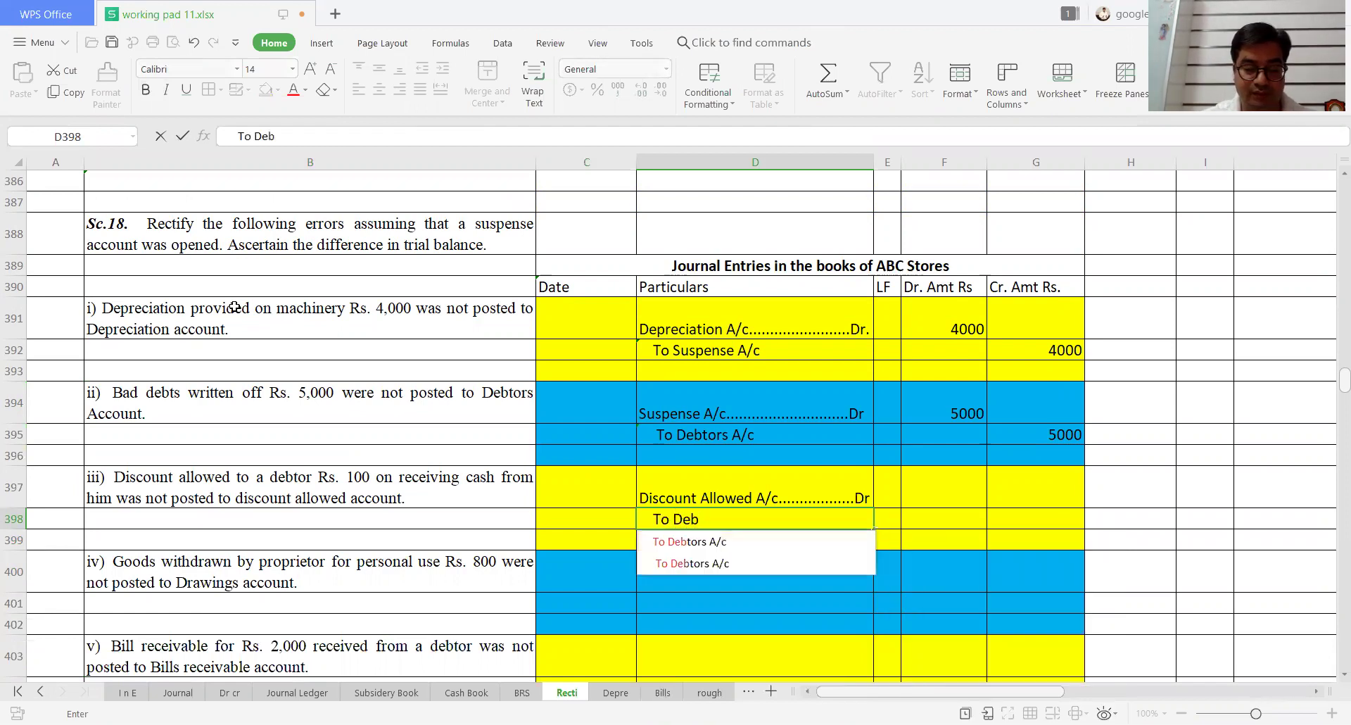
{"action": "type", "text": "ors"}
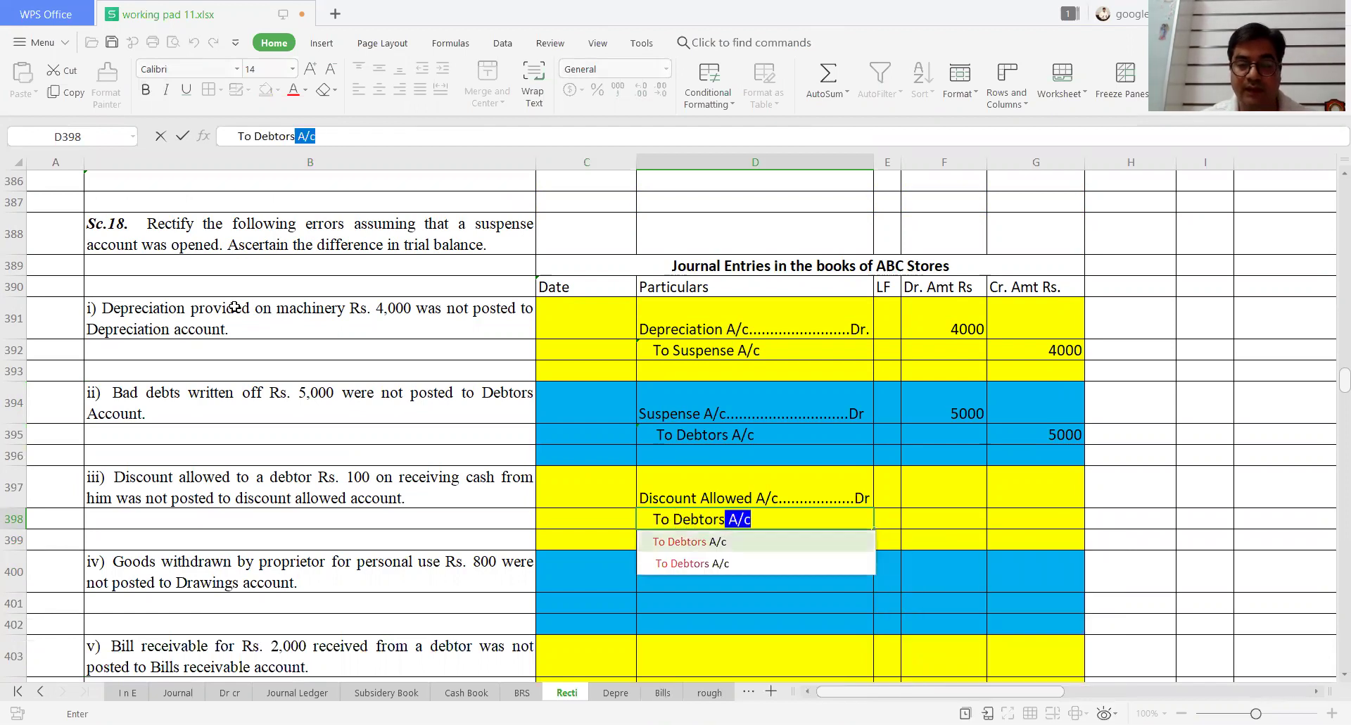
{"action": "key", "text": "Return"}
Step: Fill in the Sc.18 error iii amounts: debit 100 in F397 and credit 100 in G398
{"action": "key", "text": "Up"}
{"action": "key", "text": "Up"}
{"action": "key", "text": "Right"}
{"action": "key", "text": "Right"}
{"action": "type", "text": "100"}
{"action": "key", "text": "Return"}
{"action": "key", "text": "Right"}
{"action": "type", "text": "1000"}
{"action": "key", "text": "Return"}
{"action": "key", "text": "Up"}
{"action": "type", "text": "1000"}
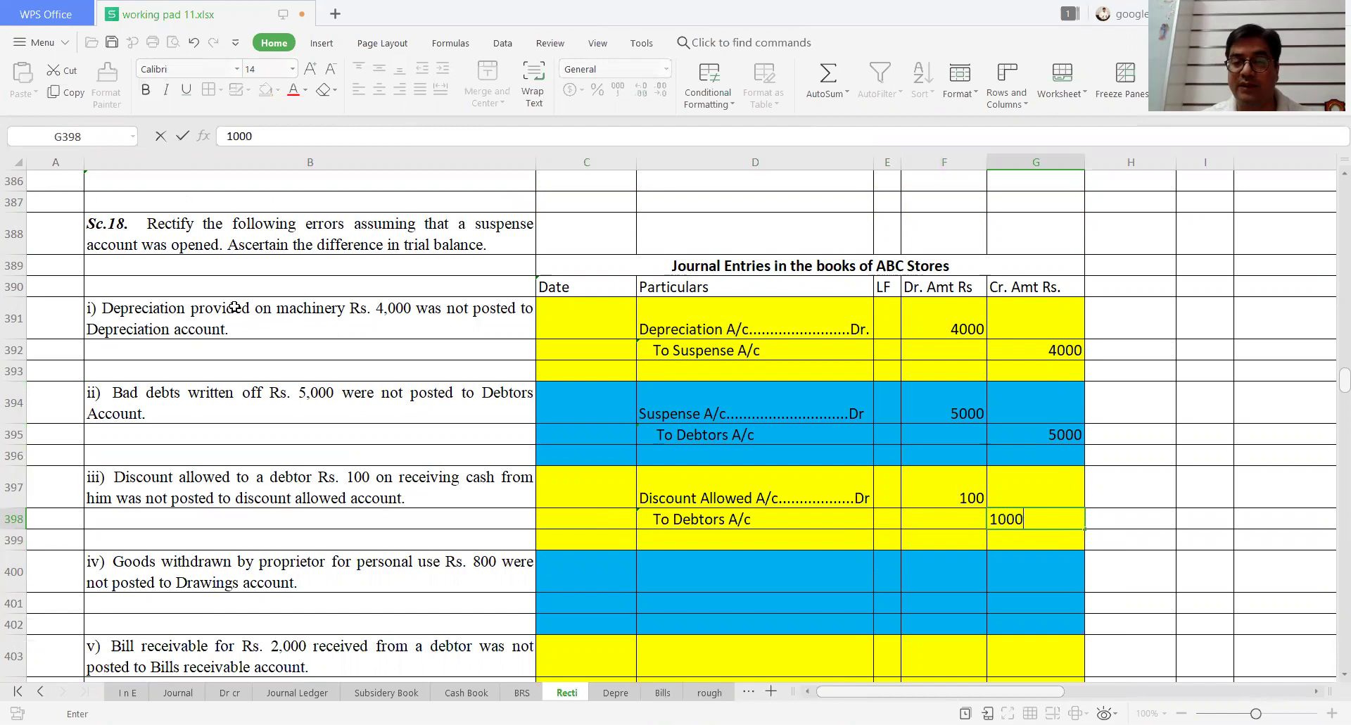
{"action": "key", "text": "Return"}
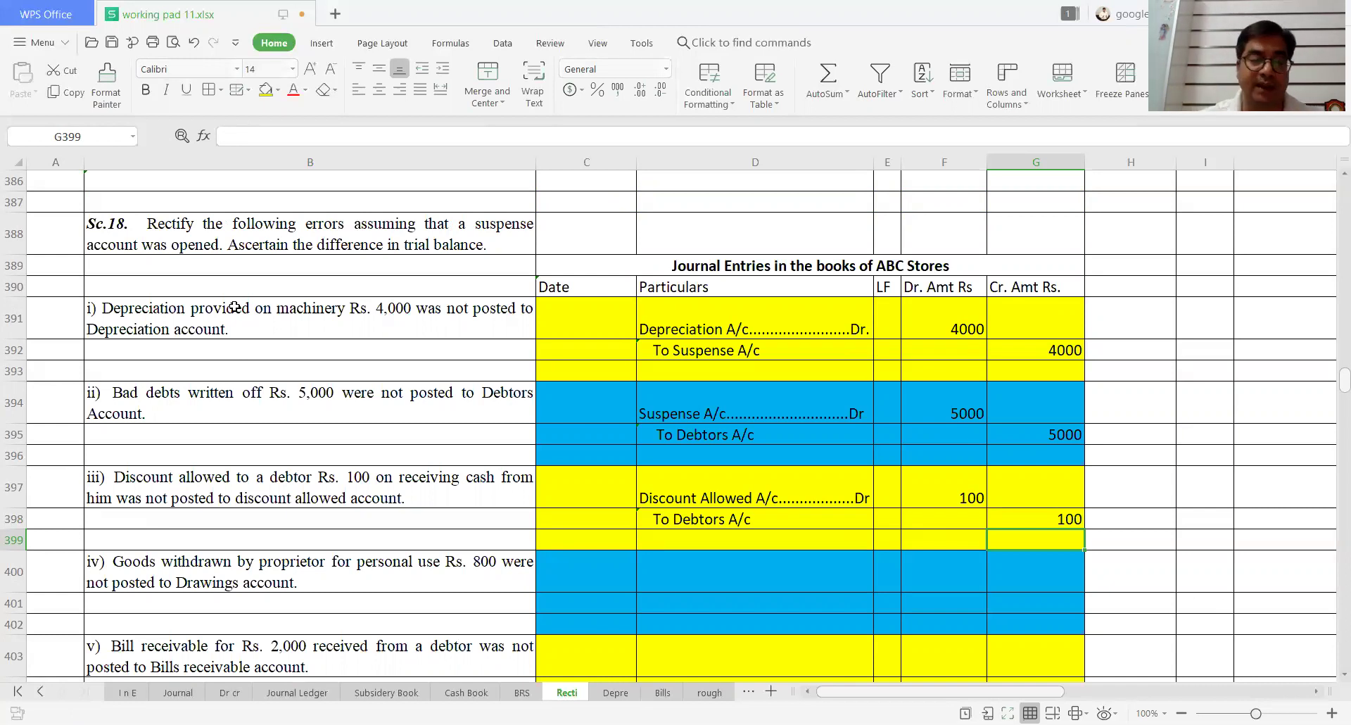
Step: Enter the debit line "Drawings A/c............................Dr" in D400 for the Sc.18 error iv
{"action": "left_click", "coordinate": [227, 571]}
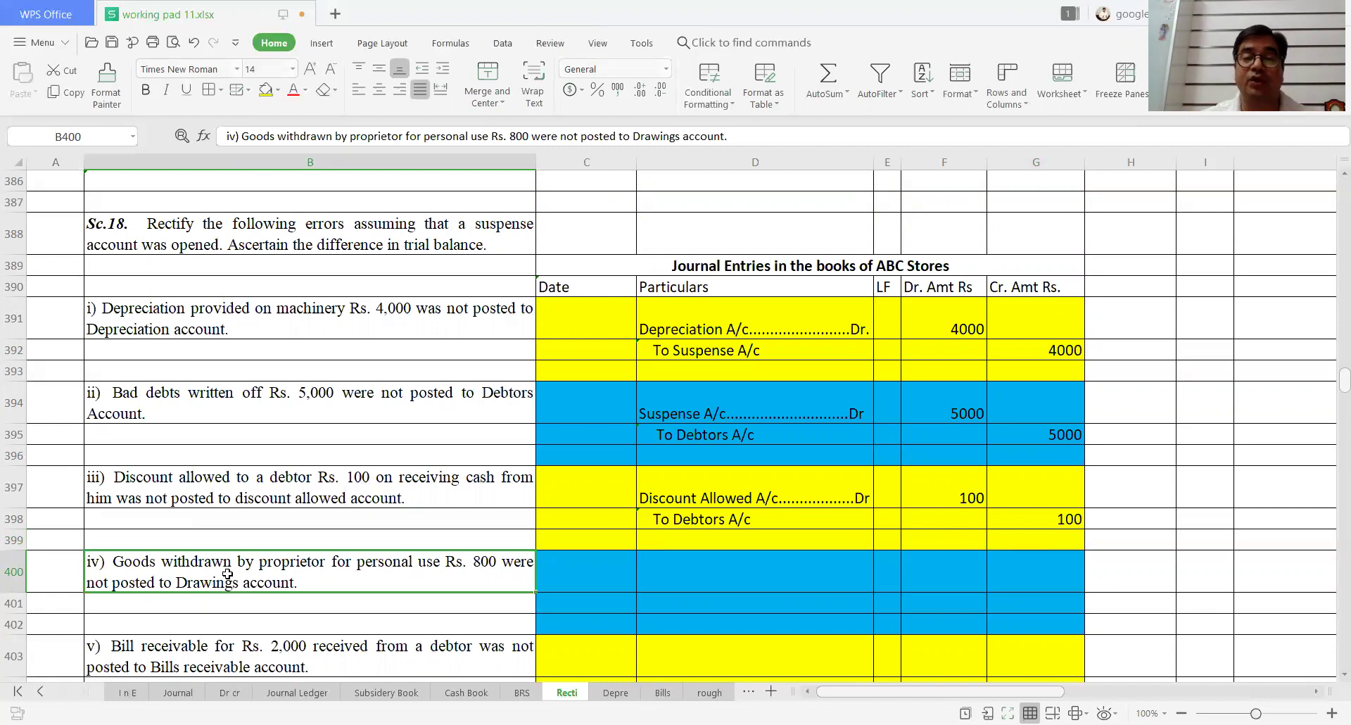
{"action": "key", "text": "Right"}
{"action": "key", "text": "Right"}
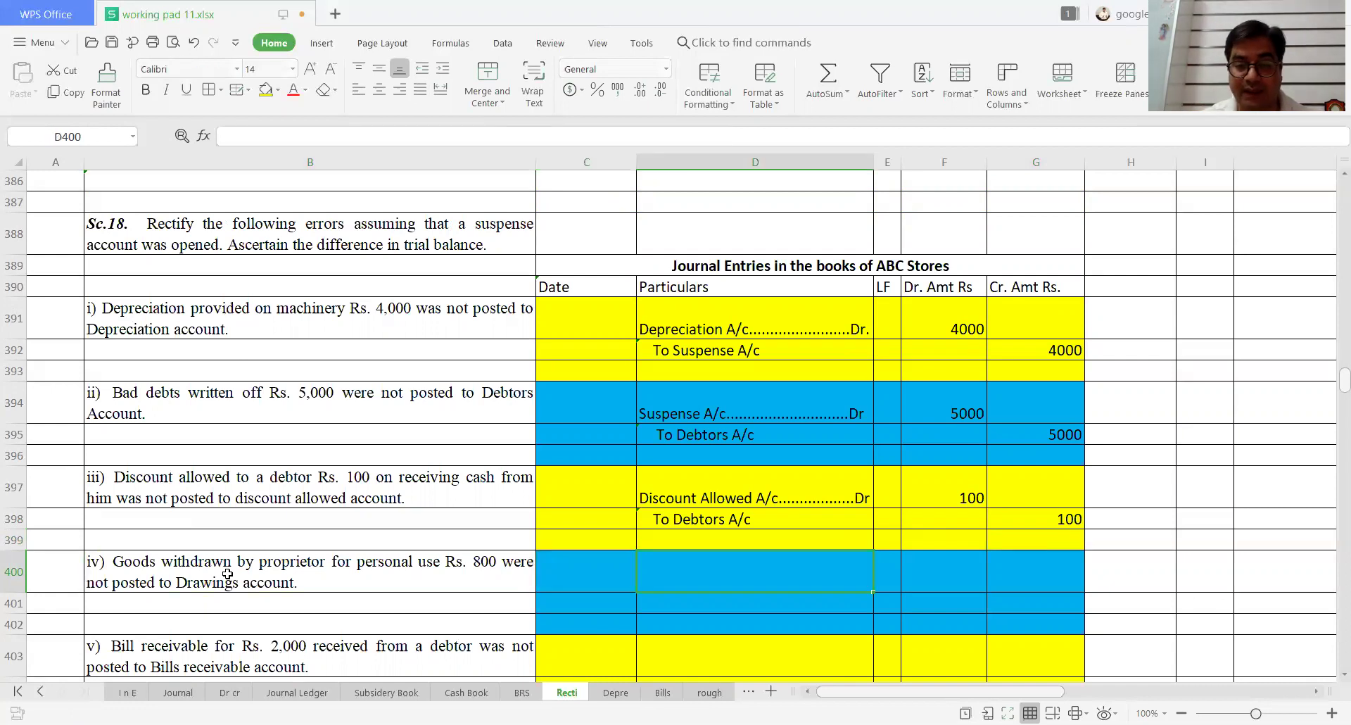
{"action": "type", "text": "Draw"}
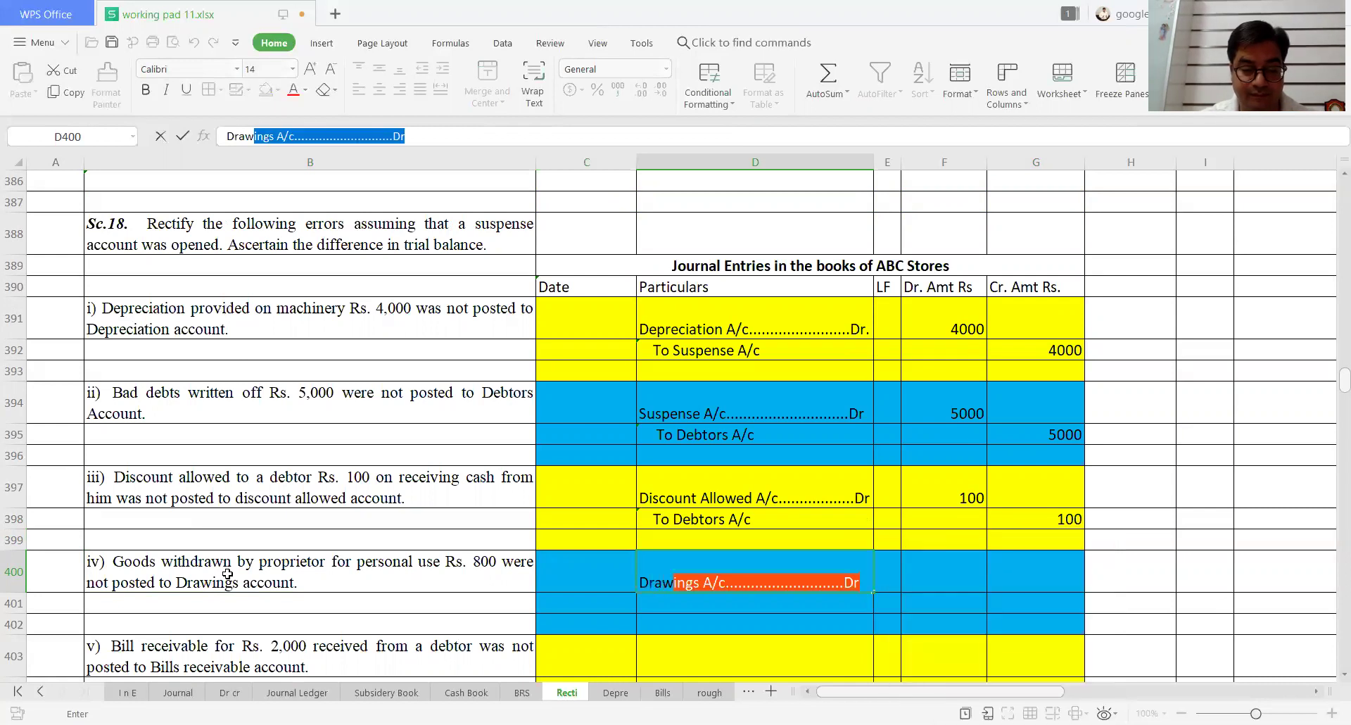
{"action": "type", "text": "ings"}
{"action": "key", "text": "Return"}
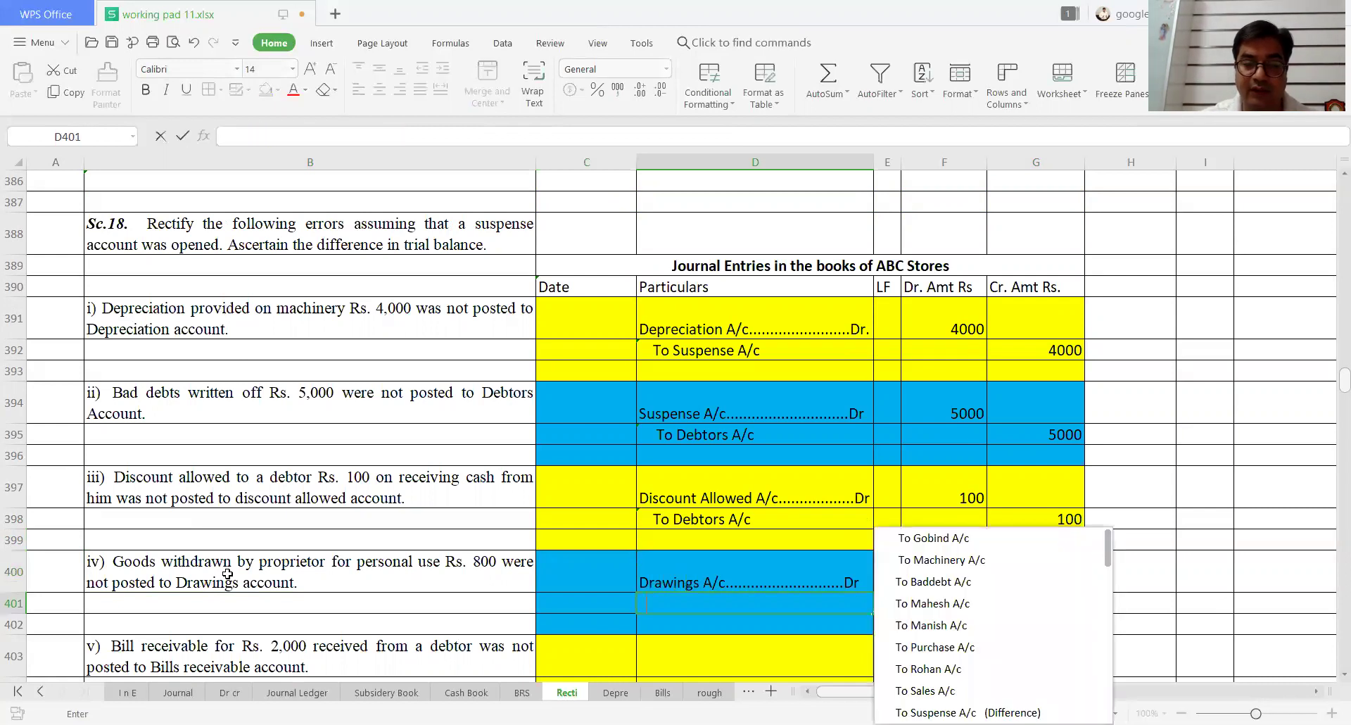
Step: Enter the credit line "To Suspense A/c" in D401 for the Sc.18 error iv
{"action": "type", "text": "To Suspe"}
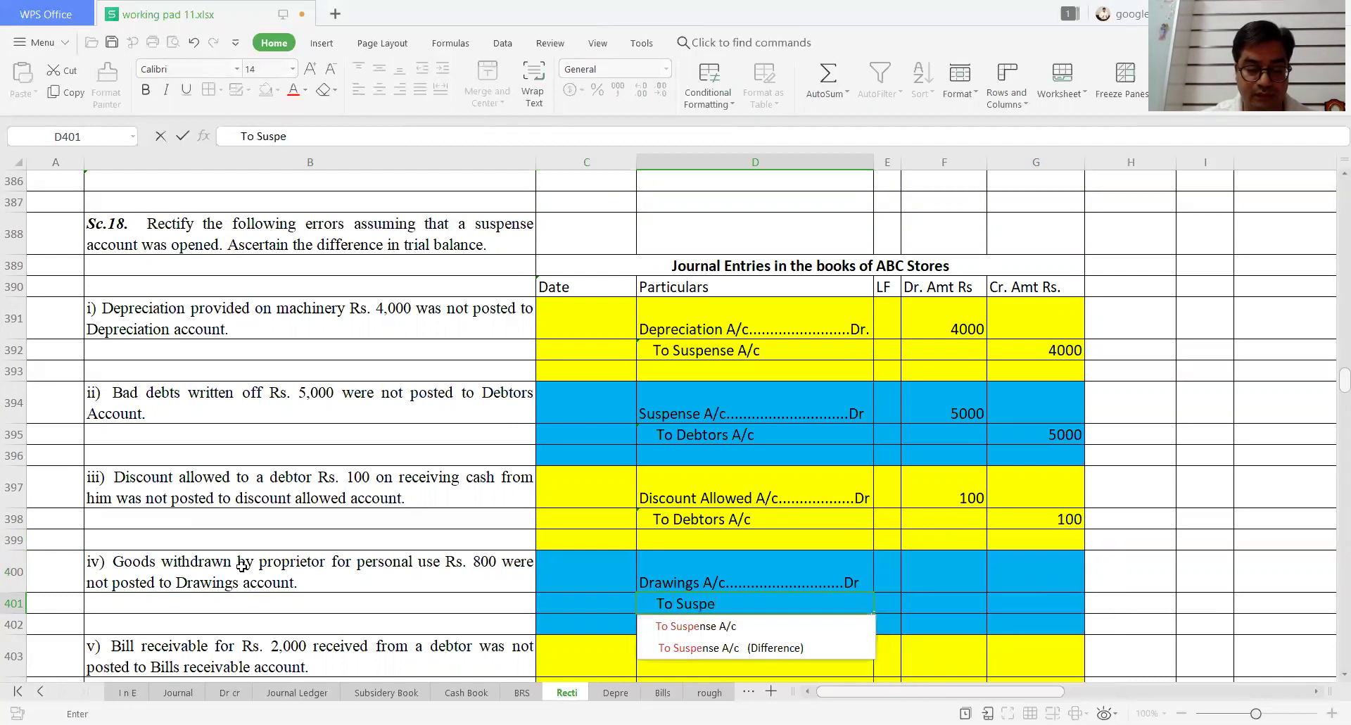
{"action": "type", "text": "nse"}
{"action": "key", "text": "Down"}
{"action": "key", "text": "Return"}
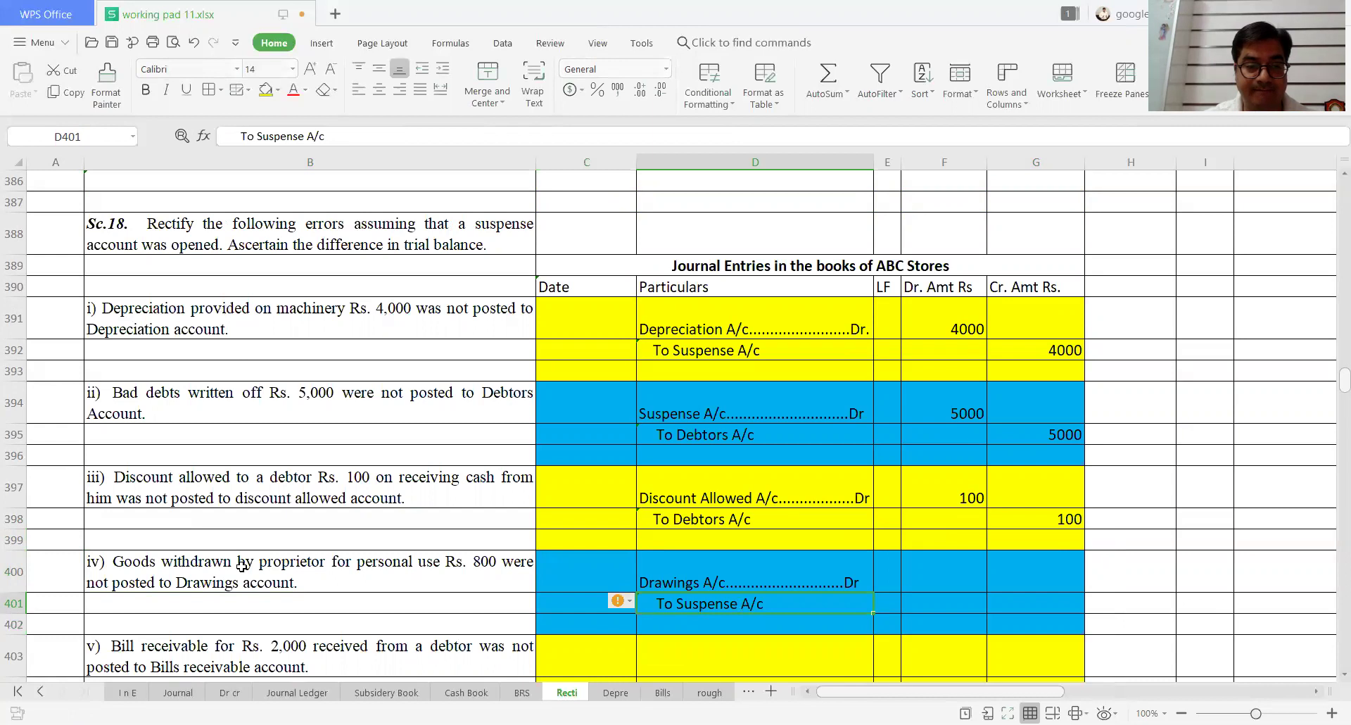
Step: Fill in the Sc.18 error iv amounts: debit 800 in F400 and credit 800 in G401
{"action": "key", "text": "Up"}
{"action": "key", "text": "Right"}
{"action": "key", "text": "Right"}
{"action": "type", "text": "800"}
{"action": "key", "text": "Return"}
{"action": "key", "text": "Right"}
{"action": "type", "text": "8000"}
{"action": "key", "text": "Up"}
Step: Examine the previous exercise's error iv in B376, on goods withdrawn by the proprietor, and its rectifying entry in rows 376 and 377
{"action": "key", "text": "Up"}
{"action": "key", "text": "Up"}
{"action": "key", "text": "Up"}
{"action": "key", "text": "Up"}
{"action": "key", "text": "Up"}
{"action": "key", "text": "Up"}
{"action": "key", "text": "Up"}
{"action": "key", "text": "Up"}
{"action": "key", "text": "Up"}
{"action": "key", "text": "Up"}
{"action": "key", "text": "Up"}
{"action": "key", "text": "Up"}
{"action": "key", "text": "Up"}
{"action": "key", "text": "Up"}
{"action": "key", "text": "Up"}
{"action": "key", "text": "Up"}
{"action": "key", "text": "Up"}
{"action": "key", "text": "Up"}
{"action": "key", "text": "Up"}
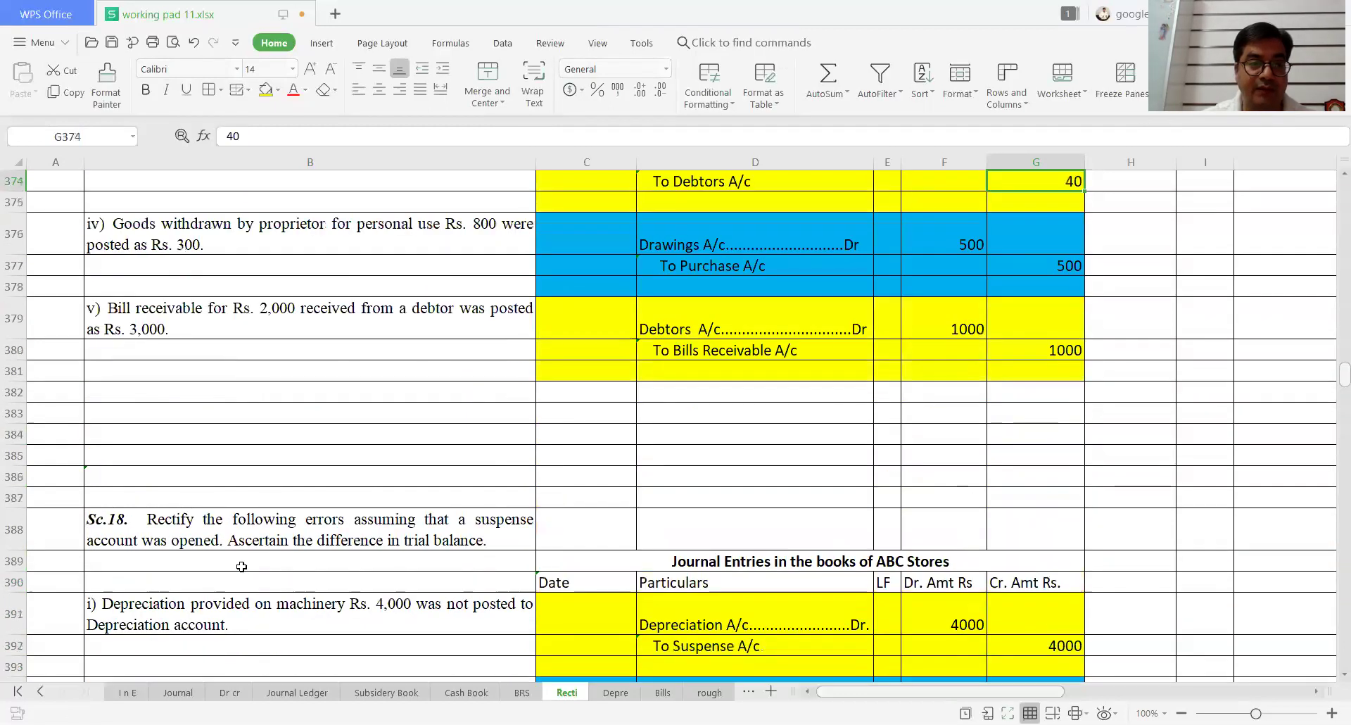
{"action": "key", "text": "Left"}
{"action": "key", "text": "Left"}
{"action": "key", "text": "Left"}
{"action": "key", "text": "Left"}
{"action": "key", "text": "Left"}
{"action": "key", "text": "Left"}
{"action": "key", "text": "Right"}
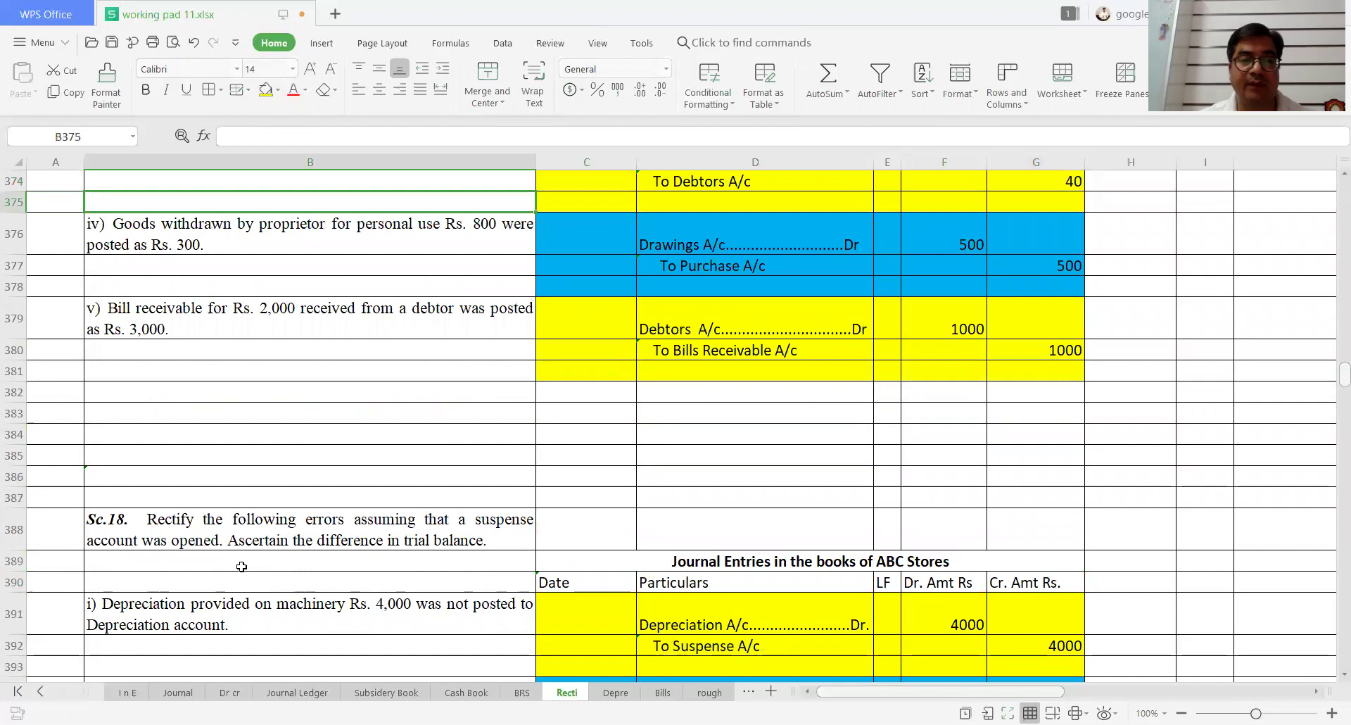
{"action": "key", "text": "Down"}
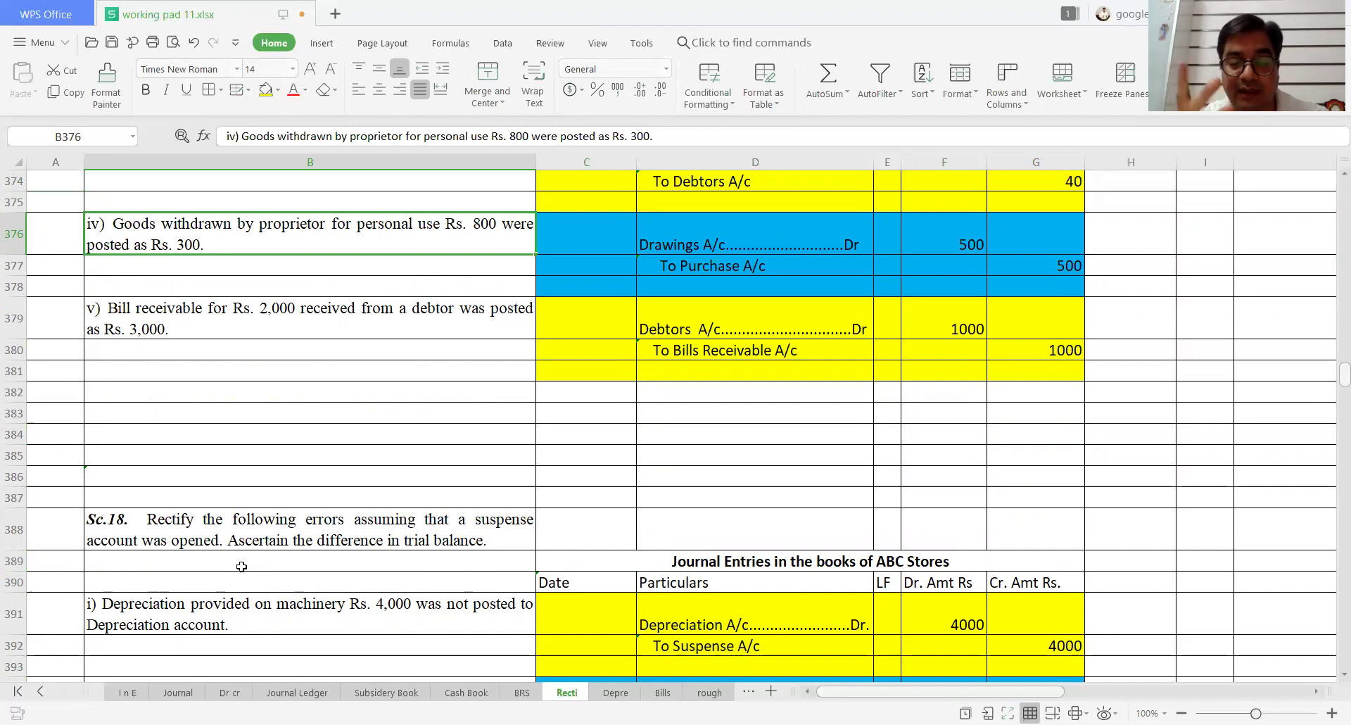
Step: Review the Sc.18 errors i to iv and their rectifying entries in rows 391 to 401
{"action": "key", "text": "Down"}
{"action": "key", "text": "Down"}
{"action": "key", "text": "Down"}
{"action": "key", "text": "Down"}
{"action": "key", "text": "Down"}
{"action": "key", "text": "Down"}
{"action": "key", "text": "Down"}
{"action": "key", "text": "Down"}
{"action": "key", "text": "Down"}
{"action": "key", "text": "Down"}
{"action": "key", "text": "Down"}
{"action": "key", "text": "Down"}
{"action": "key", "text": "Down"}
{"action": "key", "text": "Down"}
{"action": "key", "text": "Down"}
{"action": "key", "text": "Down"}
{"action": "key", "text": "Down"}
{"action": "key", "text": "Down"}
{"action": "key", "text": "Down"}
{"action": "key", "text": "Down"}
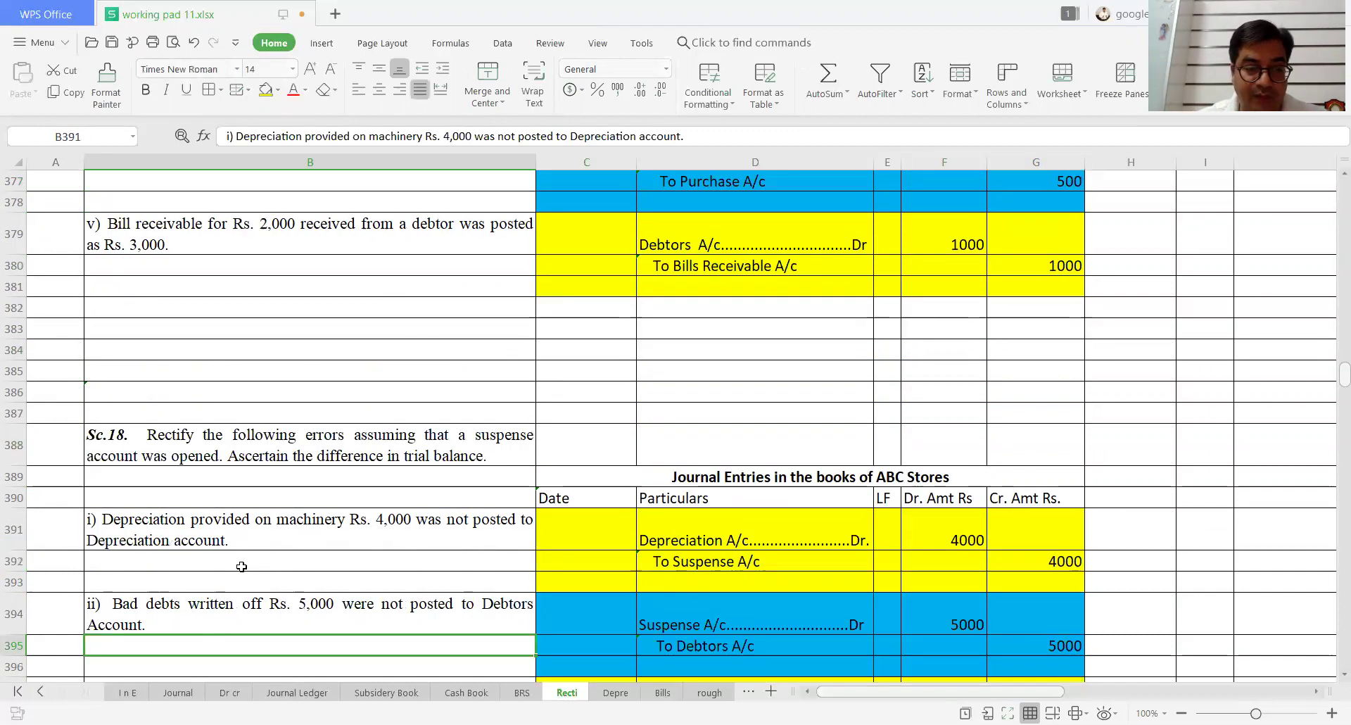
{"action": "key", "text": "Down"}
{"action": "key", "text": "Down"}
{"action": "key", "text": "Down"}
{"action": "key", "text": "Up"}
{"action": "key", "text": "Up"}
{"action": "key", "text": "Up"}
{"action": "key", "text": "Up"}
{"action": "key", "text": "Up"}
{"action": "key", "text": "Up"}
{"action": "key", "text": "Up"}
{"action": "key", "text": "Up"}
{"action": "key", "text": "Up"}
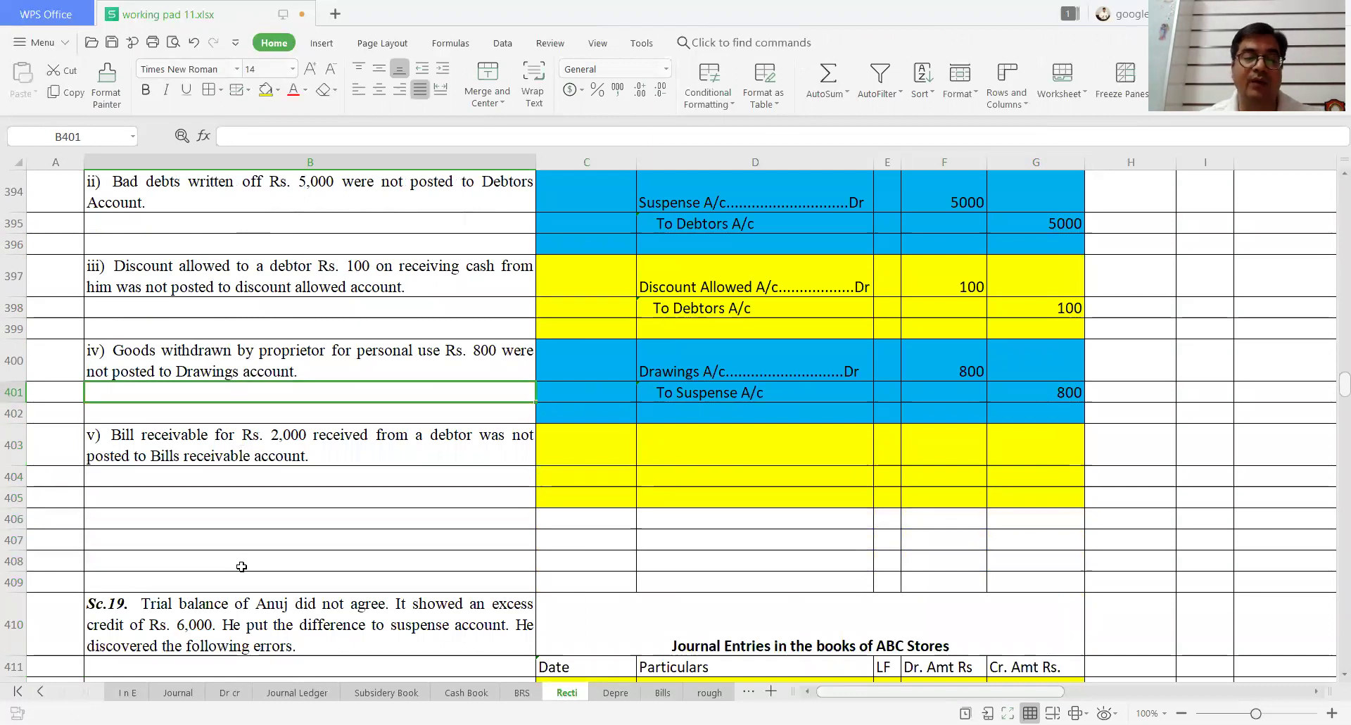
{"action": "key", "text": "Up"}
{"action": "key", "text": "Up"}
{"action": "key", "text": "Up"}
{"action": "key", "text": "Up"}
{"action": "key", "text": "Up"}
{"action": "key", "text": "Up"}
{"action": "key", "text": "Up"}
{"action": "key", "text": "Up"}
{"action": "key", "text": "Up"}
{"action": "key", "text": "Up"}
{"action": "key", "text": "Up"}
{"action": "key", "text": "Down"}
{"action": "key", "text": "Down"}
{"action": "key", "text": "Down"}
{"action": "key", "text": "Down"}
{"action": "key", "text": "Down"}
{"action": "key", "text": "Down"}
{"action": "key", "text": "Down"}
{"action": "key", "text": "Down"}
{"action": "key", "text": "Down"}
{"action": "key", "text": "Down"}
{"action": "key", "text": "Down"}
{"action": "key", "text": "Down"}
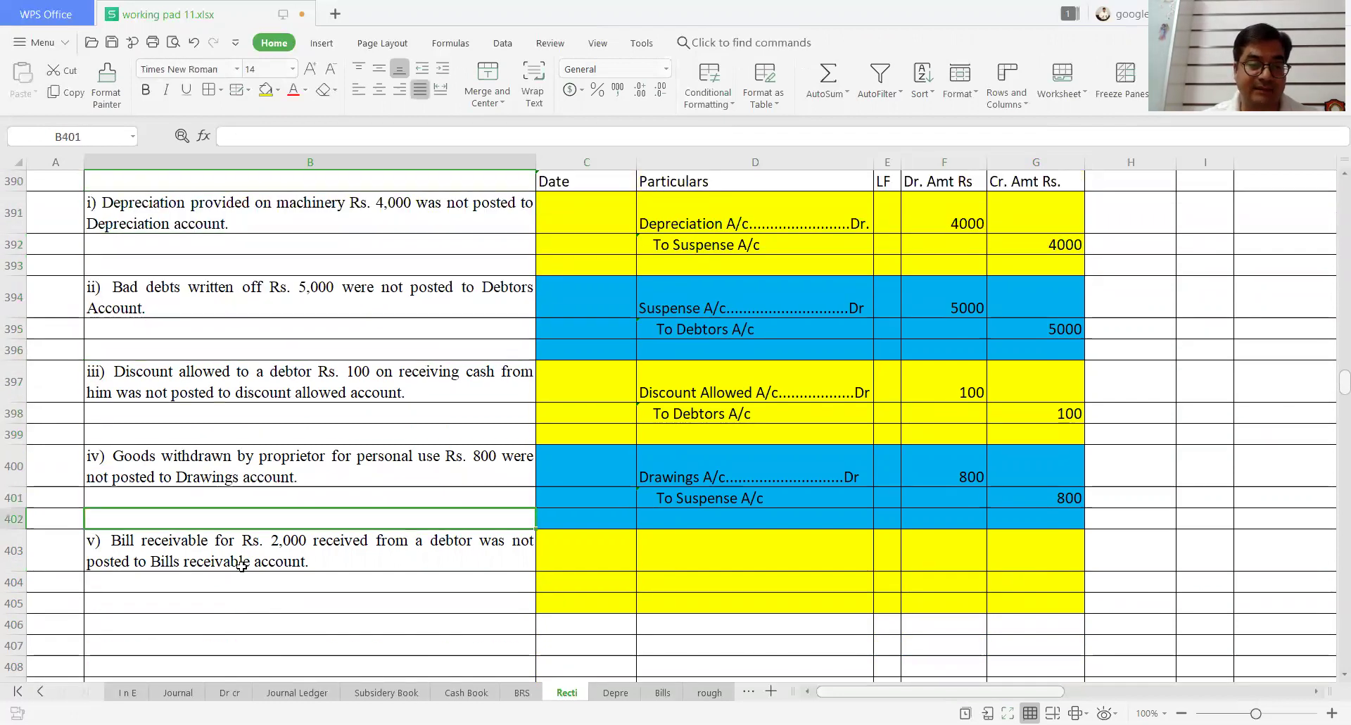
Step: Enter the debit line "Bill Receivable A/c......................Dr" in D403 for the Sc.18 error v
{"action": "key", "text": "Down"}
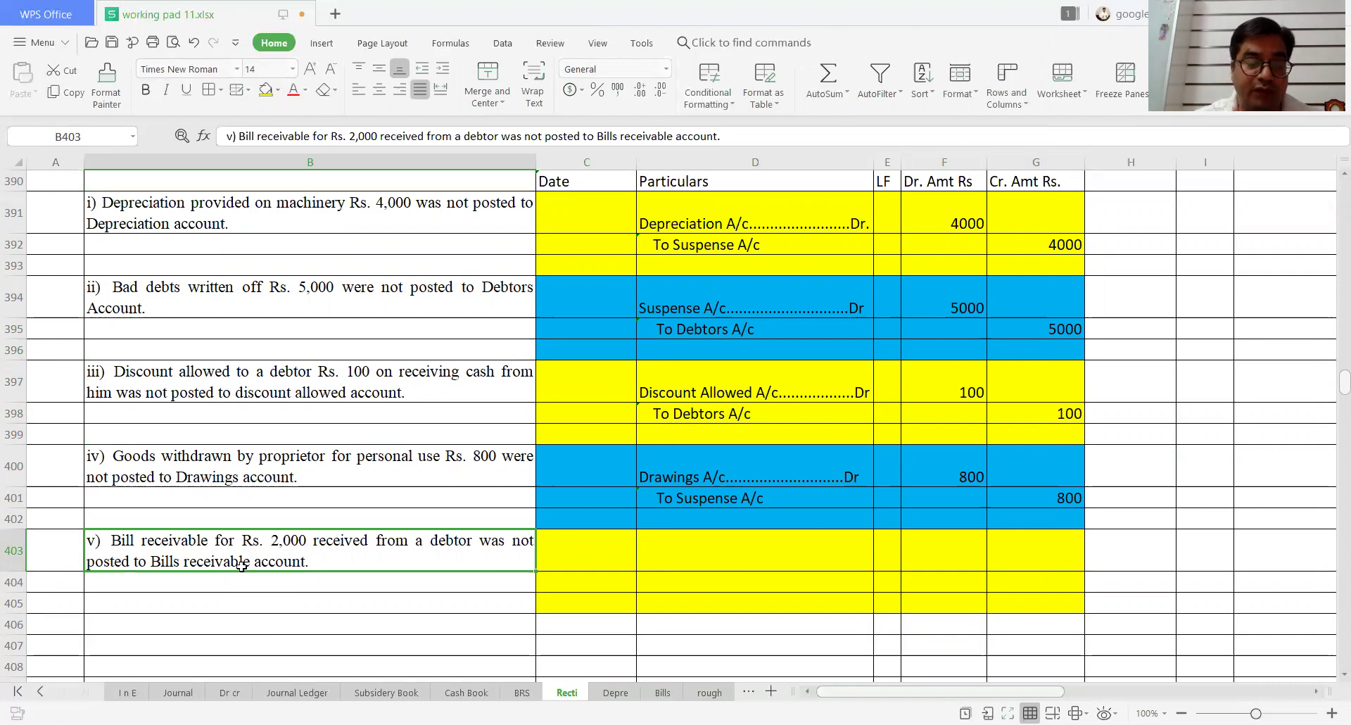
{"action": "key", "text": "Right"}
{"action": "key", "text": "Right"}
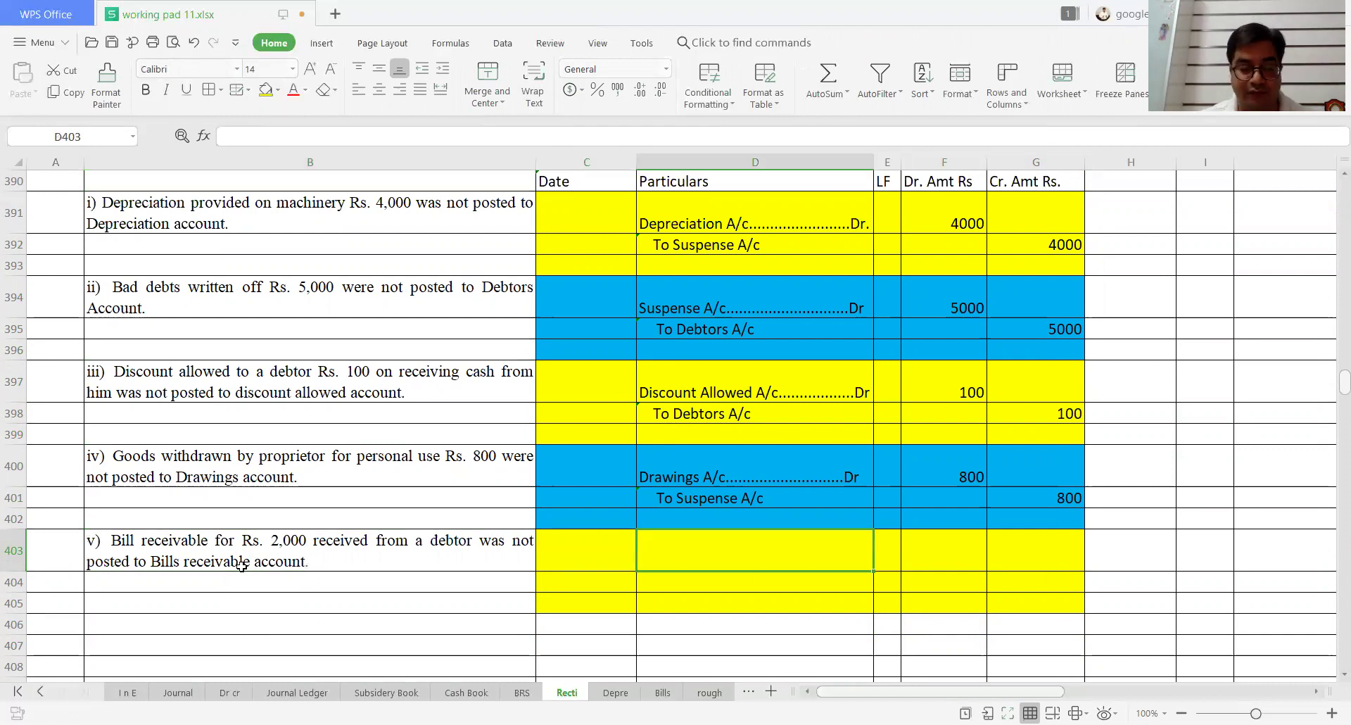
{"action": "type", "text": "Bills"}
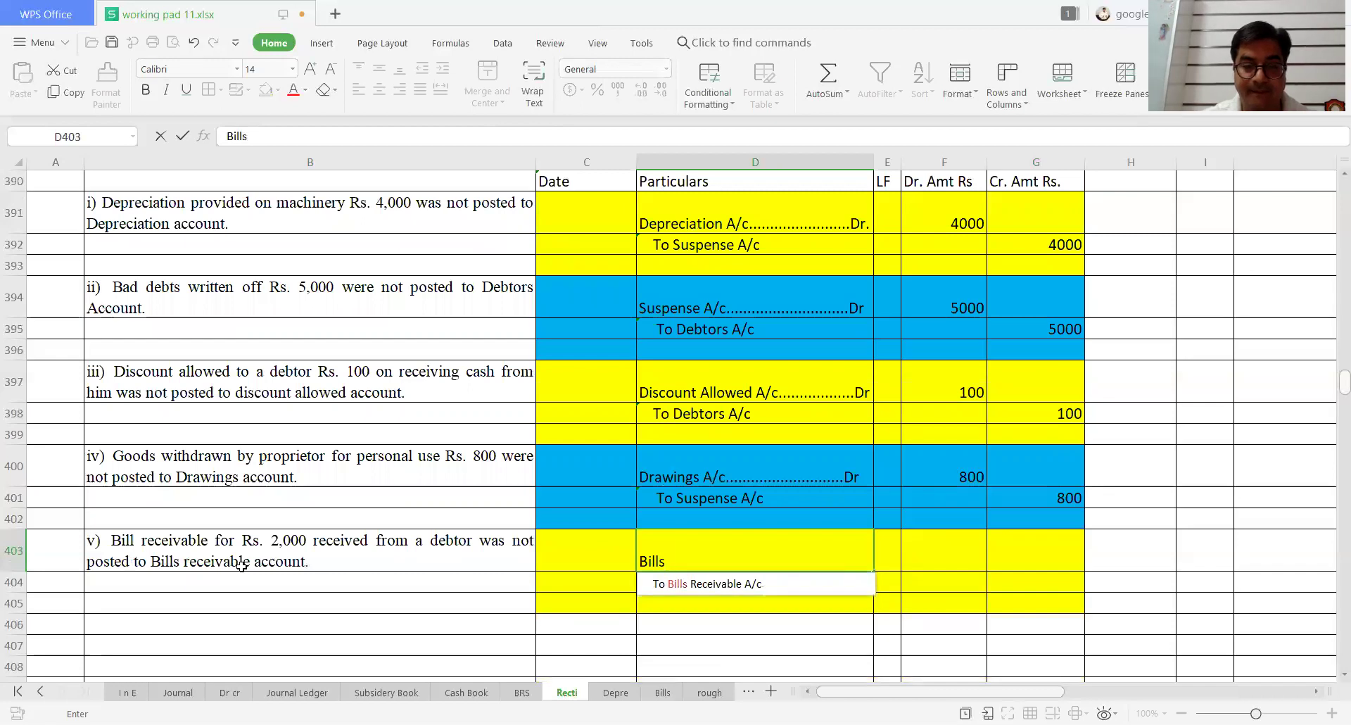
{"action": "key", "text": "Down"}
{"action": "key", "text": "BackSpace"}
{"action": "key", "text": "BackSpace"}
{"action": "key", "text": "BackSpace"}
{"action": "type", "text": "B"}
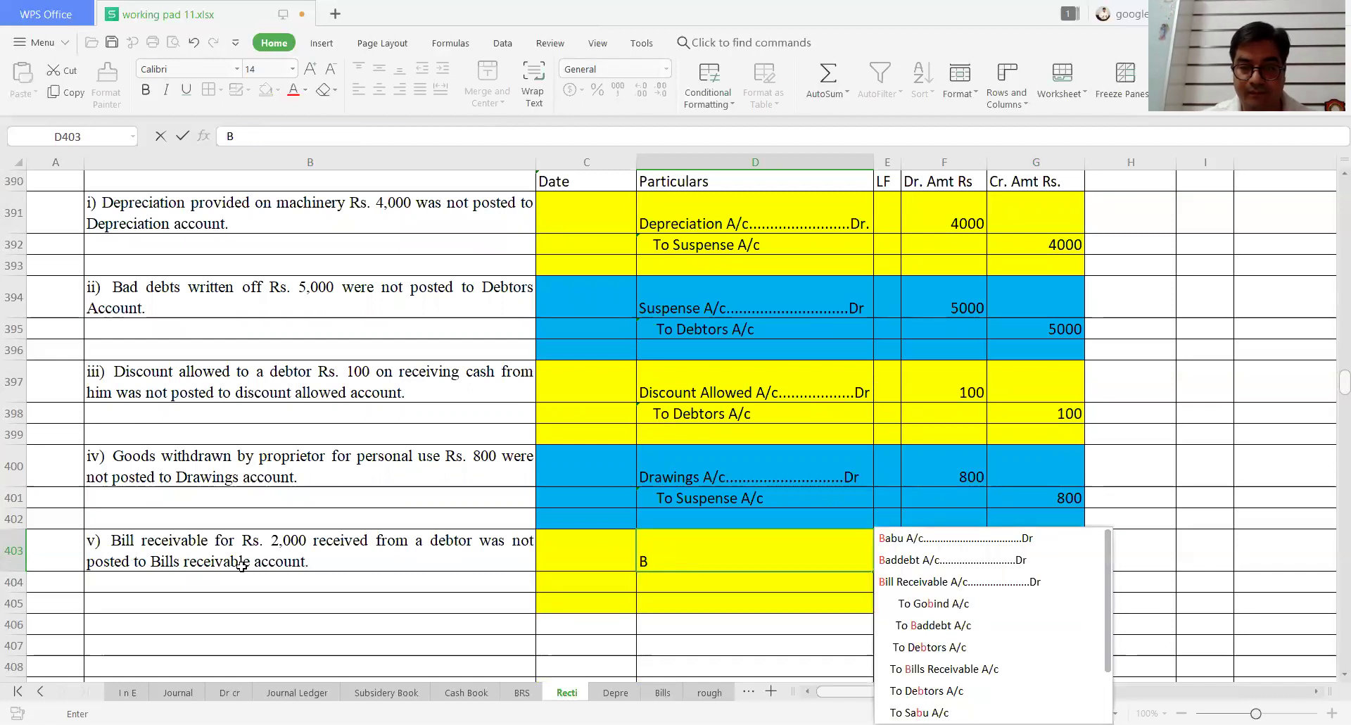
{"action": "key", "text": "Down"}
{"action": "key", "text": "Down"}
{"action": "key", "text": "Return"}
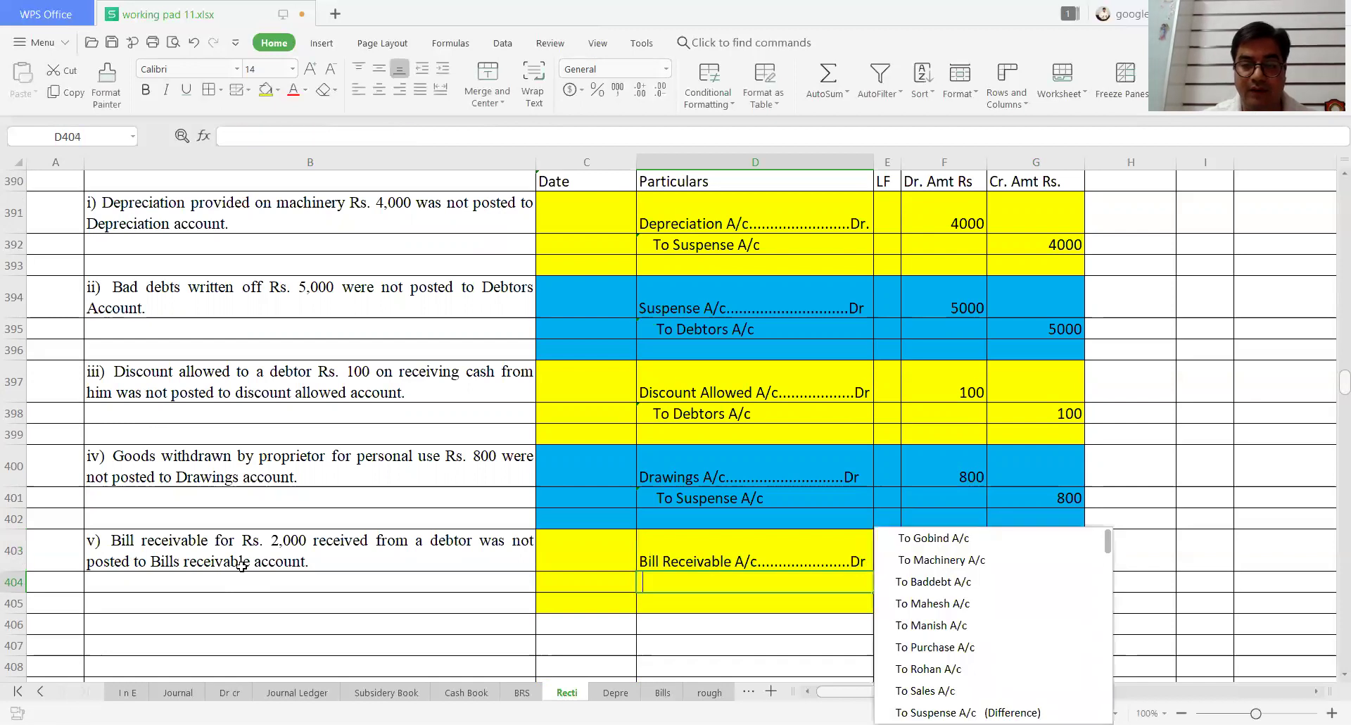
Step: Enter the credit line "To Suspense A/c" in D404 for the Sc.18 error v
{"action": "type", "text": "To"}
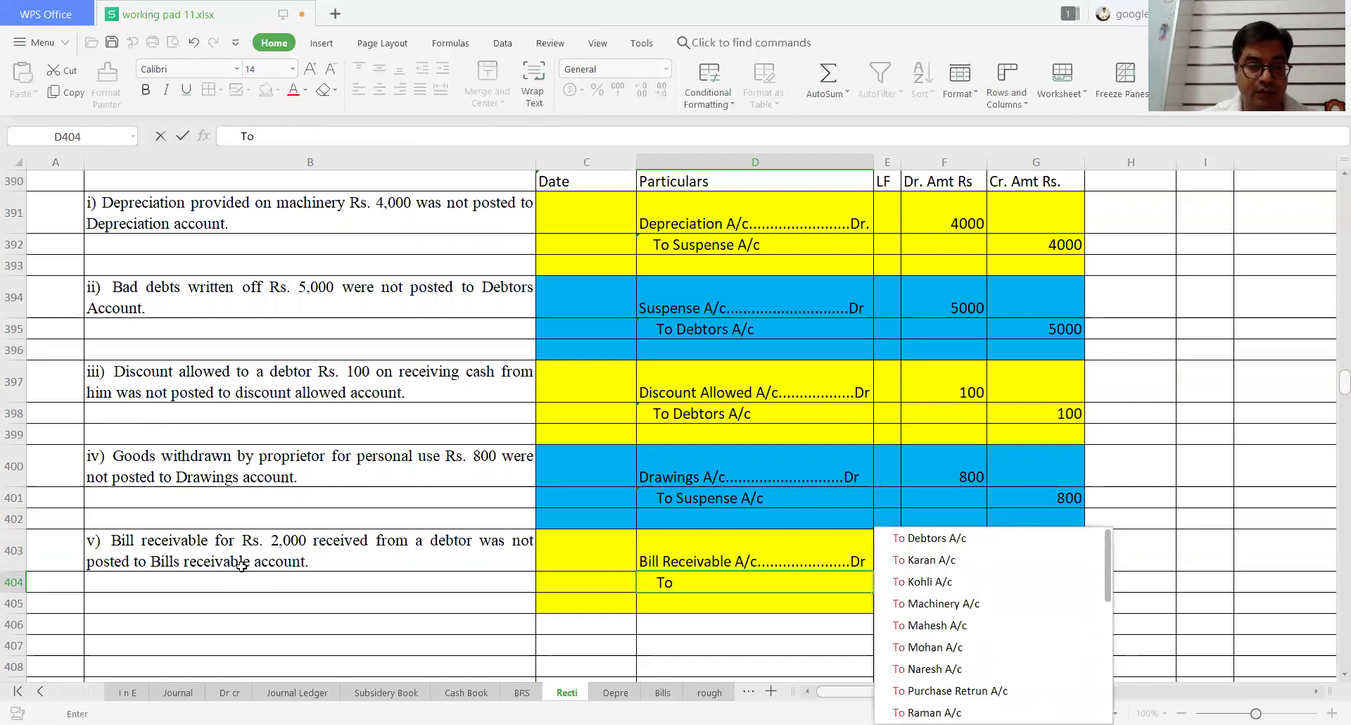
{"action": "type", "text": " Sus"}
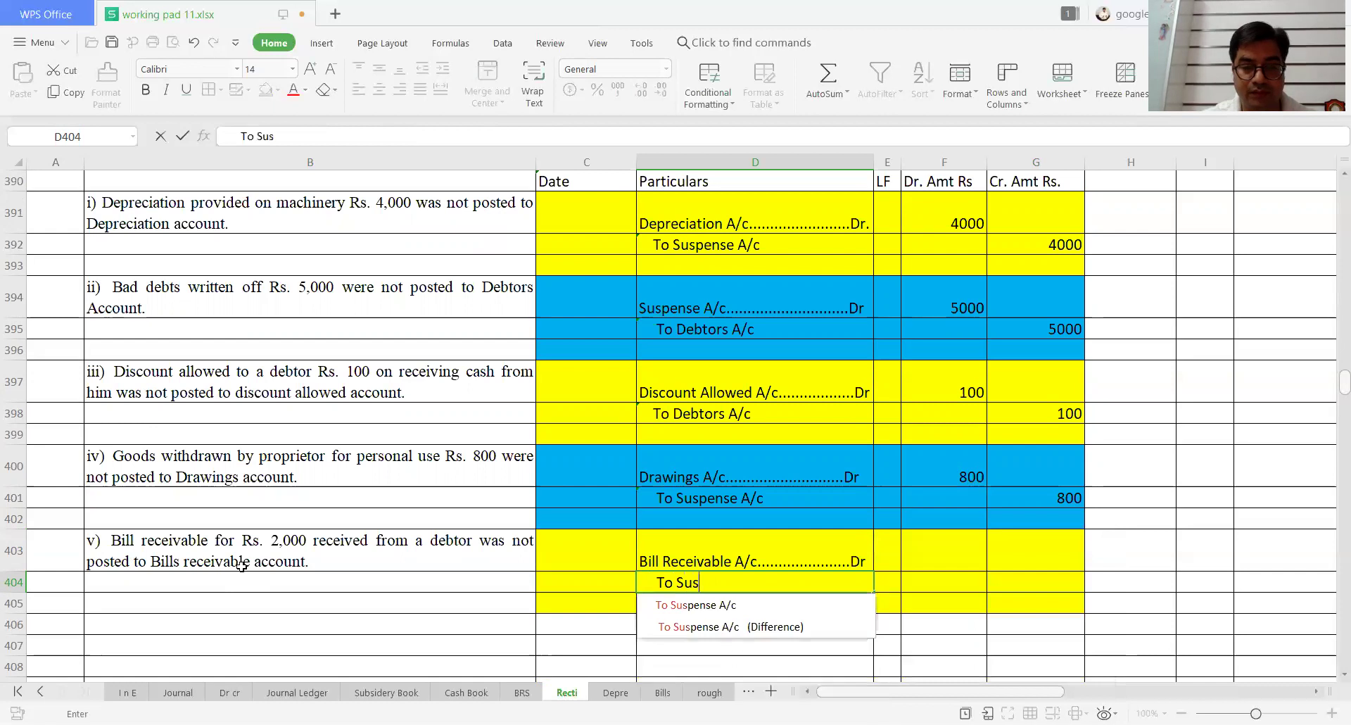
{"action": "key", "text": "Return"}
Step: Fill in the Sc.18 error v amounts: debit 2000 in F403 and credit 2000 in G404
{"action": "key", "text": "Up"}
{"action": "key", "text": "Up"}
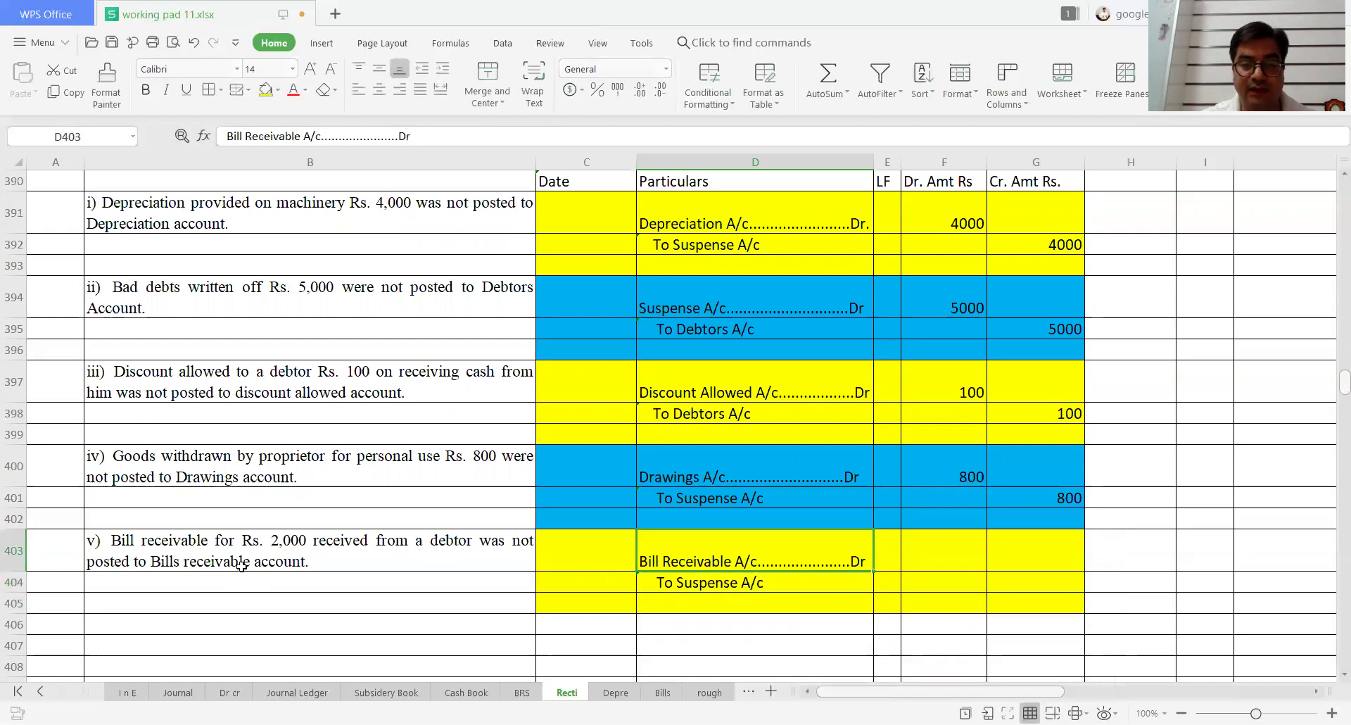
{"action": "key", "text": "Right"}
{"action": "key", "text": "Right"}
{"action": "type", "text": "2000"}
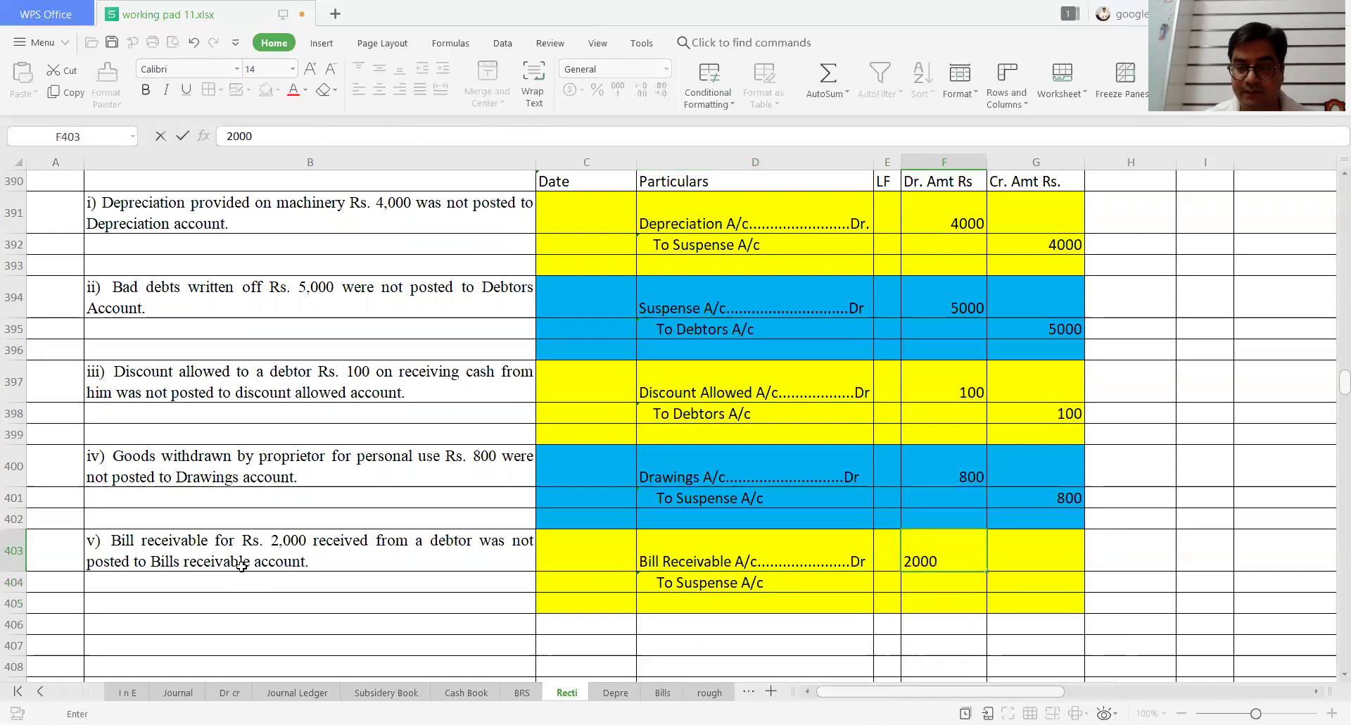
{"action": "key", "text": "Return"}
{"action": "key", "text": "Right"}
{"action": "type", "text": "2000"}
{"action": "key", "text": "Return"}
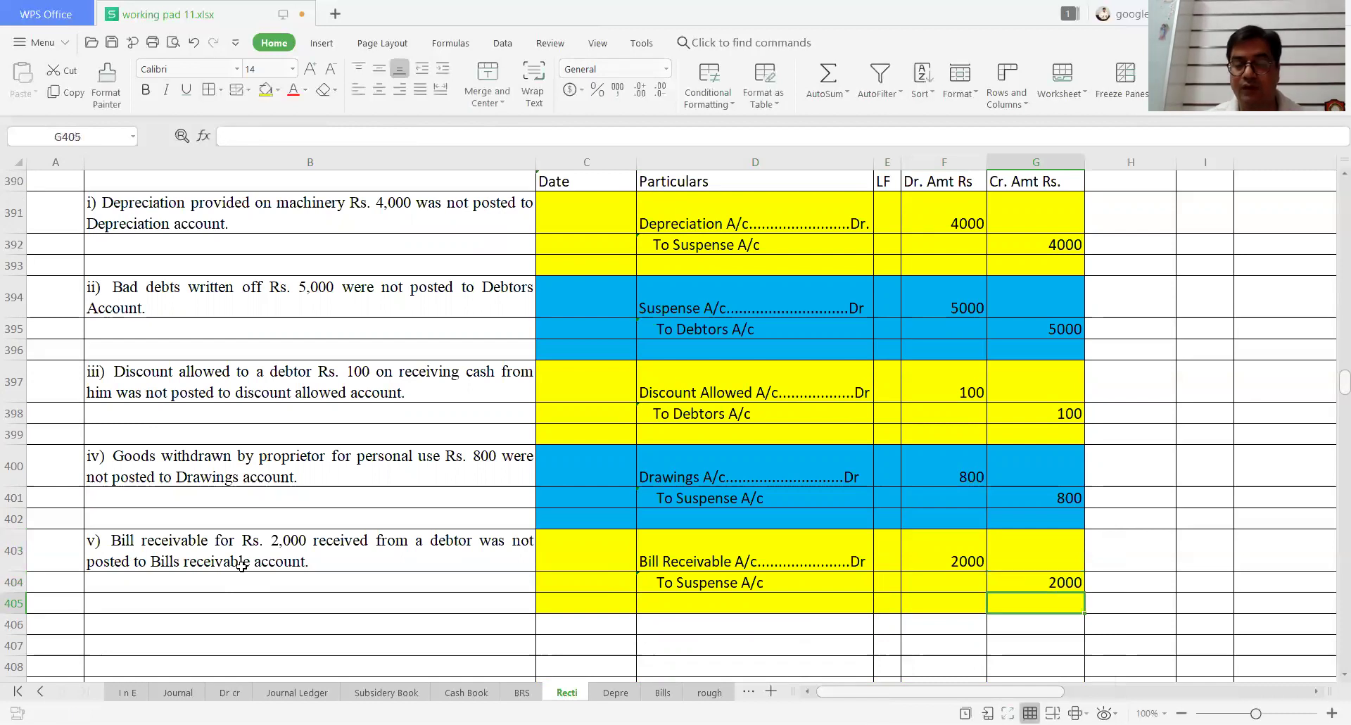